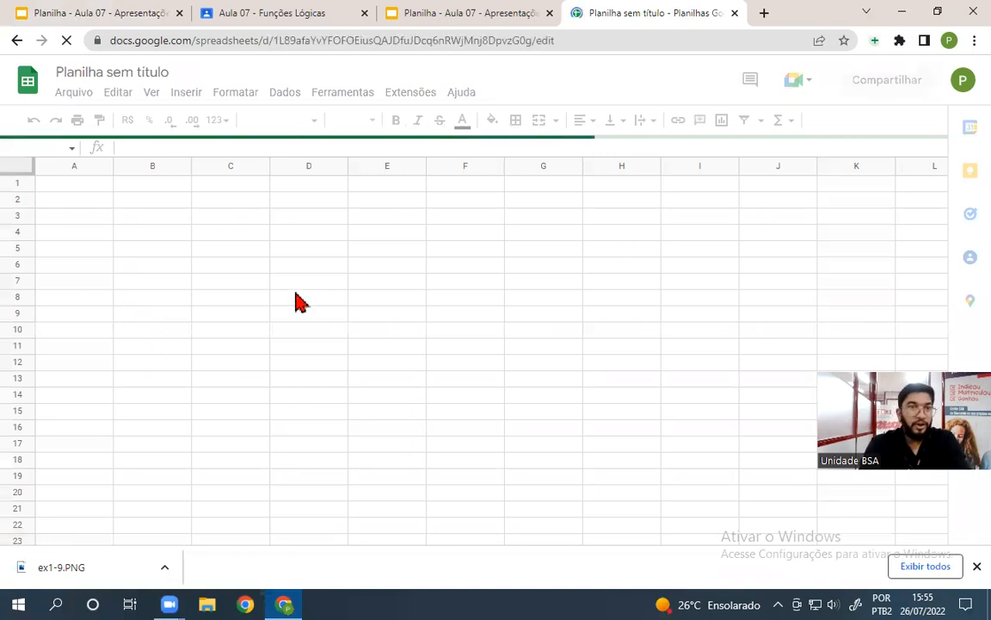
At 200% zoom, enter 23 in cell B2 and 25 in cell B1
click(155, 126)
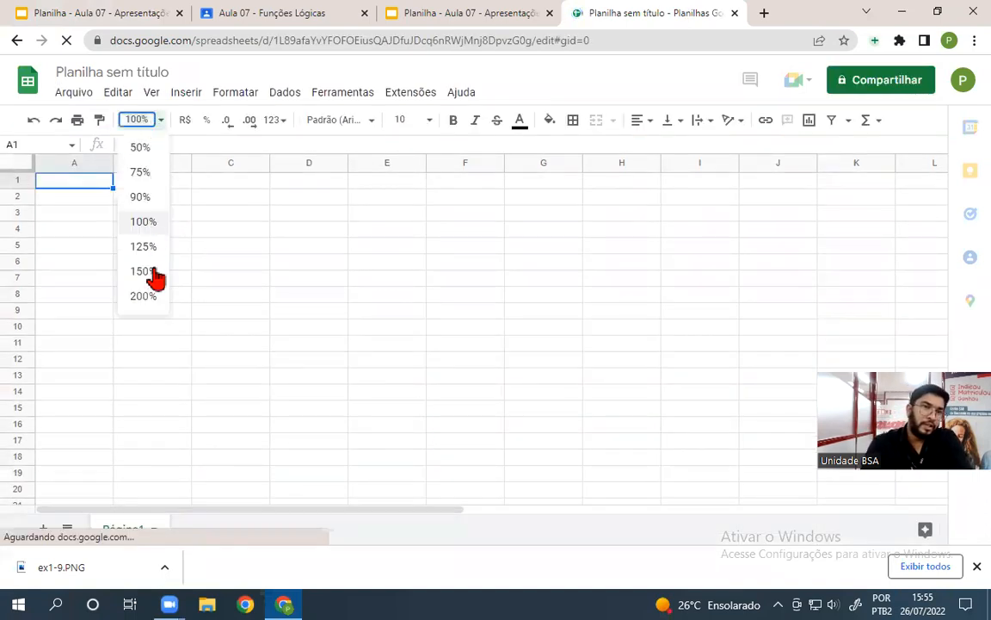
click(143, 294)
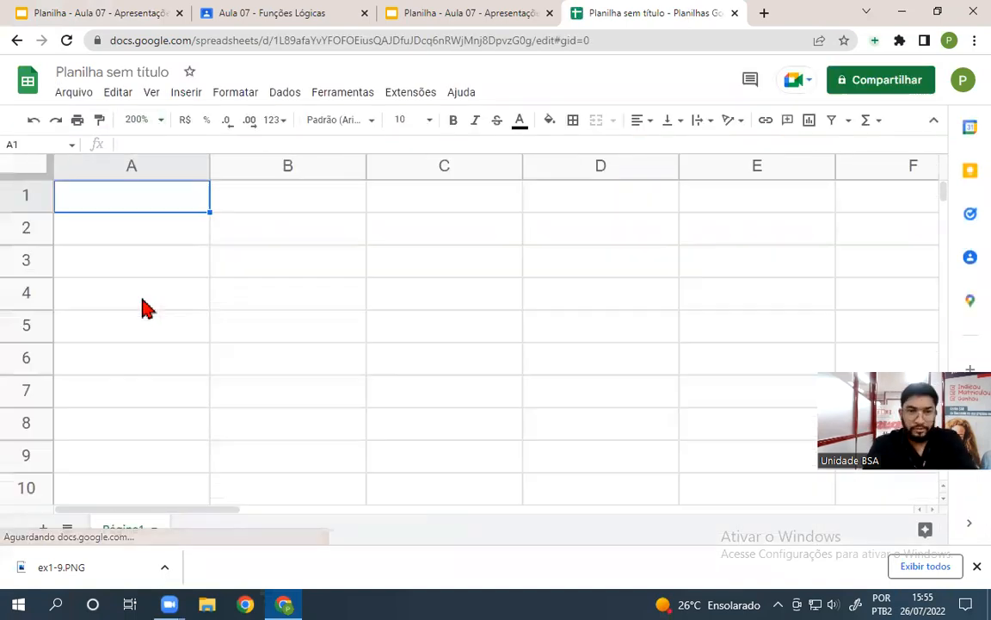
click(301, 246)
text(23)
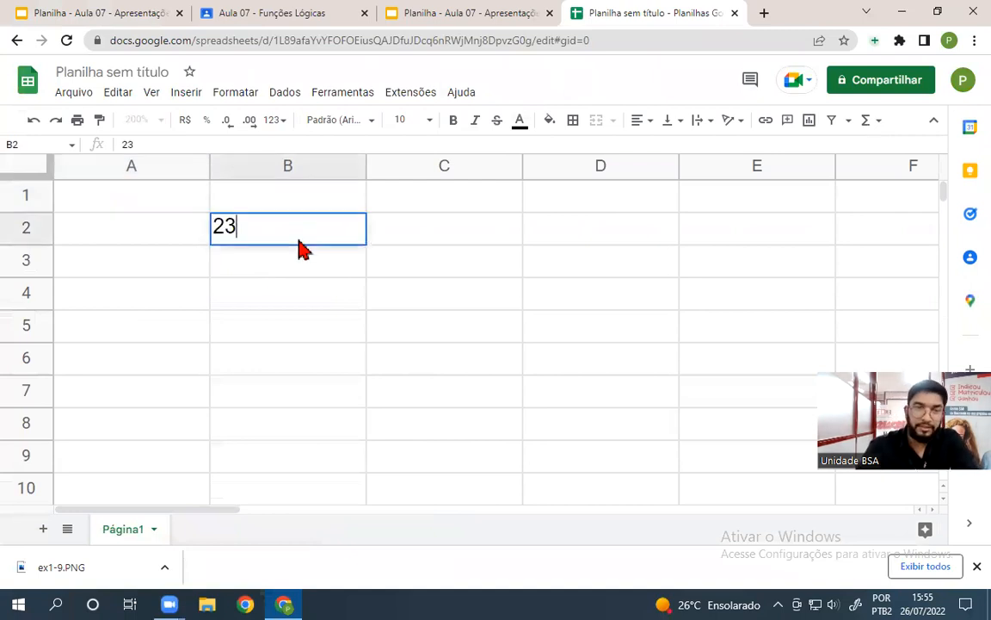
click(277, 196)
text(25)
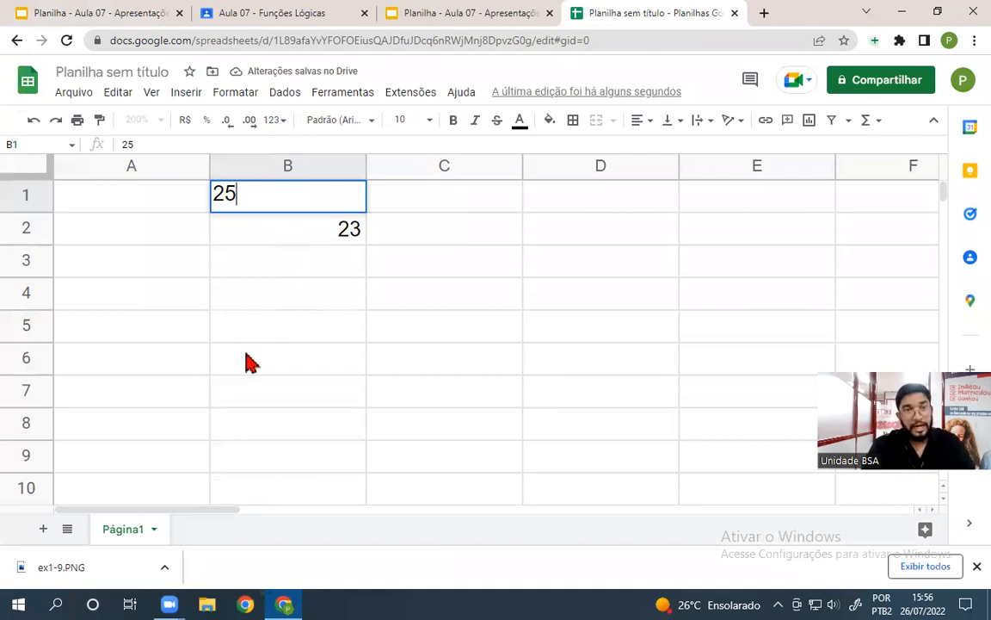
Start a formula in cell B4 with the function name SE in capitals and an opening parenthesis
click(217, 291)
text(=se)
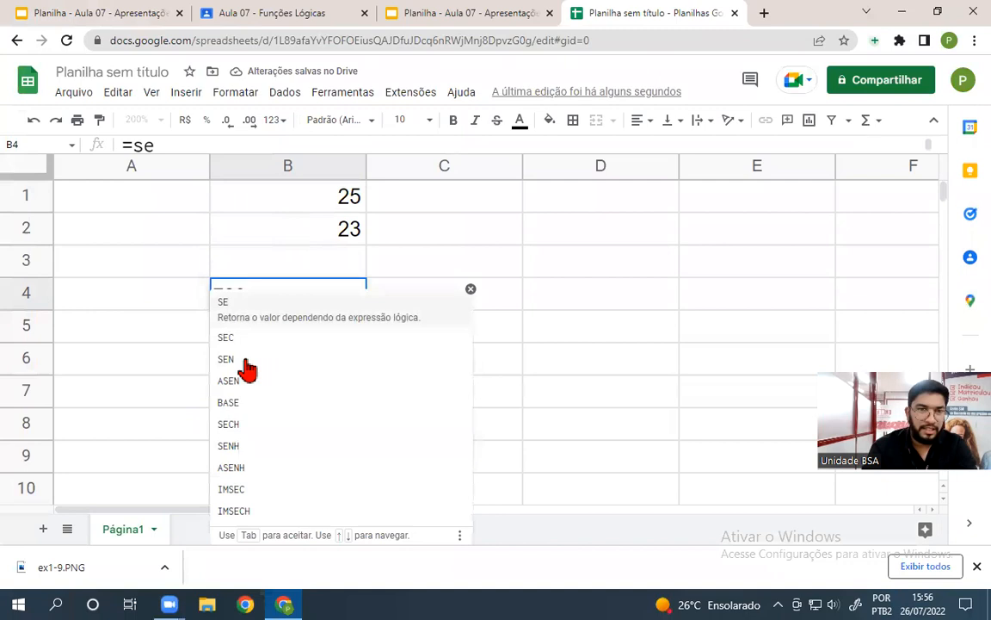
text(()
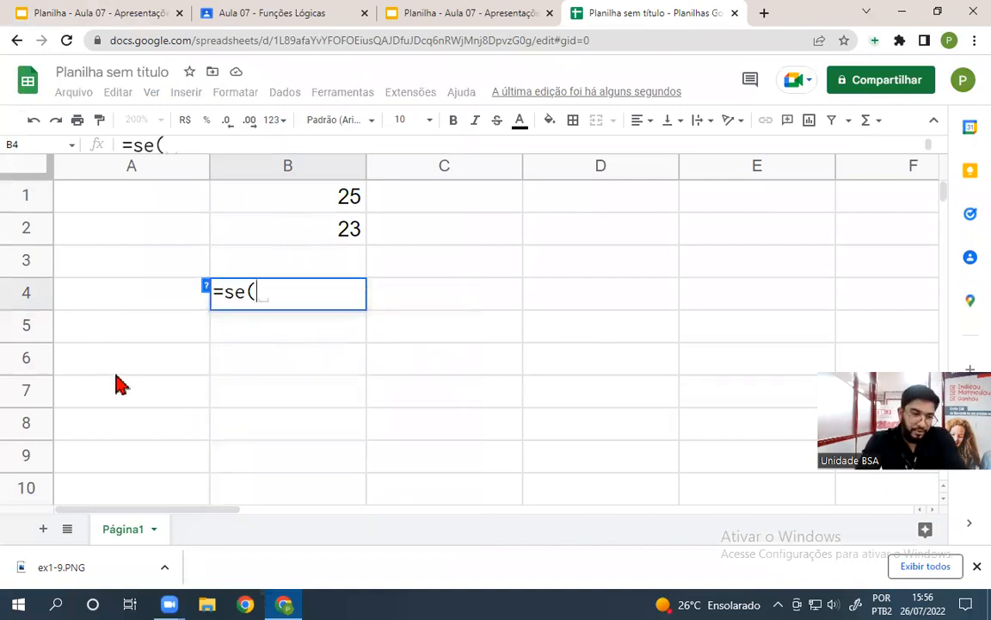
key(BackSpace)
key(BackSpace)
key(BackSpace)
text(SE)
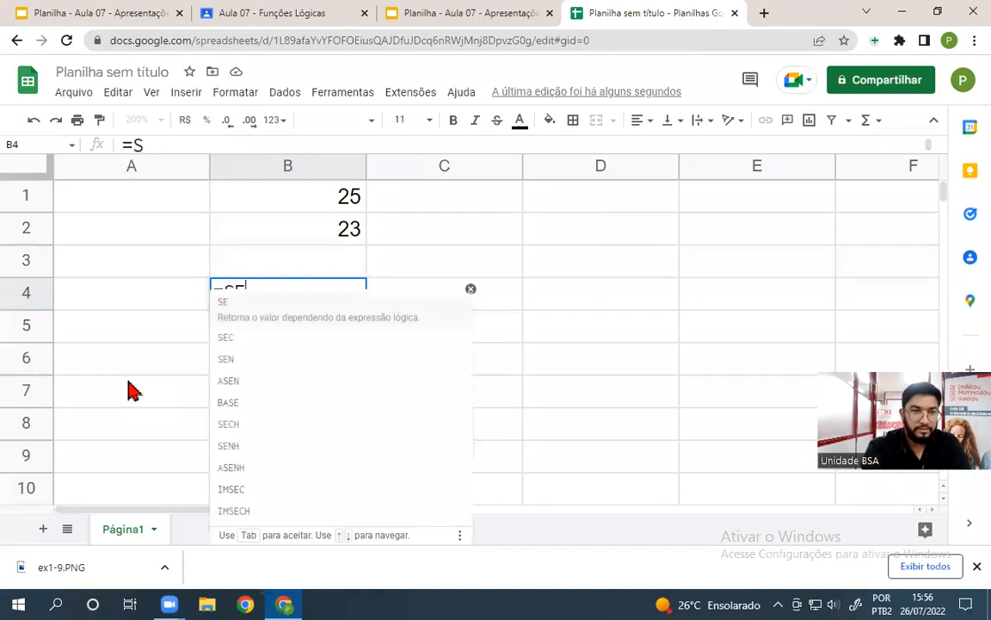
text(()
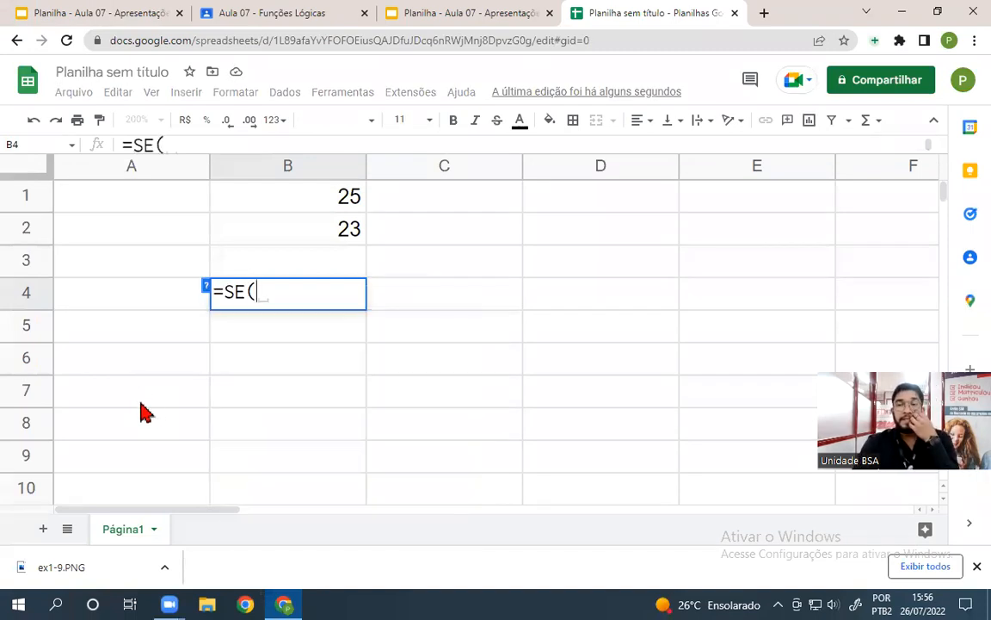
Set B1>B2 as the logical condition of the SE formula, closing the argument with a semicolon
click(291, 203)
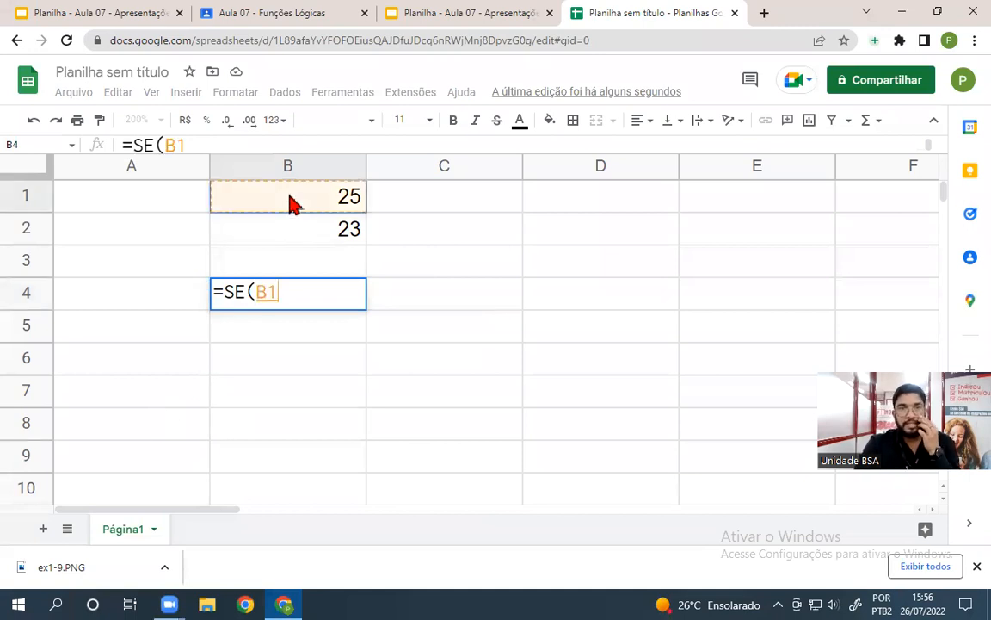
text(>)
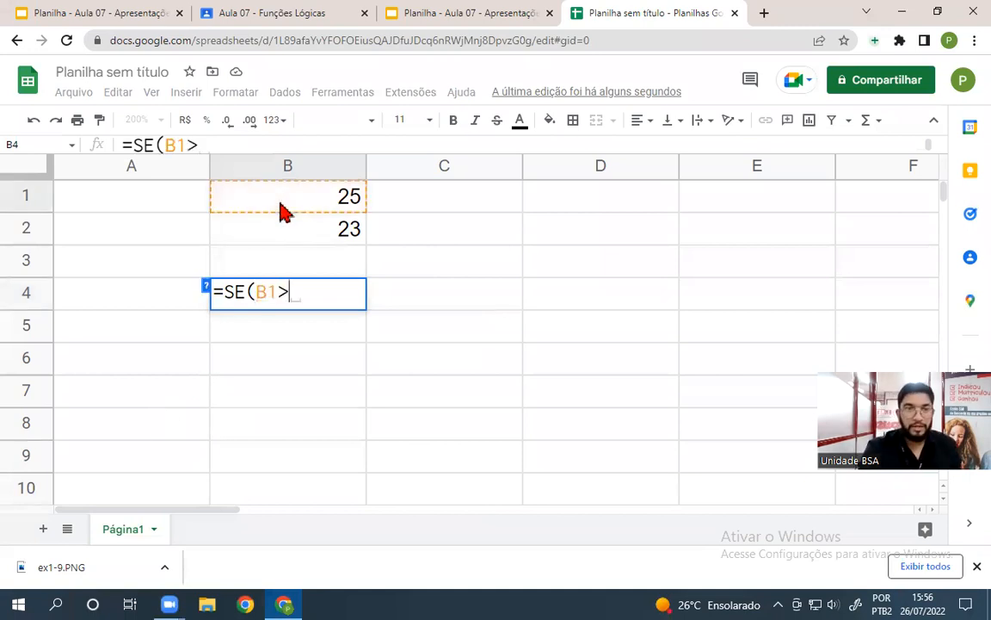
click(284, 232)
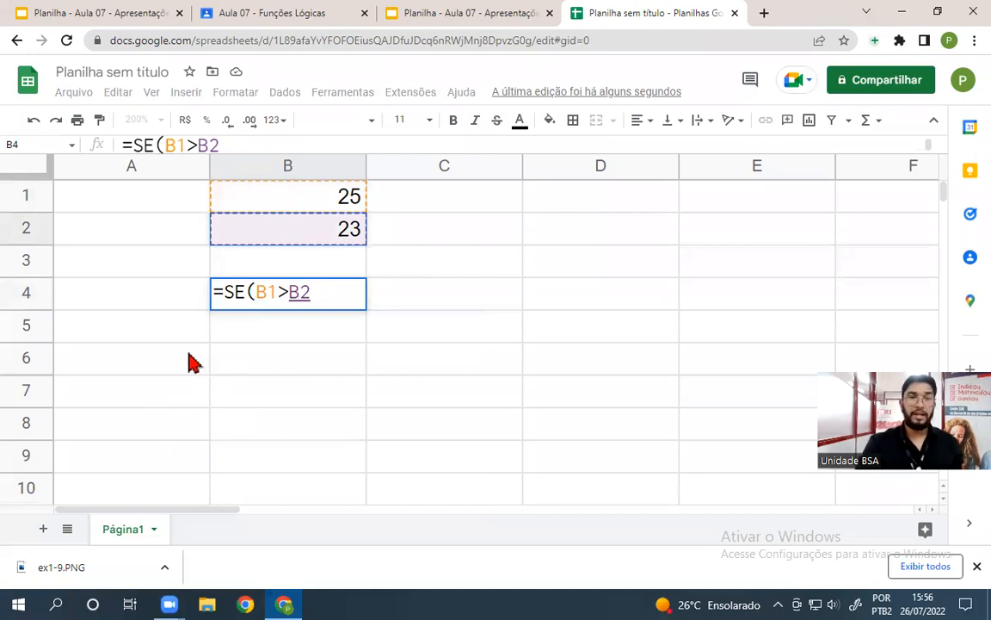
text(;)
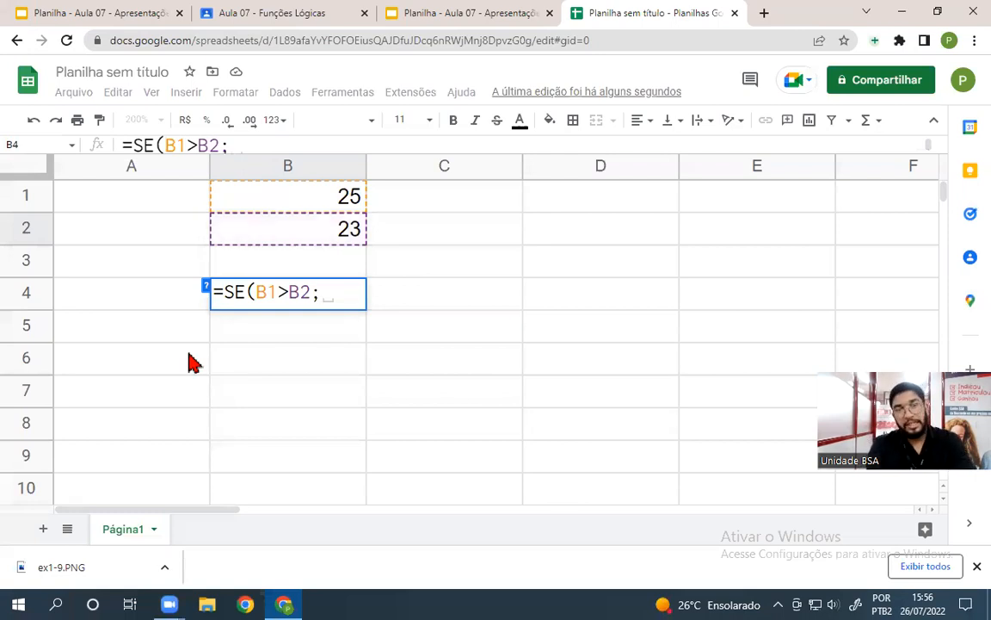
Add the text "Aceito" in quotation marks as the SE formula's value if true
text(")
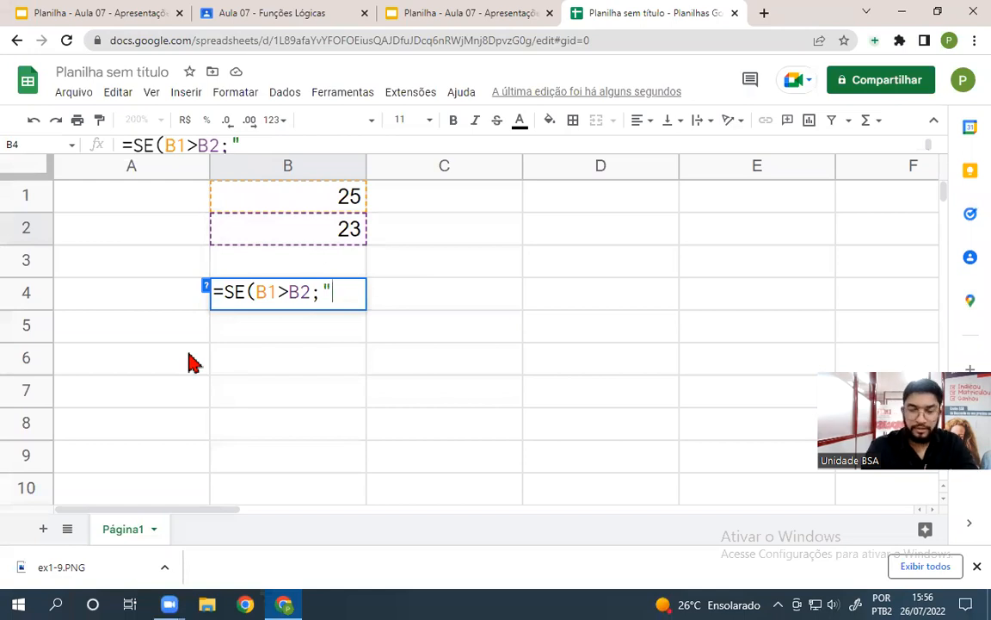
text(aCEITO)
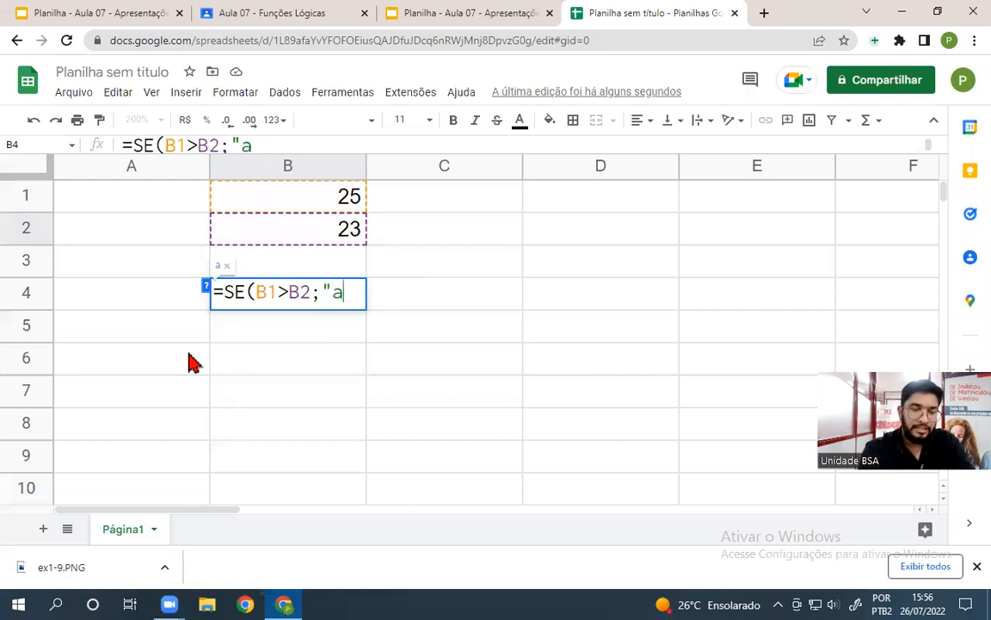
key(BackSpace)
key(BackSpace)
key(BackSpace)
key(BackSpace)
key(BackSpace)
key(BackSpace)
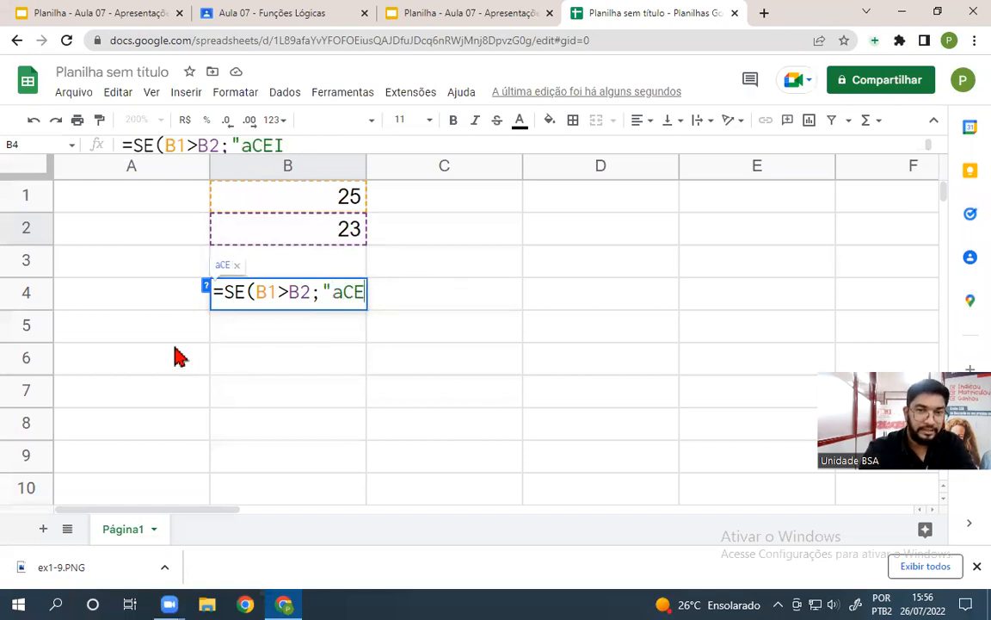
text(c)
key(BackSpace)
text(A)
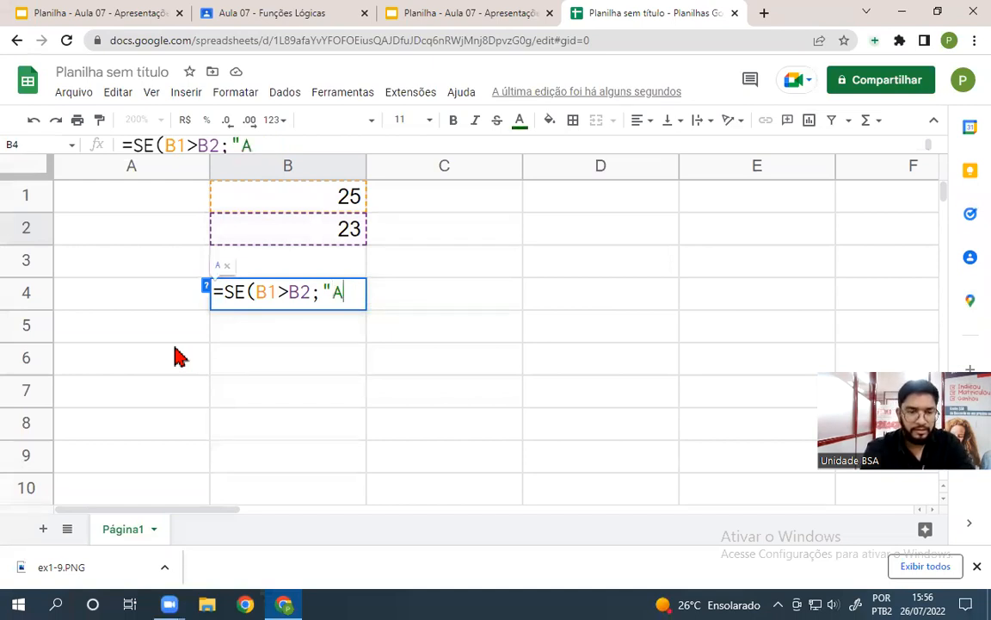
text(ceito")
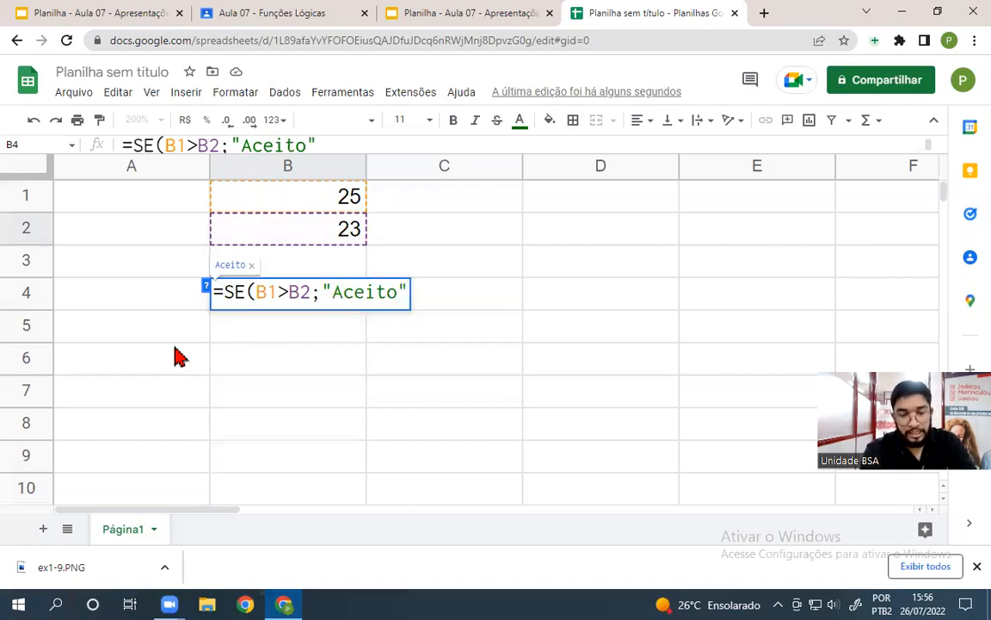
Add "Recusa" as the value if false and complete the formula =SE(B1>B2;"Aceito";"Recusa")
text(;")
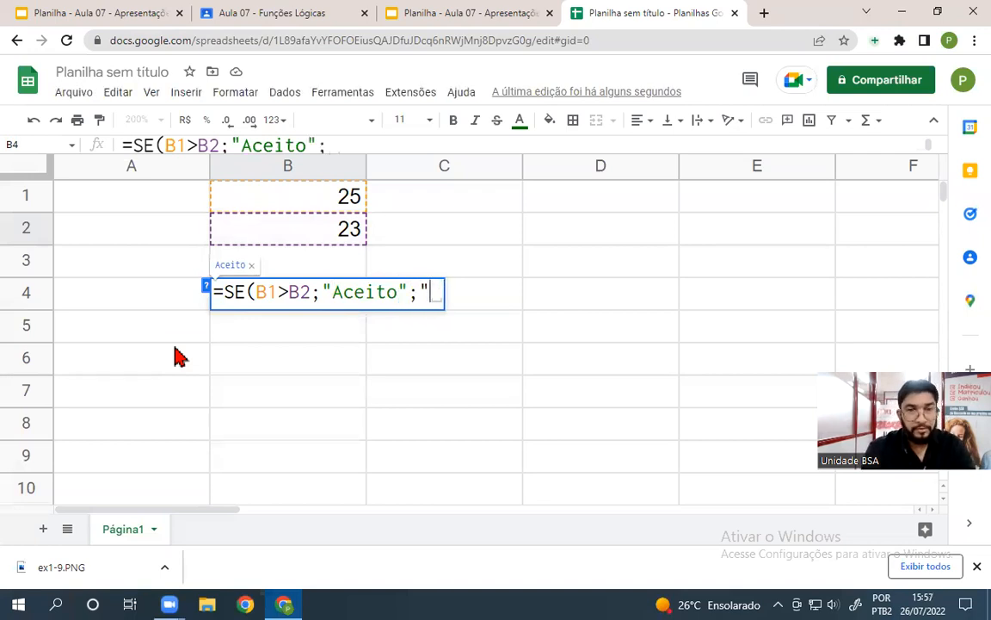
text(Recusa)
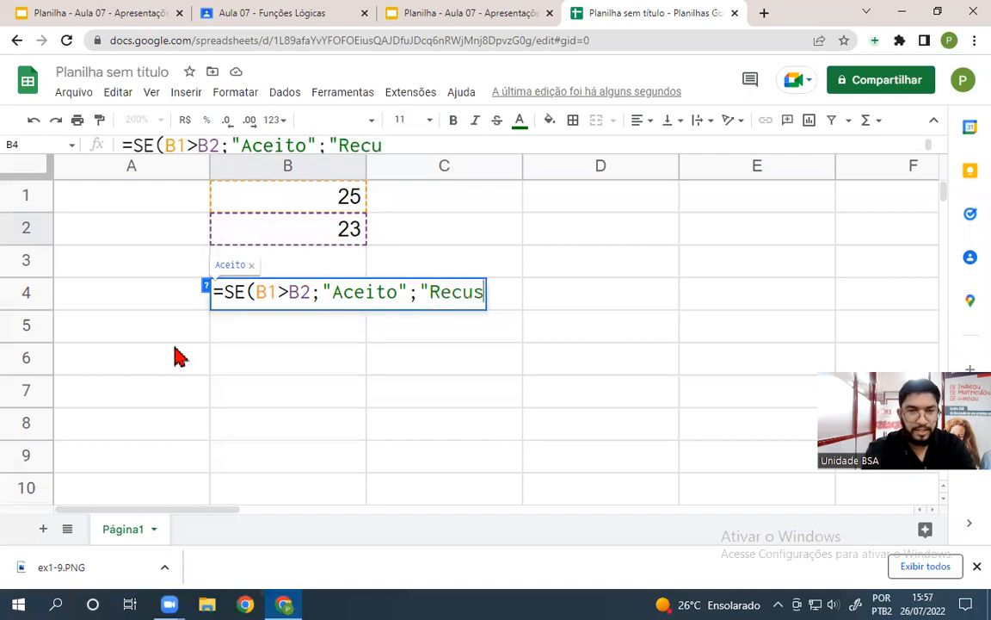
triple_click(231, 293)
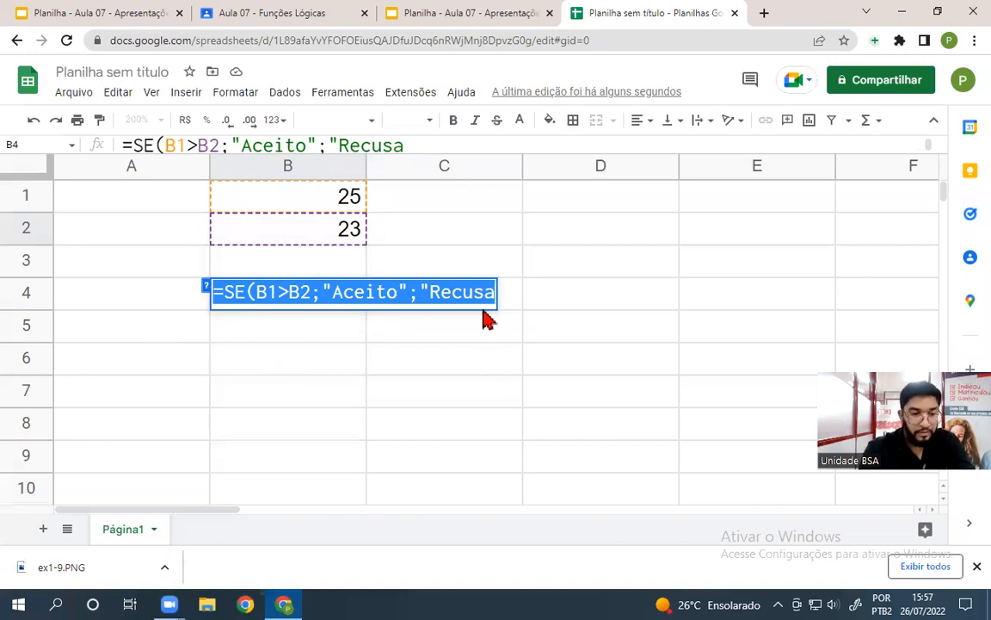
key(End)
text(")
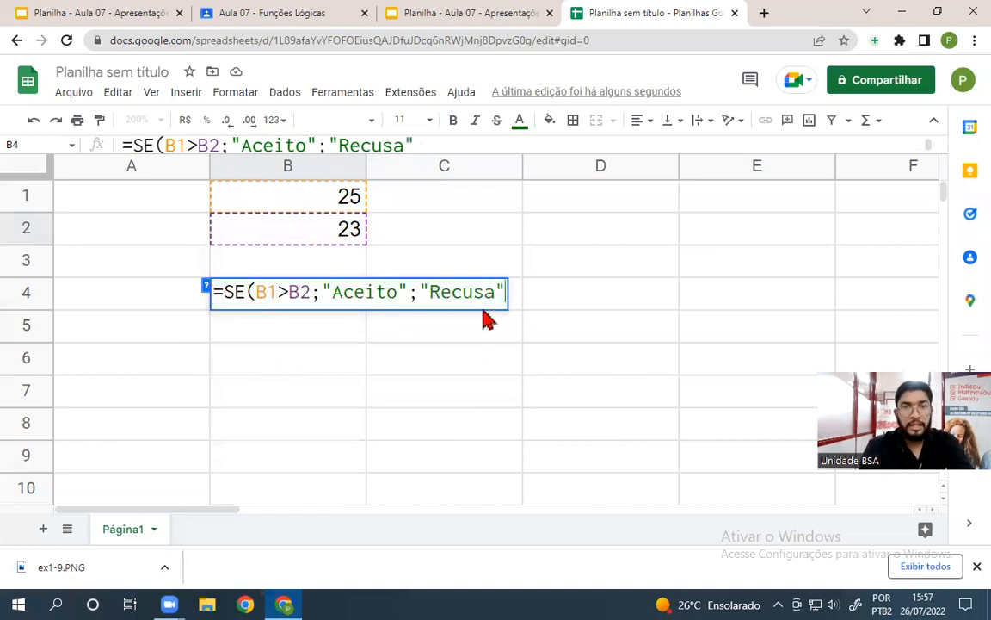
text())
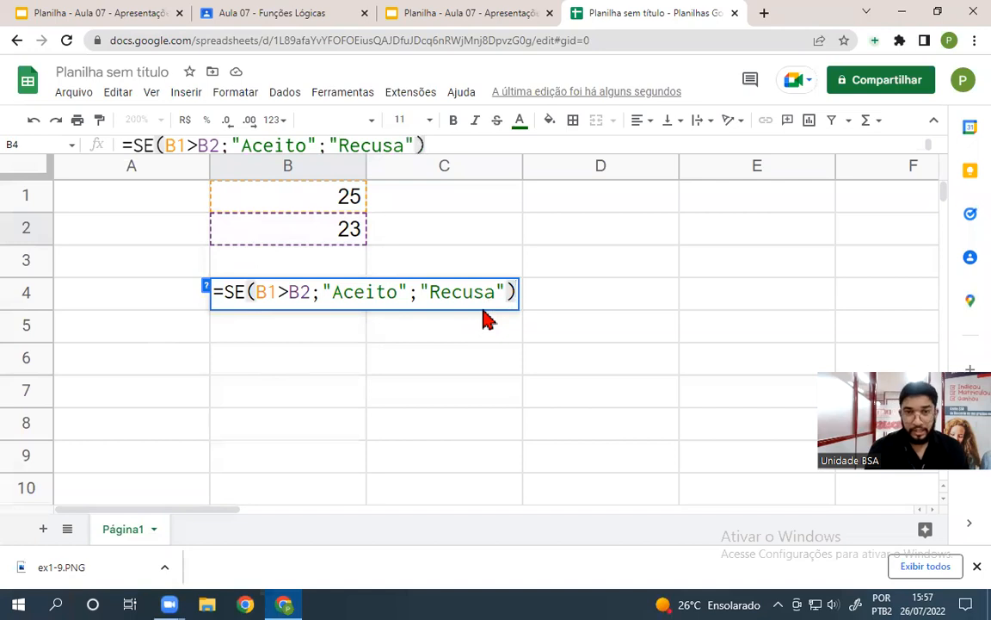
Switch to the Planilha - Aula 07 presentation and examine the SE function syntax on the FUNÇÃO SE slide
click(430, 12)
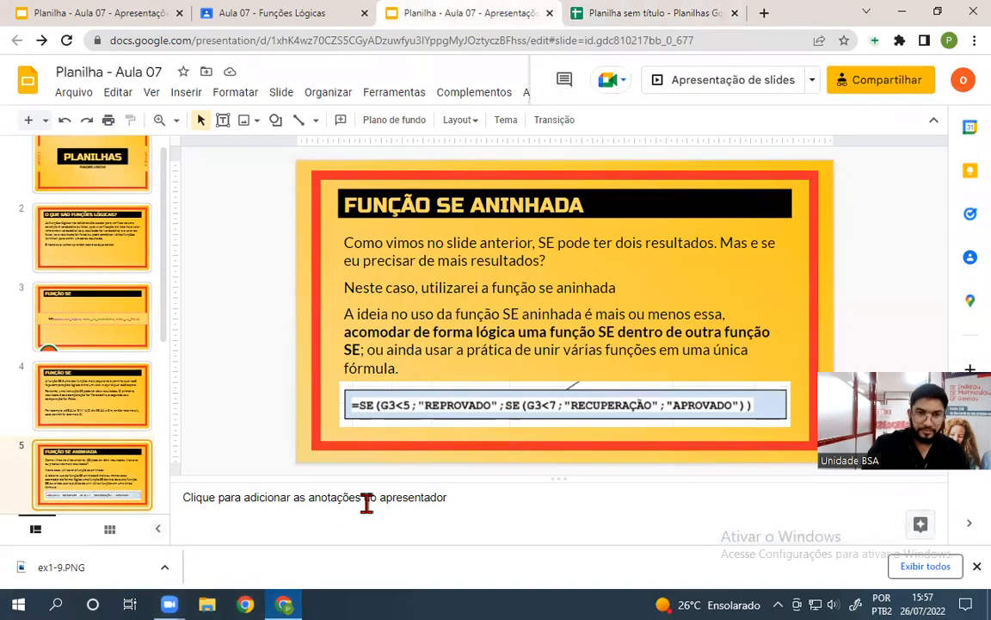
click(284, 596)
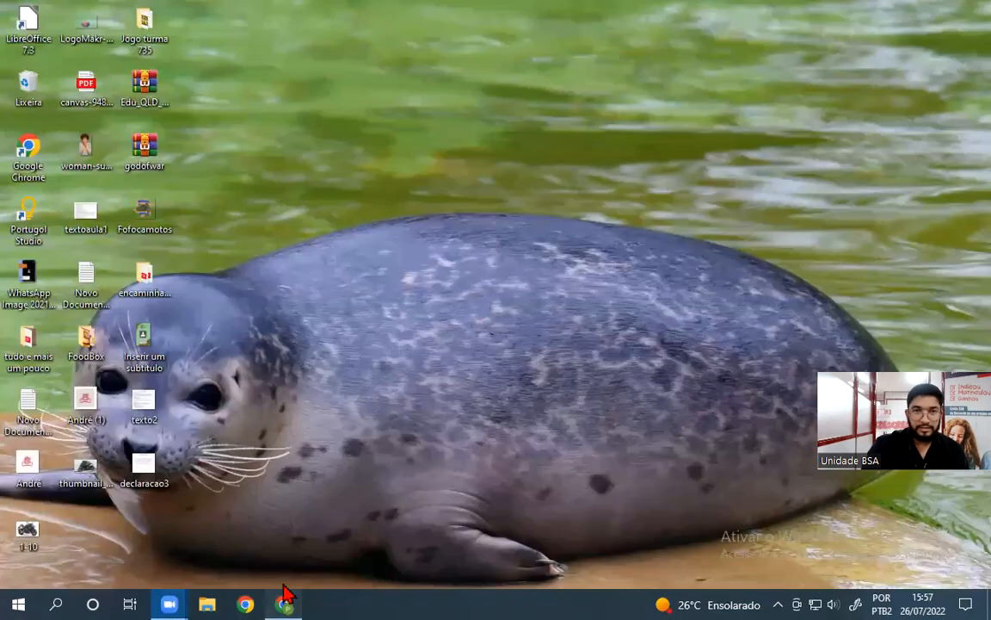
click(285, 596)
click(52, 13)
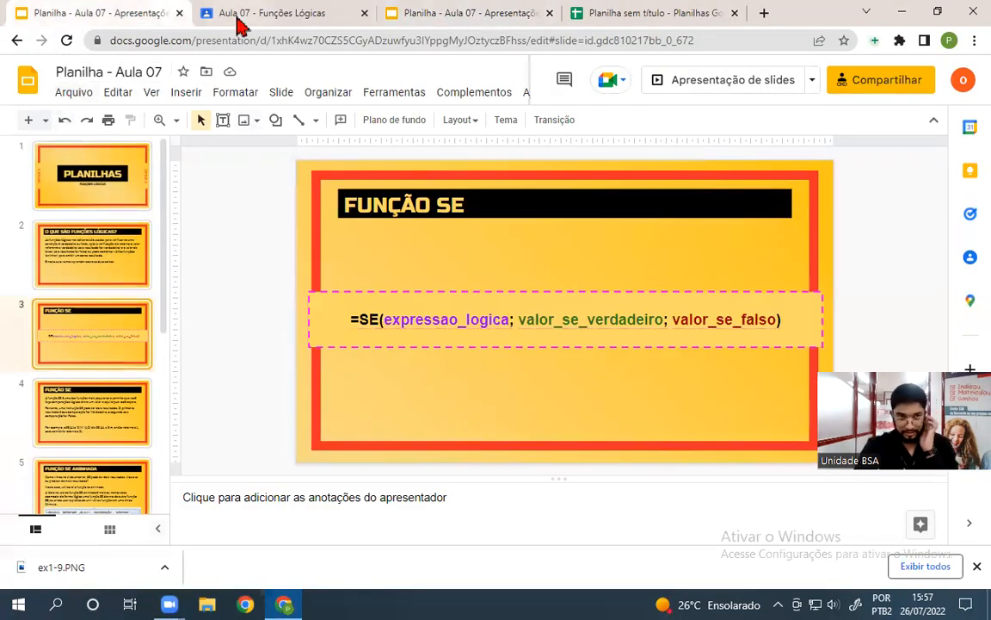
double_click(370, 321)
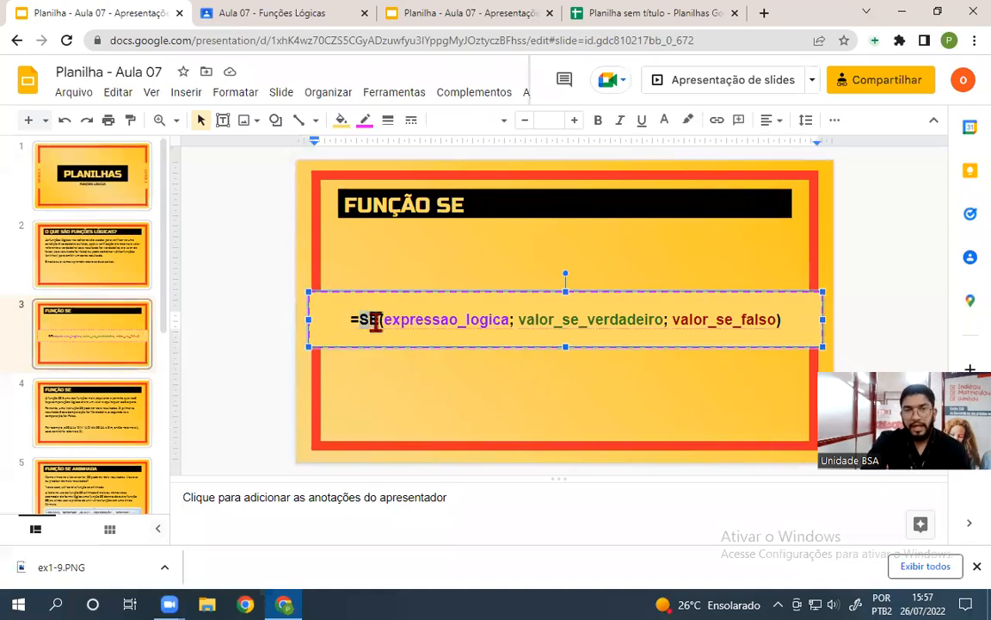
click(357, 356)
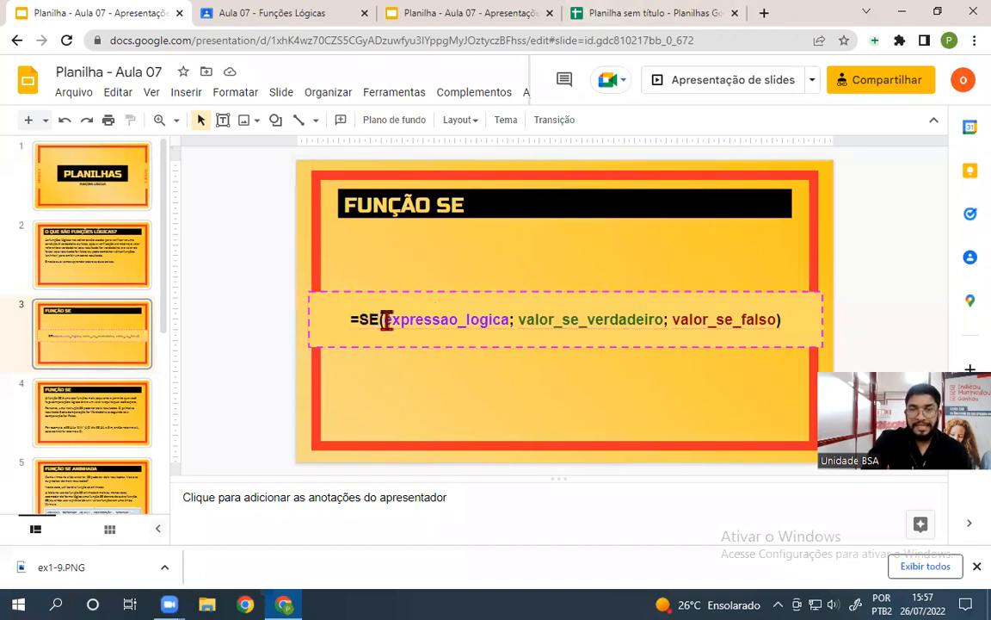
Return to the untitled Google Sheets spreadsheet and commit the SE formula in cell B4
click(572, 12)
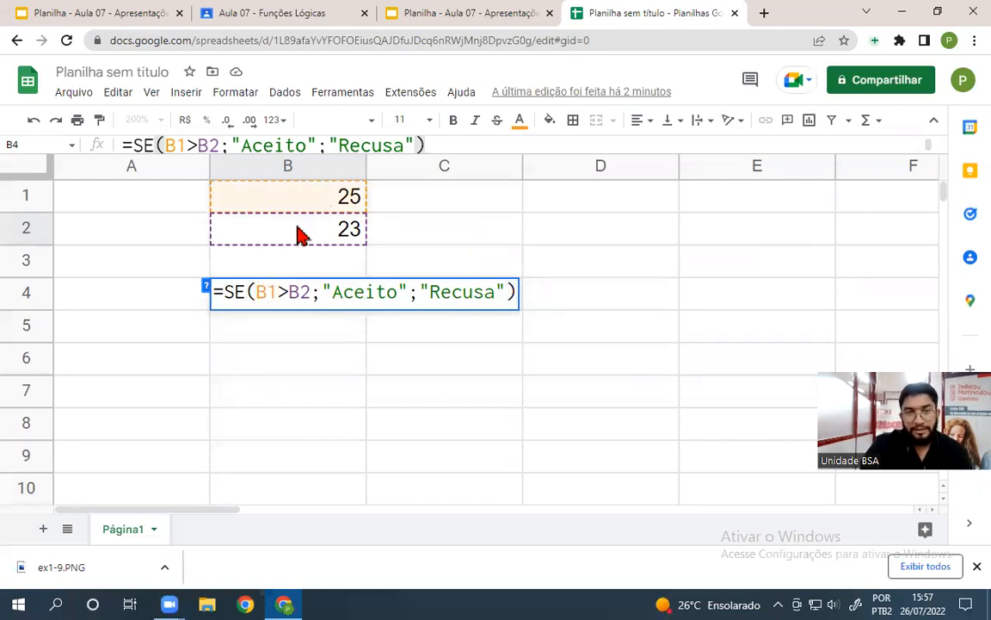
double_click(268, 292)
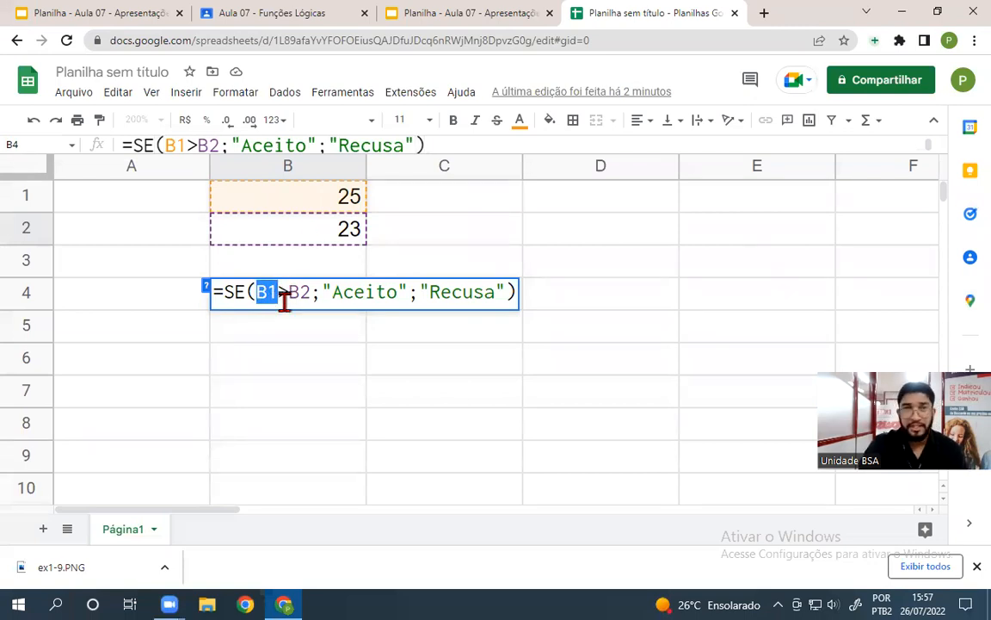
click(284, 226)
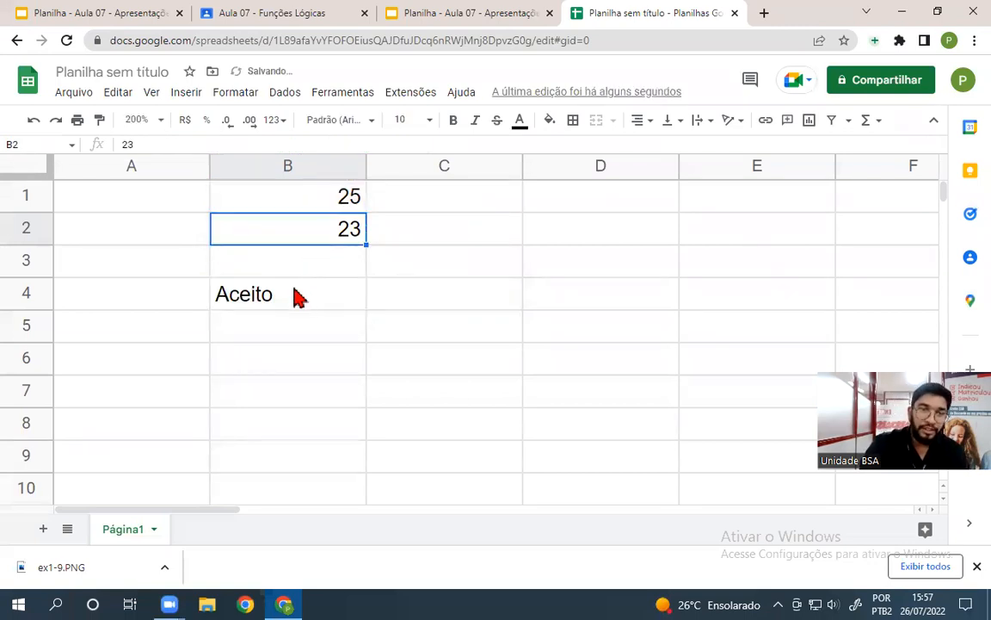
Reopen the formula in cell B4 and highlight its B1>B2 condition for review
click(272, 303)
double_click(292, 310)
double_click(299, 291)
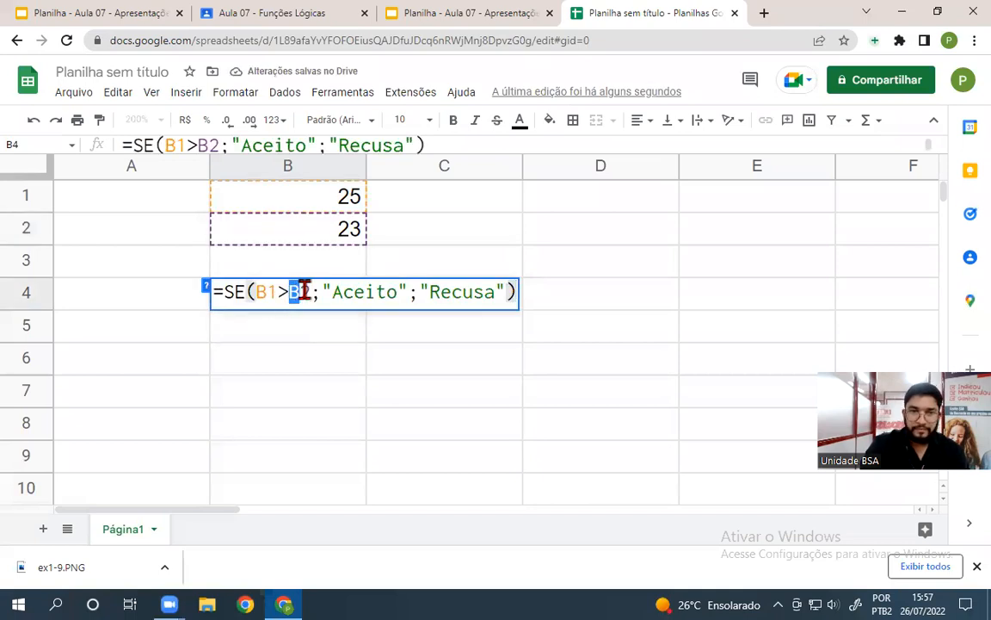
click(309, 298)
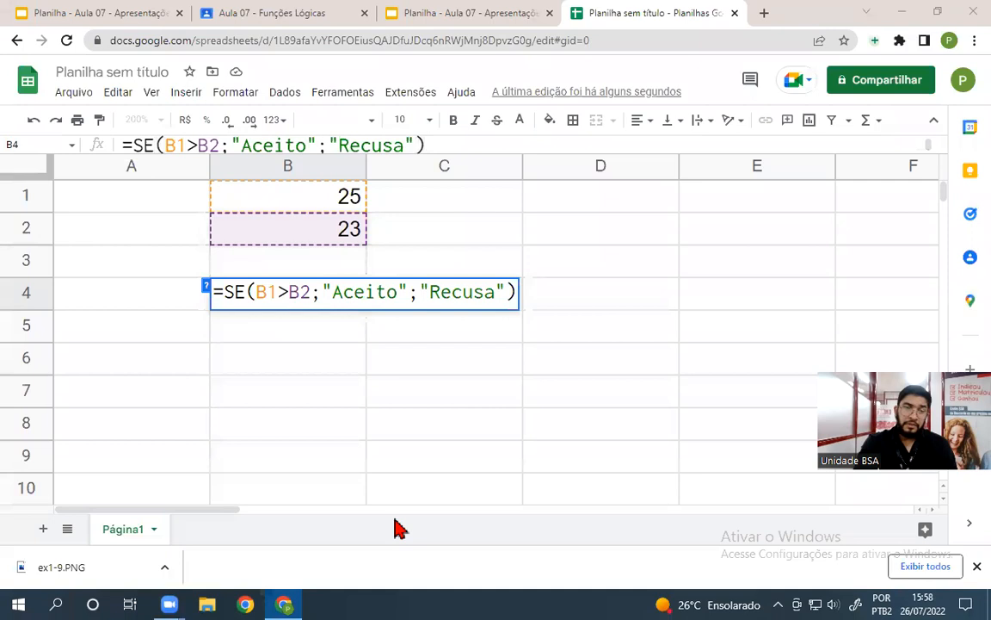
drag(256, 293, 311, 293)
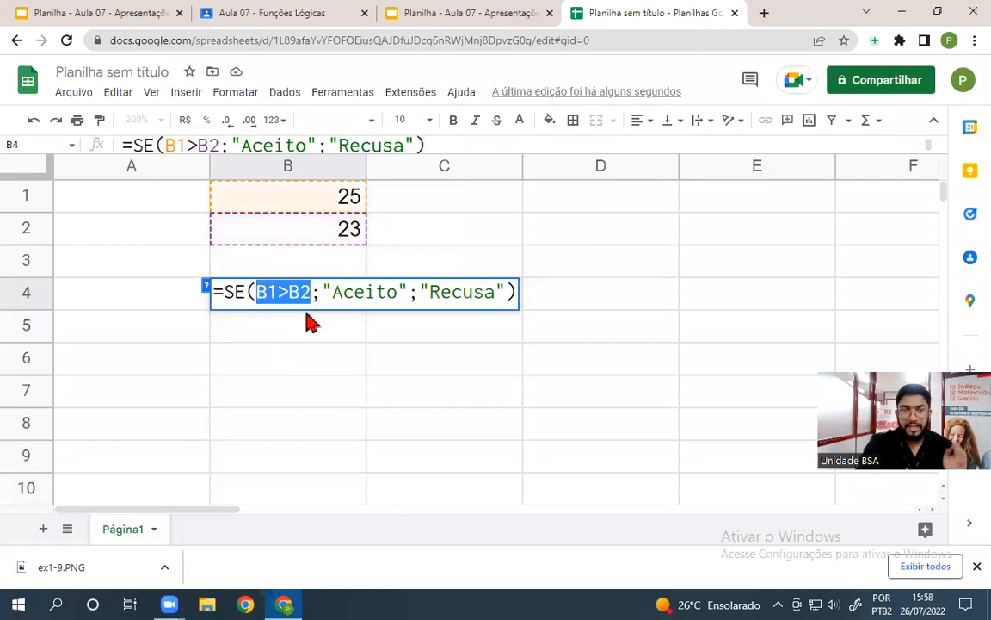
click(310, 293)
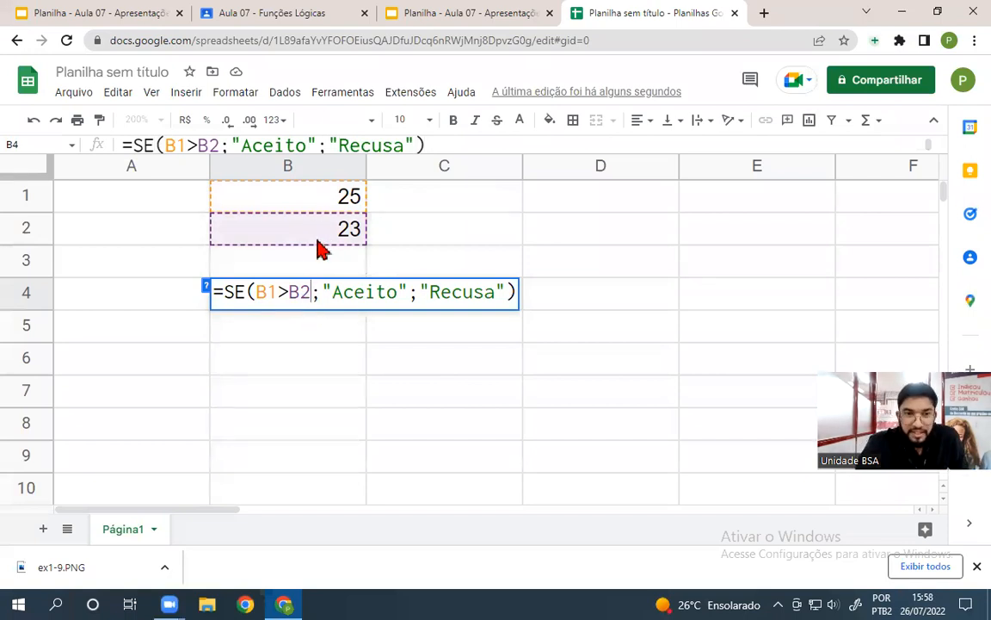
drag(255, 291, 310, 293)
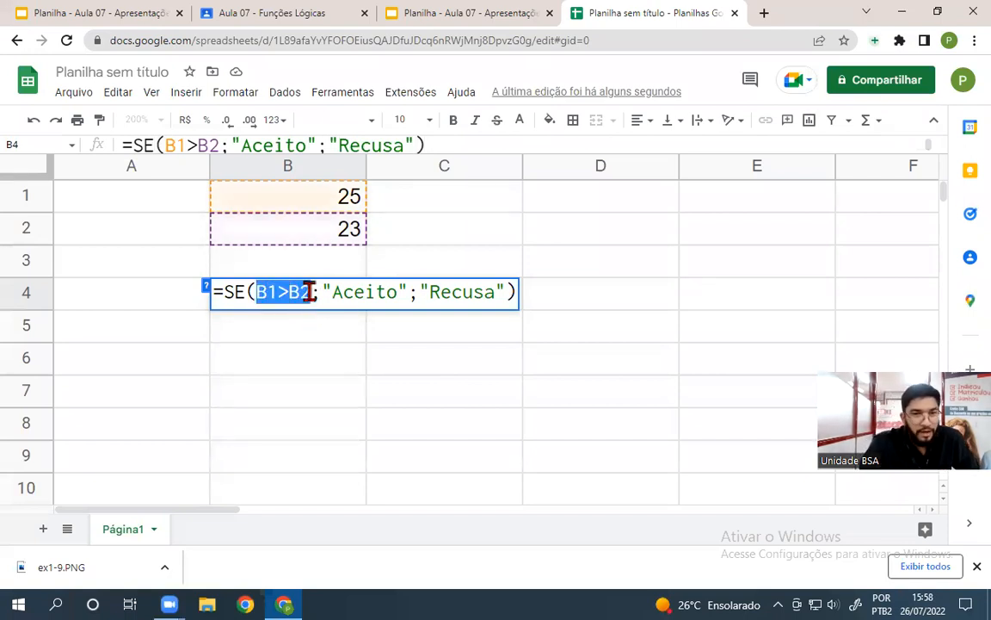
Review the B1>B2 condition and the "Aceito" and "Recusa" arguments in cell B4's formula, leaving the formula as it is
click(310, 292)
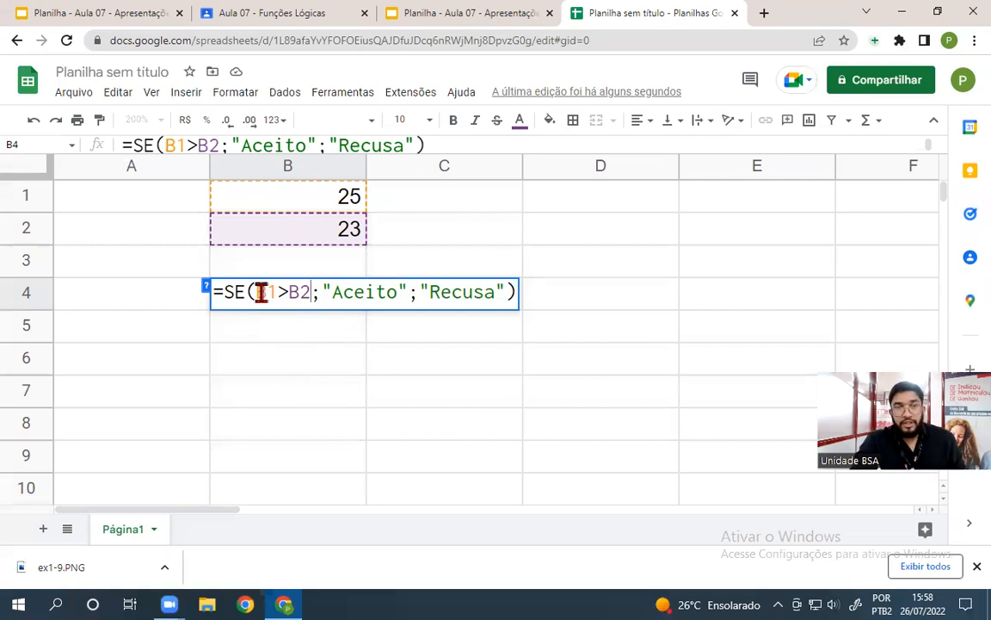
drag(256, 291, 312, 293)
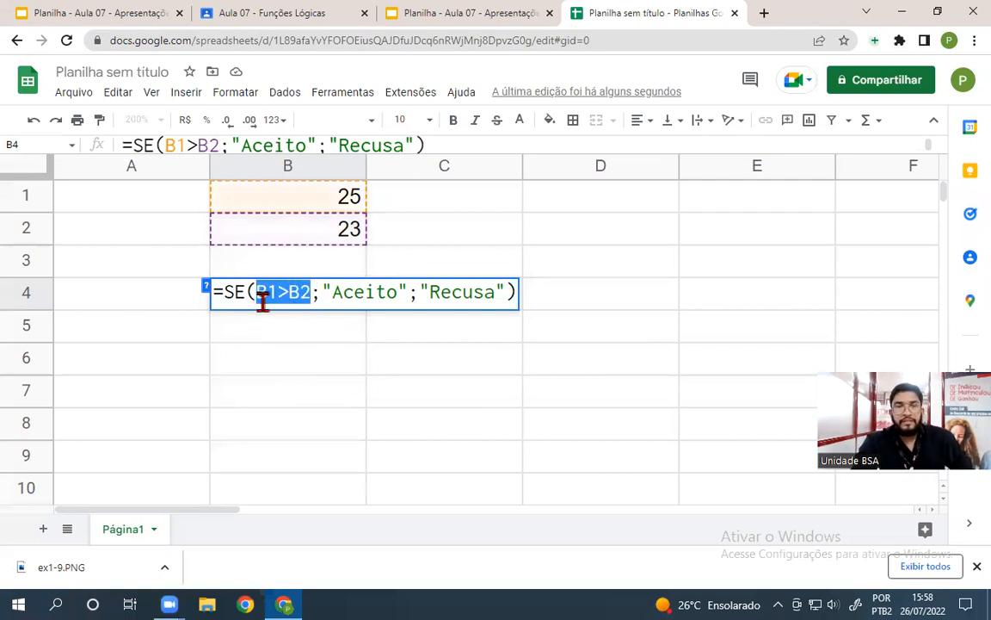
click(305, 291)
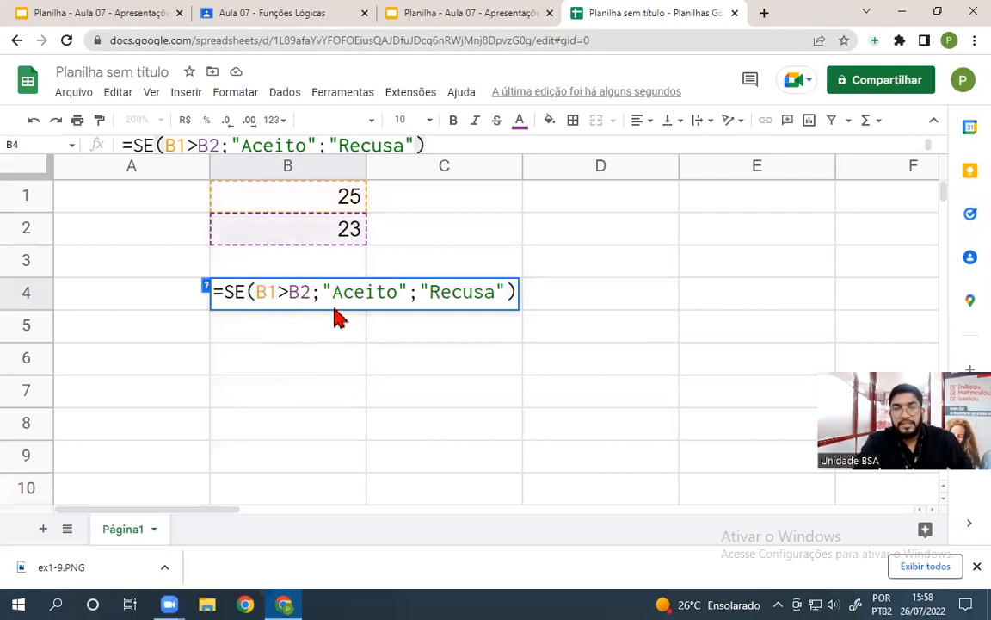
drag(320, 292, 407, 292)
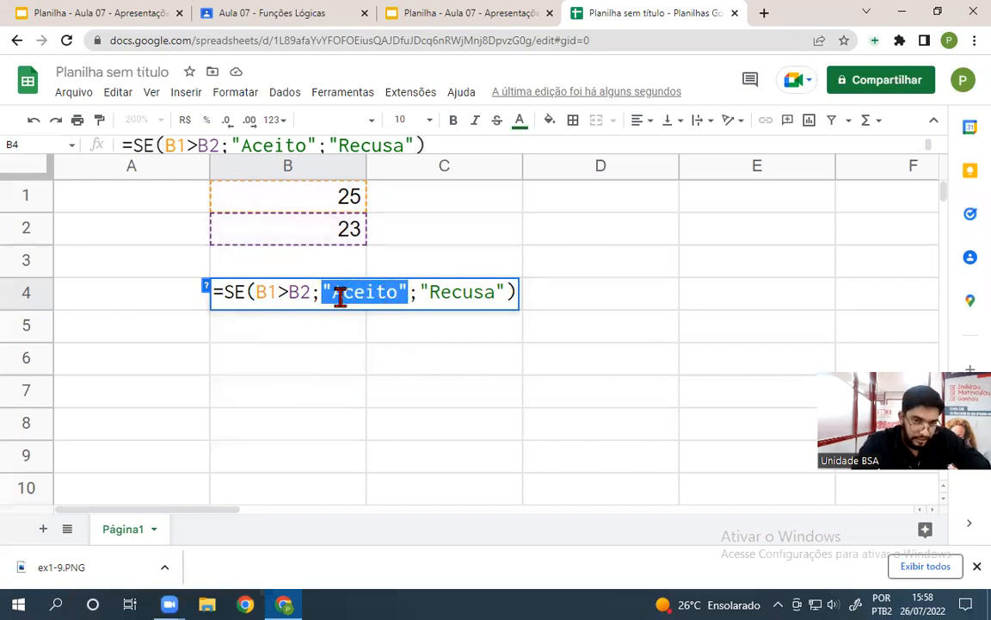
click(417, 291)
drag(417, 292, 501, 294)
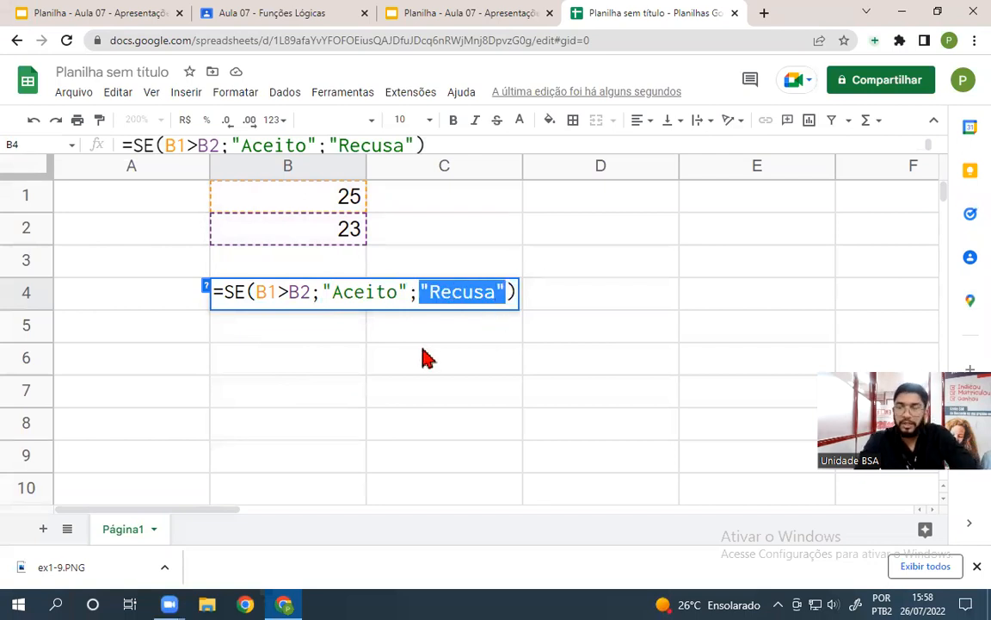
click(505, 291)
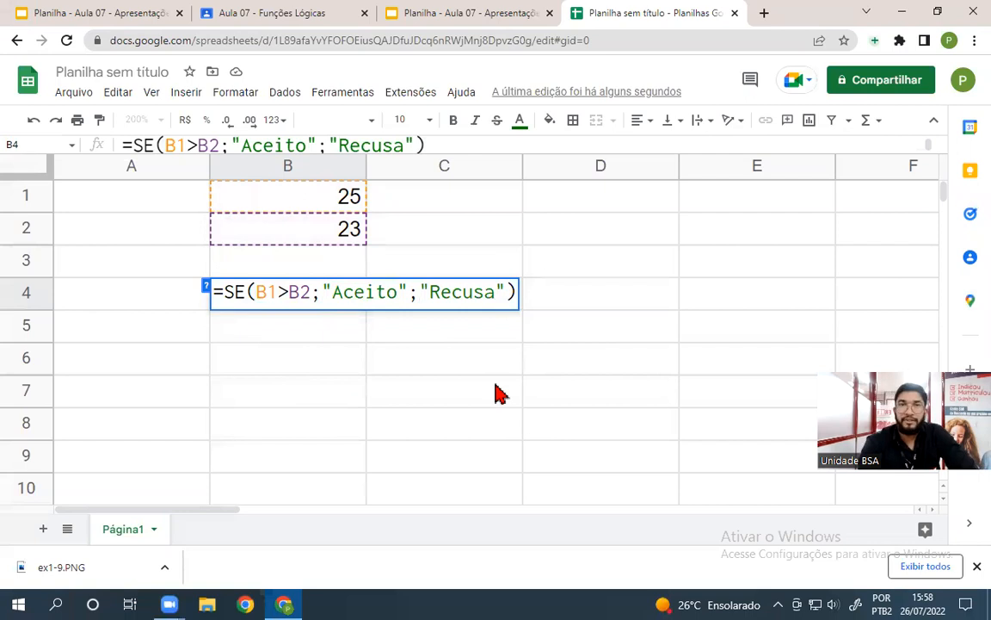
drag(257, 292, 310, 293)
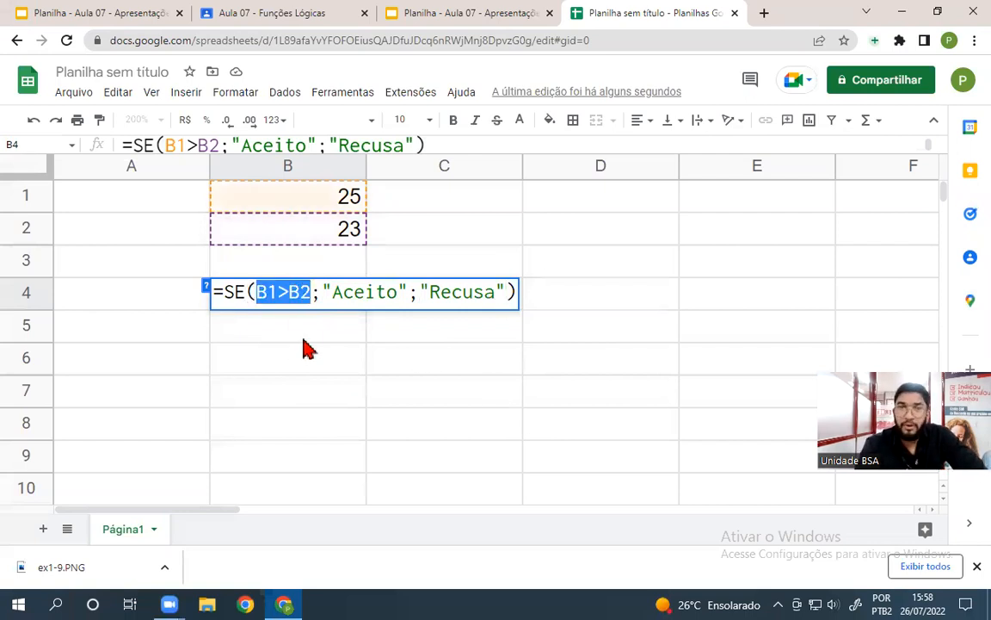
click(317, 296)
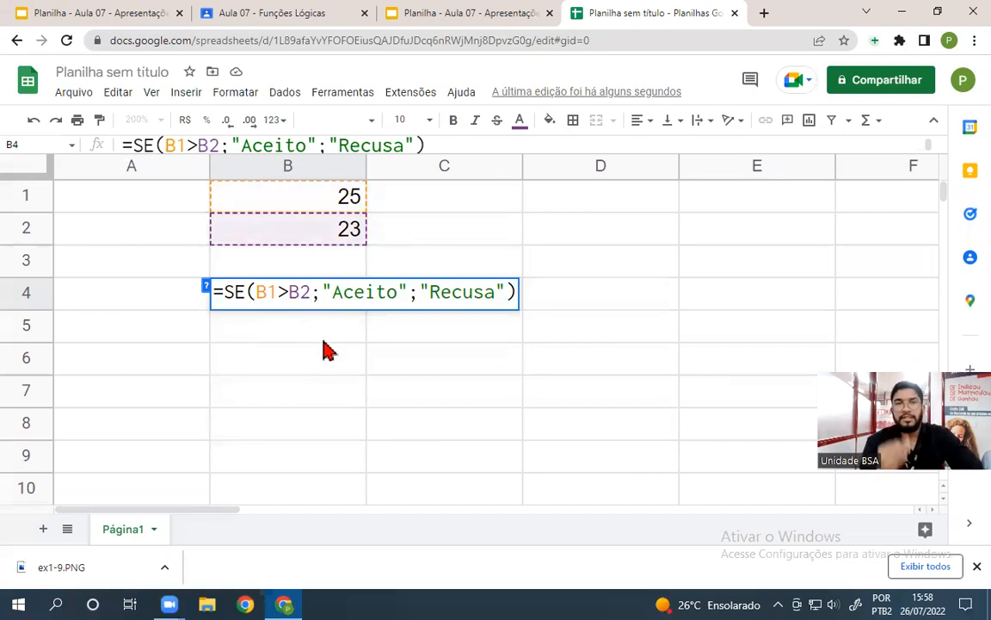
key(Return)
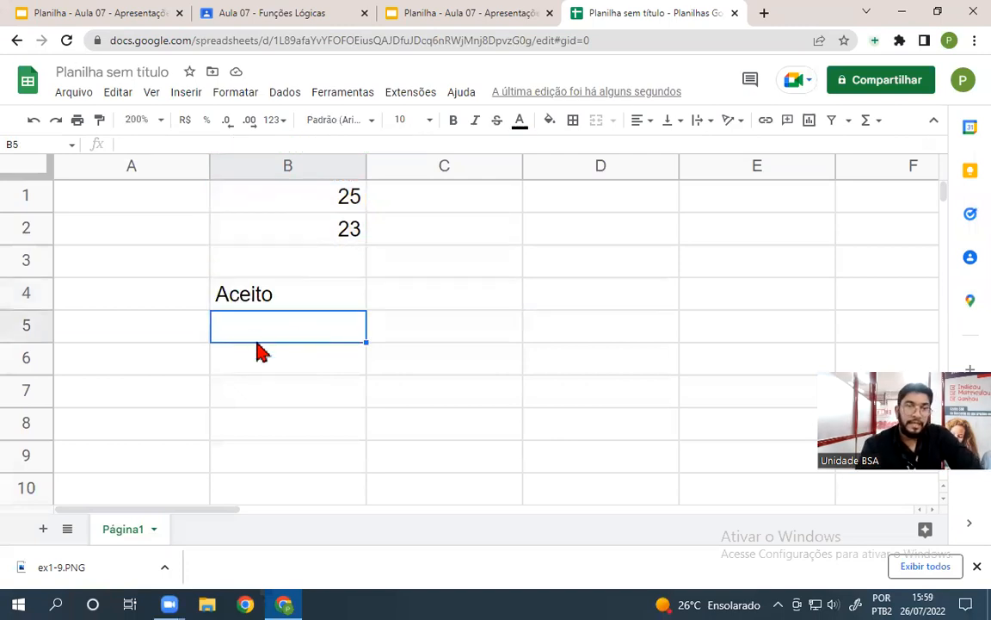
Change the comparison operator in cell B4 to less than, making the formula =SE(B1<B2;"Aceito";"Recusa")
click(253, 297)
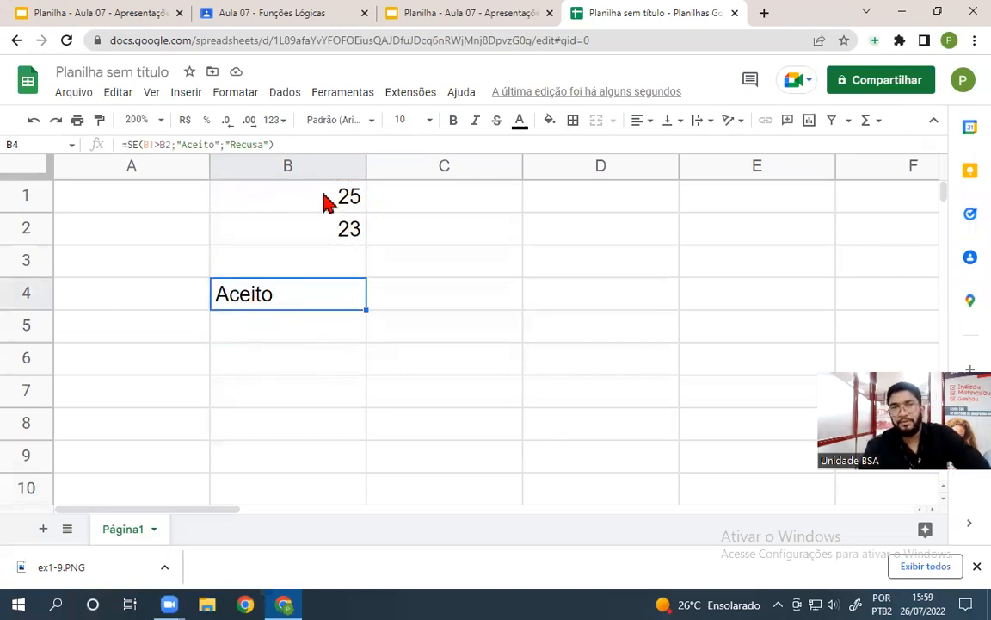
double_click(281, 295)
click(285, 294)
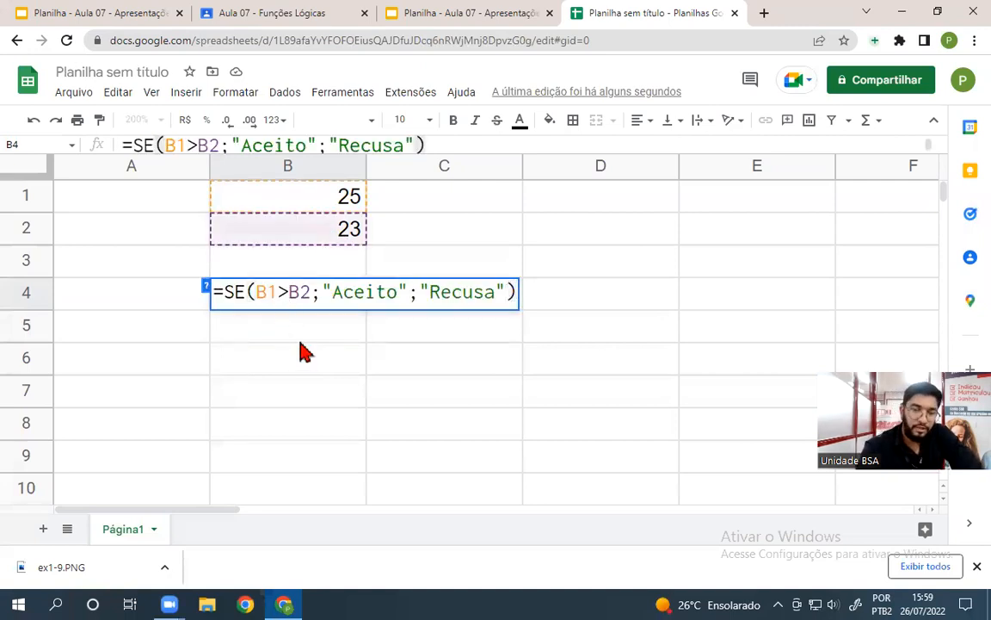
key(BackSpace)
text(<)
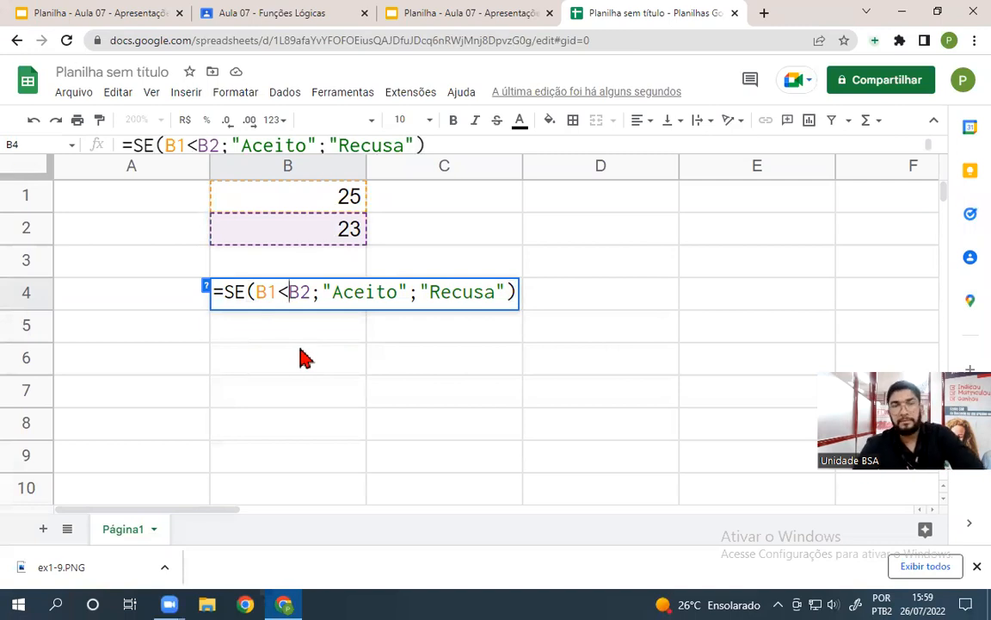
key(Return)
click(293, 297)
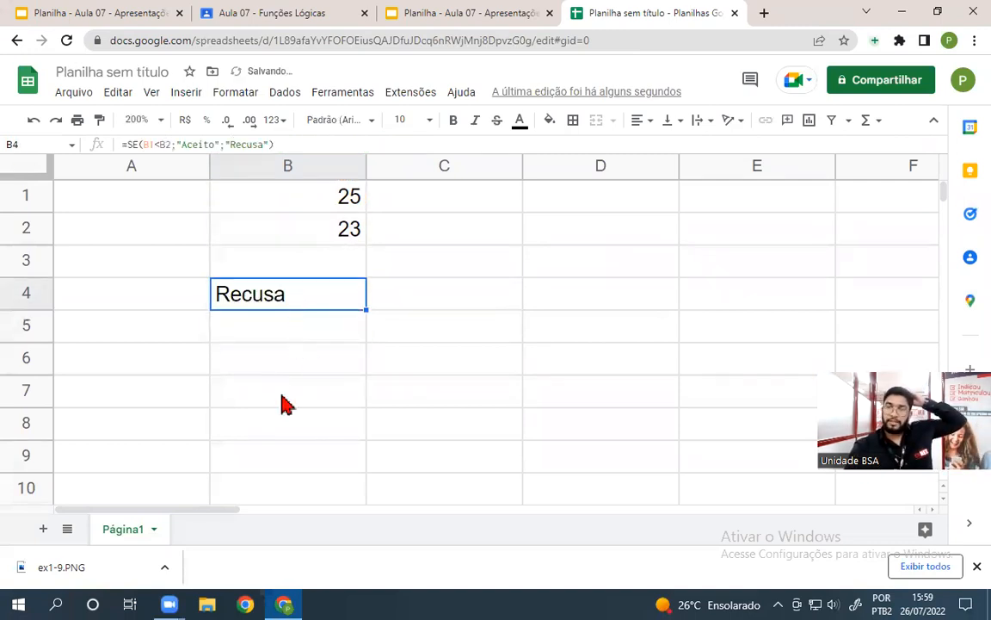
Reopen cell B4's formula and examine its B1<B2 condition and its true and false values "Aceito" and "Recusa"
double_click(305, 295)
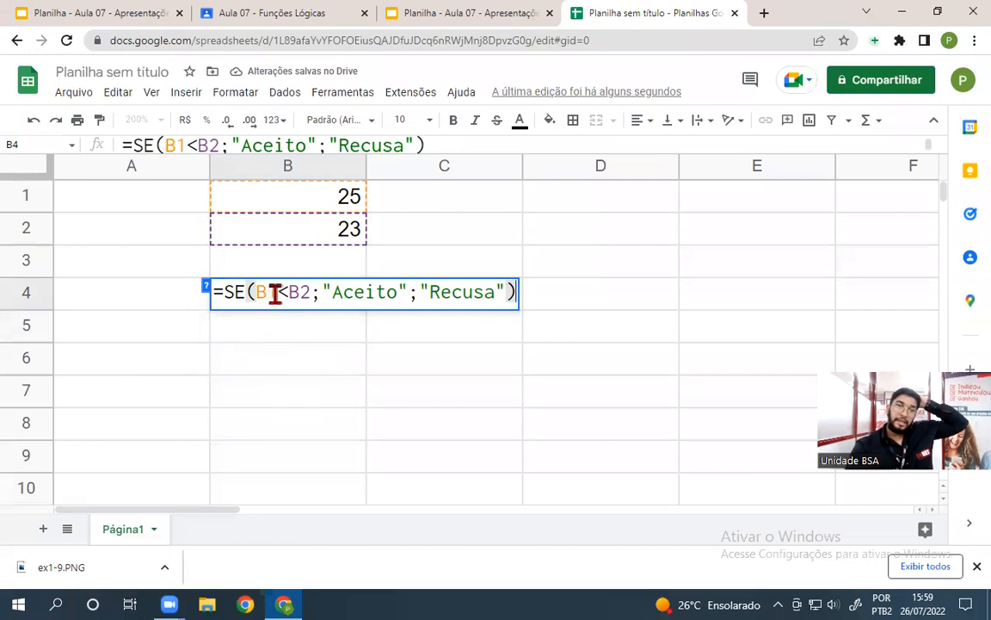
double_click(273, 294)
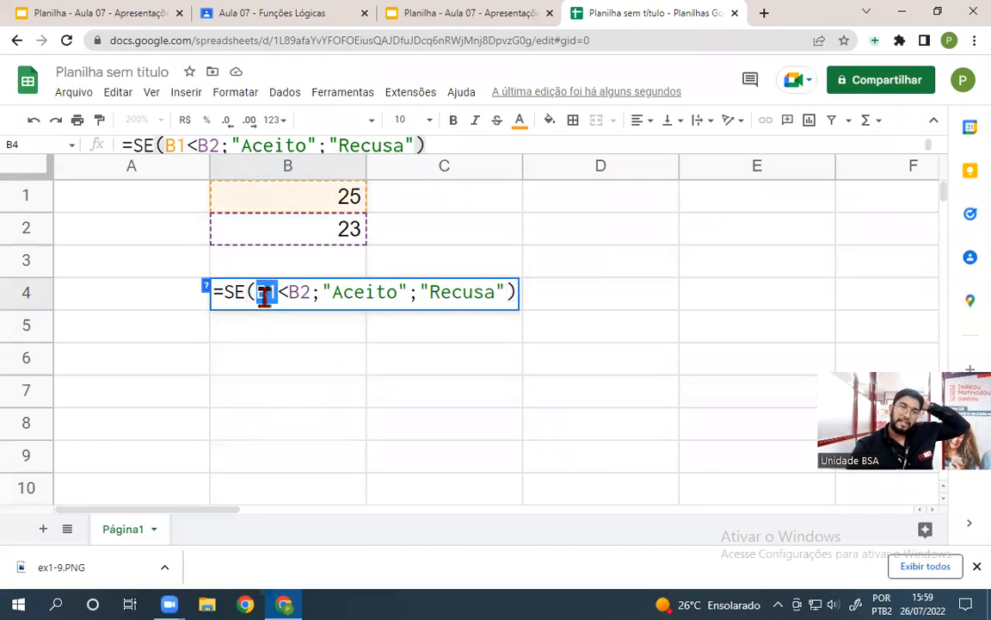
double_click(303, 294)
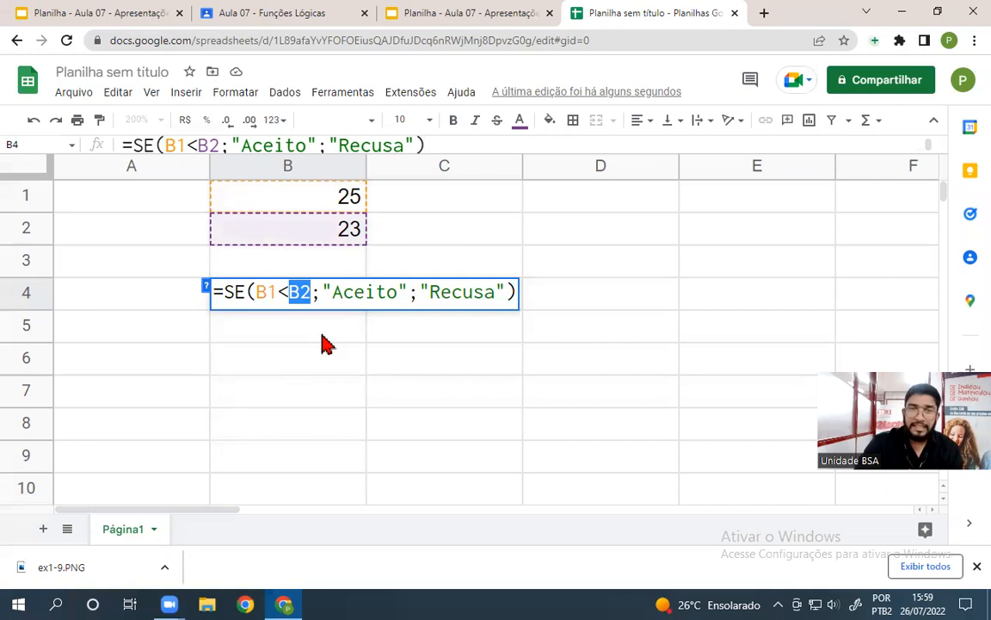
click(321, 293)
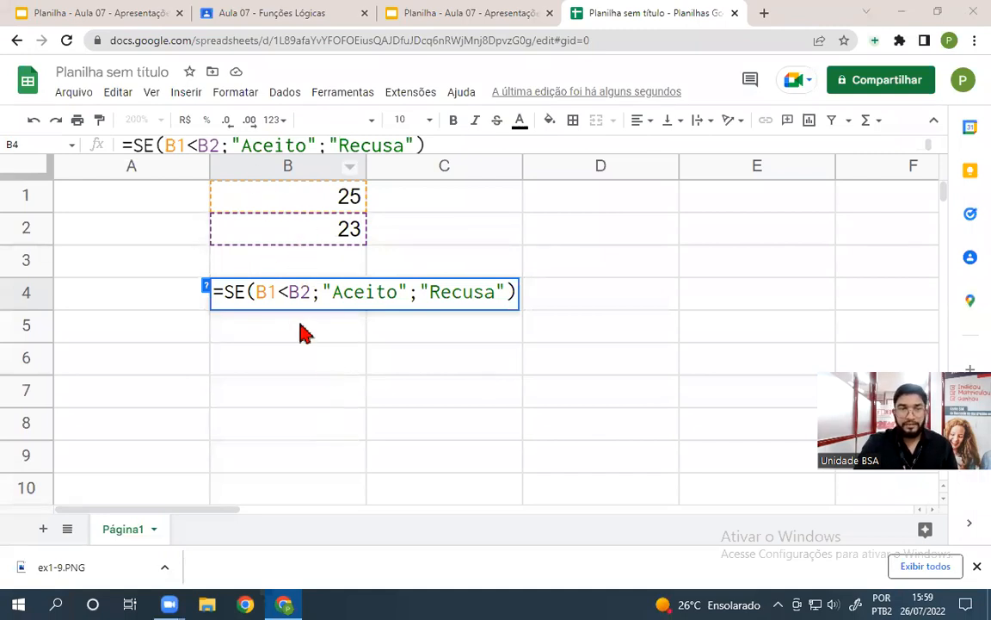
drag(256, 291, 307, 293)
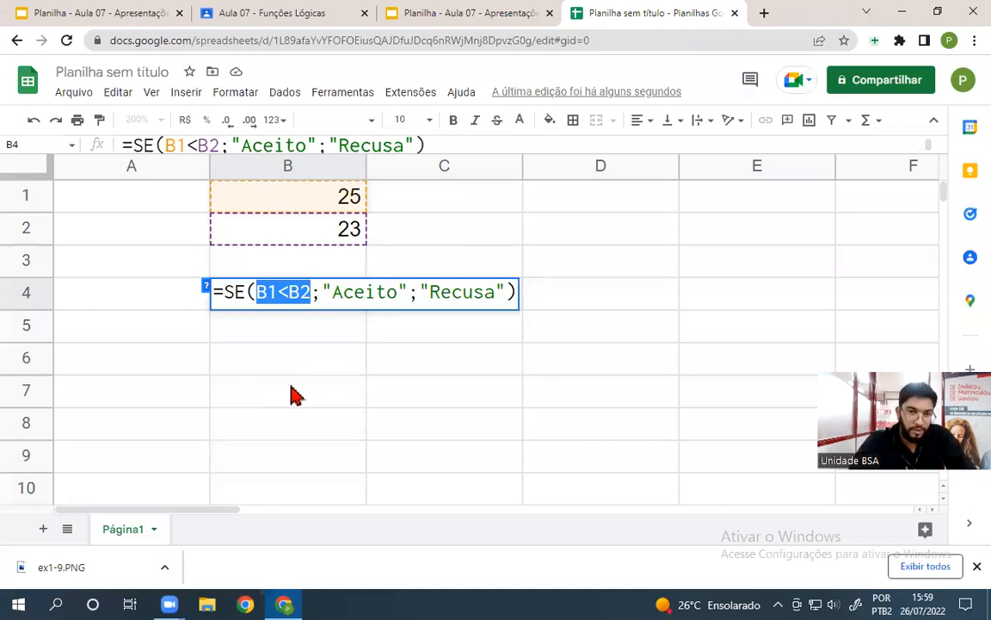
drag(322, 292, 406, 292)
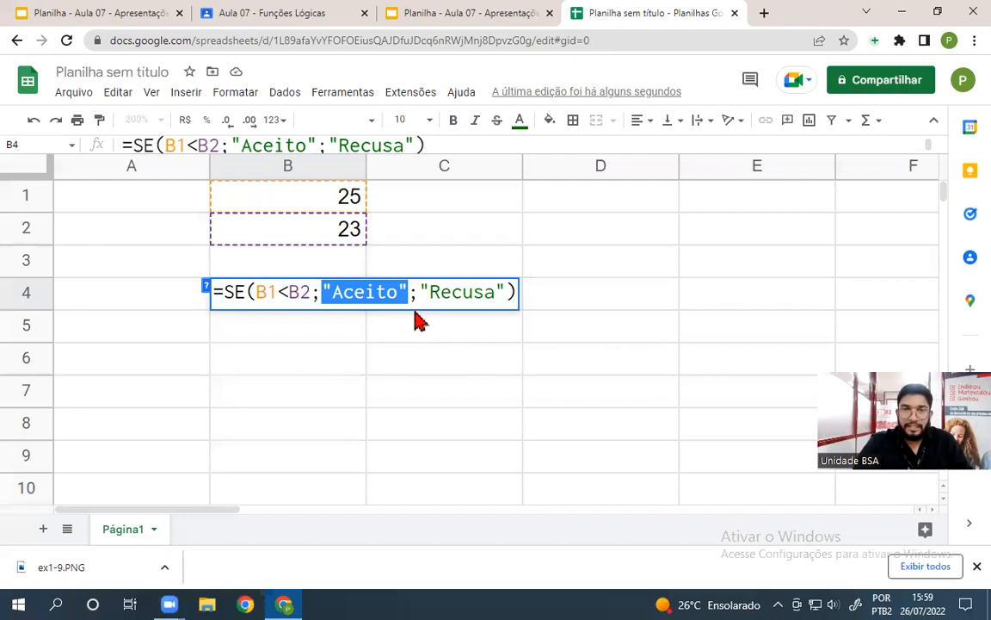
drag(421, 292, 504, 293)
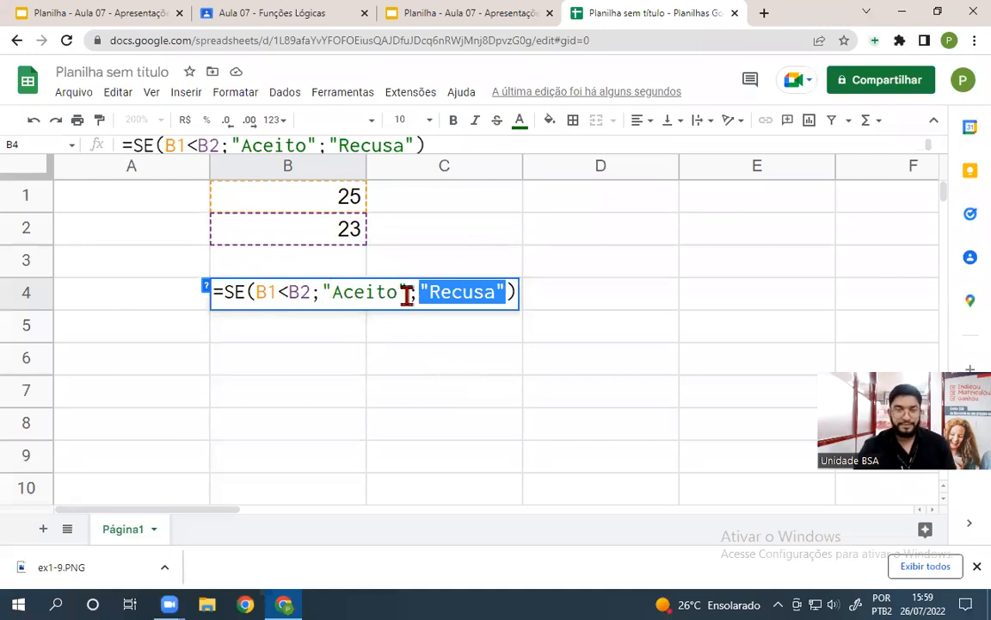
drag(324, 292, 408, 292)
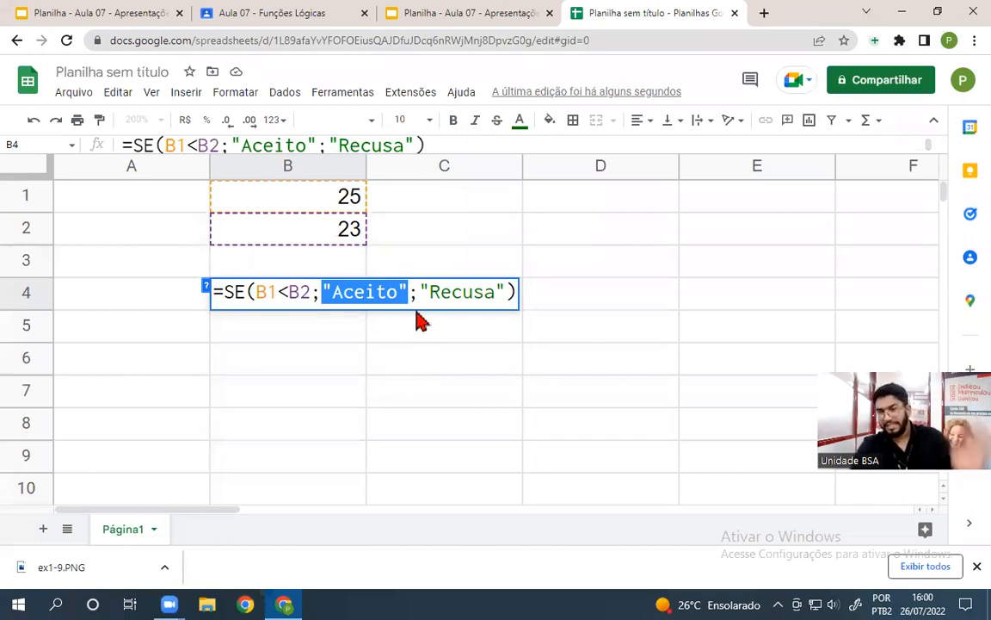
click(513, 291)
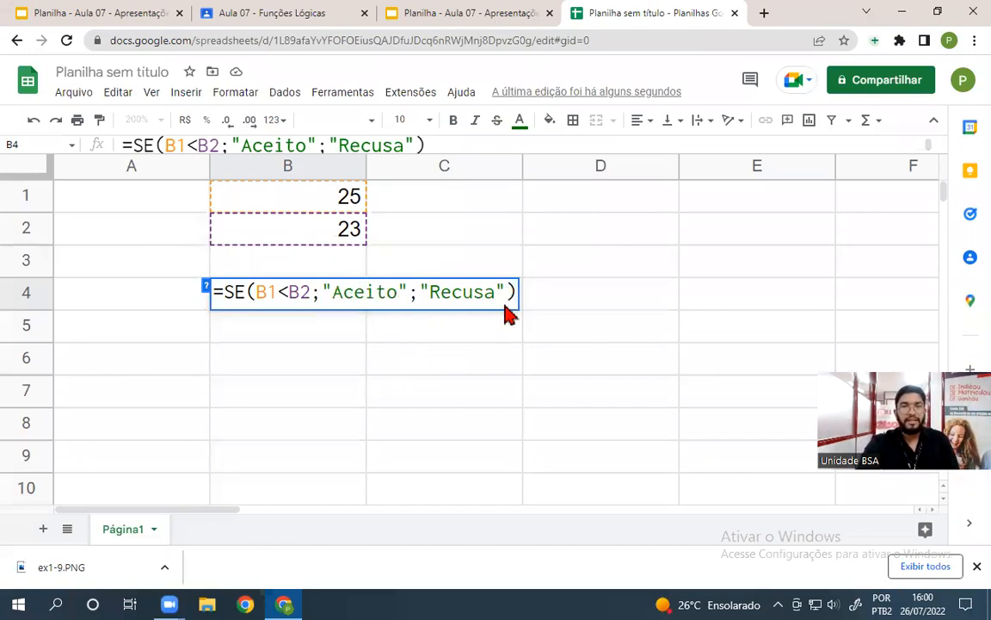
click(507, 293)
key(Return)
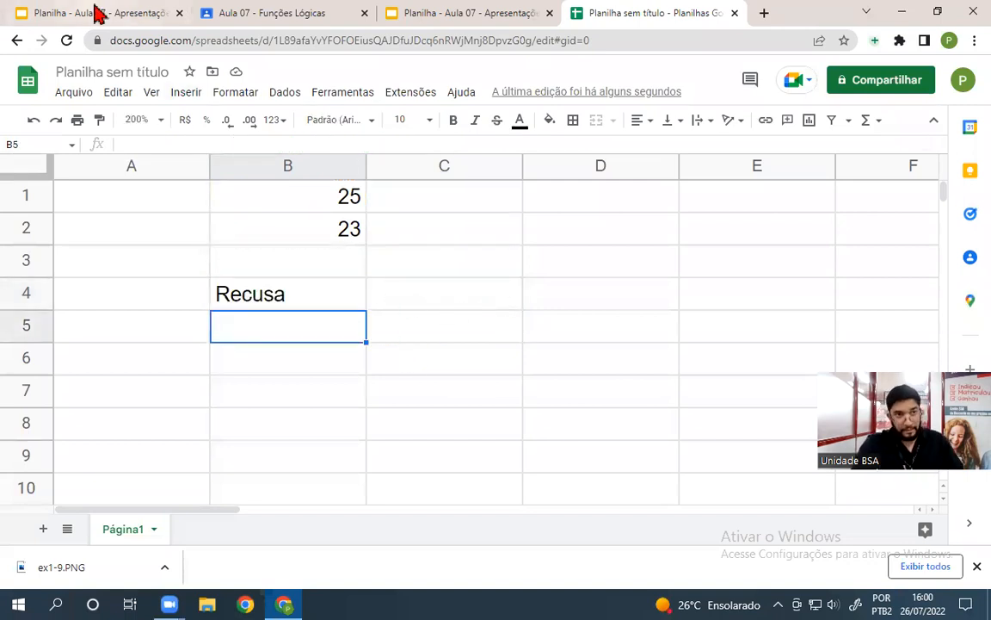
Switch to the Planilha - Aula 07 presentation and show the FUNÇÃO SE slide in full-screen slideshow mode
click(93, 13)
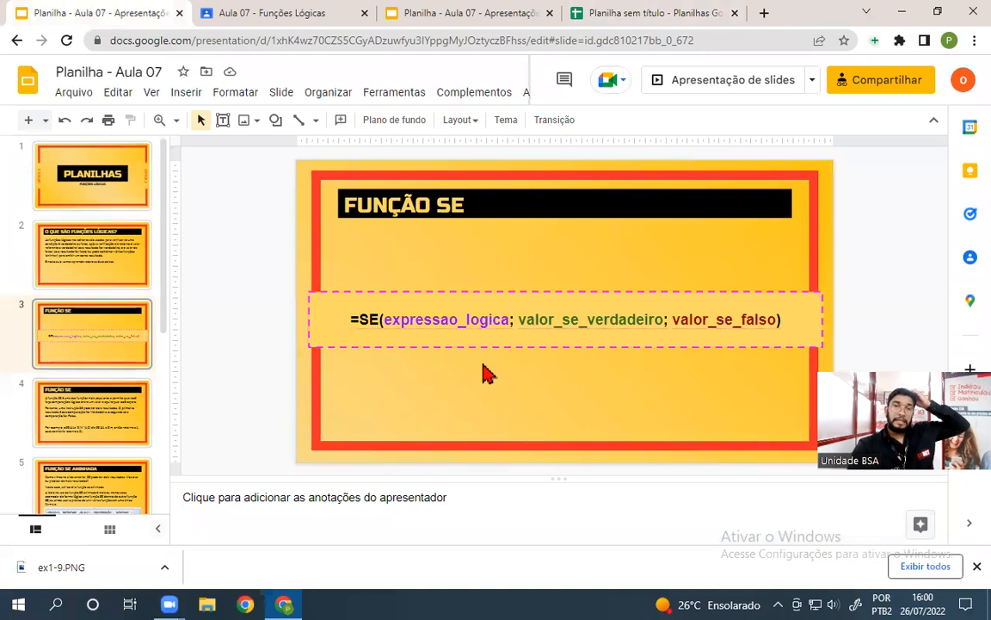
click(654, 78)
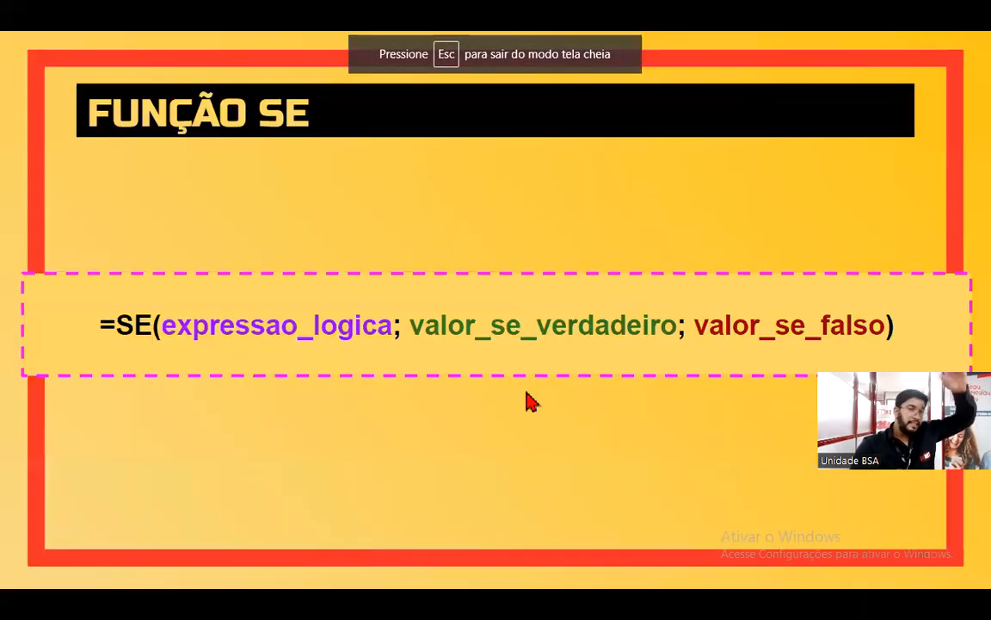
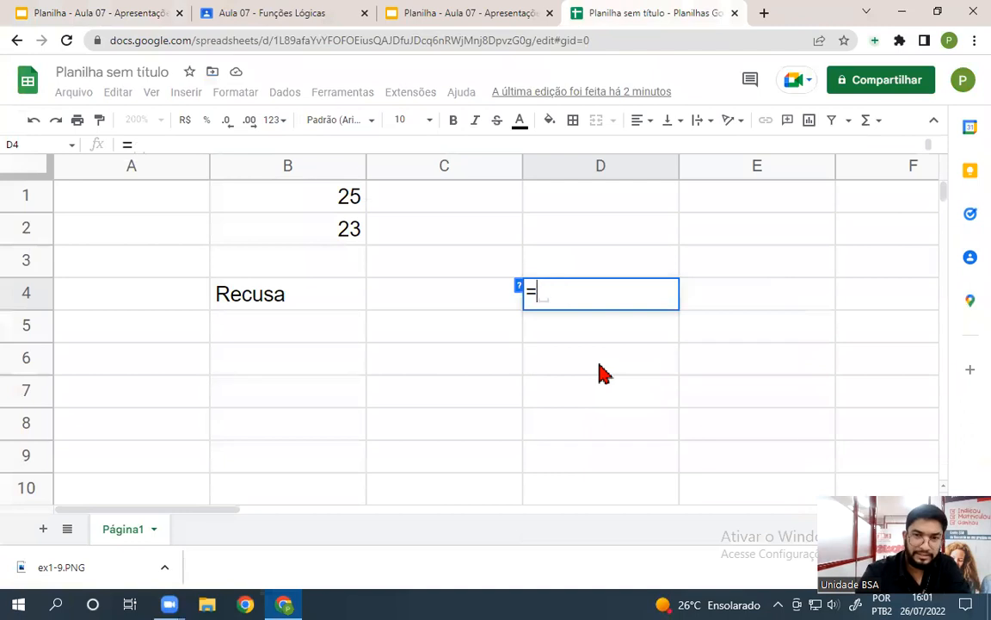
Begin an SE formula in cell D4 whose condition compares cell B4 for equality, =SE(B4=
text(SE()
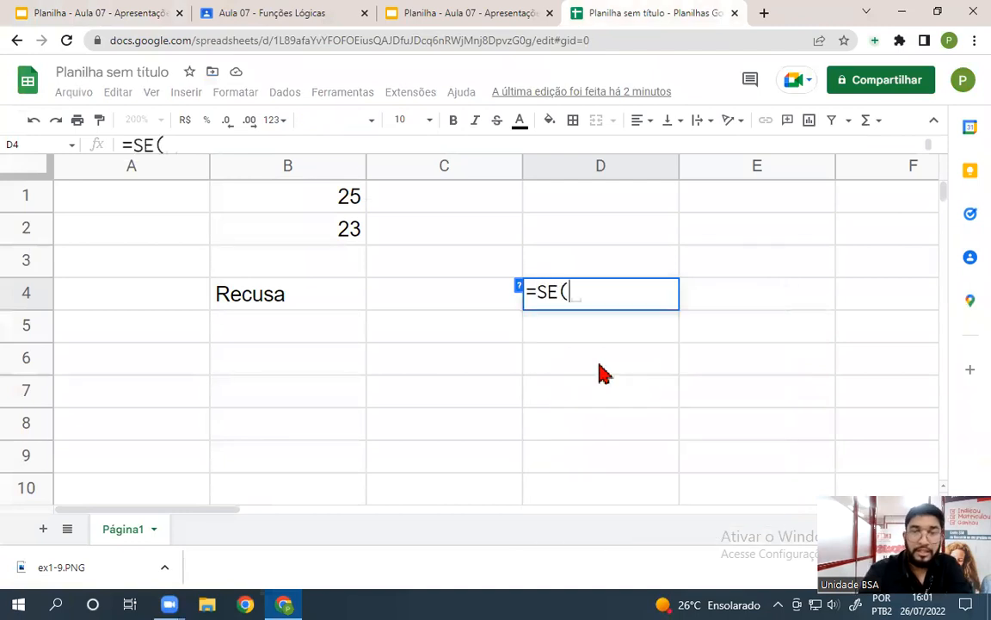
click(270, 301)
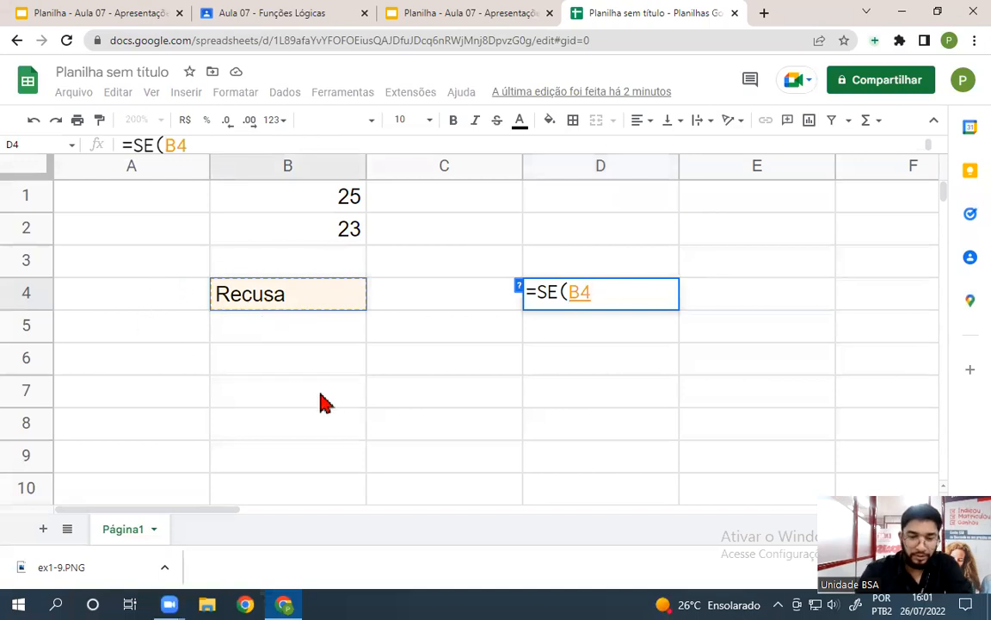
text(=)
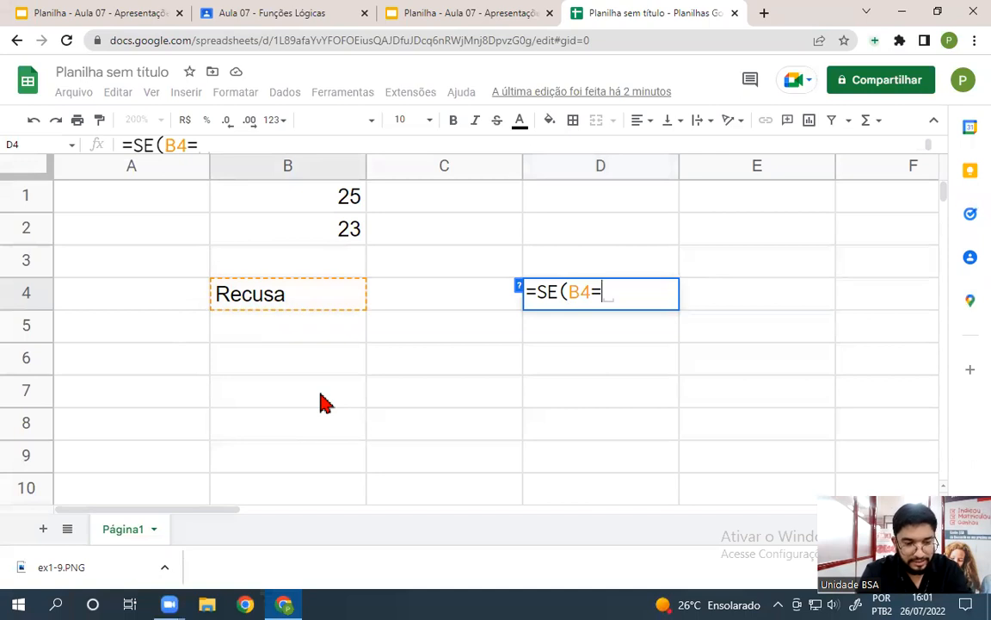
text('RECUSA)
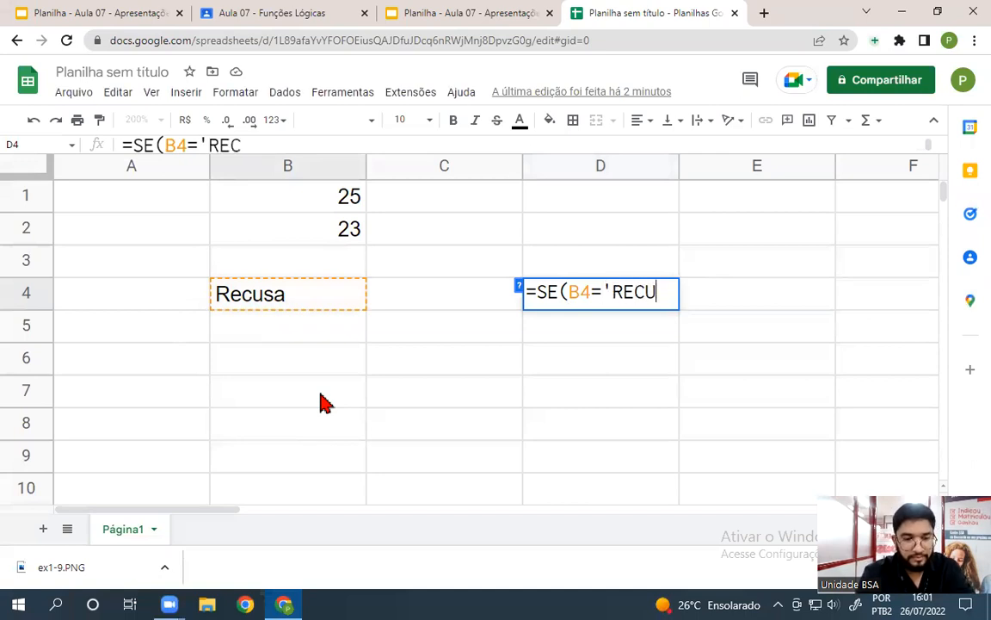
key(BackSpace)
key(BackSpace)
key(BackSpace)
key(BackSpace)
key(BackSpace)
key(BackSpace)
key(BackSpace)
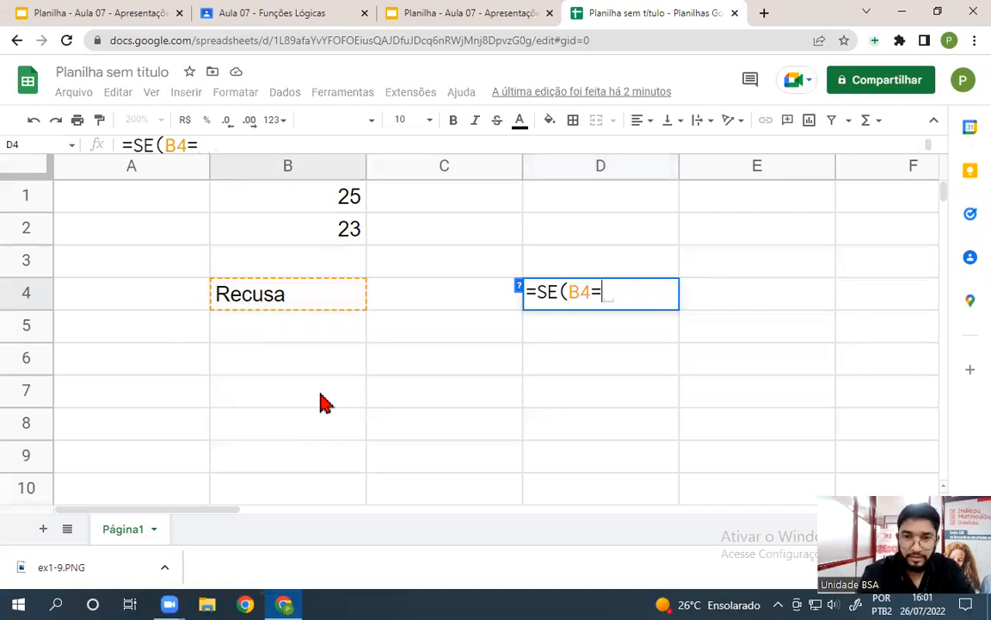
Complete the condition of D4's SE formula so that it compares B4 with the quoted text "RECUSA"
text(RE)
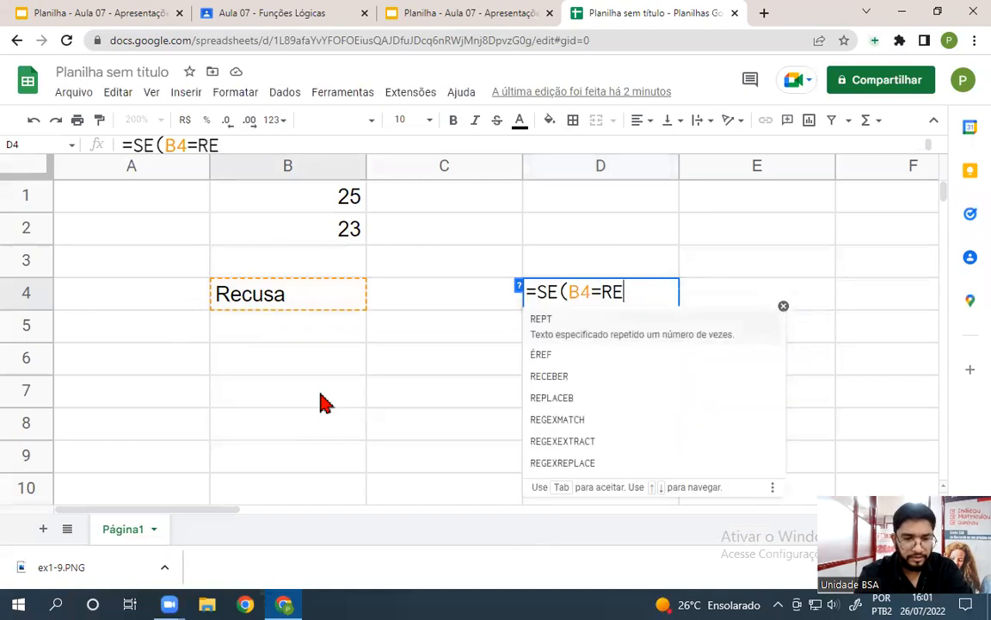
text(CUSA()
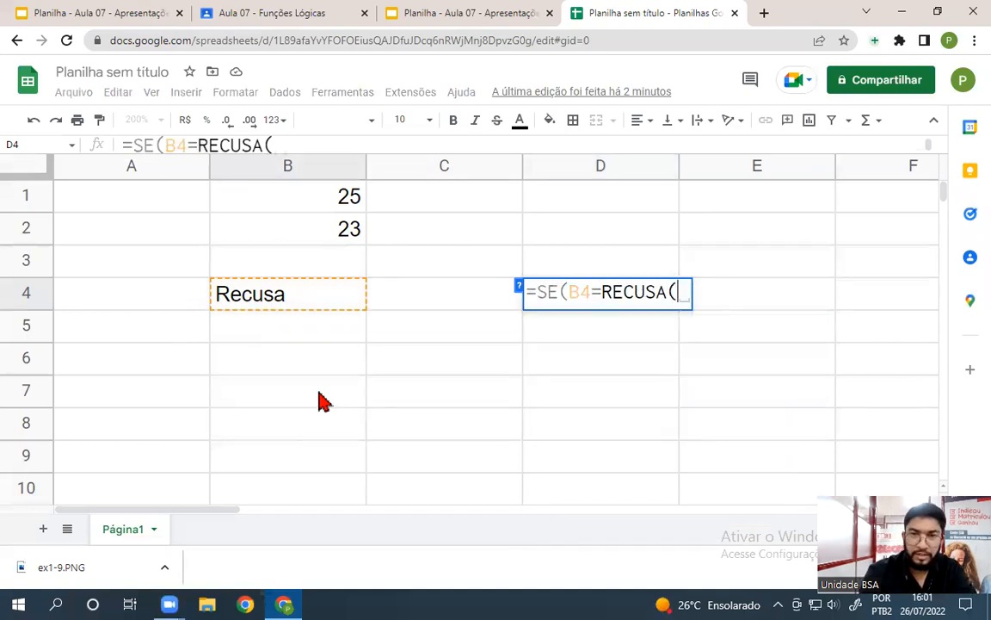
key(BackSpace)
text(;)
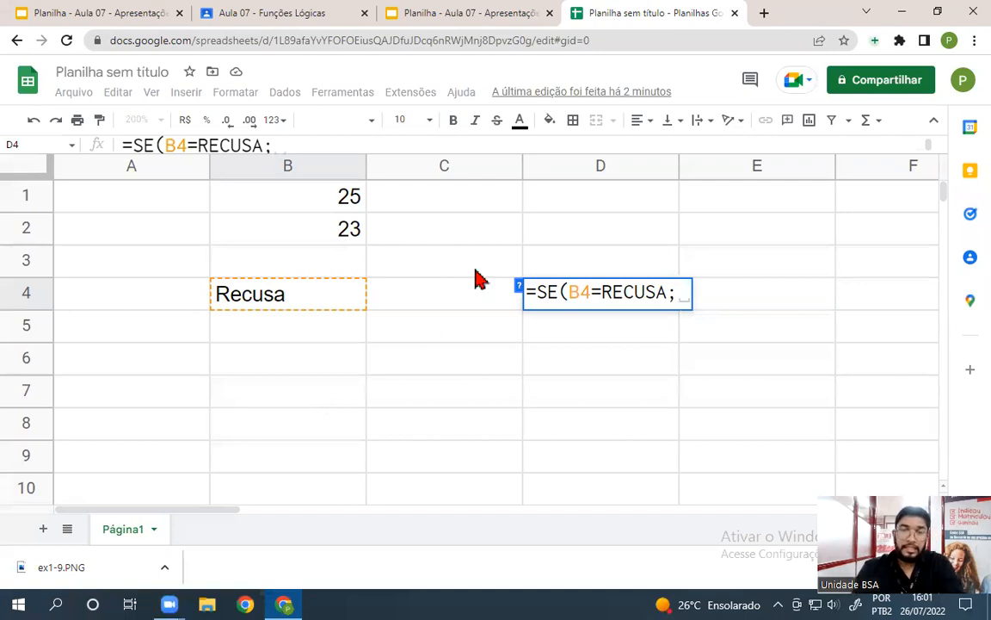
click(601, 292)
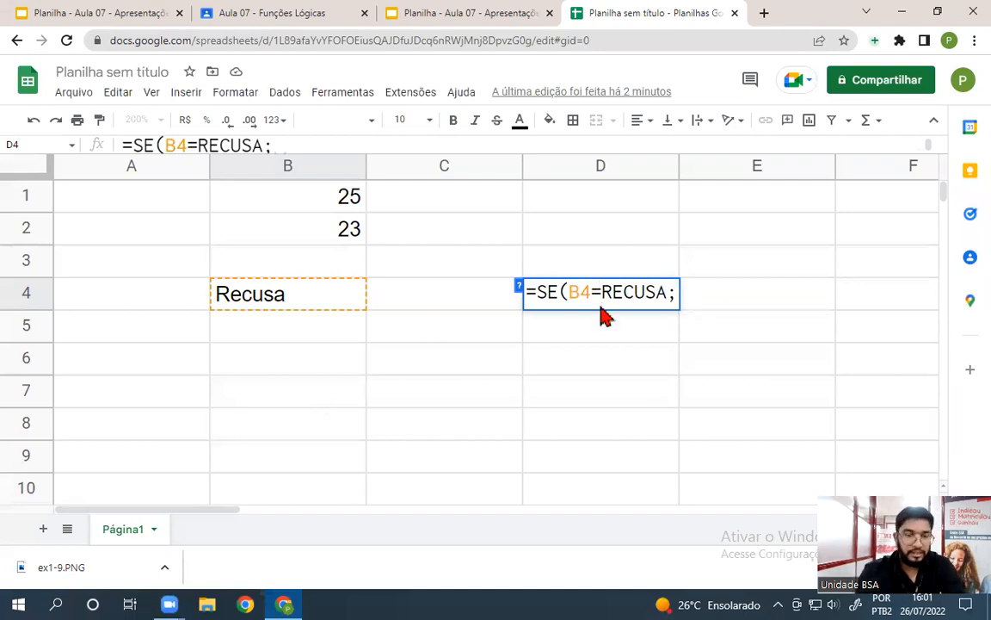
text(")
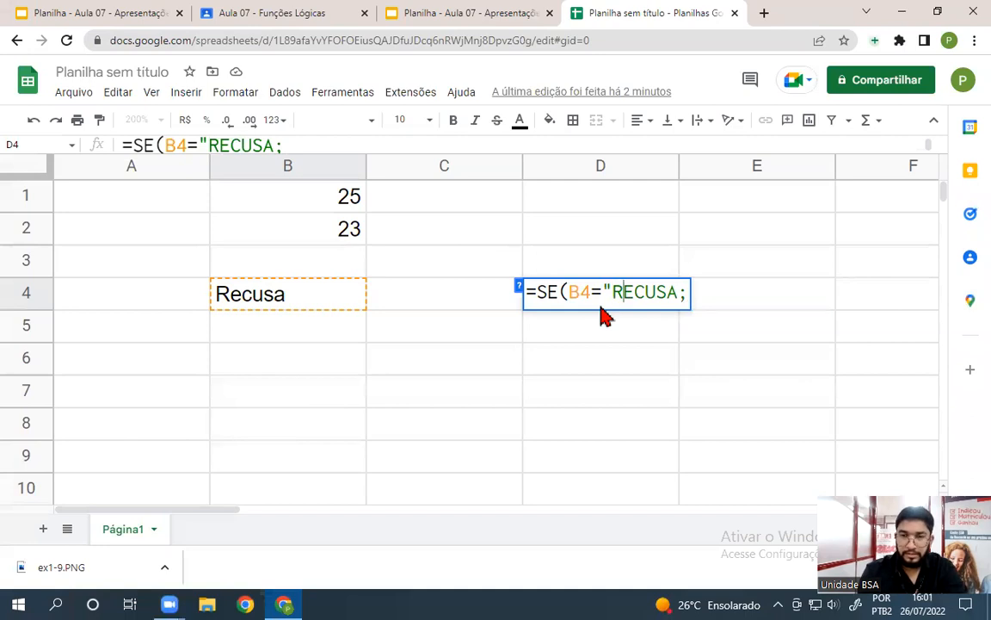
text(")
click(695, 292)
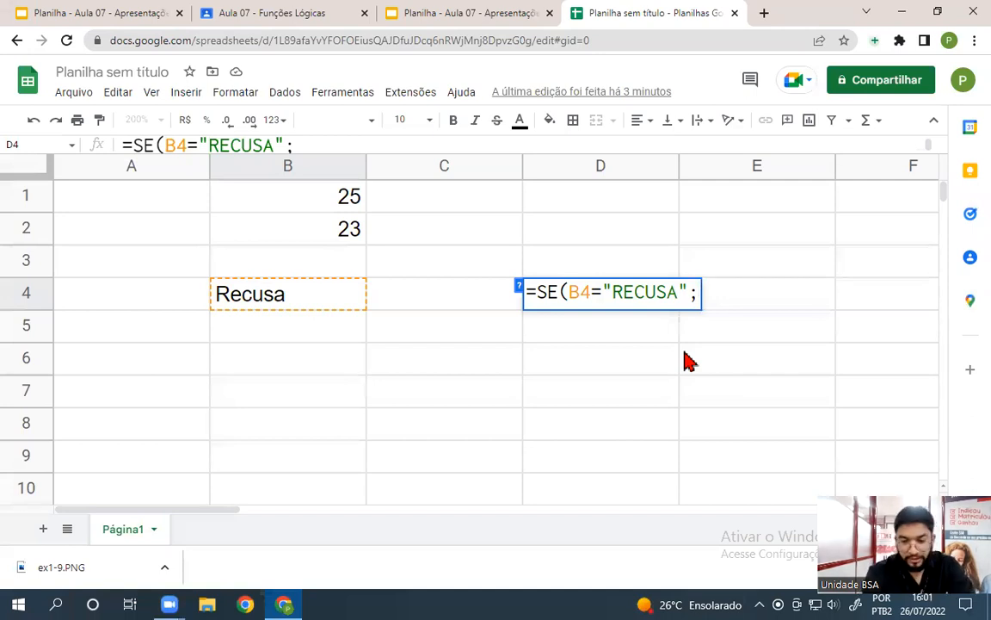
Finish D4's formula with 1 as the true value and 2 as the false value, and reopen it for review
text(1)
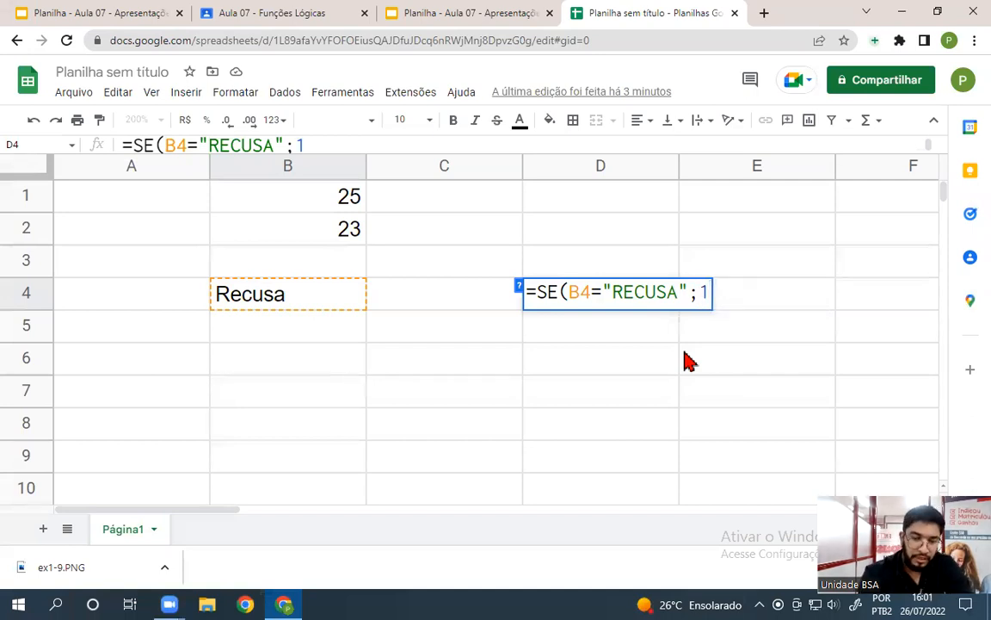
text(;2)
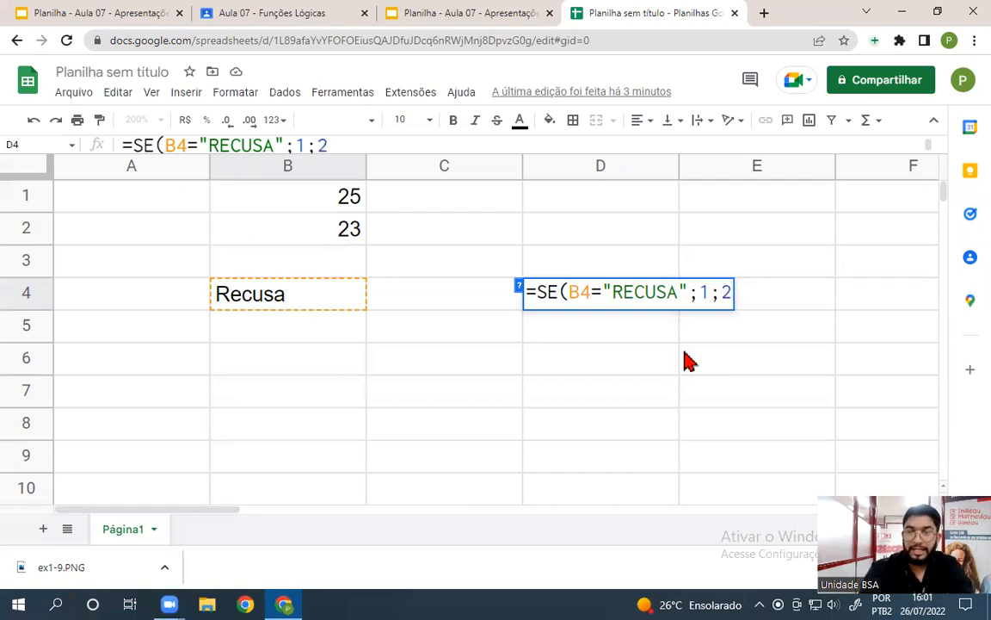
key(Return)
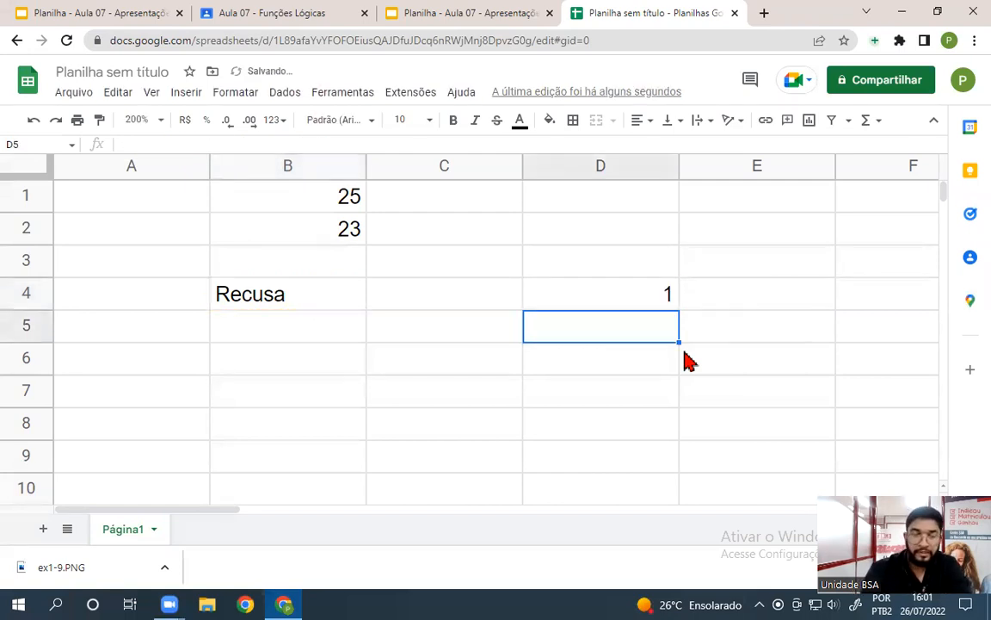
click(616, 305)
double_click(609, 299)
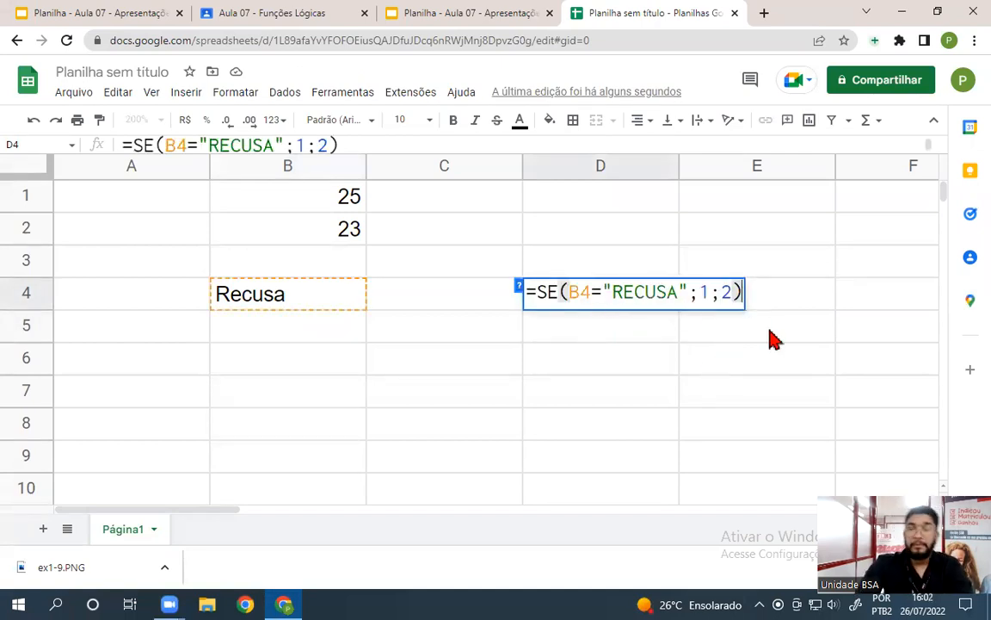
Change the comparison operator in cell B4 to greater than, making the formula =SE(B1>B2;"Aceito";"Recusa")
double_click(269, 297)
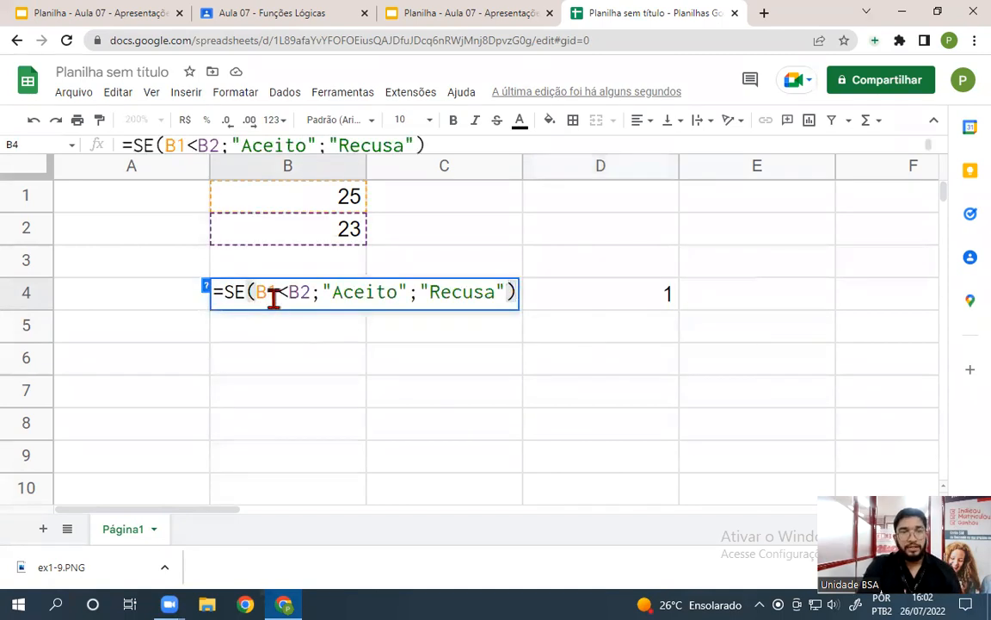
click(289, 292)
key(BackSpace)
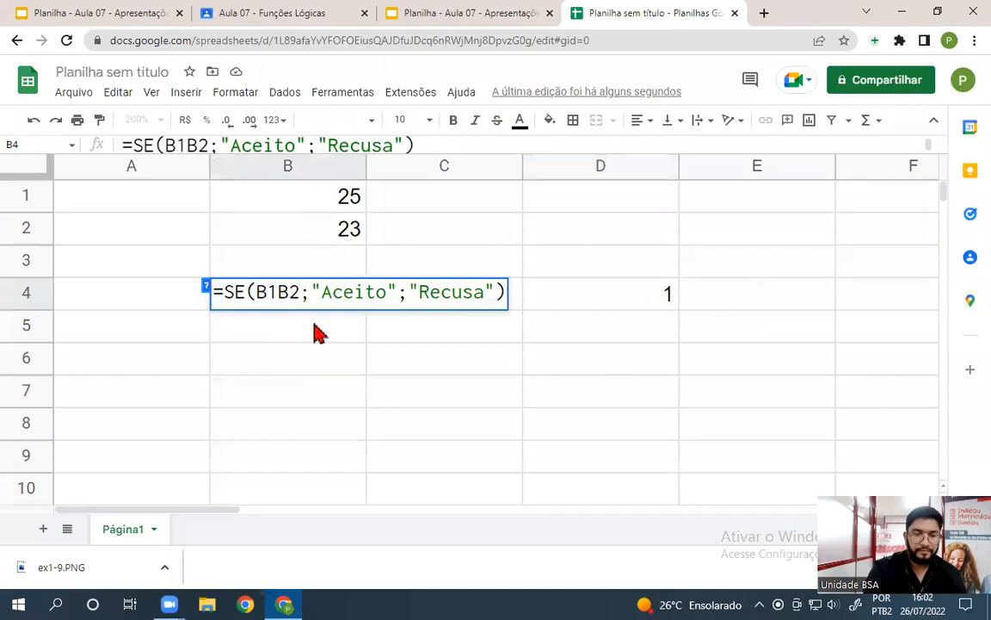
text(>)
key(Return)
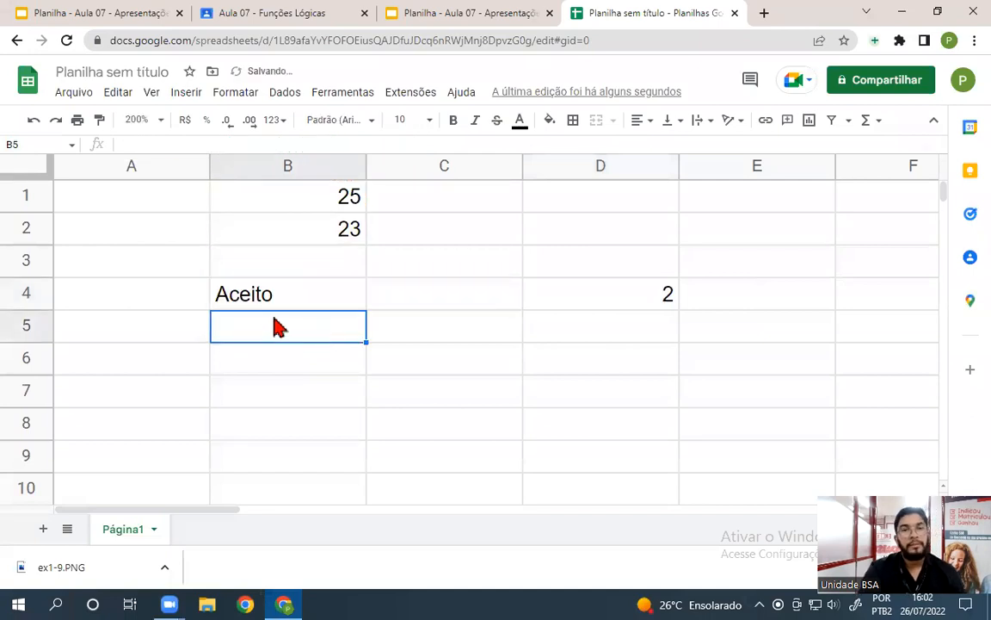
Examine how D4's formula =SE(B4="RECUSA";1;2) evaluates the text in cell B4
click(273, 302)
click(651, 297)
double_click(651, 297)
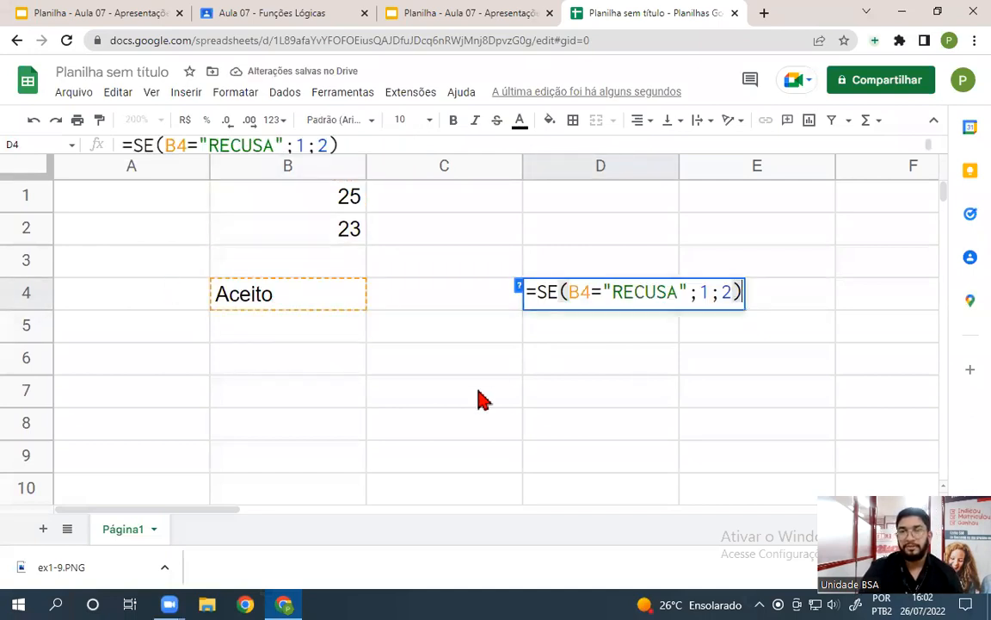
click(728, 291)
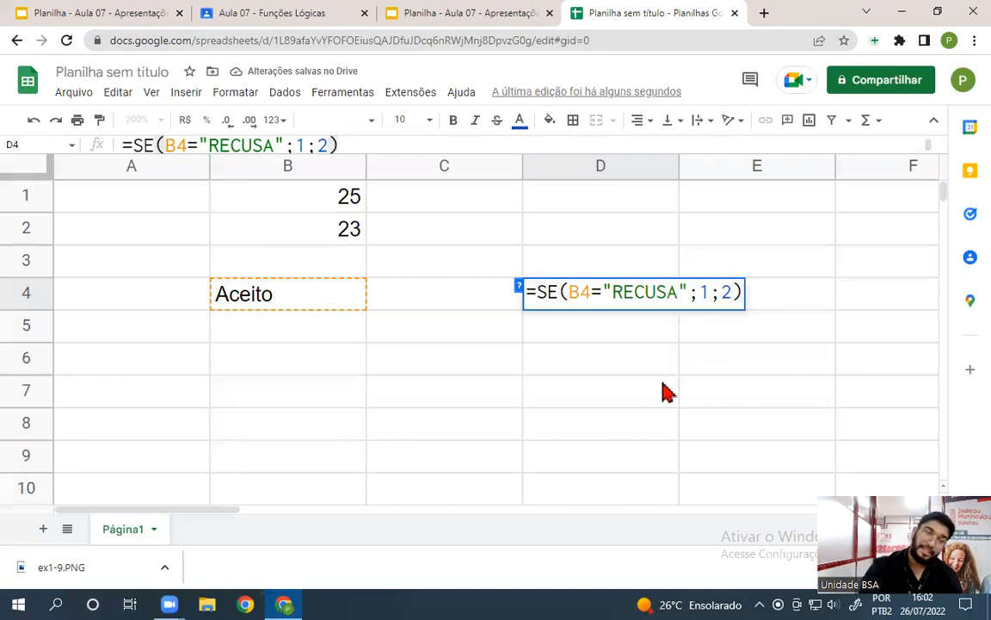
click(495, 359)
click(635, 302)
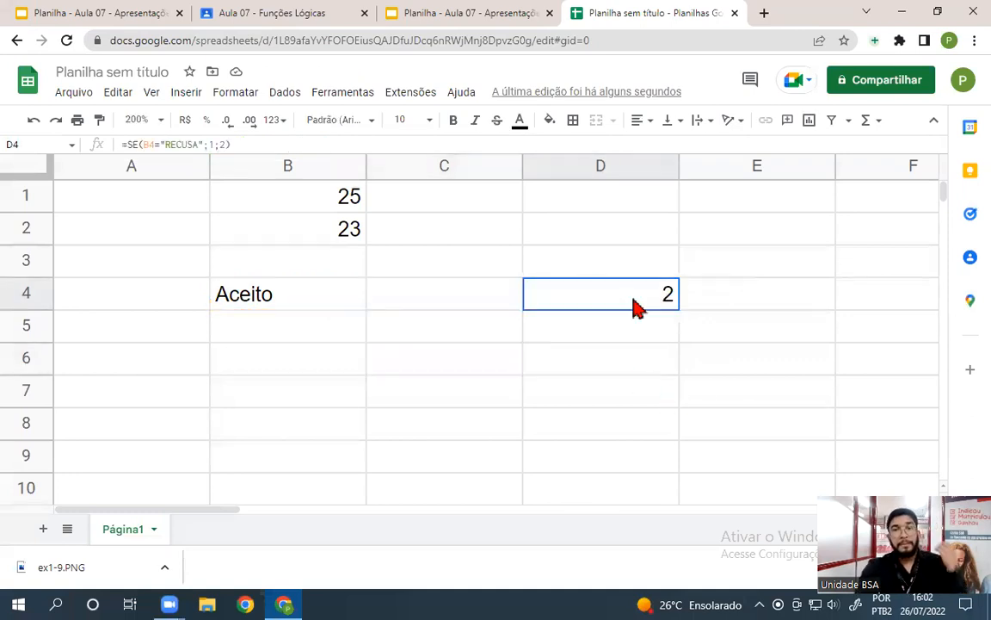
double_click(635, 303)
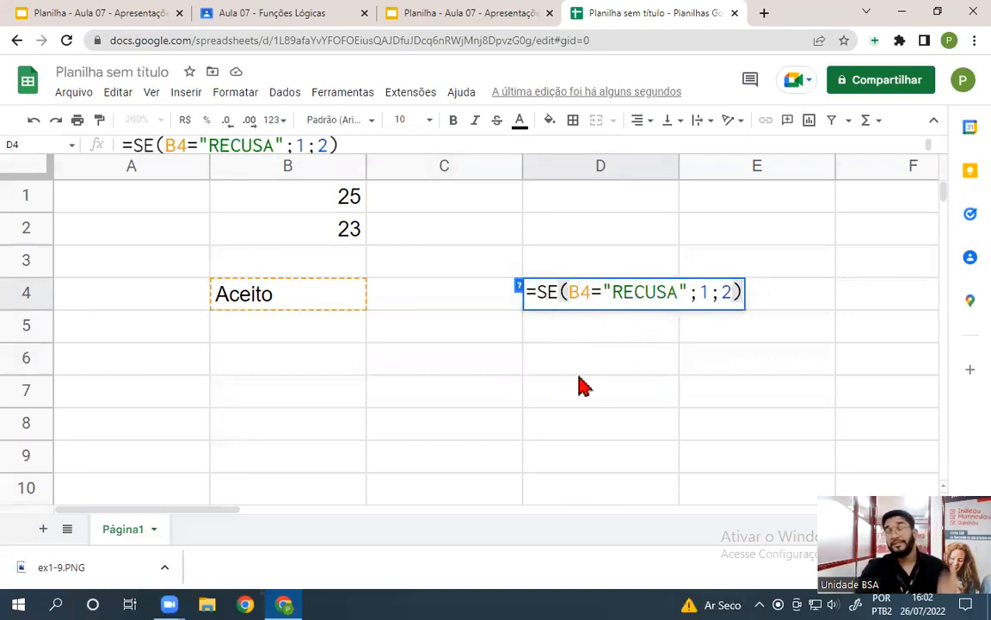
Switch to the Planilha - Aula 07 presentation and show the FUNÇÃO SE ANINHADA slide in full-screen slideshow mode
click(86, 12)
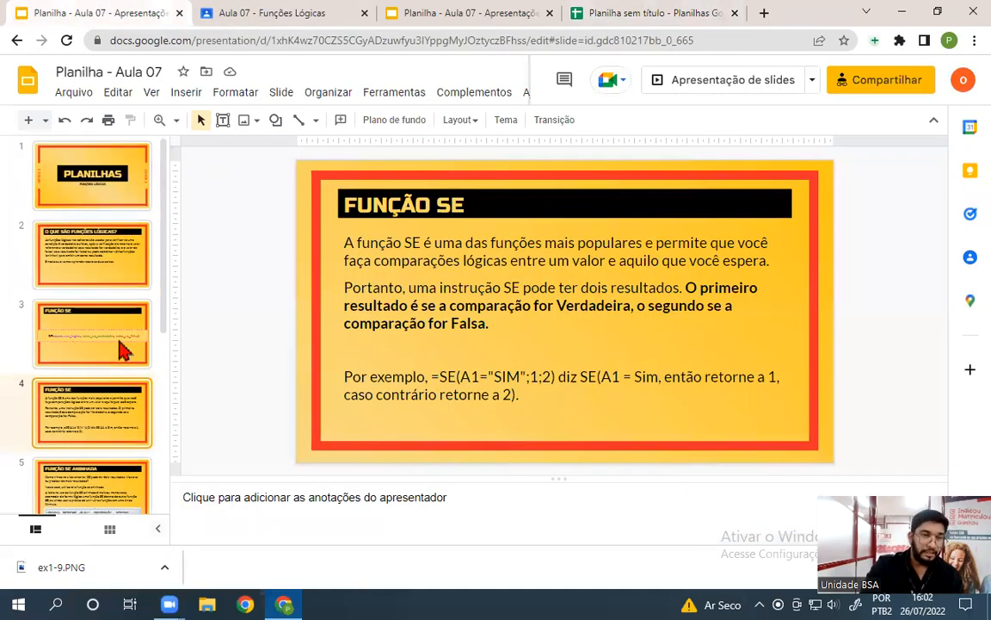
scroll(109, 327, down, 2)
click(97, 318)
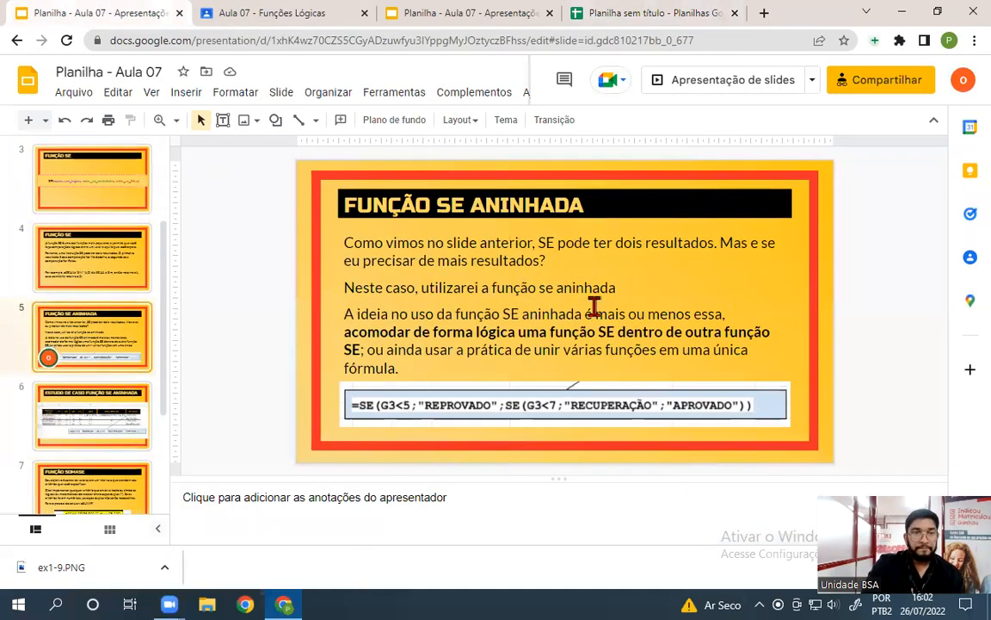
click(723, 86)
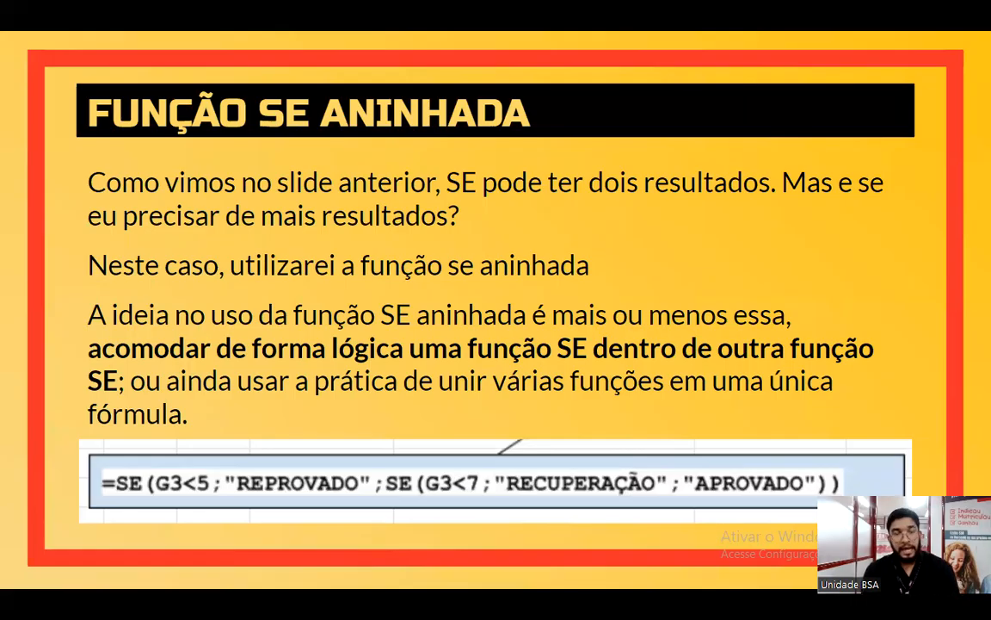
key(Left)
key(Escape)
Return to the Planilha sem título spreadsheet and examine the two return values in D4's SE formula
click(620, 12)
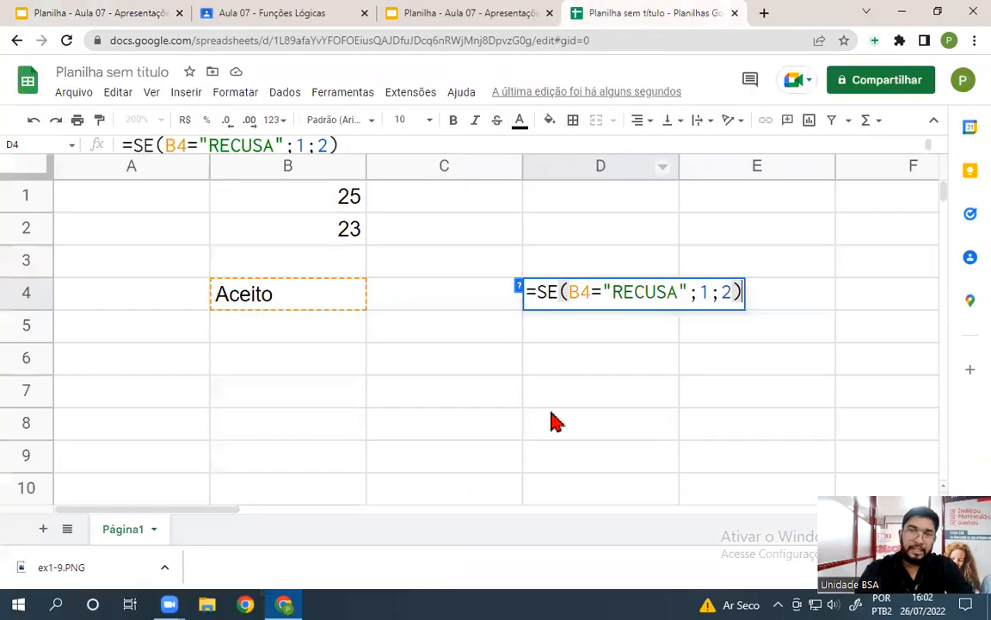
double_click(700, 292)
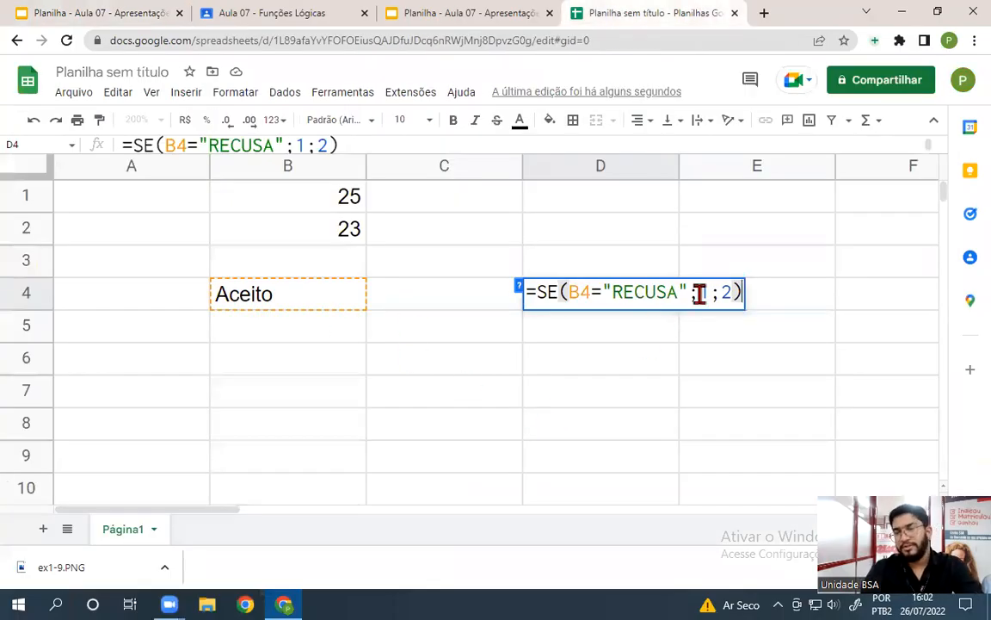
double_click(724, 292)
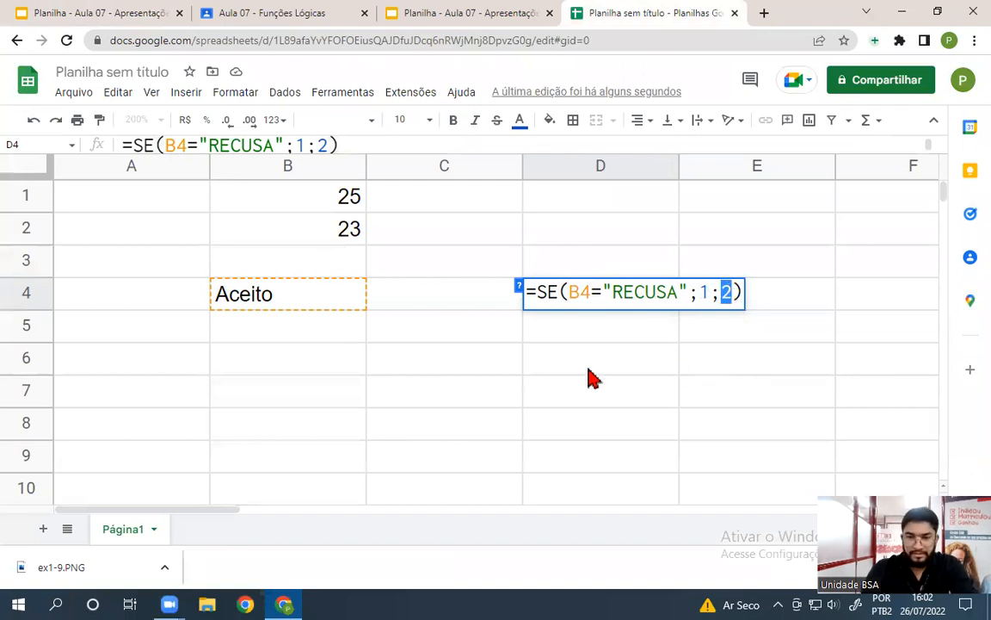
click(555, 363)
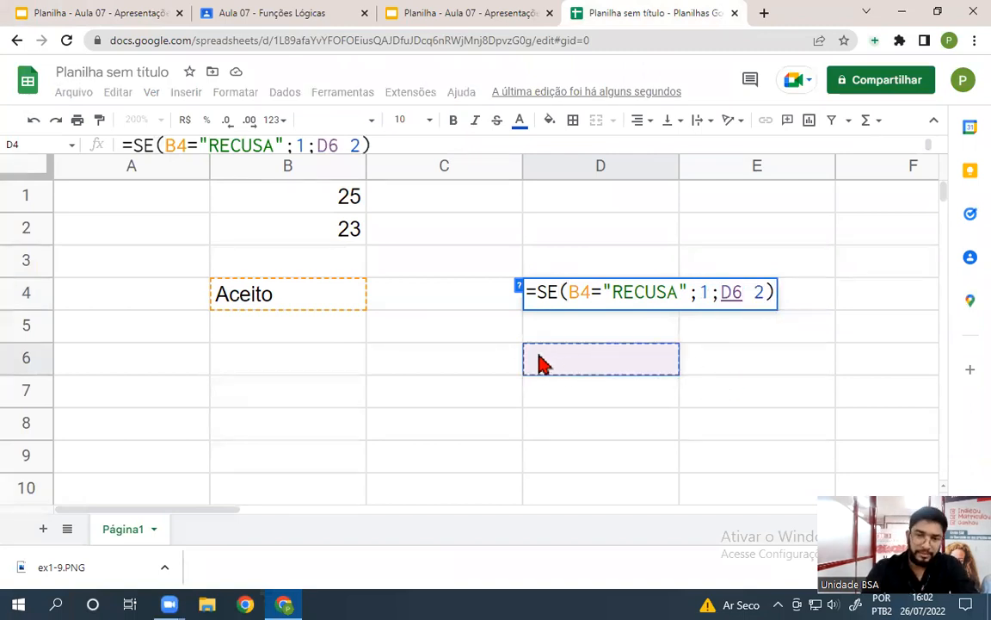
key(BackSpace)
key(BackSpace)
key(Delete)
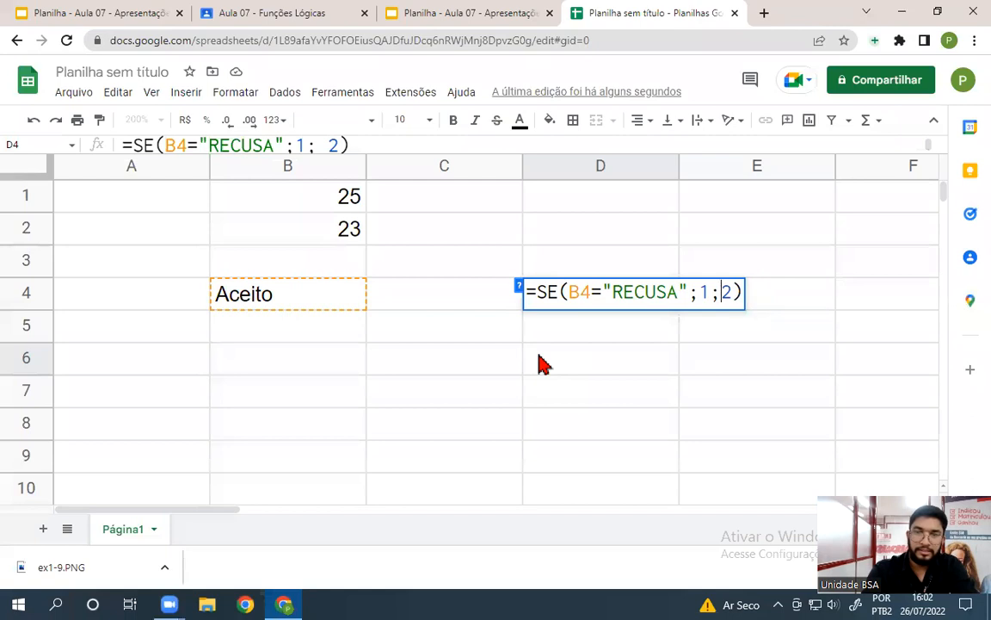
key(Return)
double_click(589, 294)
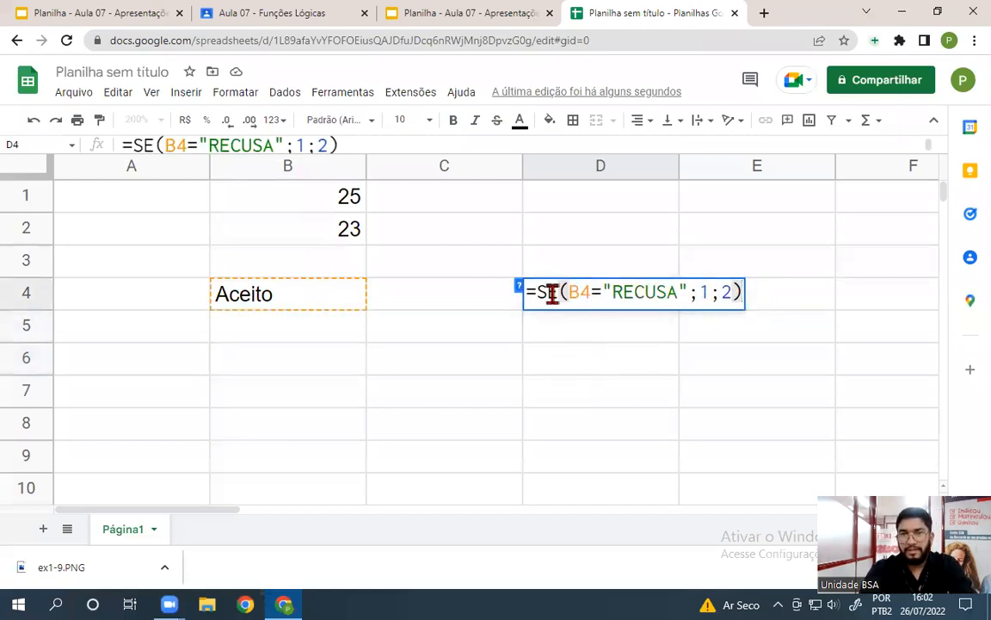
key(Return)
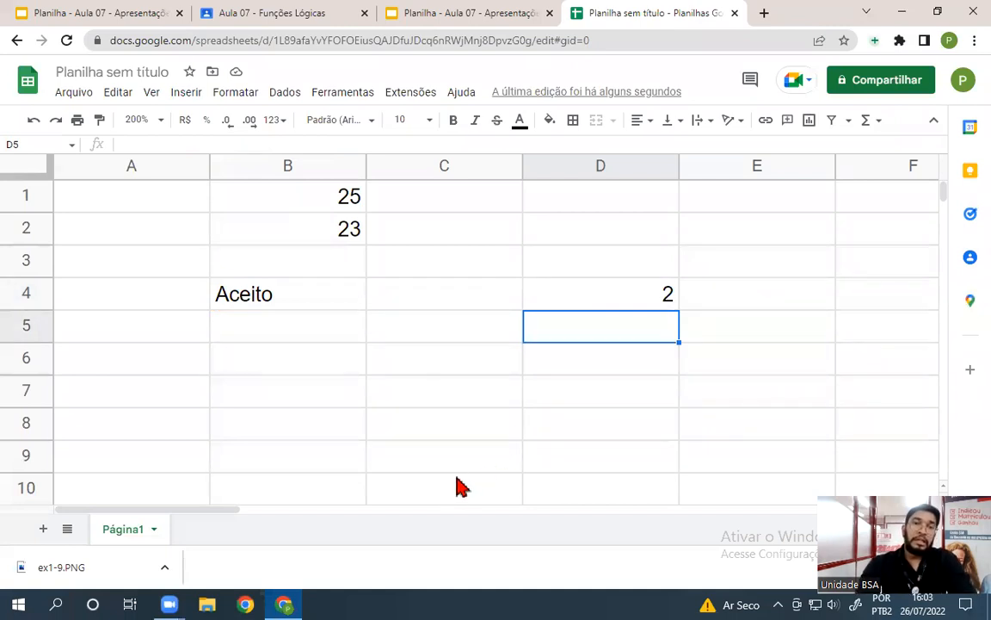
Clear the contents of cells B1:B4 and of cell D4
drag(274, 204, 278, 311)
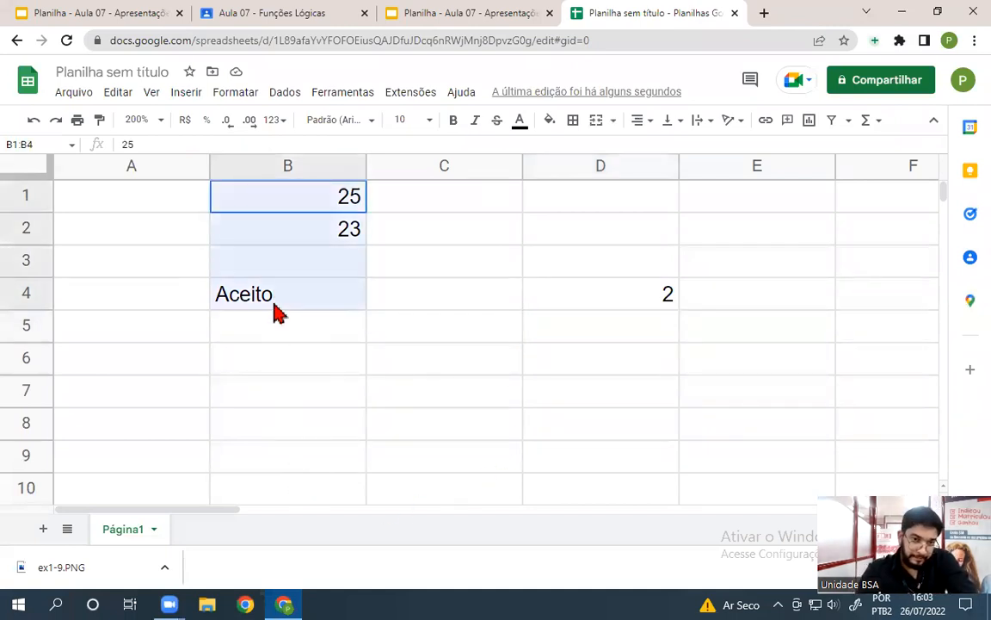
key(Delete)
click(641, 303)
key(Delete)
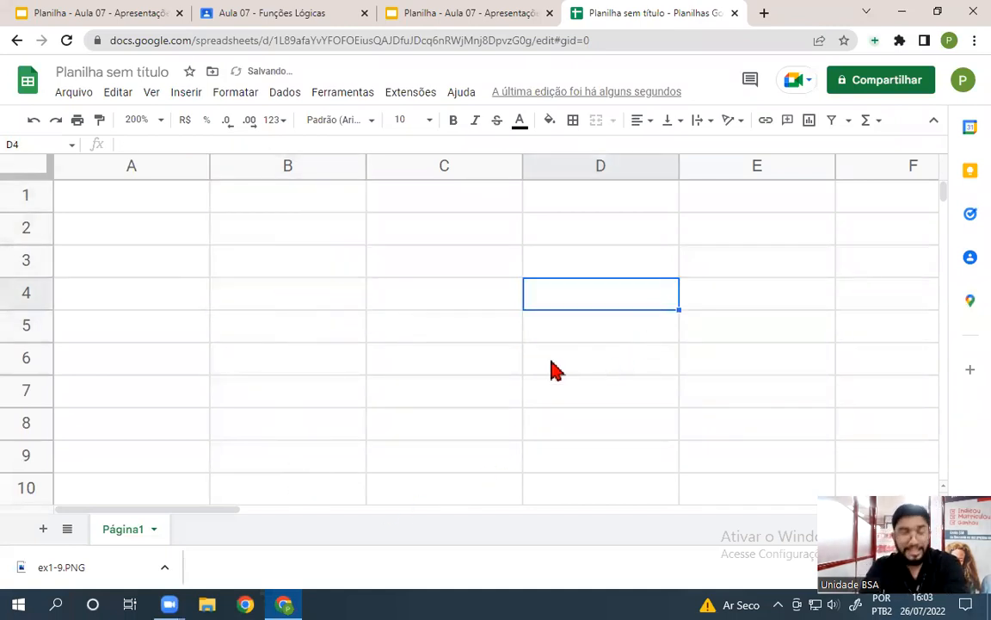
Enter the column header "Aluno" in cell A1
click(120, 191)
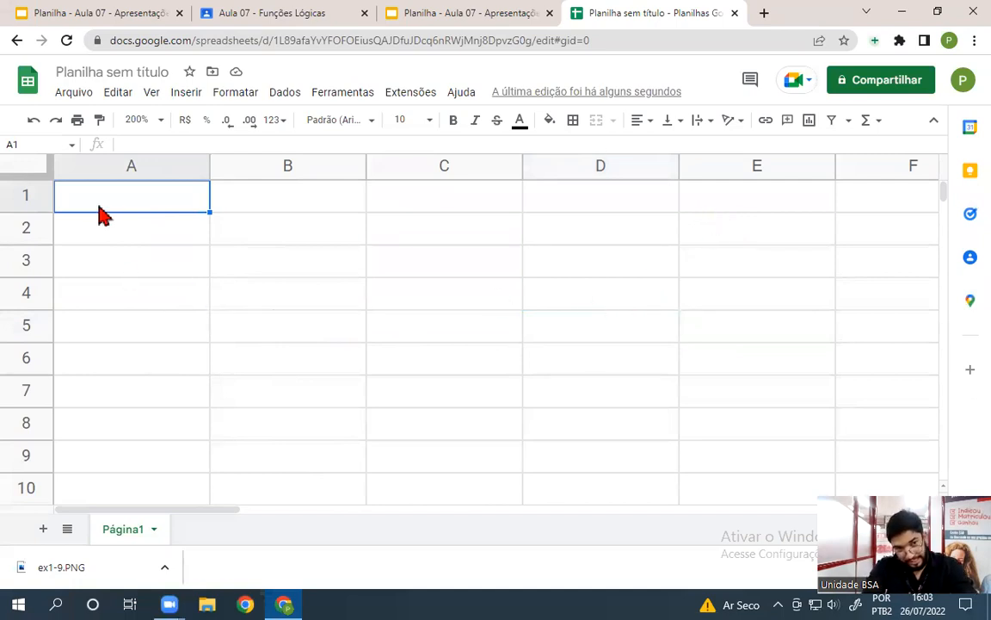
text(aLUNO)
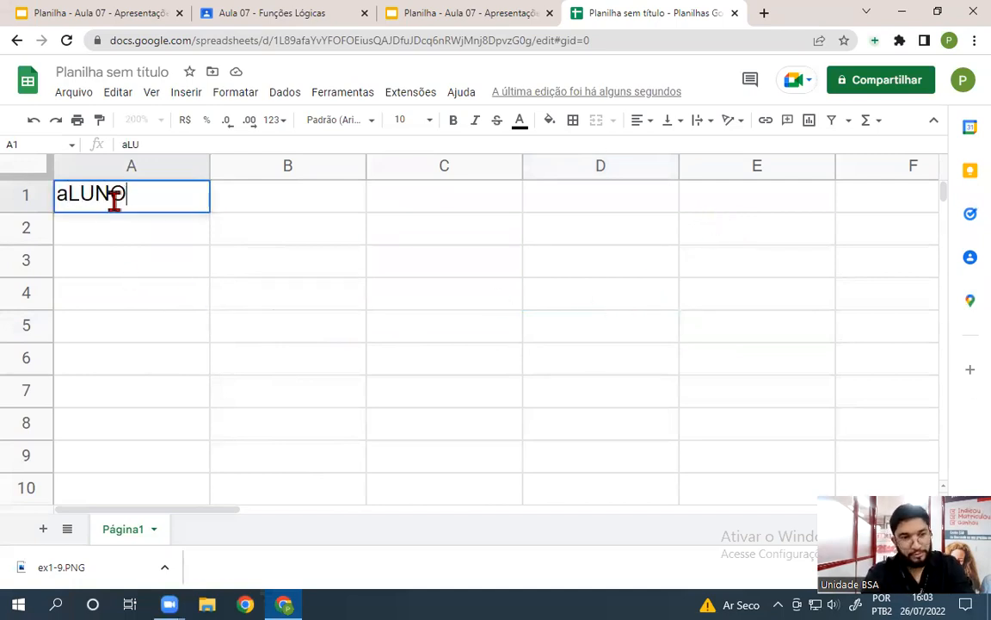
key(BackSpace)
key(BackSpace)
key(BackSpace)
key(BackSpace)
key(BackSpace)
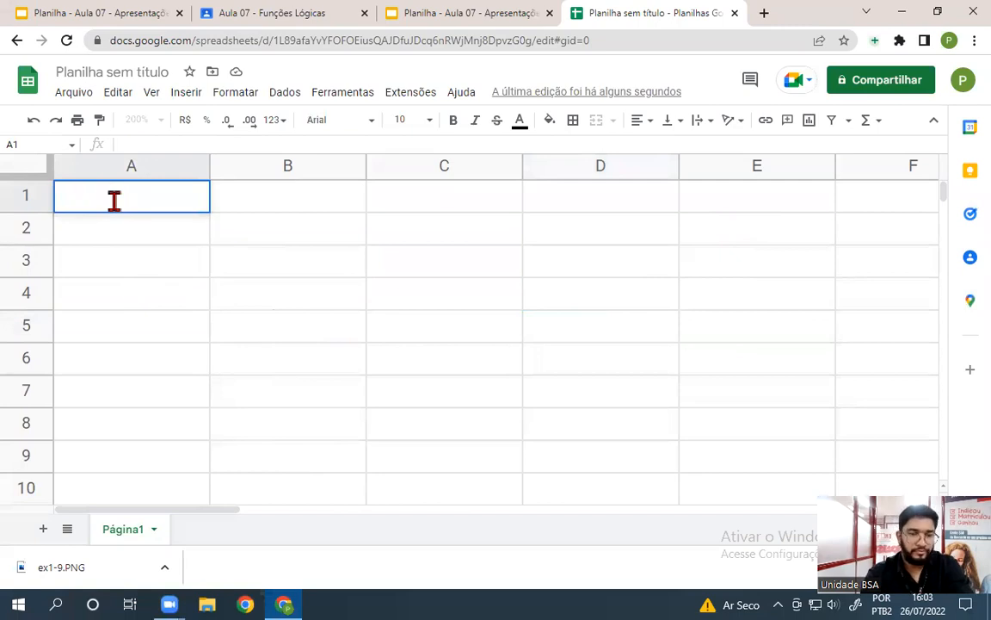
text(Aluno)
key(Tab)
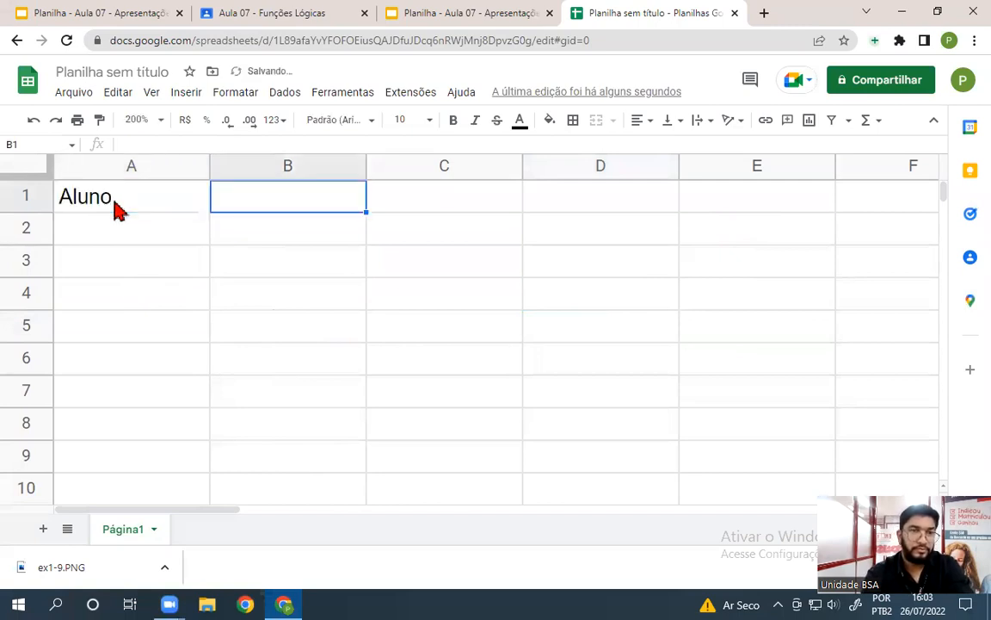
Enter the header "Nota 1" in B1 and fill the series across to D1 as Nota 2 and Nota 3
text(Nota )
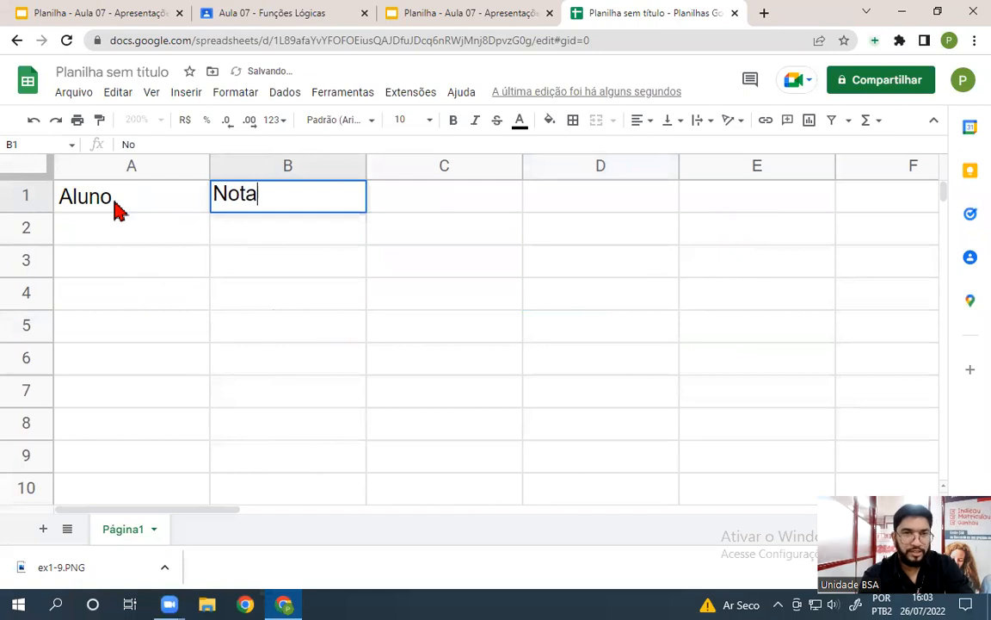
text(1)
key(Return)
click(243, 200)
drag(365, 213, 641, 231)
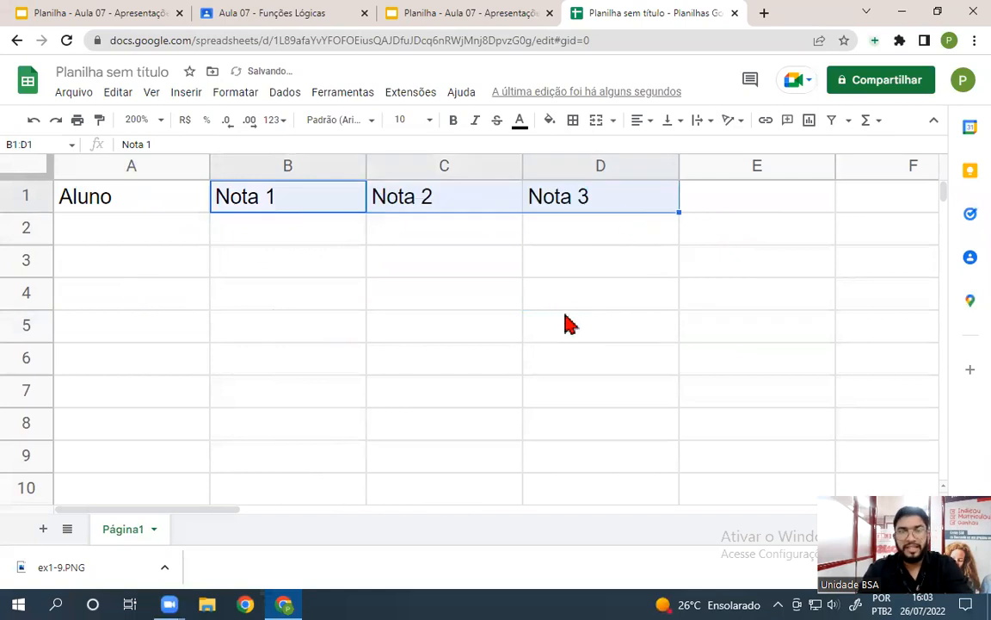
Enter the column headers "Média" in cell E1 and "Situação" in cell F1
click(753, 213)
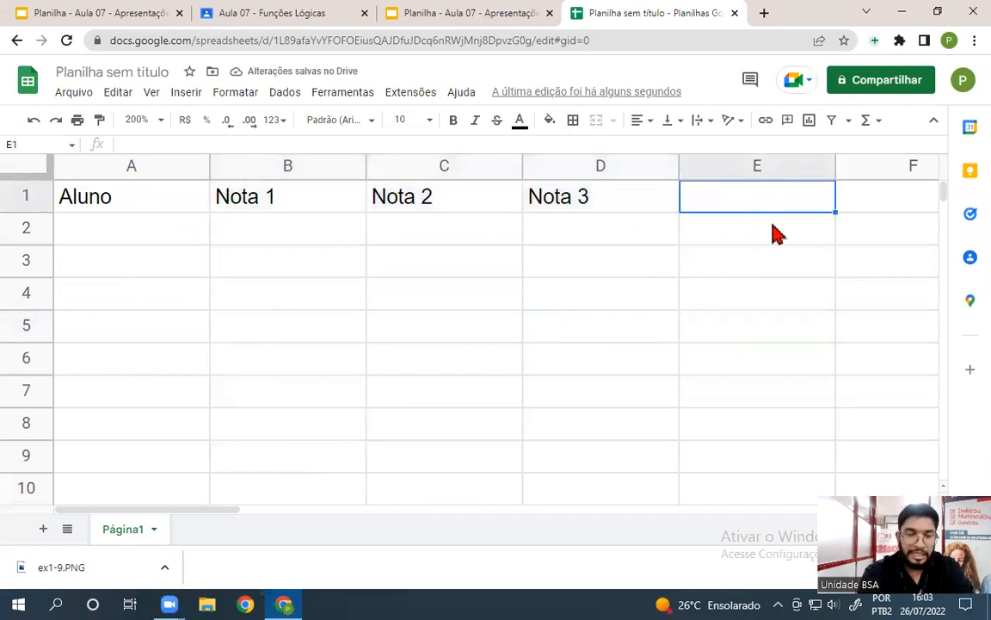
text(méd)
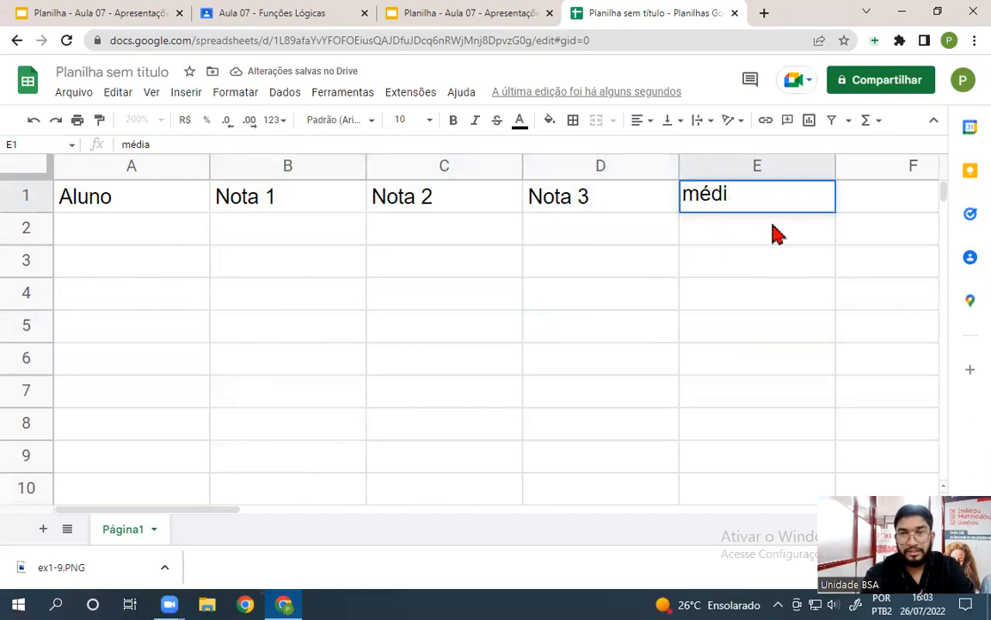
text(i)
key(BackSpace)
key(BackSpace)
key(BackSpace)
key(BackSpace)
text(Média)
key(Tab)
text(Situação)
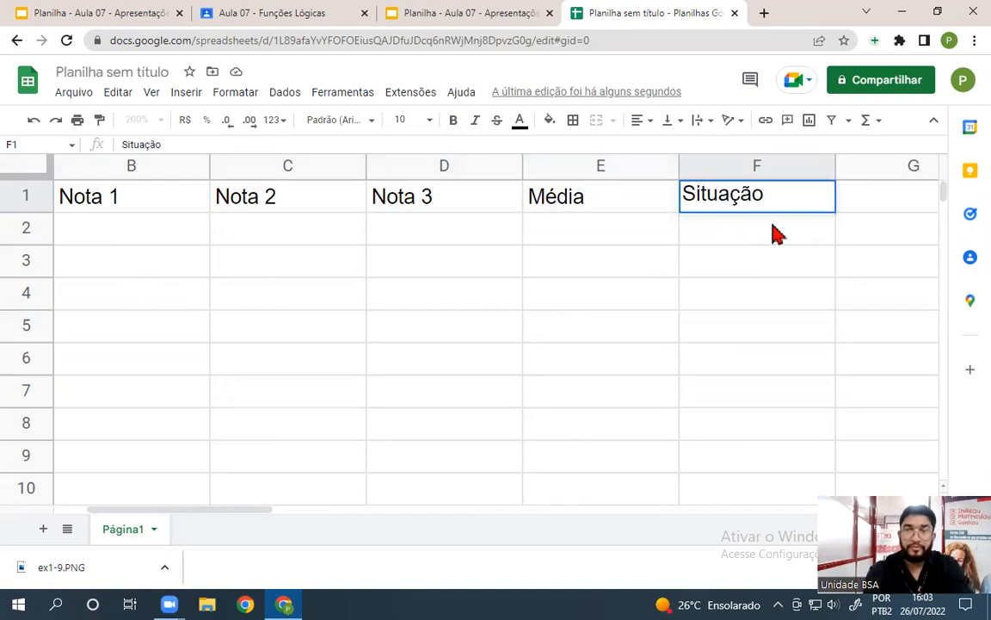
key(Return)
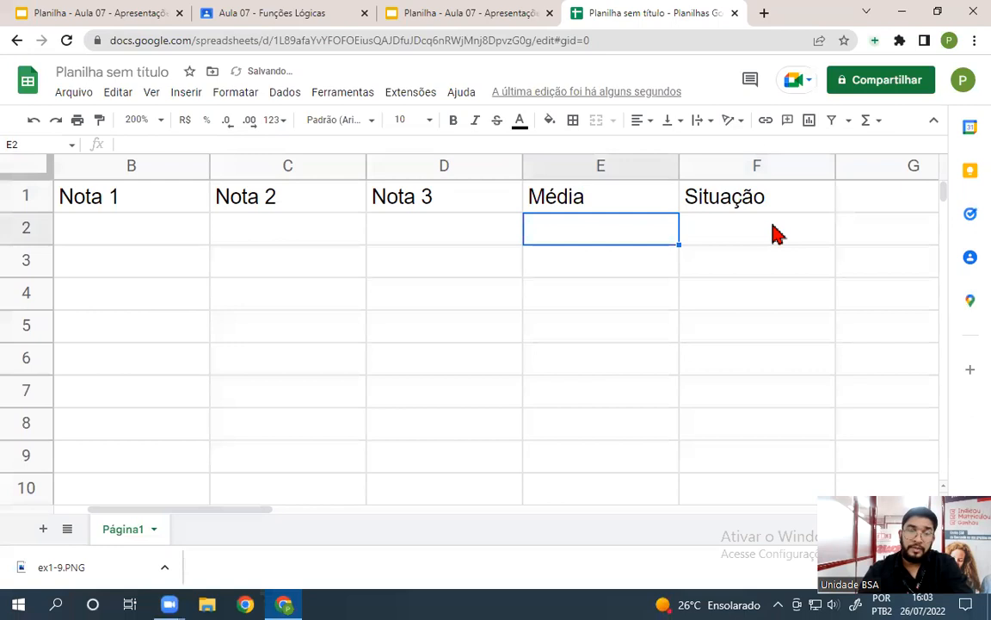
Switch to the Planilha - Aula 07 presentation and examine the nested SE formula and the grade table on the case-study slide
drag(234, 509, 183, 510)
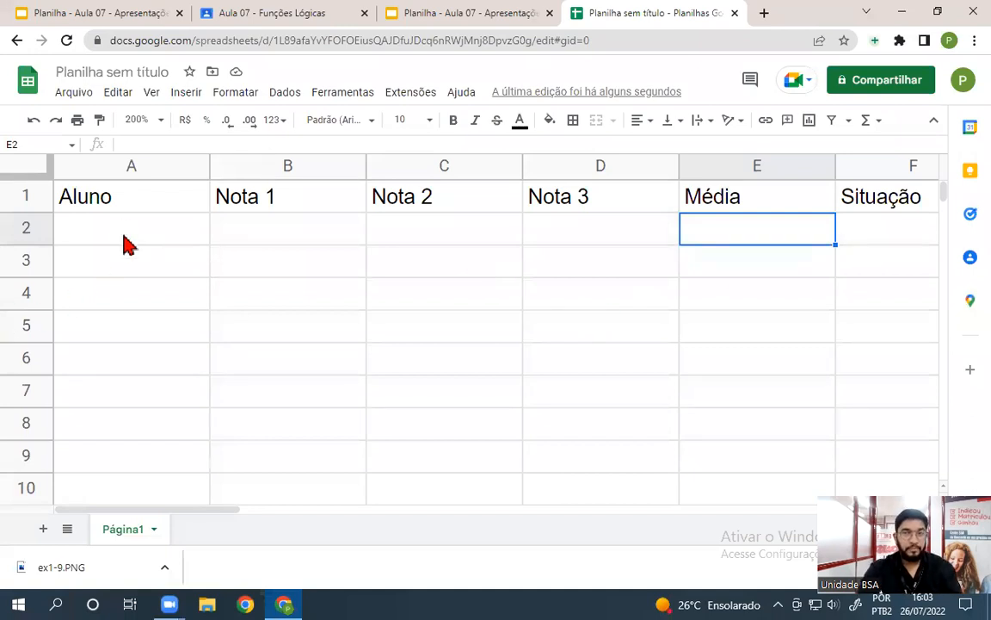
click(394, 15)
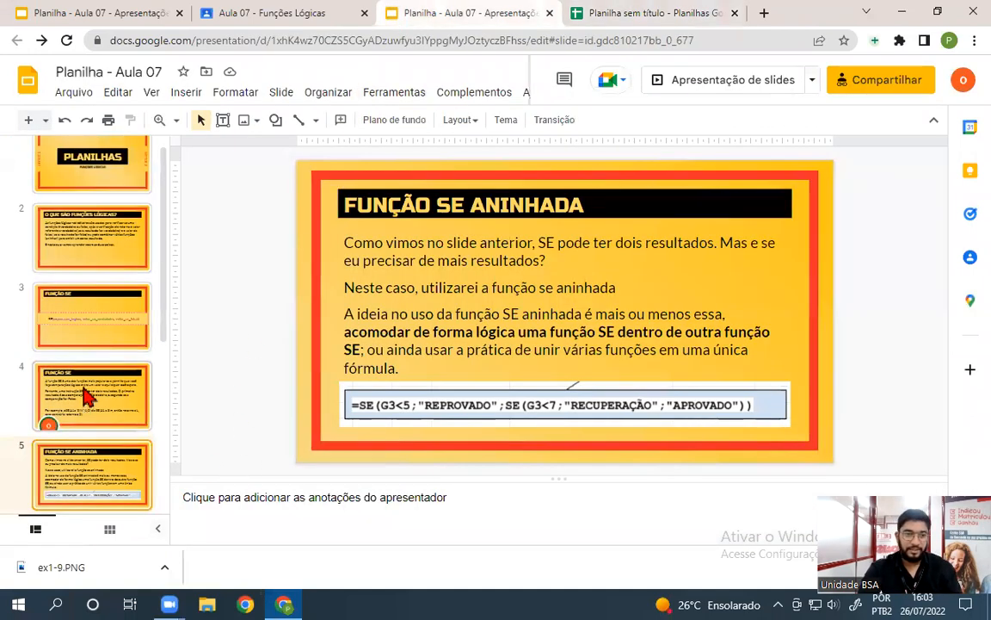
scroll(86, 396, down, 3)
click(92, 297)
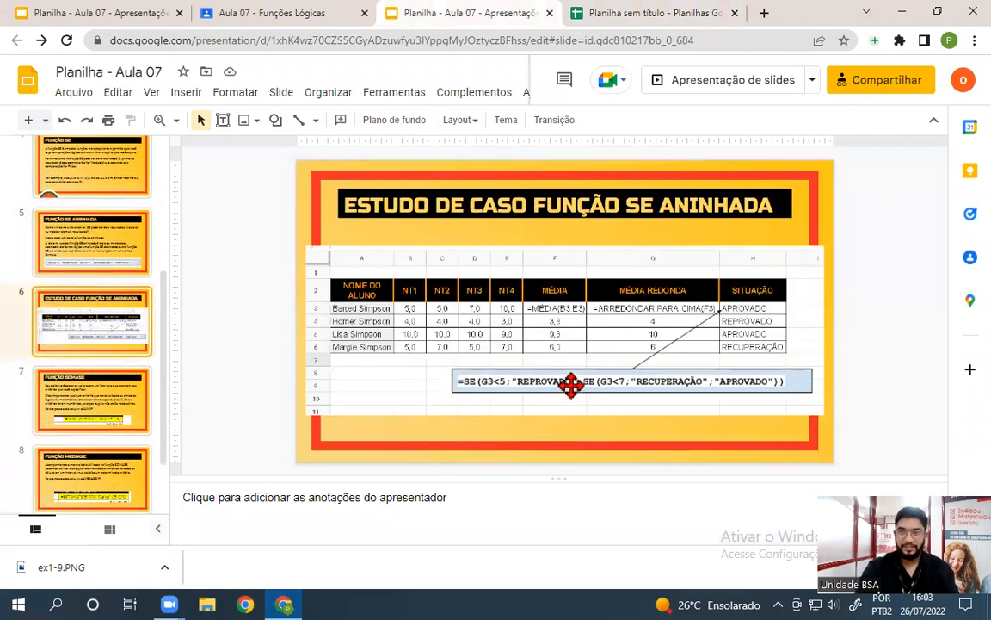
click(84, 236)
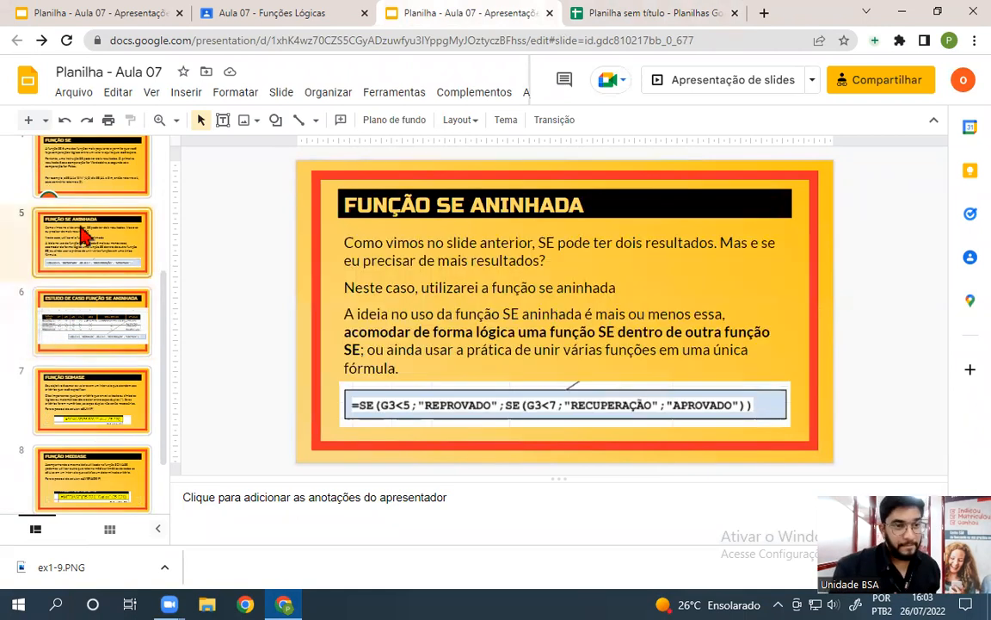
click(102, 326)
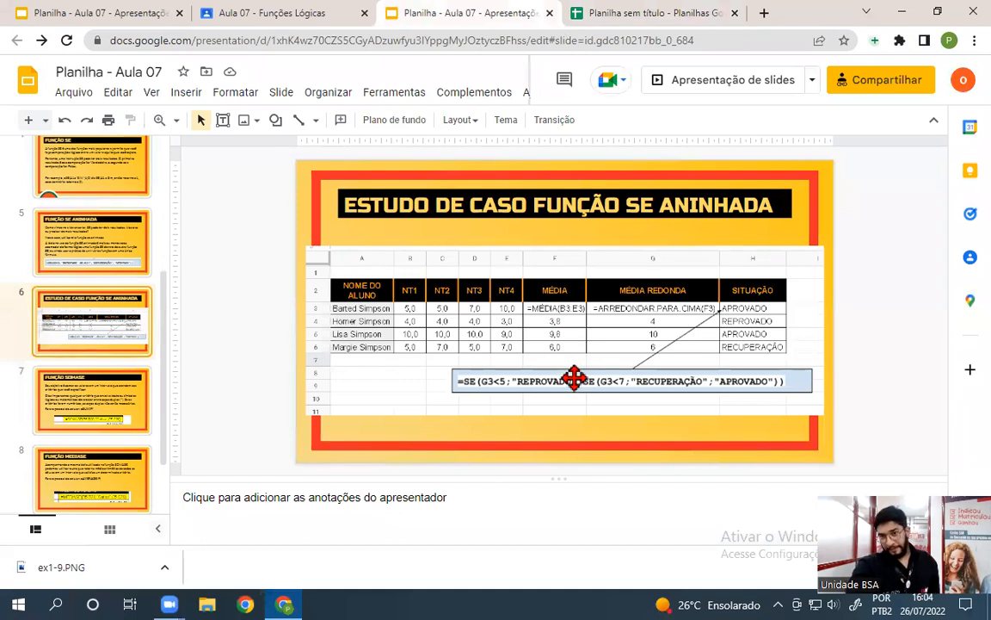
Back in the Planilha sem título spreadsheet, insert a column between Média and Situação and give it the header "Média redonda"
click(662, 12)
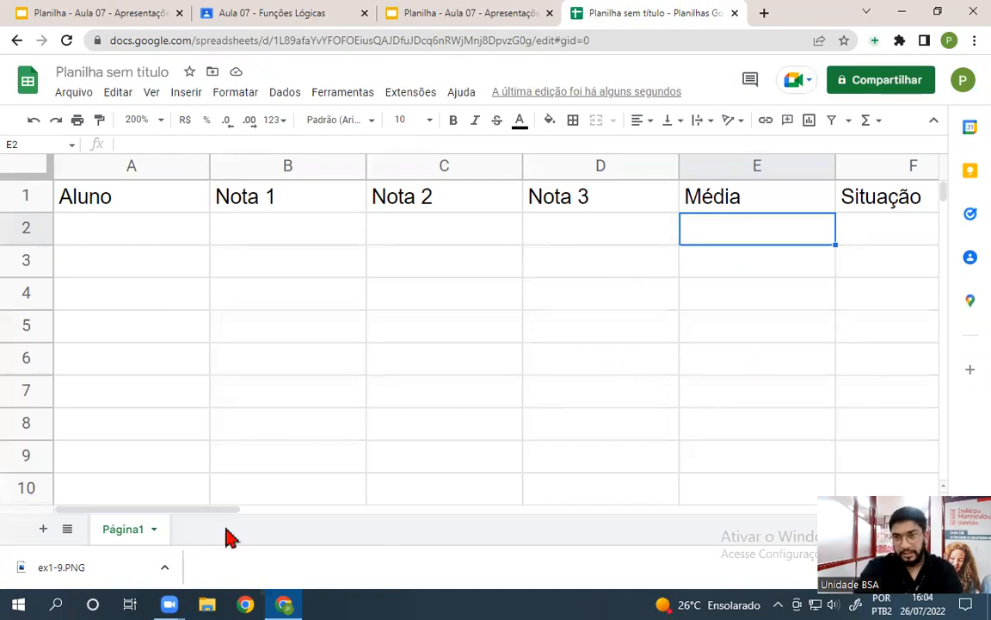
right_click(717, 206)
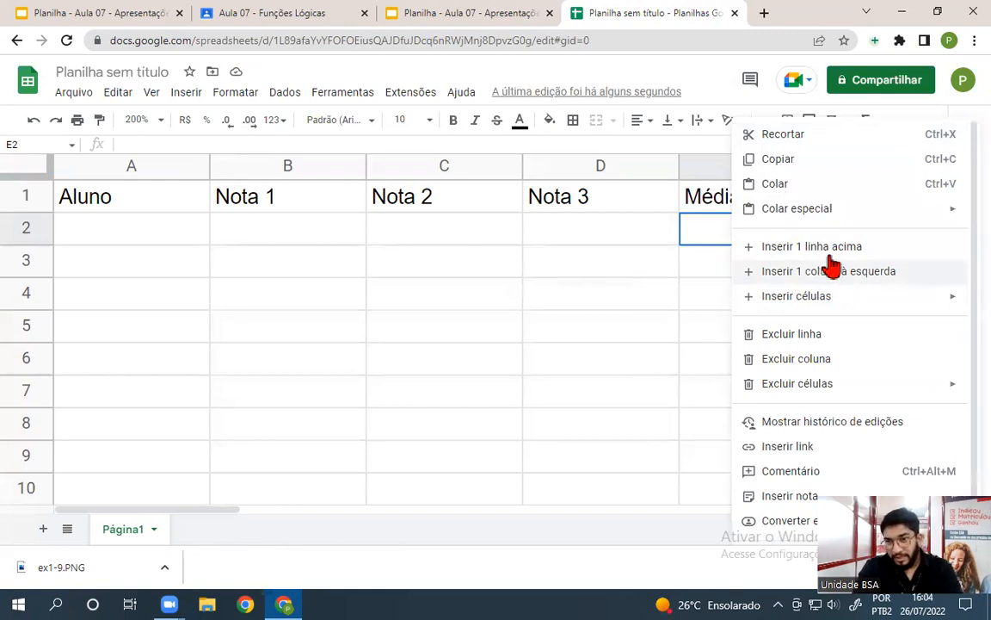
click(637, 297)
click(777, 164)
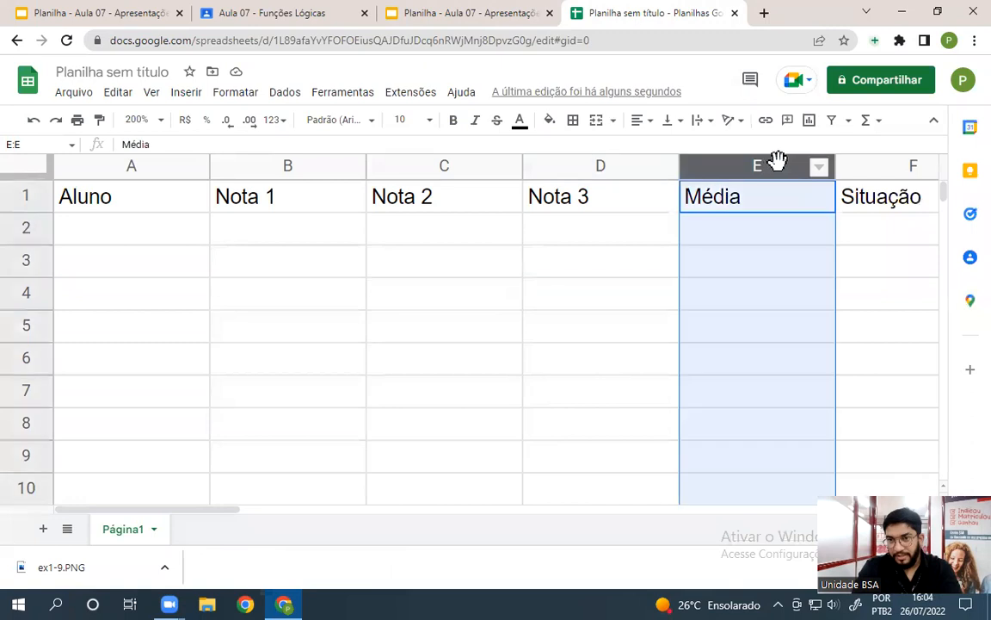
right_click(777, 162)
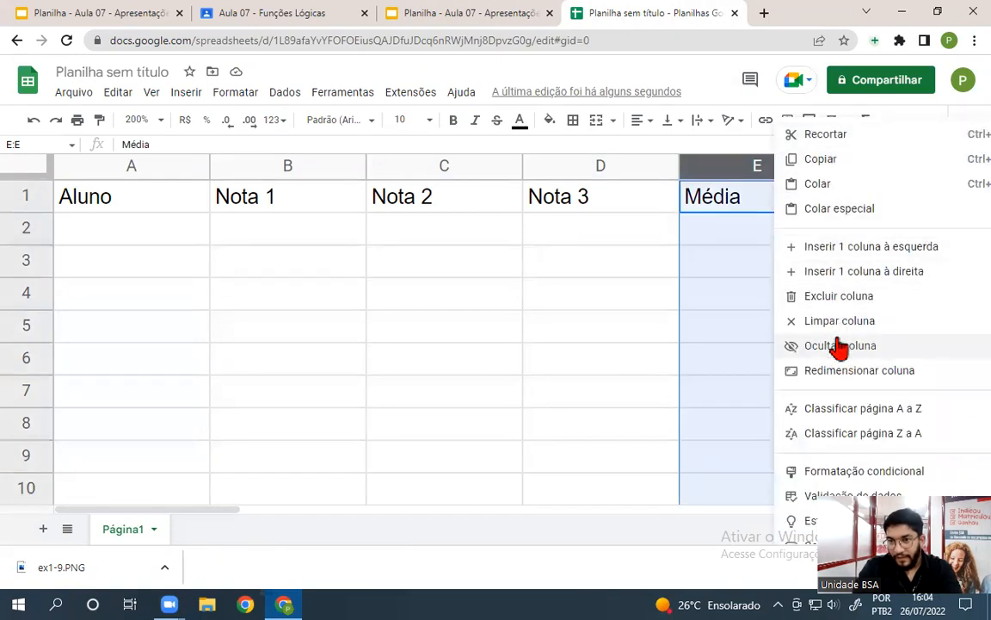
click(864, 272)
click(772, 205)
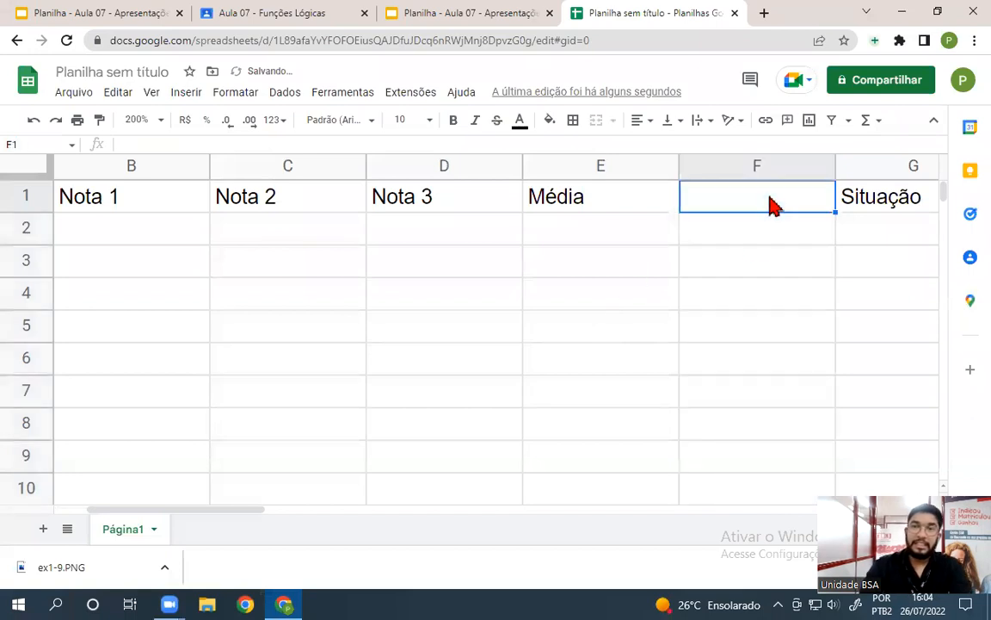
text(Mé)
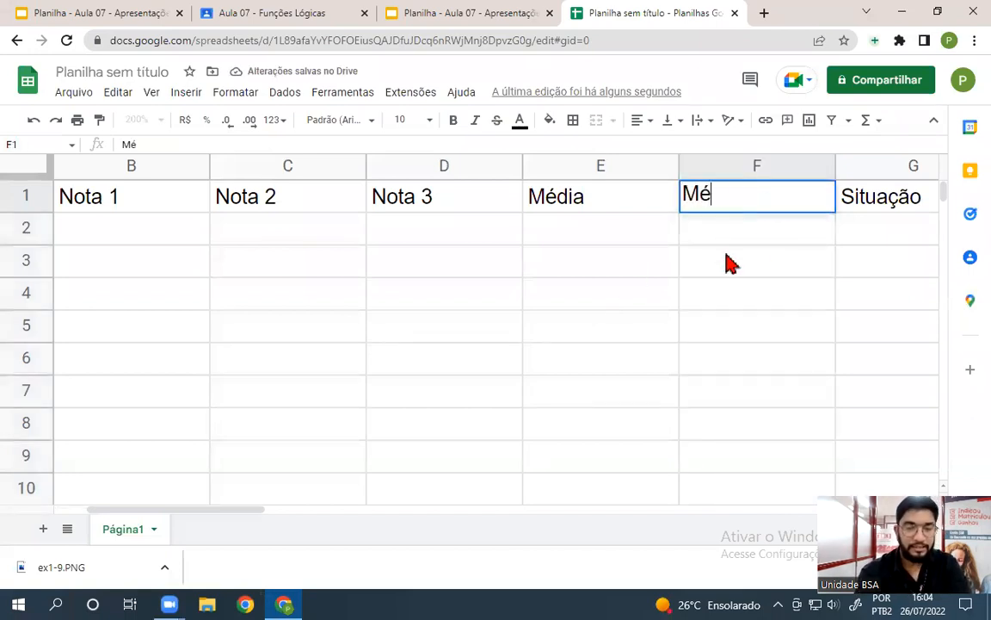
text(dia redonda)
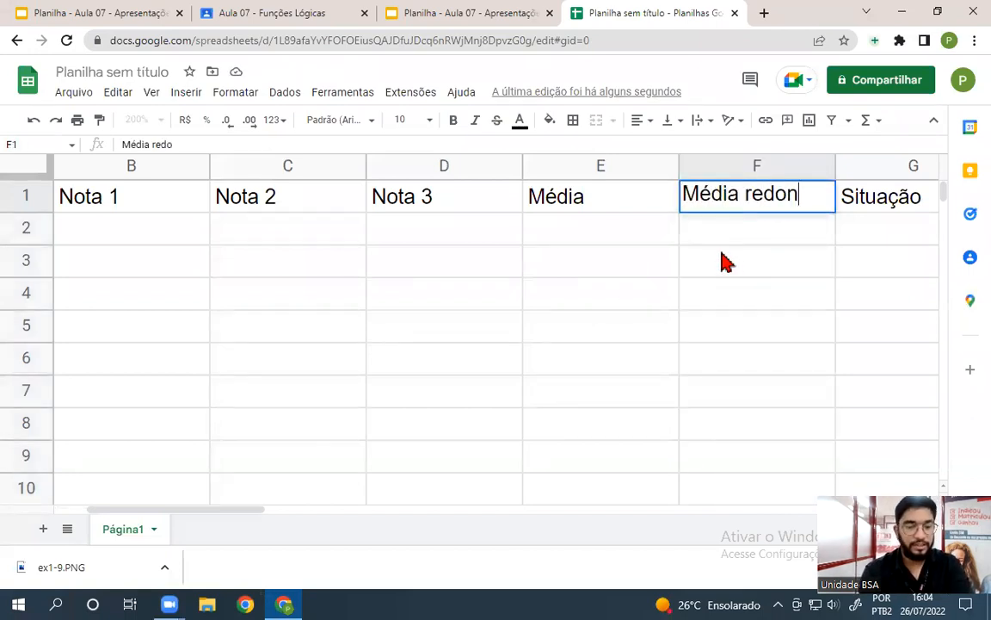
key(Return)
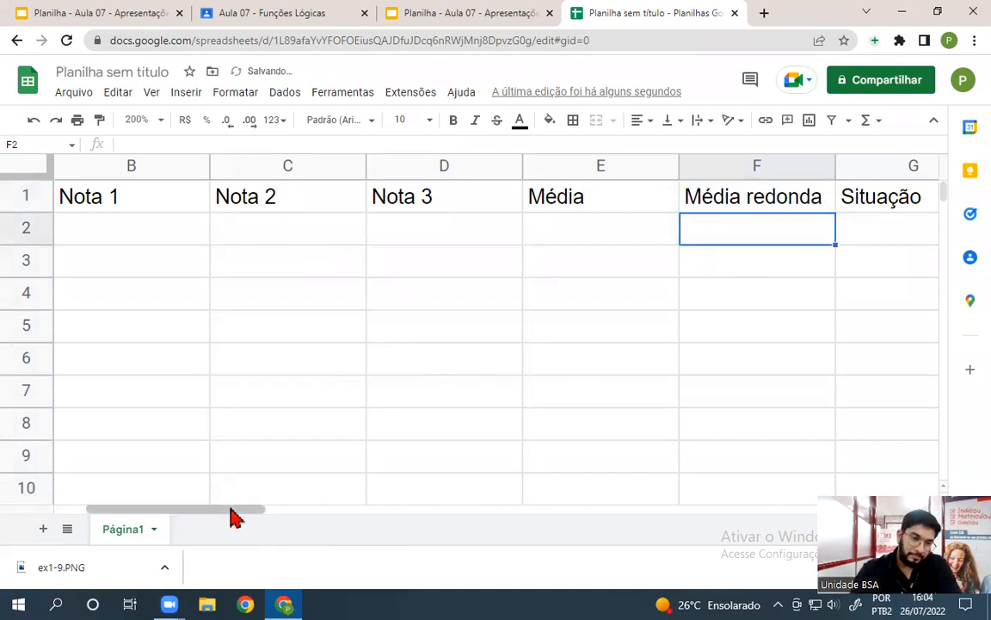
Insert a column after Nota 3 and fill the header series into E1 as "Nota 4"
drag(230, 513, 80, 499)
click(123, 241)
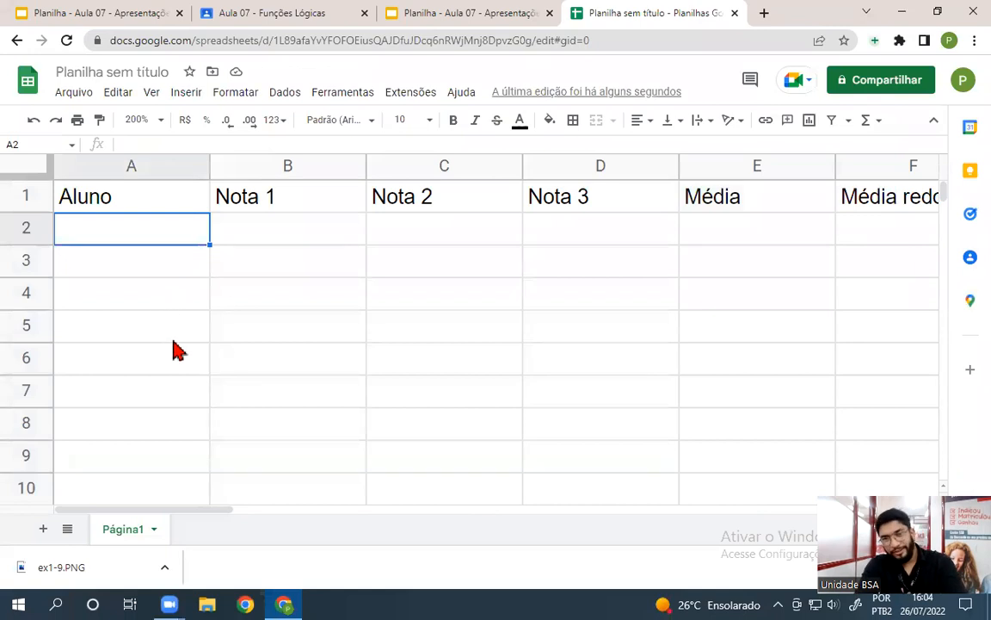
click(593, 165)
right_click(595, 169)
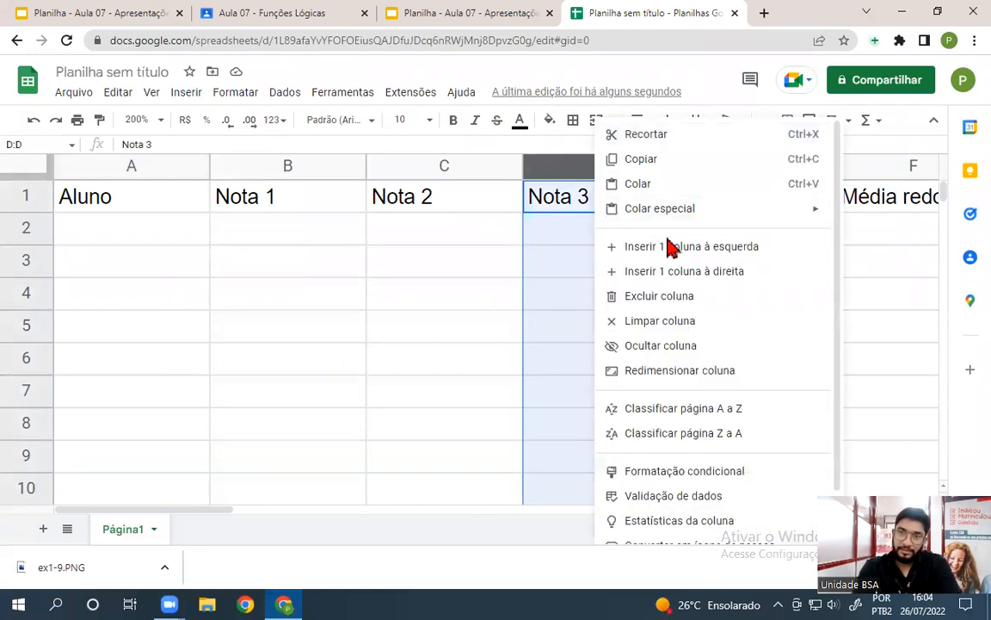
click(685, 271)
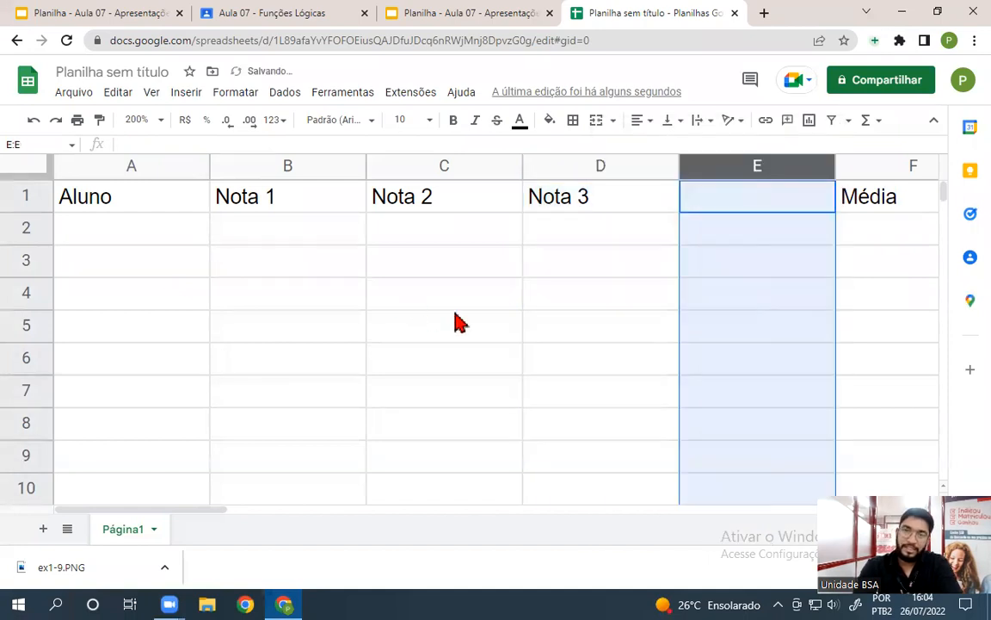
click(624, 206)
drag(678, 210, 727, 210)
Enter the first student's name in cell A2 under the Aluno header
click(150, 305)
click(129, 242)
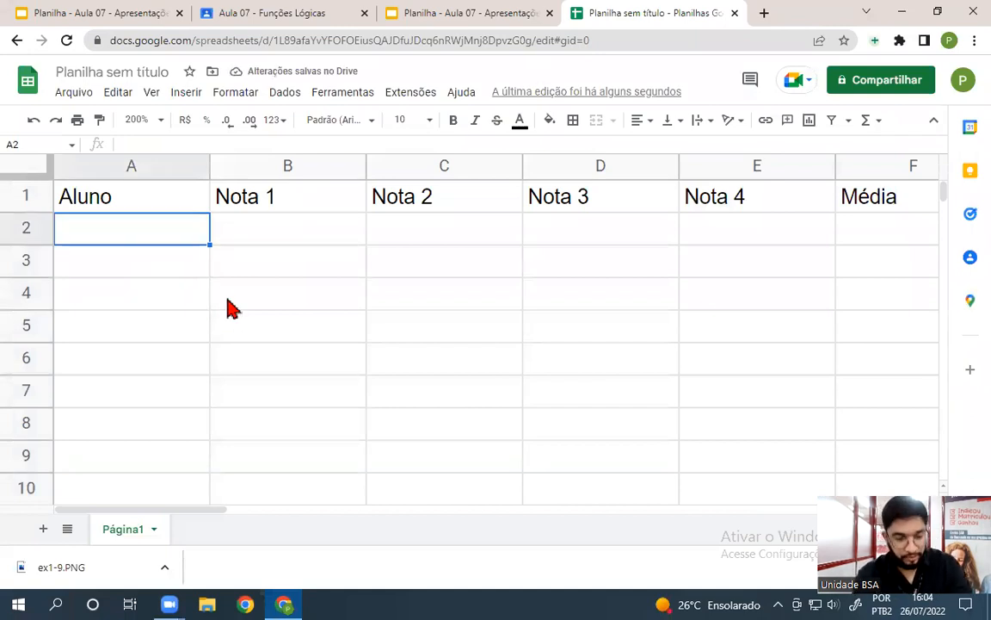
text(S)
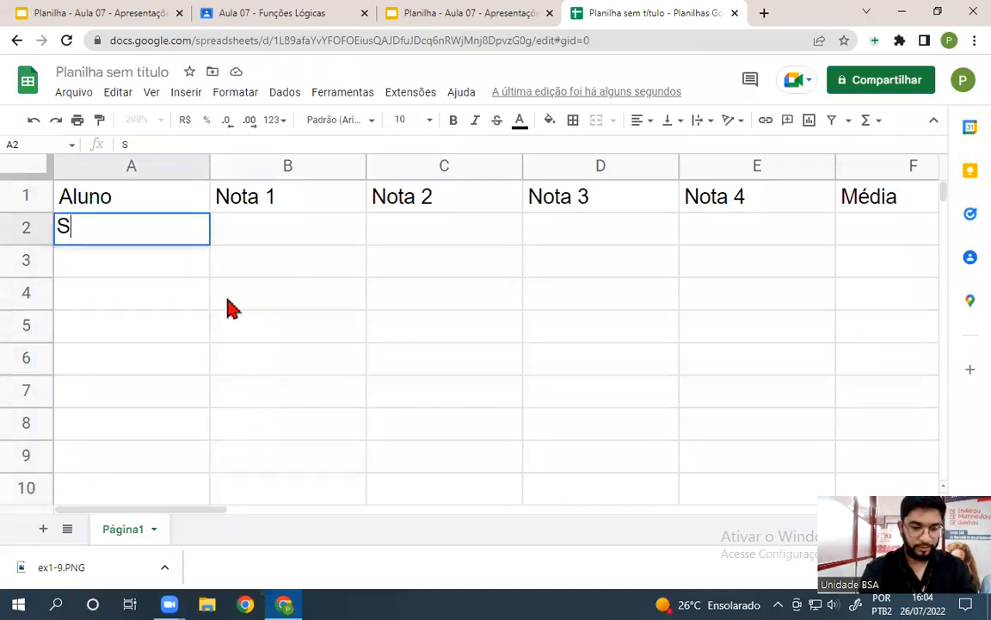
text(ha)
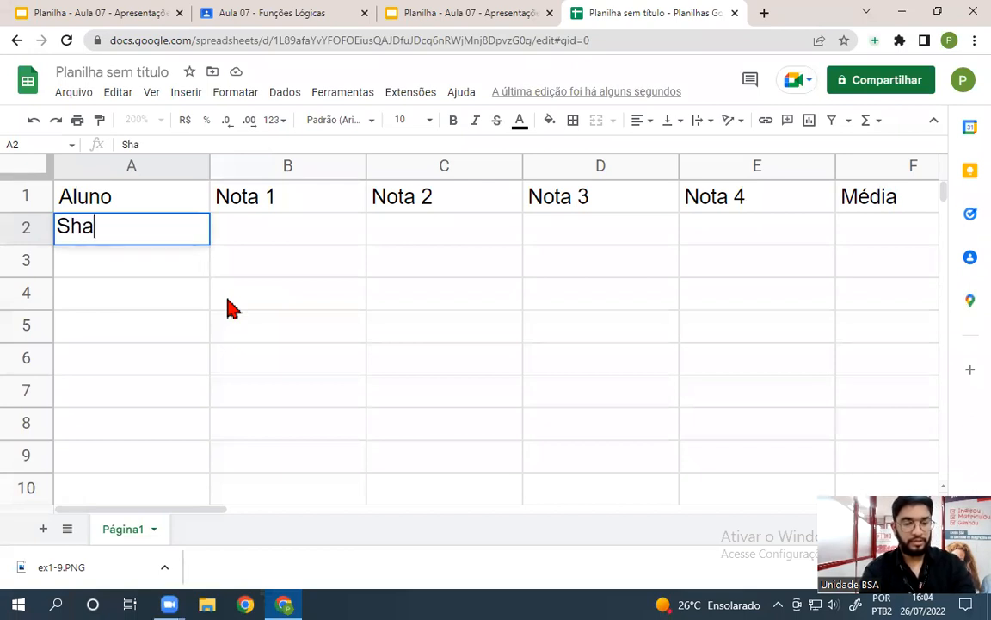
text(wlin do)
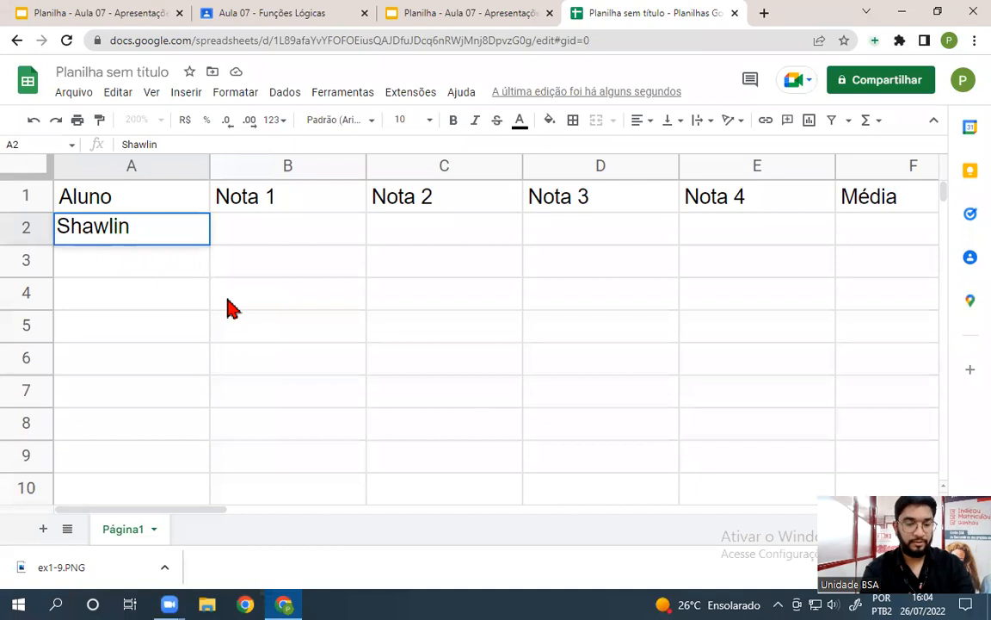
key(BackSpace)
key(BackSpace)
key(BackSpace)
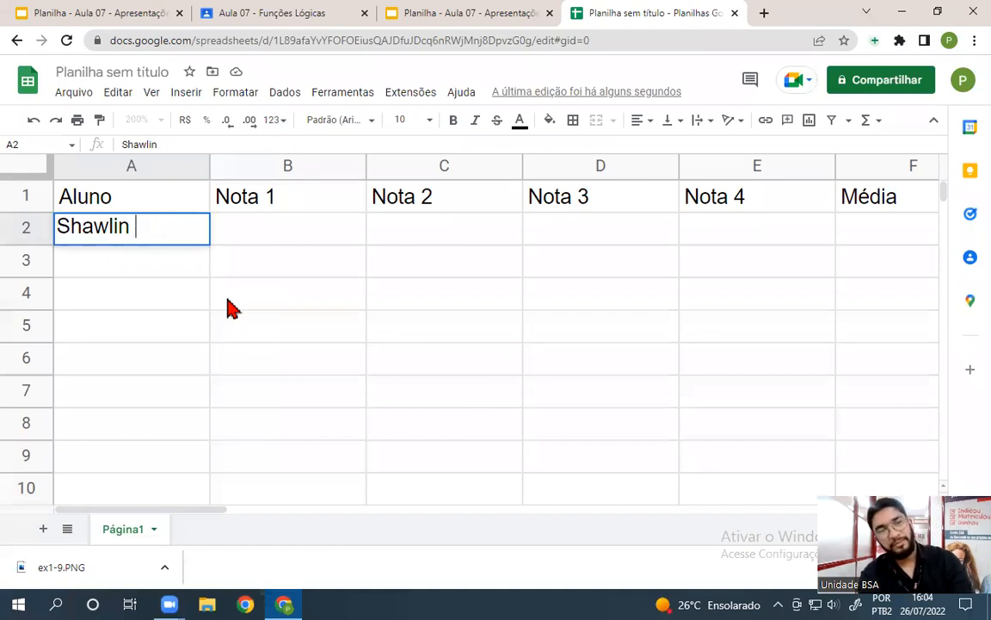
text(mata)
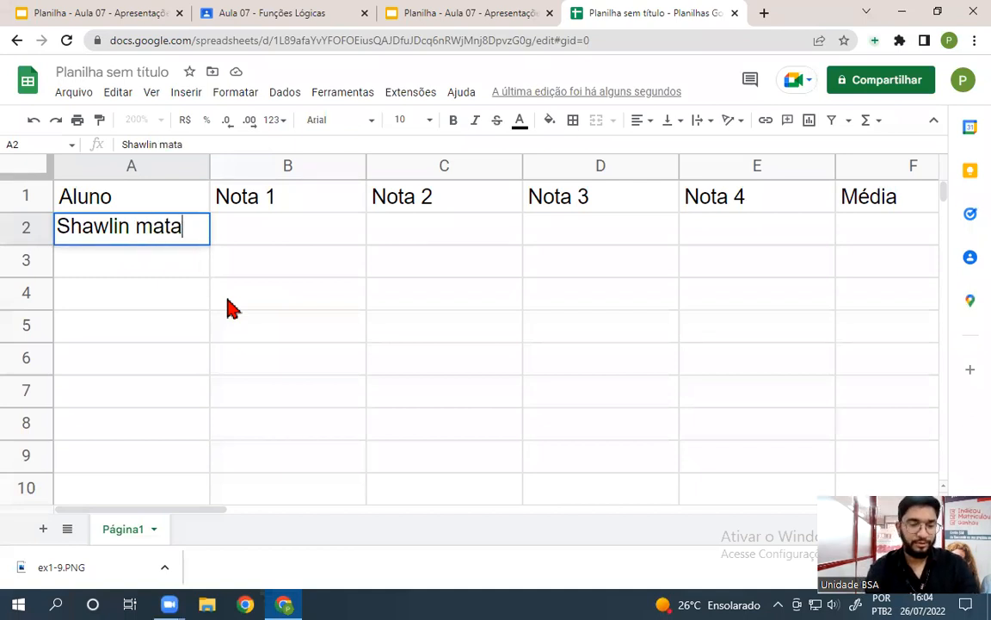
text(dor de onça)
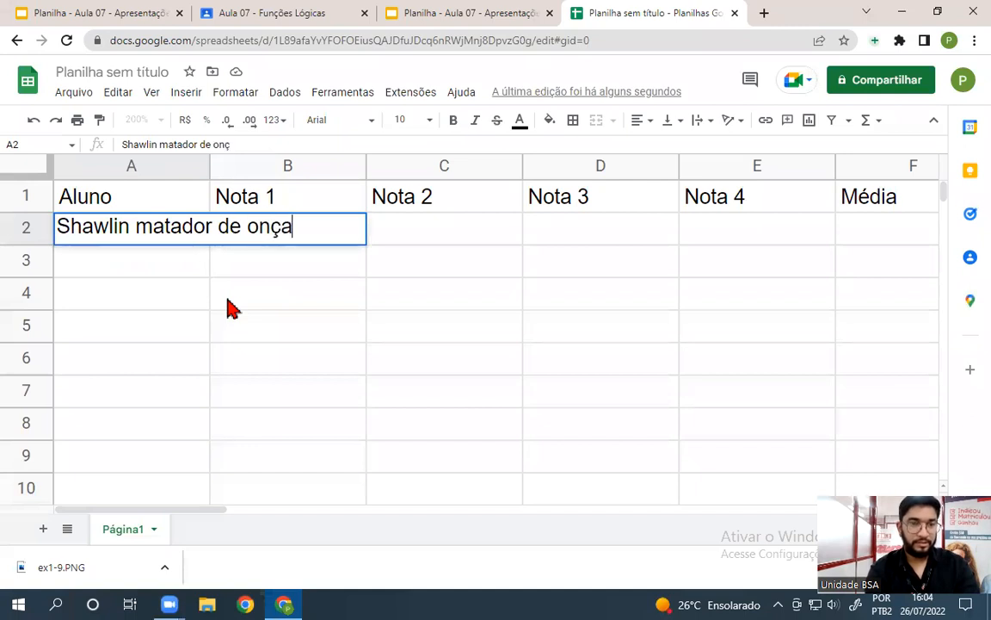
key(Return)
Enter the second and third students' names in cells A3 and A4
text(Fravin do Pneu)
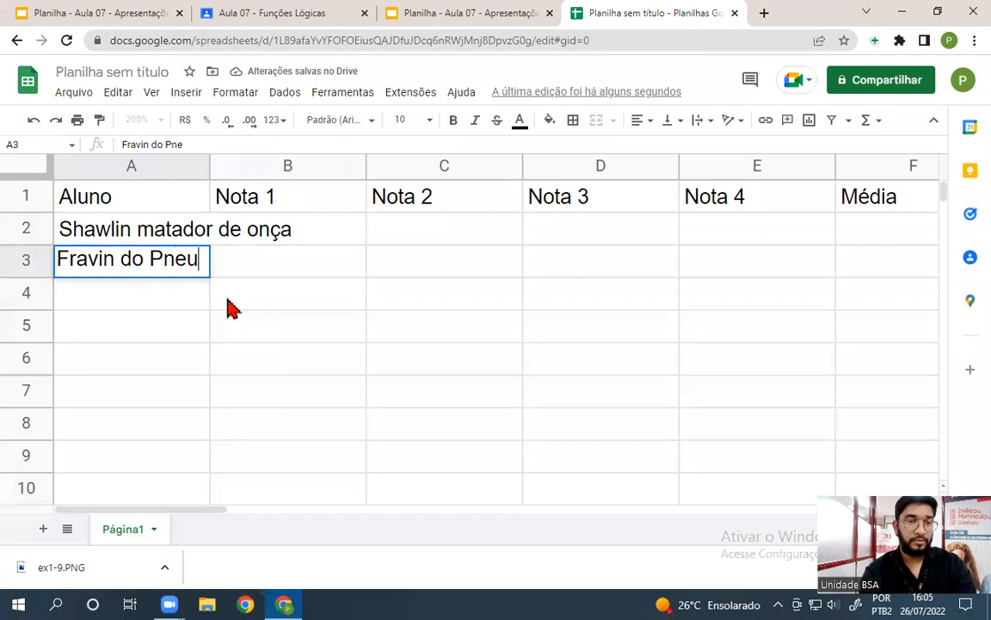
key(Return)
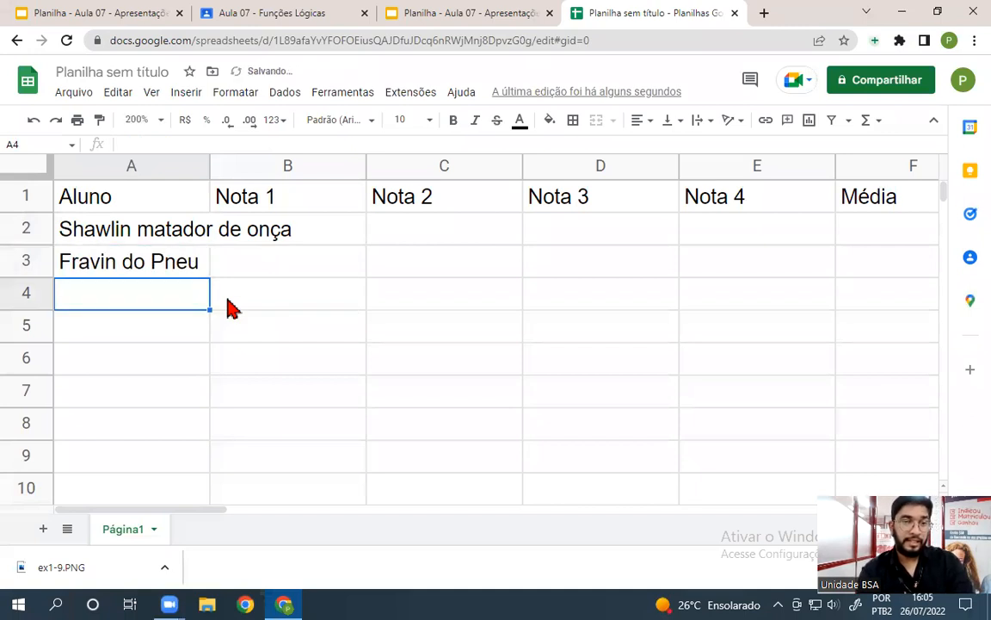
text(Pericleyton ra)
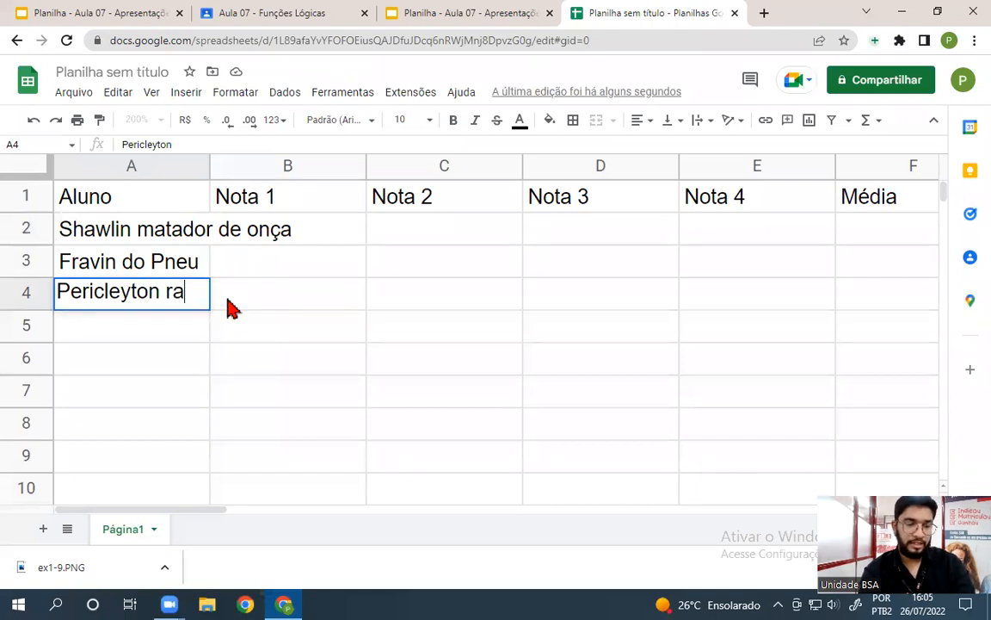
key(BackSpace)
key(BackSpace)
text(r)
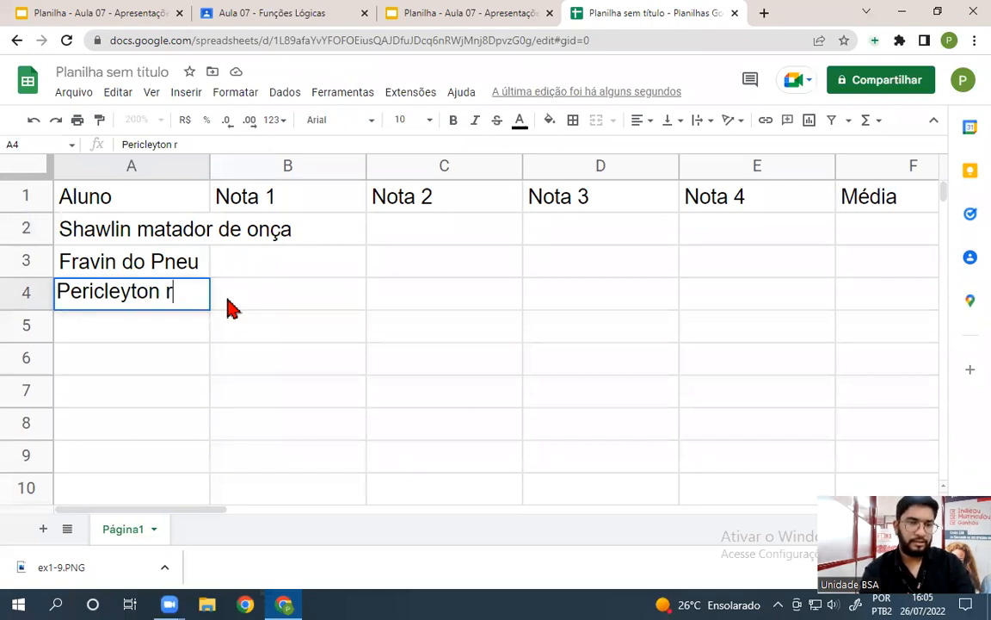
text(asta)
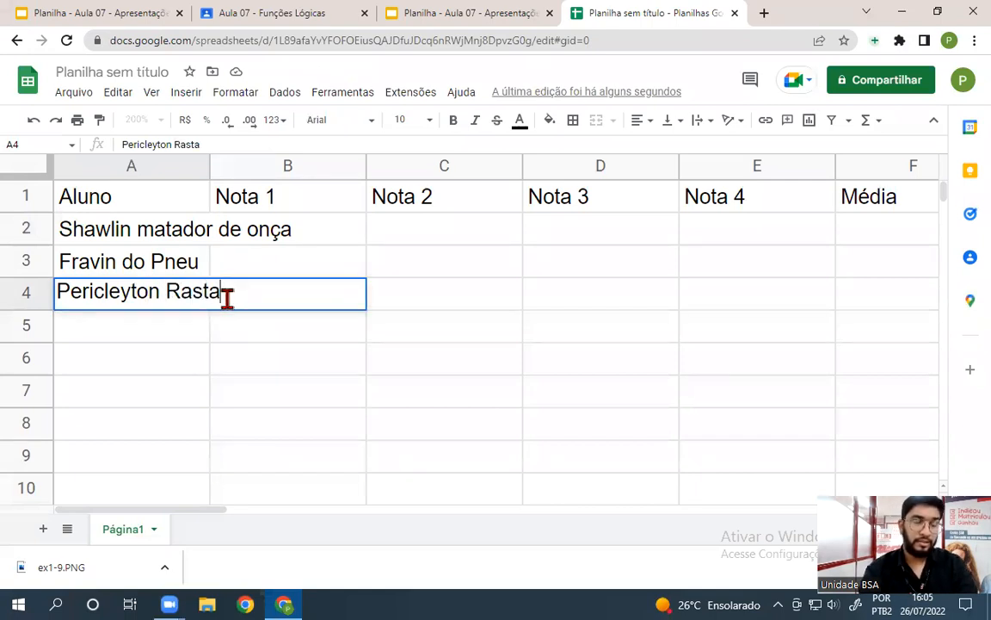
key(Return)
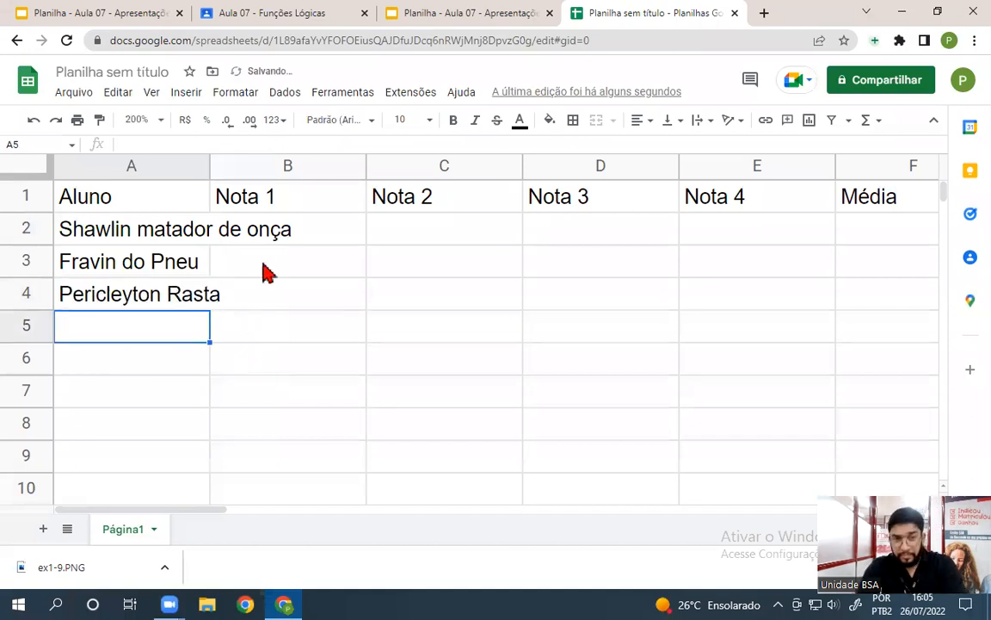
Fit column A's width to the student names and set the sheet zoom to 100%
double_click(207, 167)
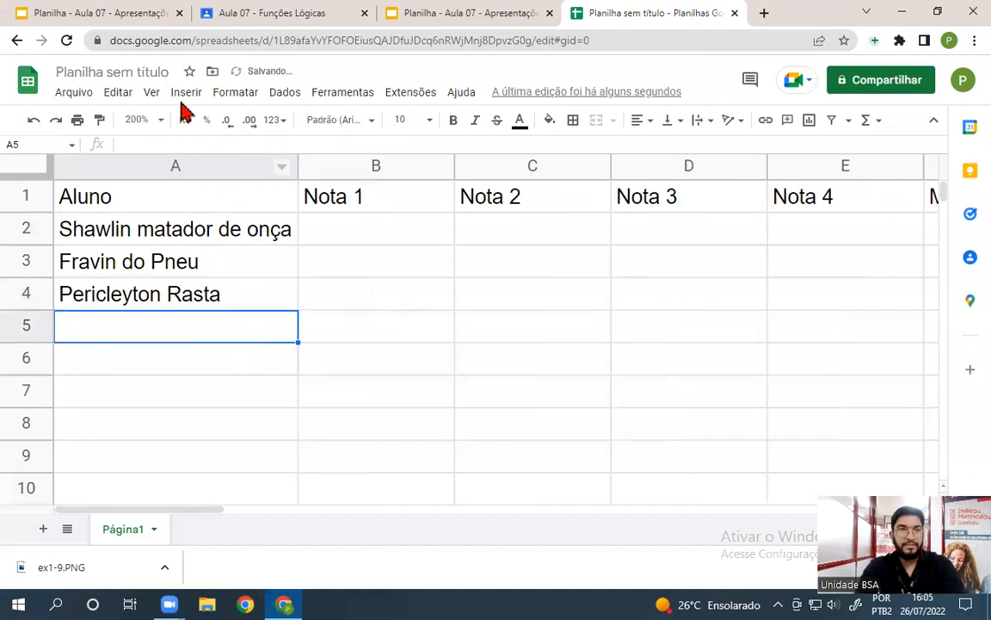
click(154, 121)
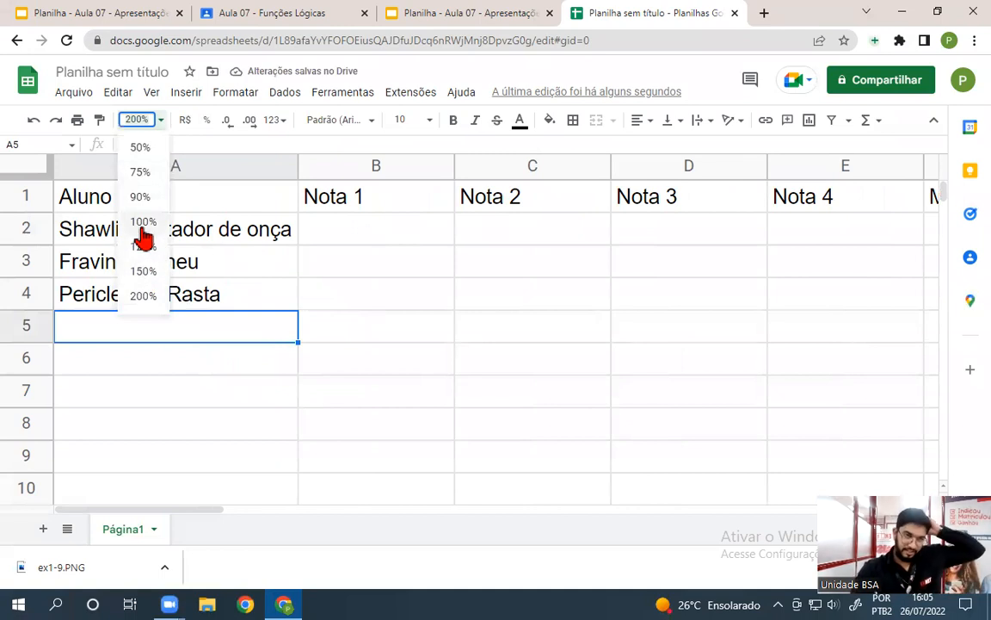
click(142, 222)
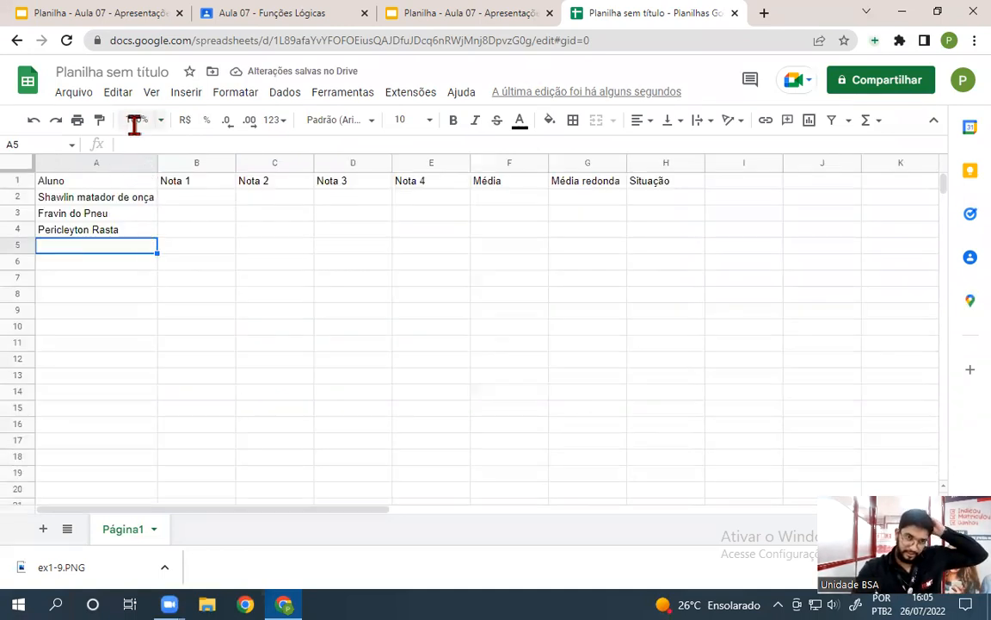
Try sheet zoom levels of 125%, 150% and 140% to compare how the table fits
click(135, 120)
click(147, 247)
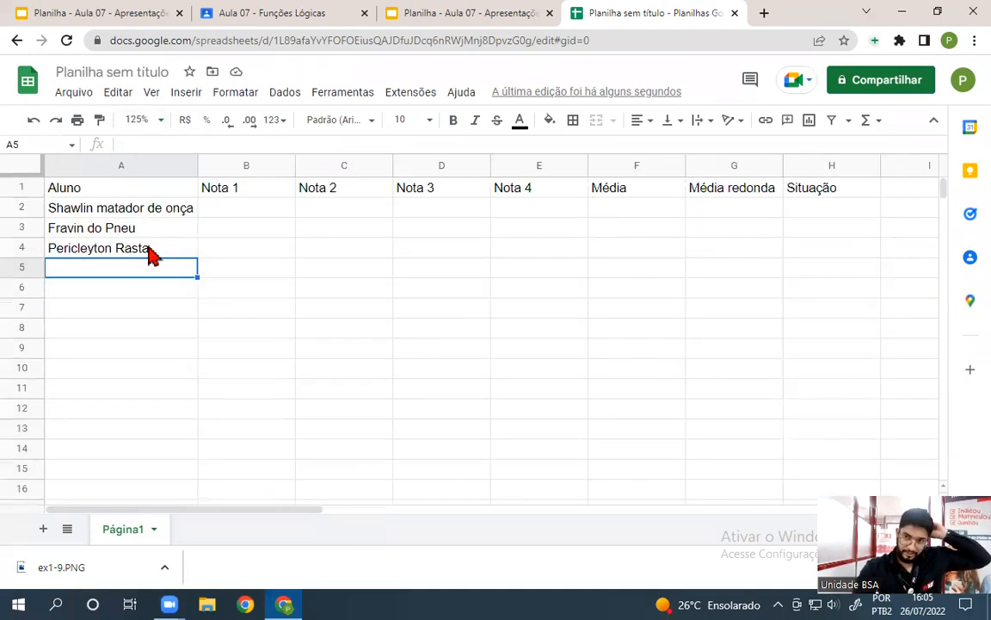
click(135, 120)
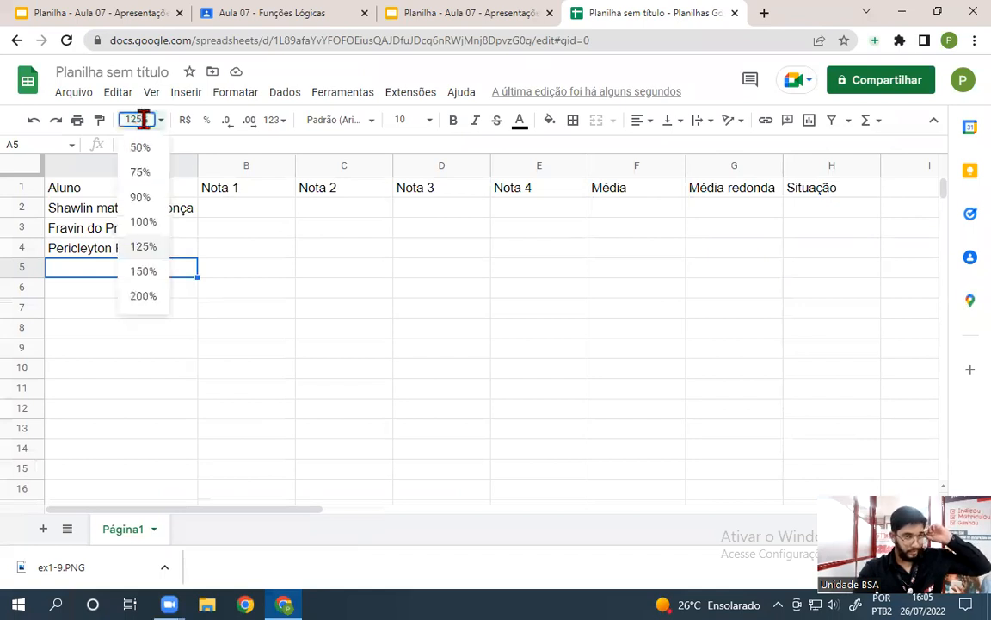
click(142, 271)
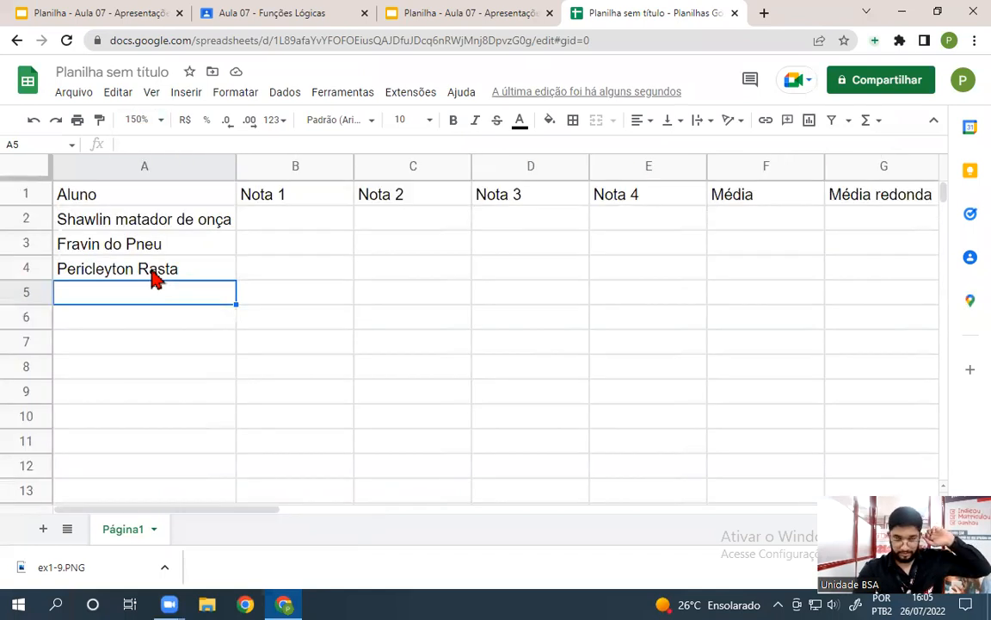
click(135, 119)
click(149, 249)
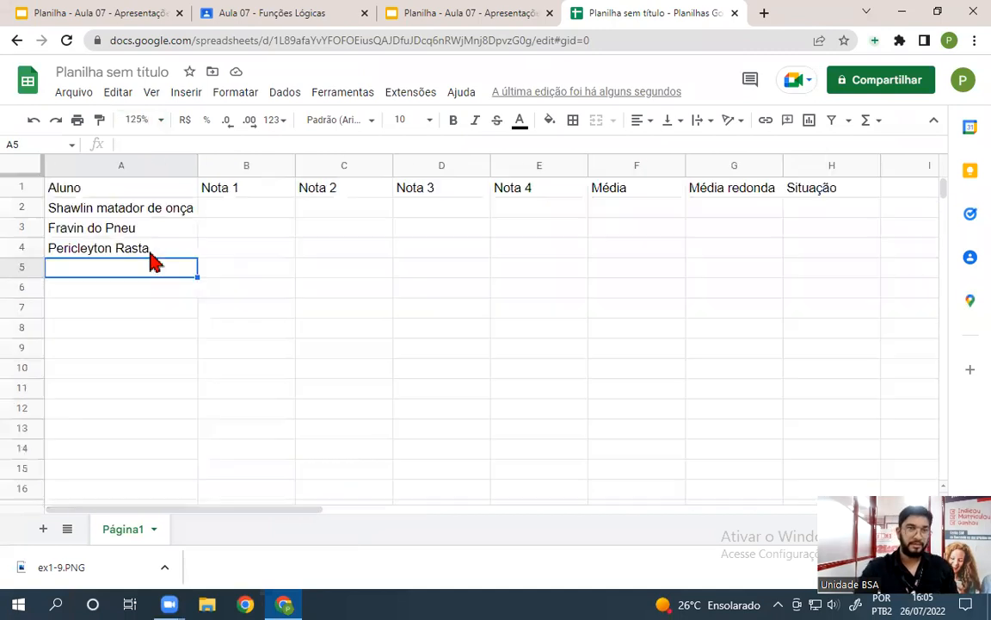
click(136, 120)
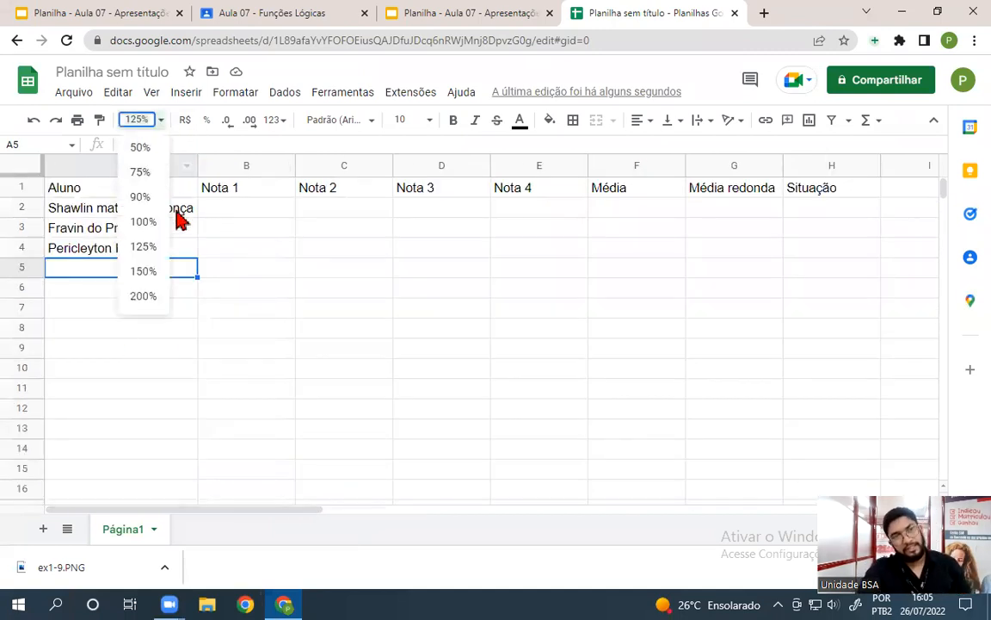
text(140)
key(Return)
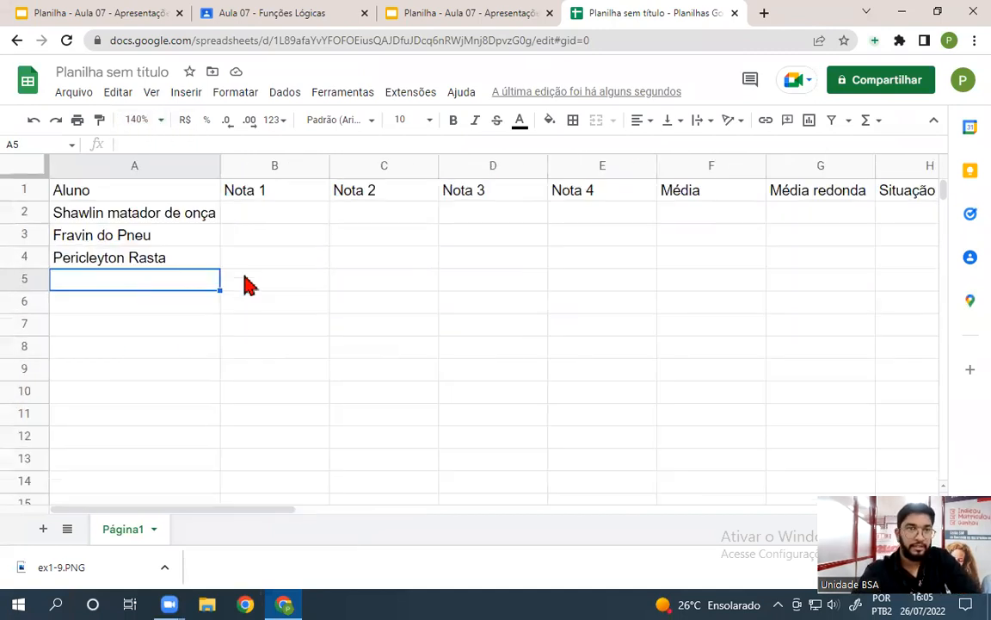
Set the sheet zoom to 135%
click(158, 123)
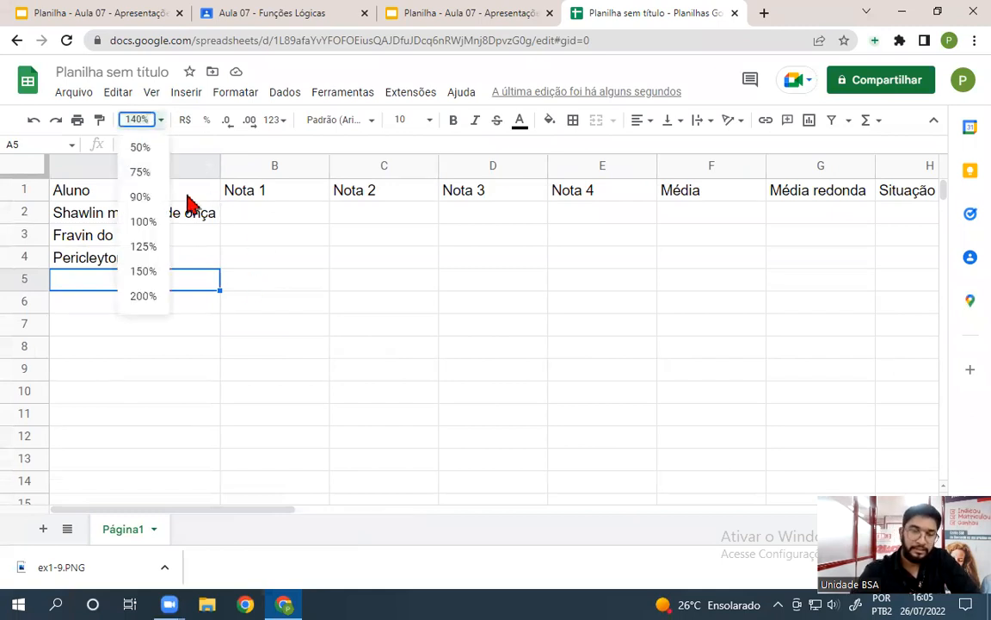
text(13)
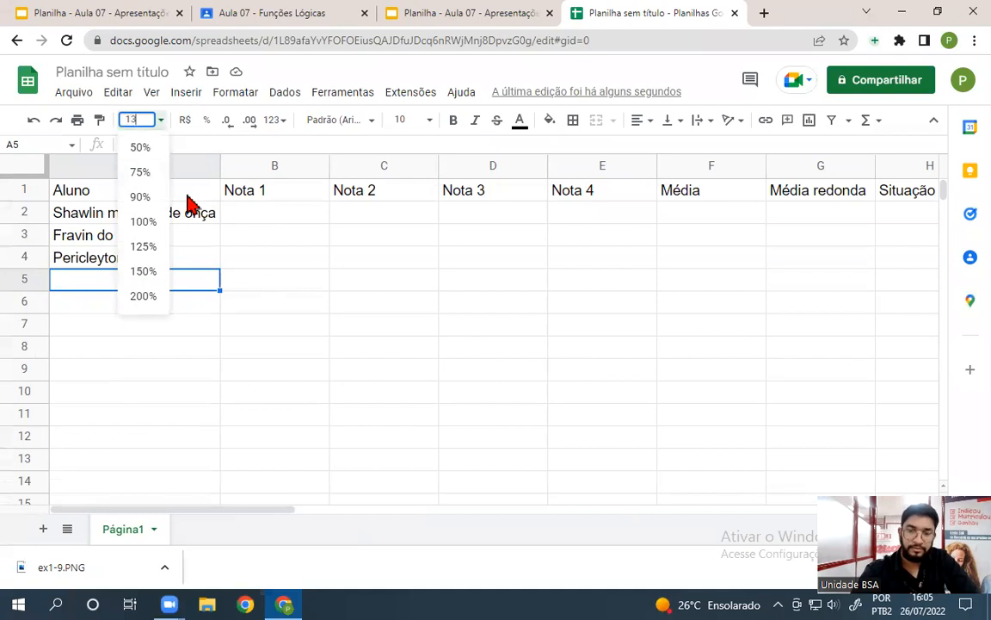
text(5)
key(Return)
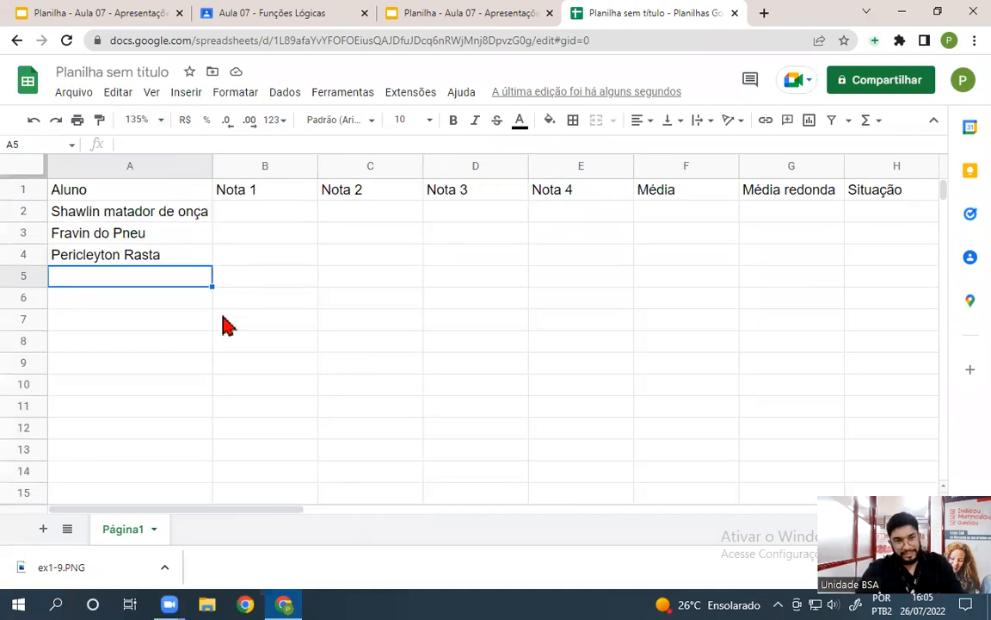
Enter a grade of 9 in all four Nota columns for the first student in row 2
click(261, 213)
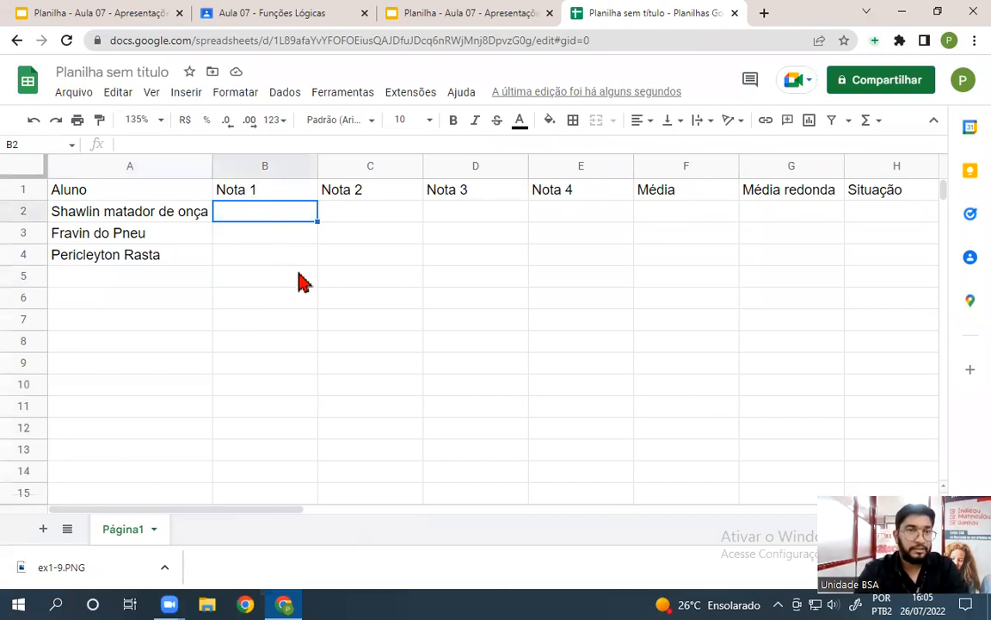
text(9)
key(Tab)
text(9)
key(Tab)
text(9)
key(Tab)
text(9)
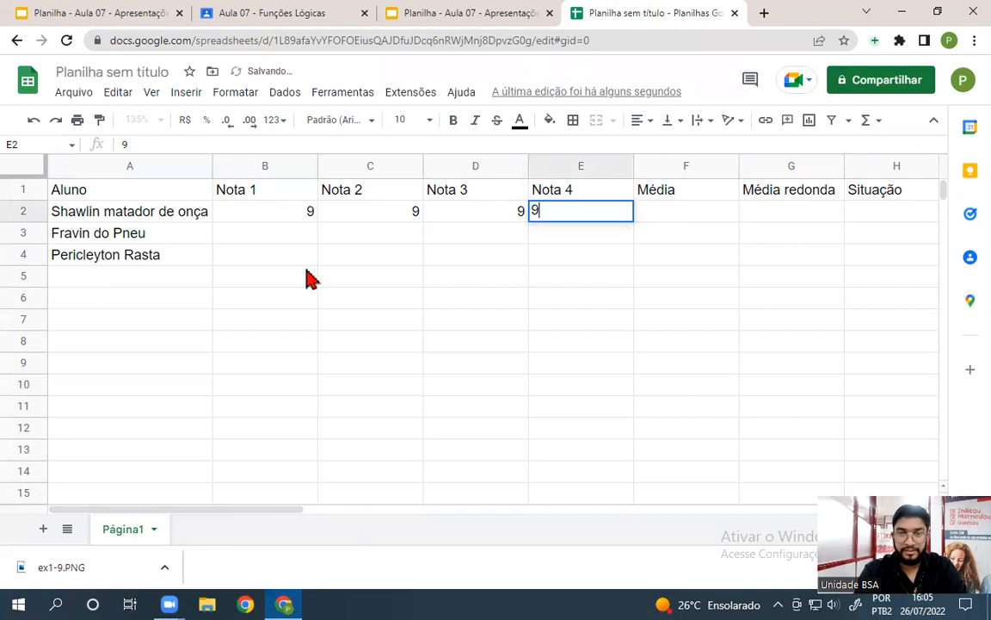
key(Return)
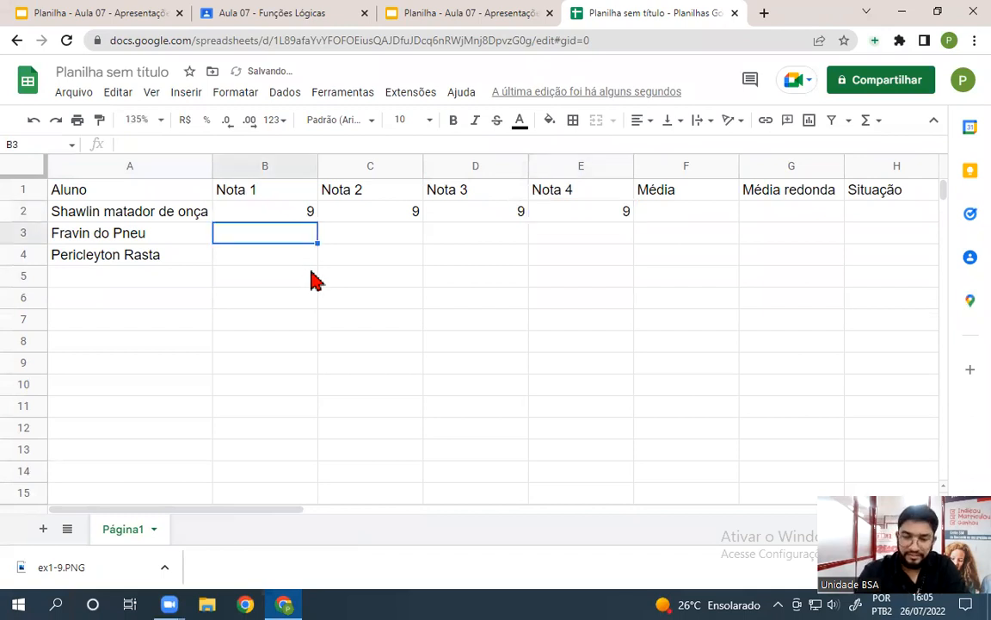
Enter the grades 9, 7, 6 and 7 for the second student in cells B3 to E3
text(9)
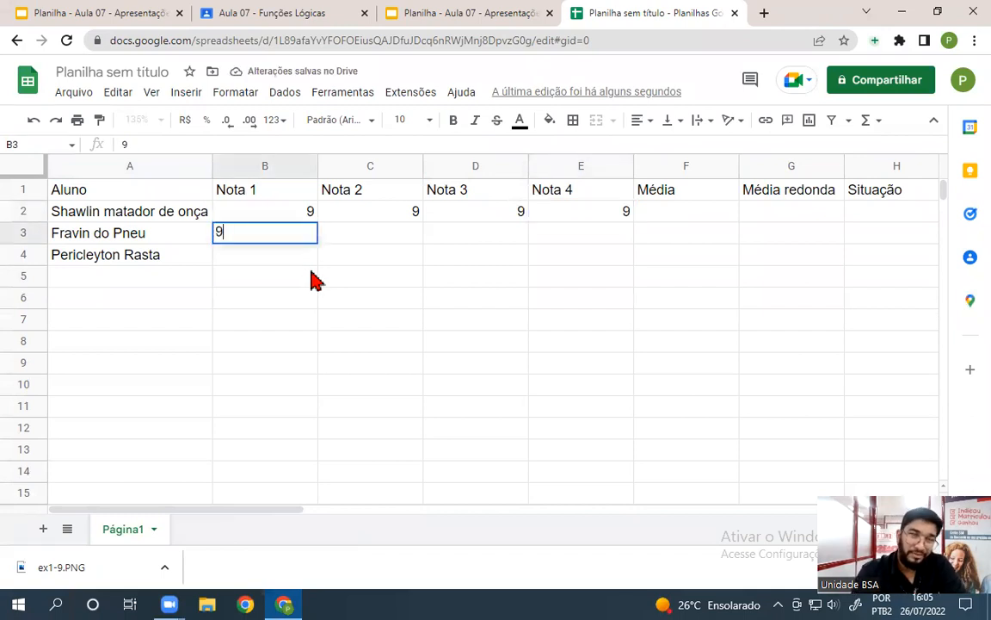
key(Tab)
text(7)
key(Tab)
text(6)
key(Tab)
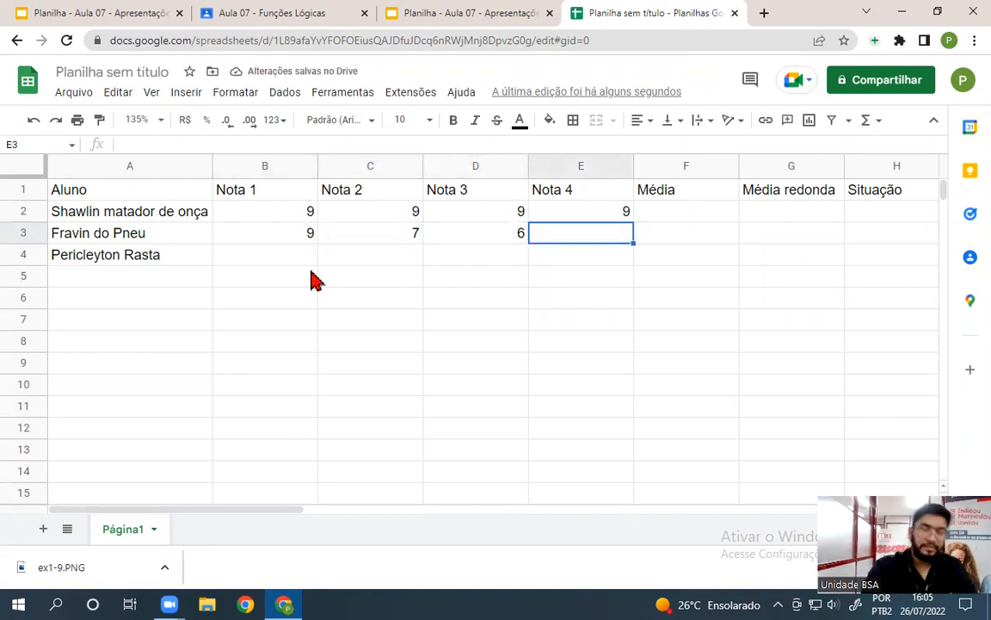
text(7)
key(Tab)
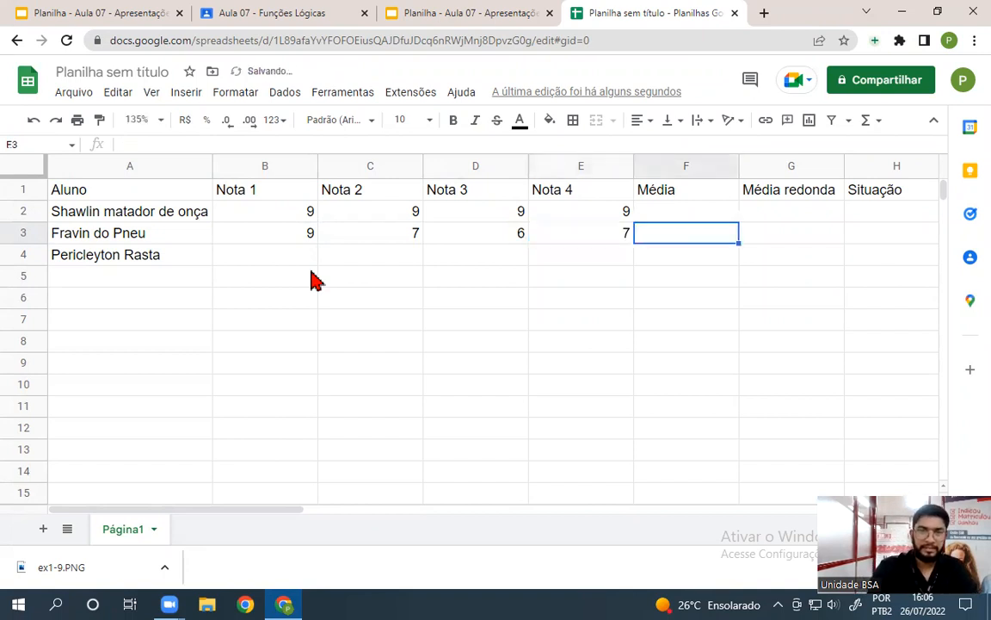
key(Return)
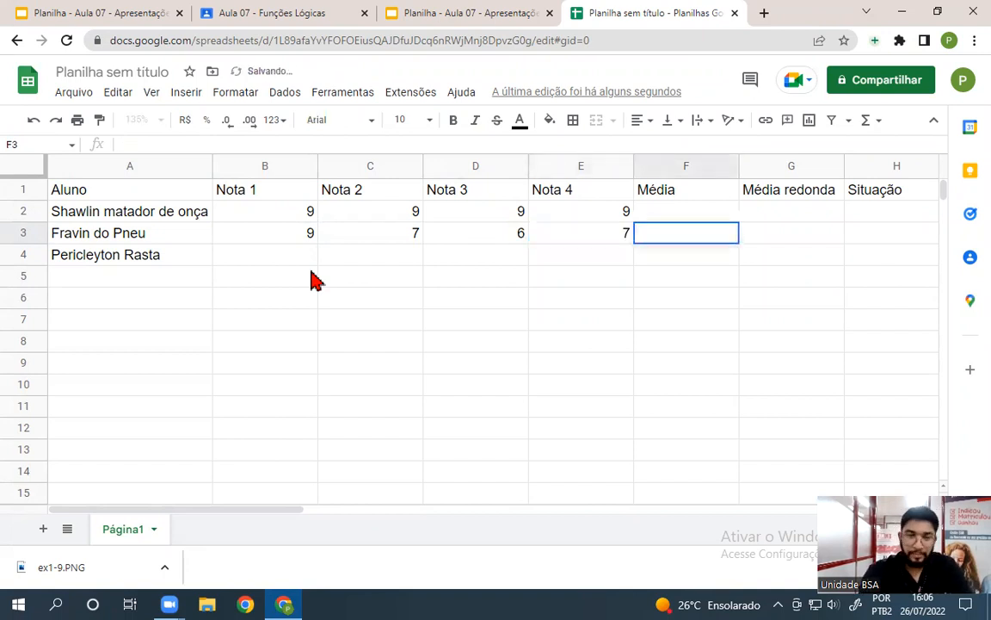
Enter the grades 3, 2, 4 and 7 for the third student in cells B4 to E4
click(279, 262)
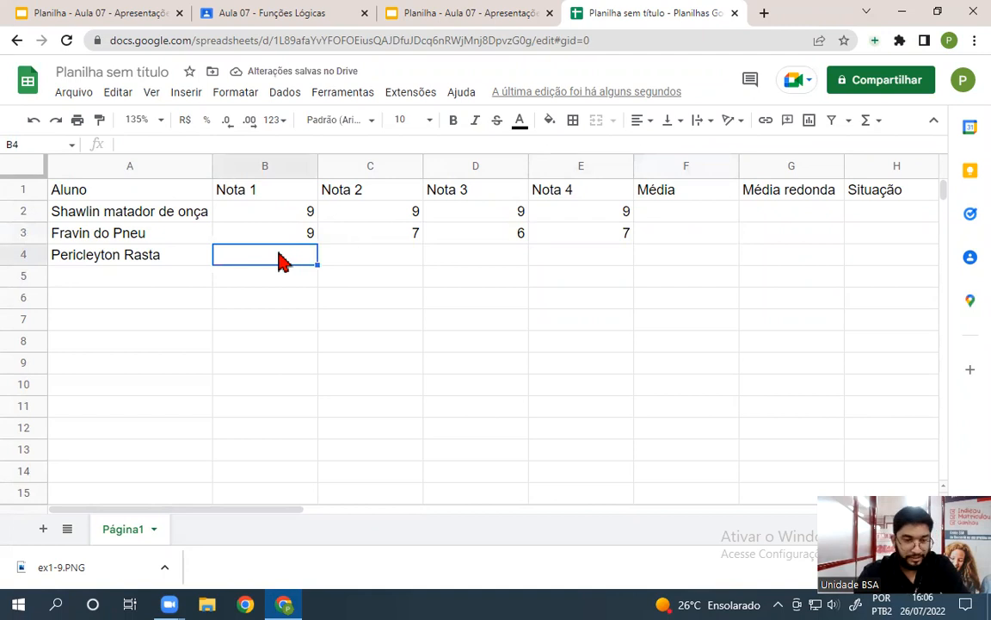
text(3)
key(Tab)
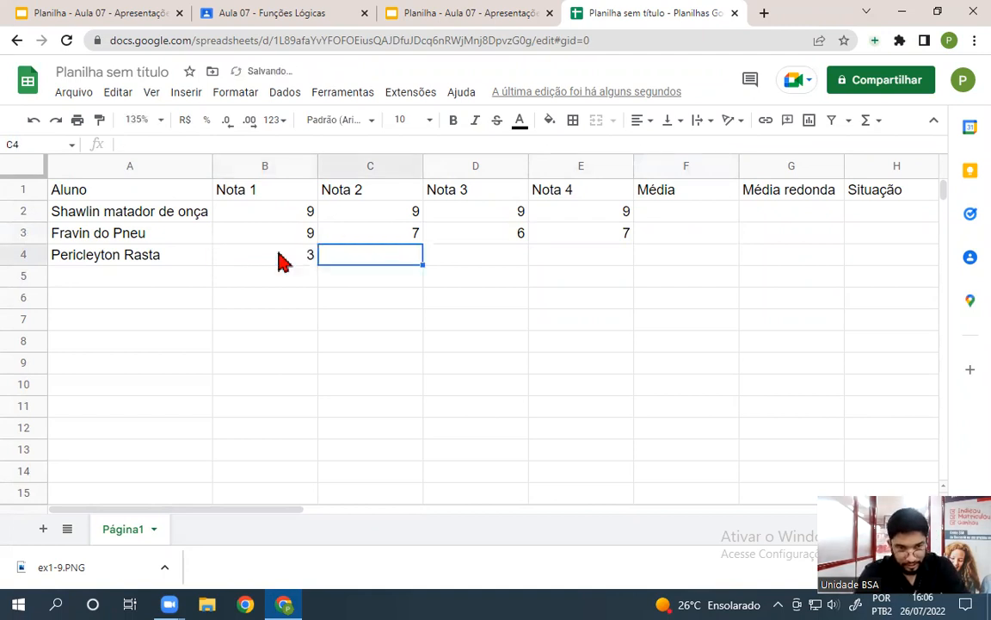
text(2)
key(Tab)
text(4)
key(Tab)
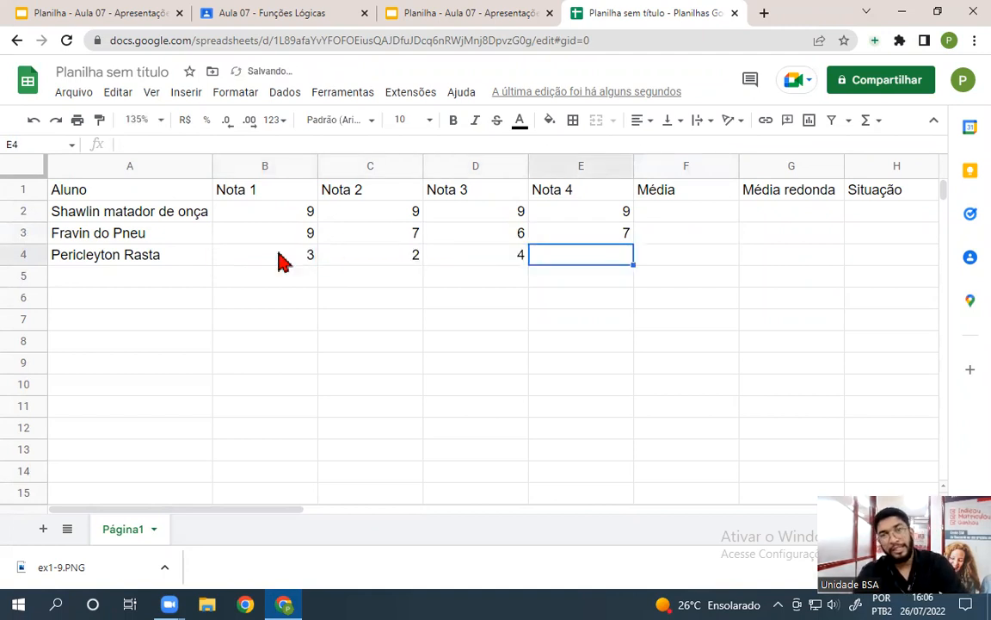
text(7)
key(Tab)
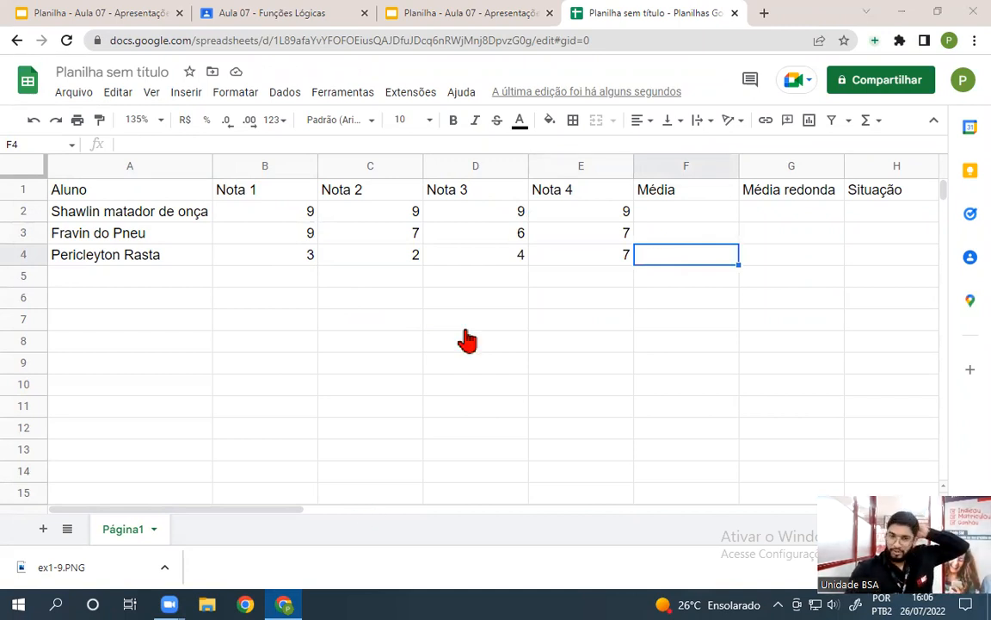
Following the nested SE case-study slide, enter the média formula over B2:E2 in F2 and accept the suggested autofill for F3:F4
click(401, 12)
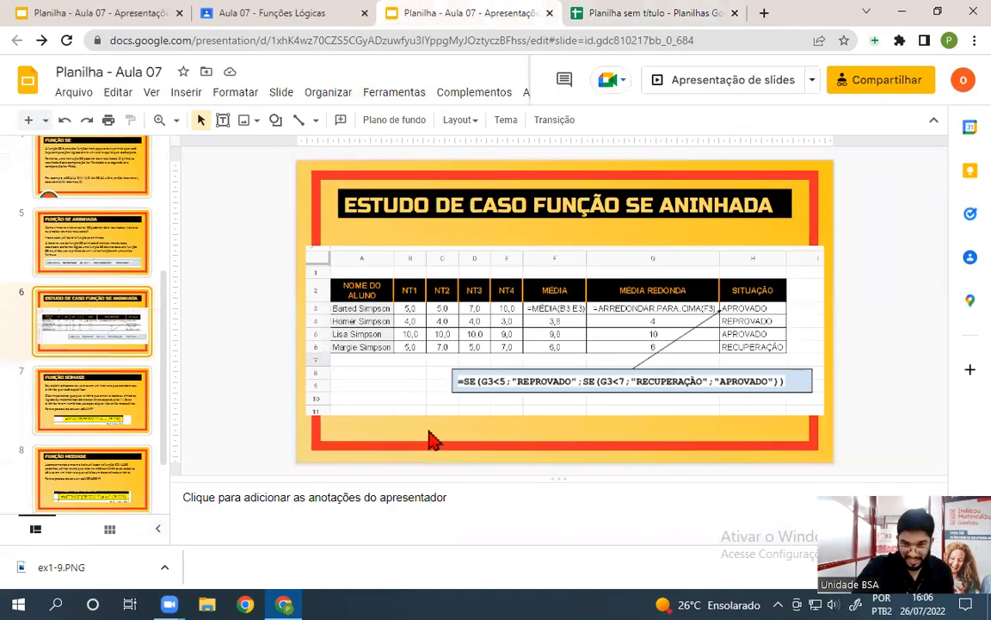
click(611, 15)
click(658, 219)
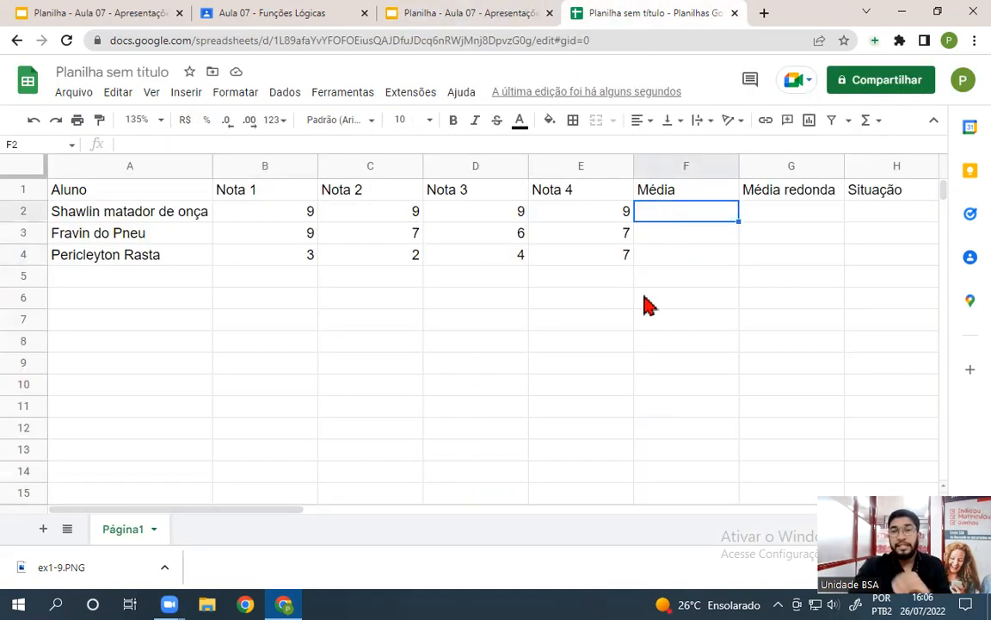
text(=m)
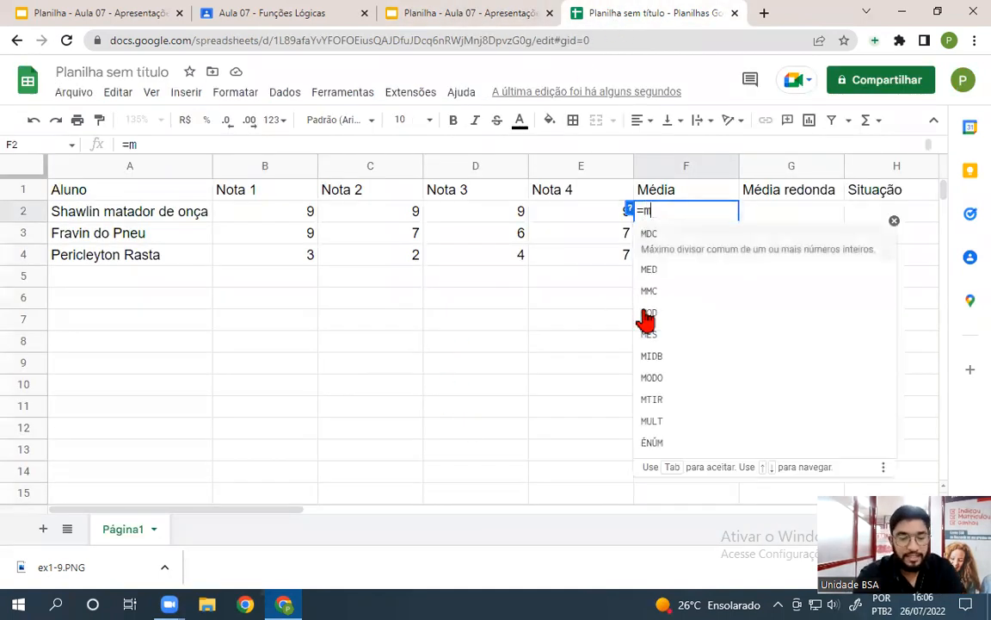
text(édia()
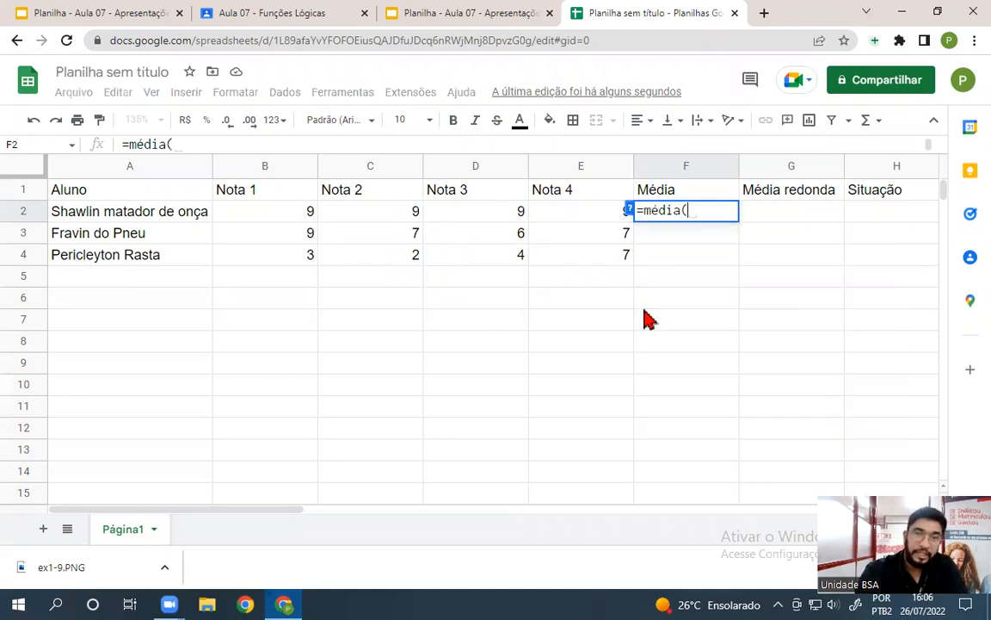
drag(297, 214, 575, 210)
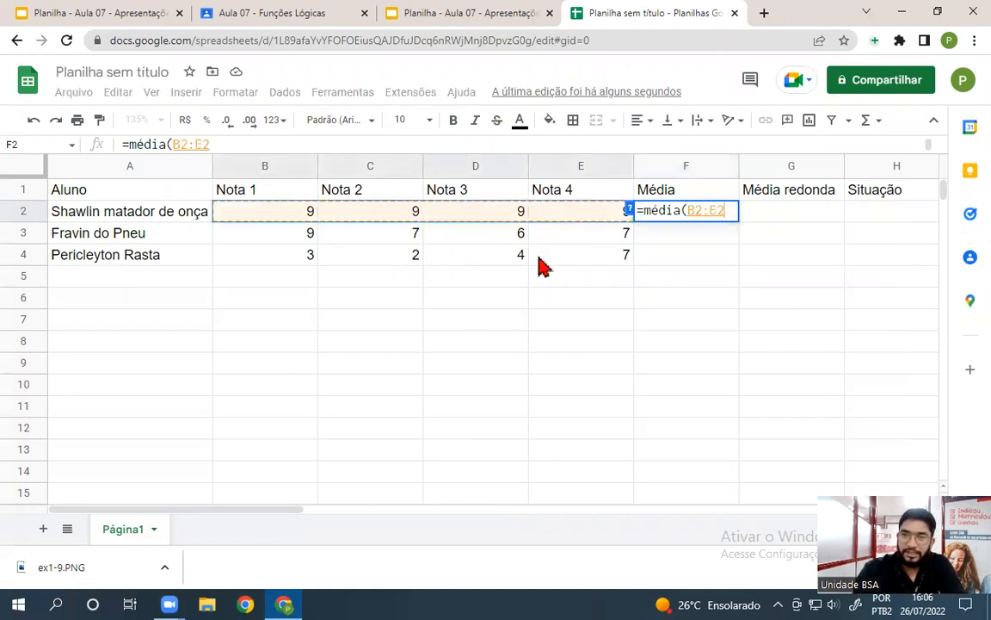
key(Return)
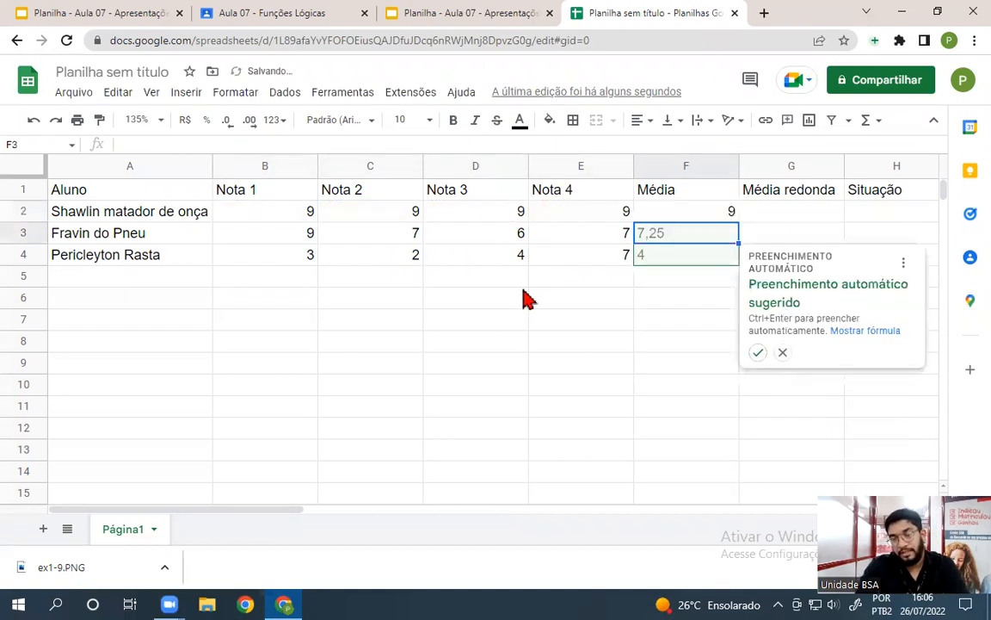
click(757, 354)
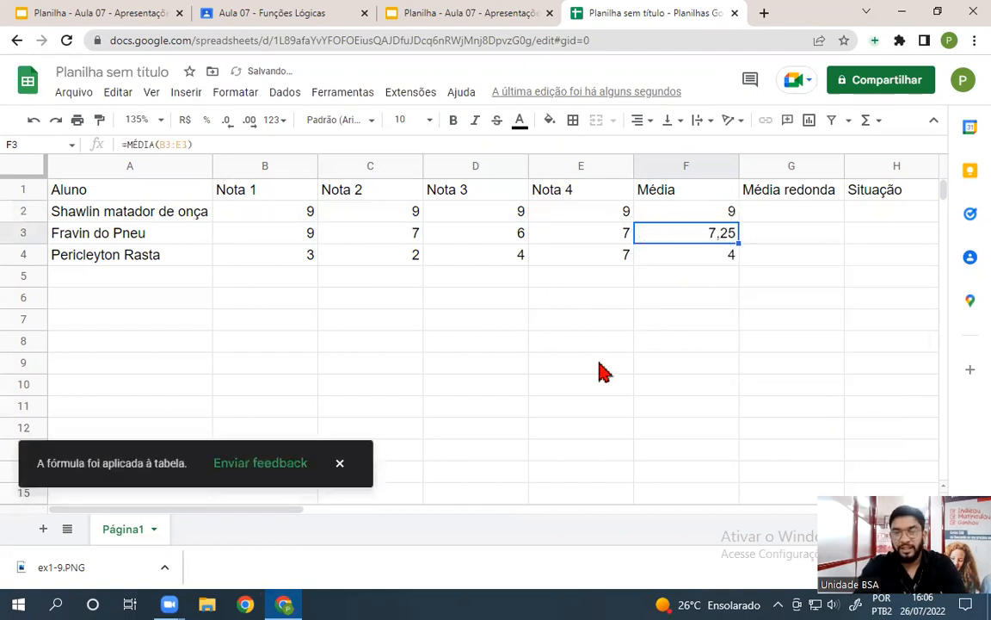
click(366, 320)
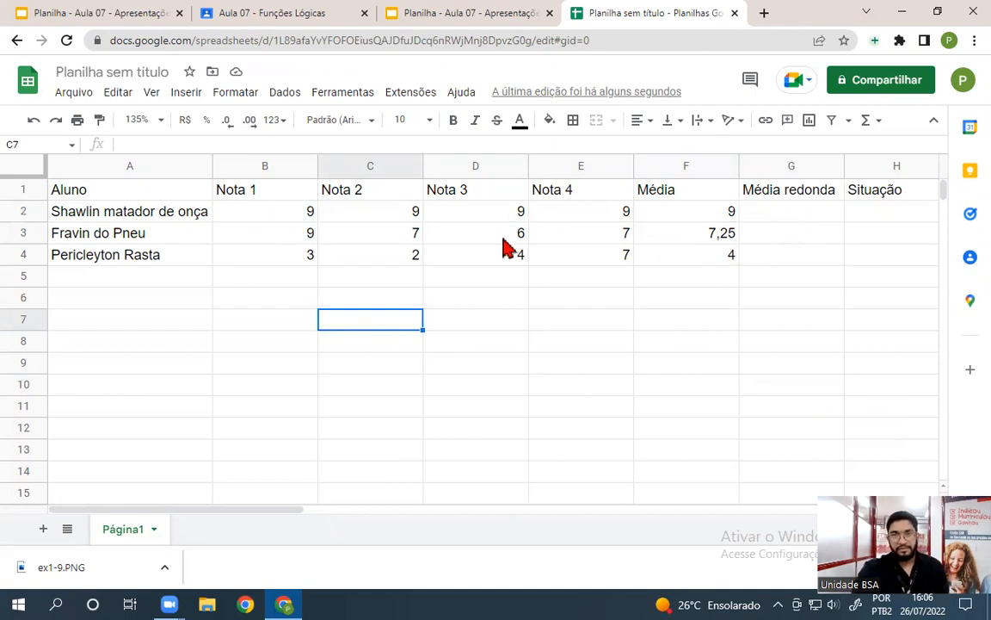
Change the second student's Nota 4, Nota 3 and Nota 2 grades in row 3 to 5 each
click(600, 238)
text(5)
key(Return)
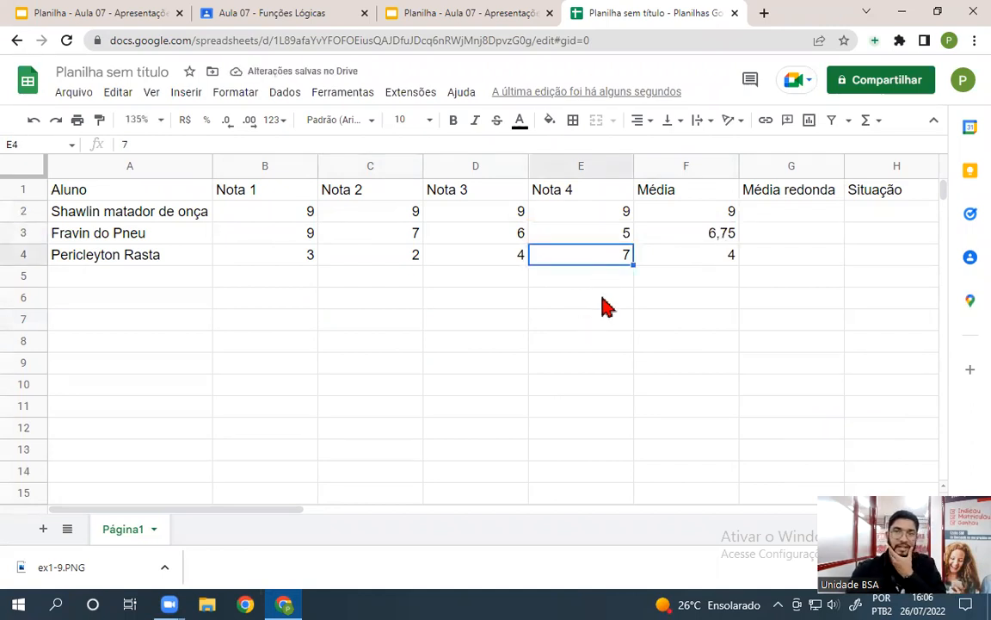
click(439, 234)
text(5)
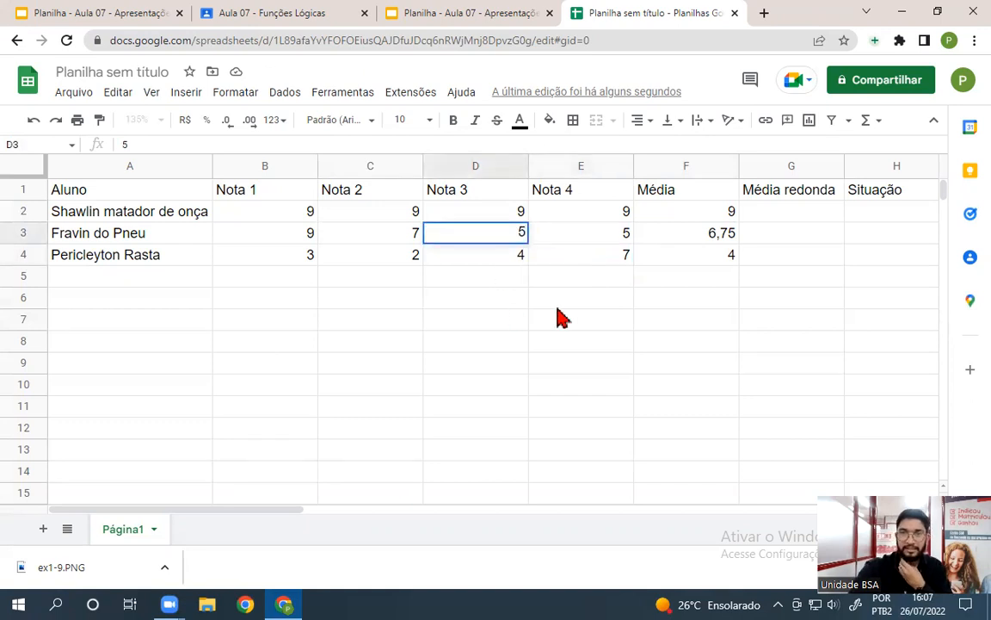
key(Return)
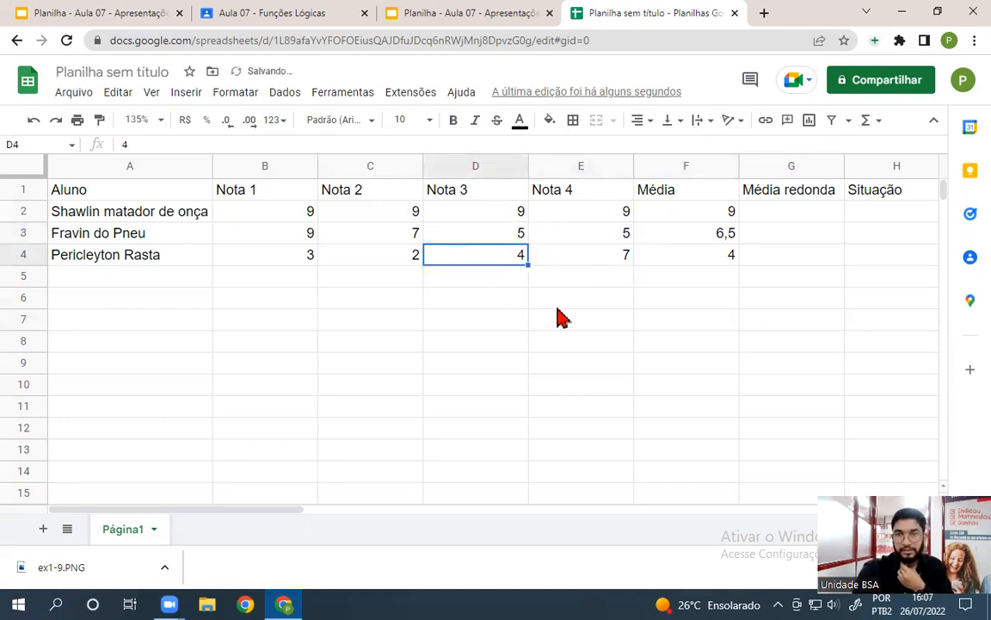
key(Left)
key(Up)
text(5)
key(Return)
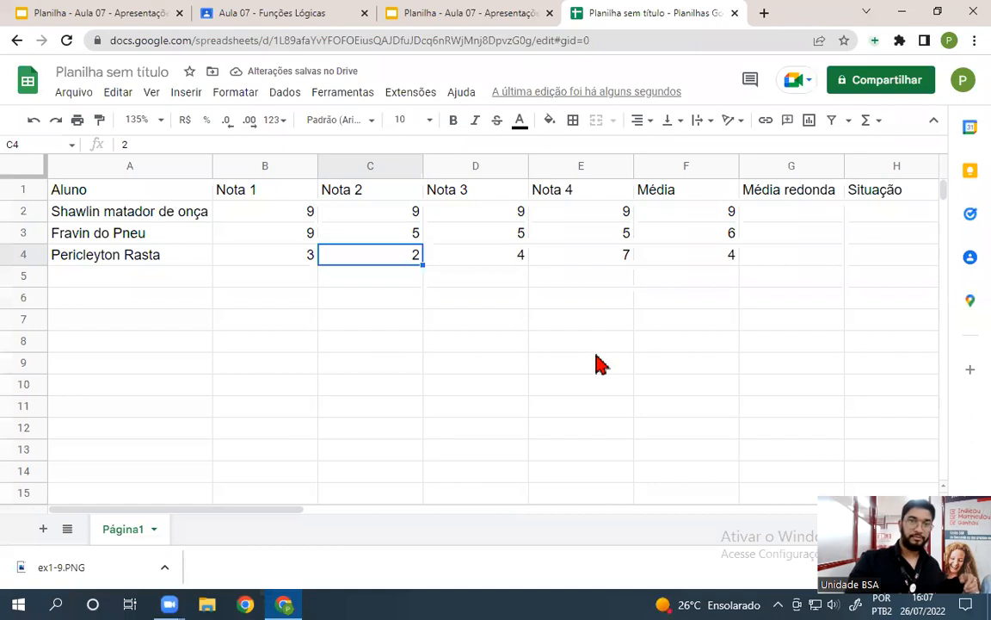
Enter =arredondar.para.cima(F2) in the first student's Média redonda cell G2 and accept the suggested autofill for G3:G4
click(774, 215)
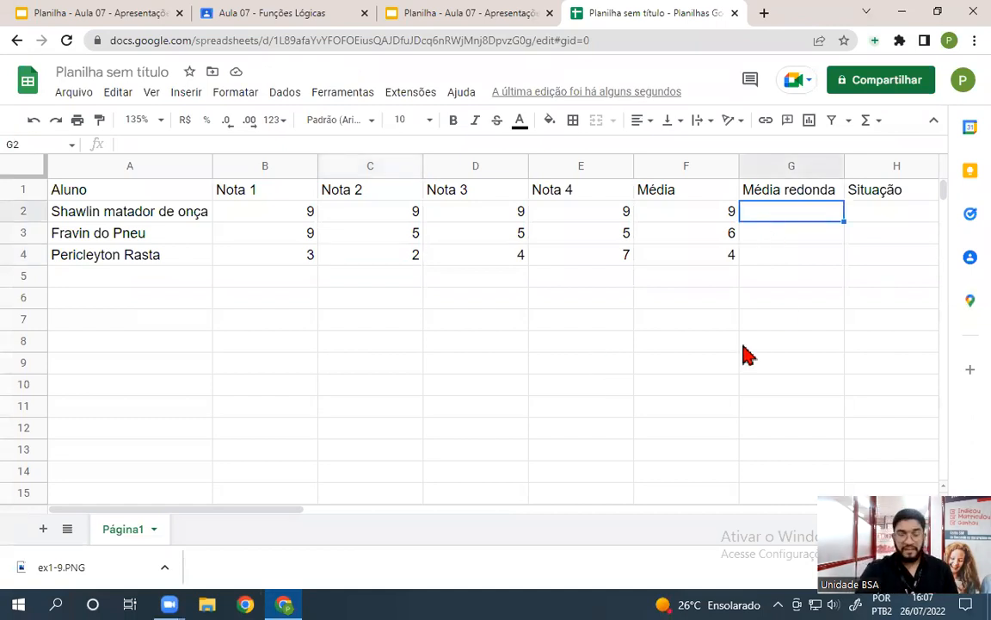
text(=)
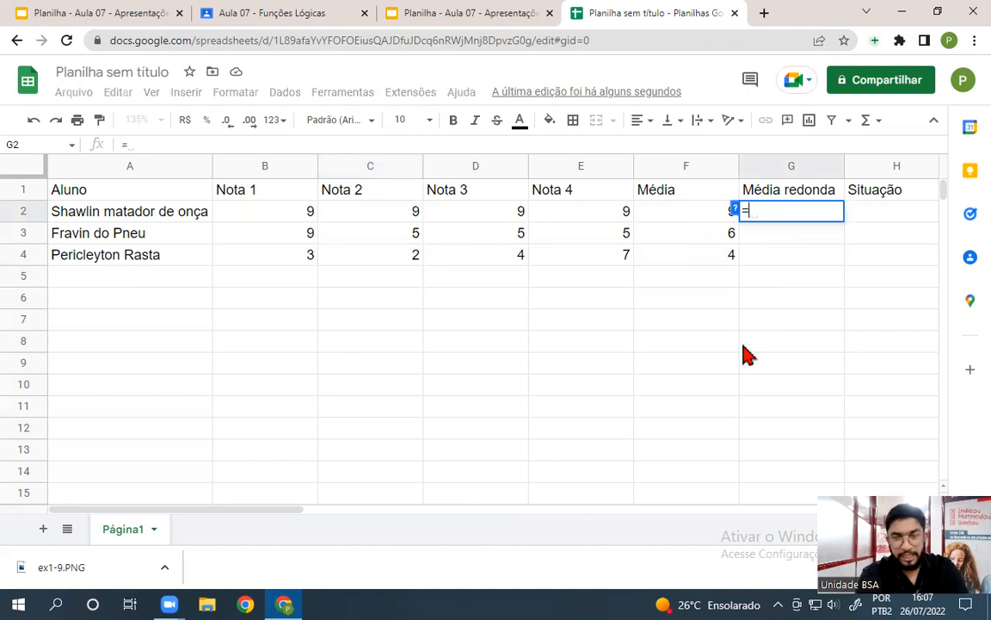
text(arre)
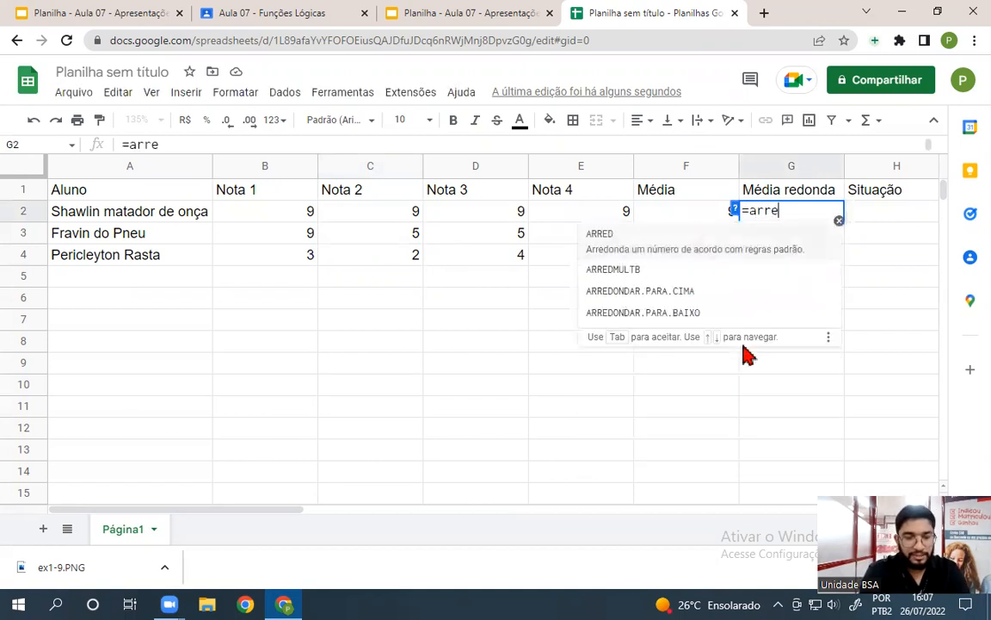
text(dondar.para.cima)
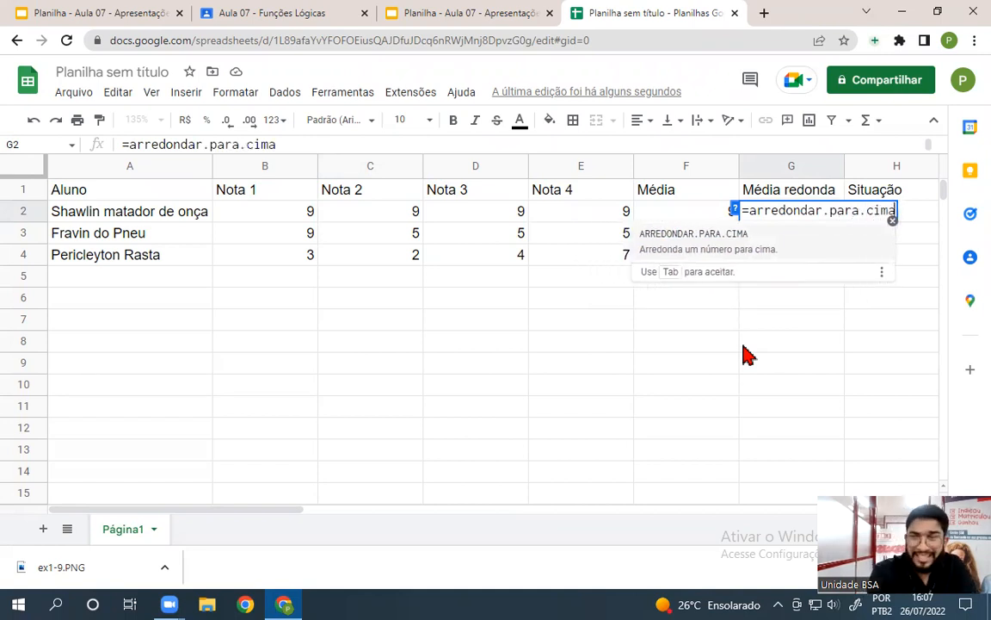
text(()
click(685, 213)
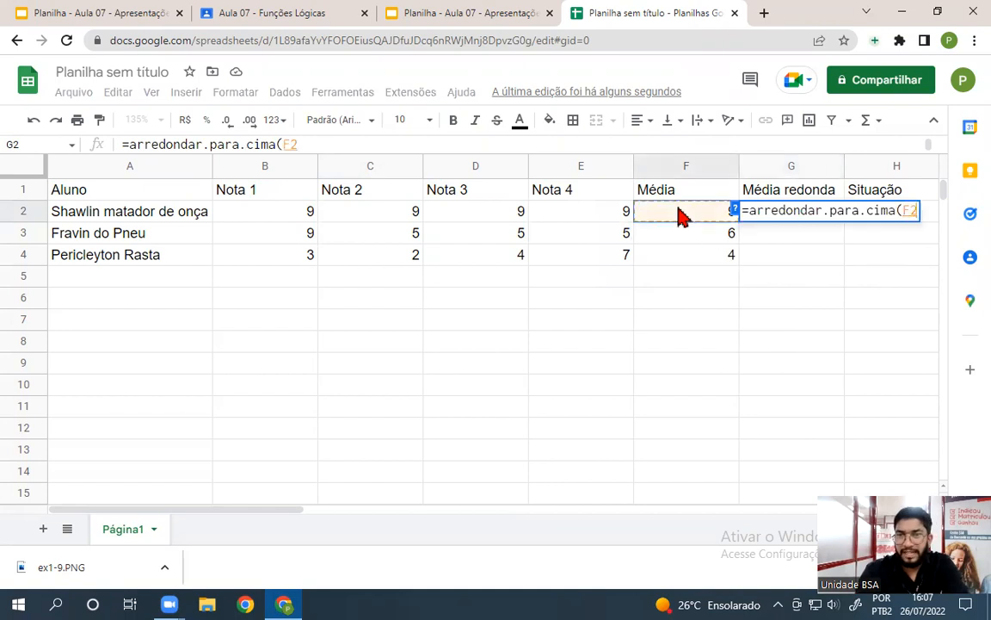
key(Return)
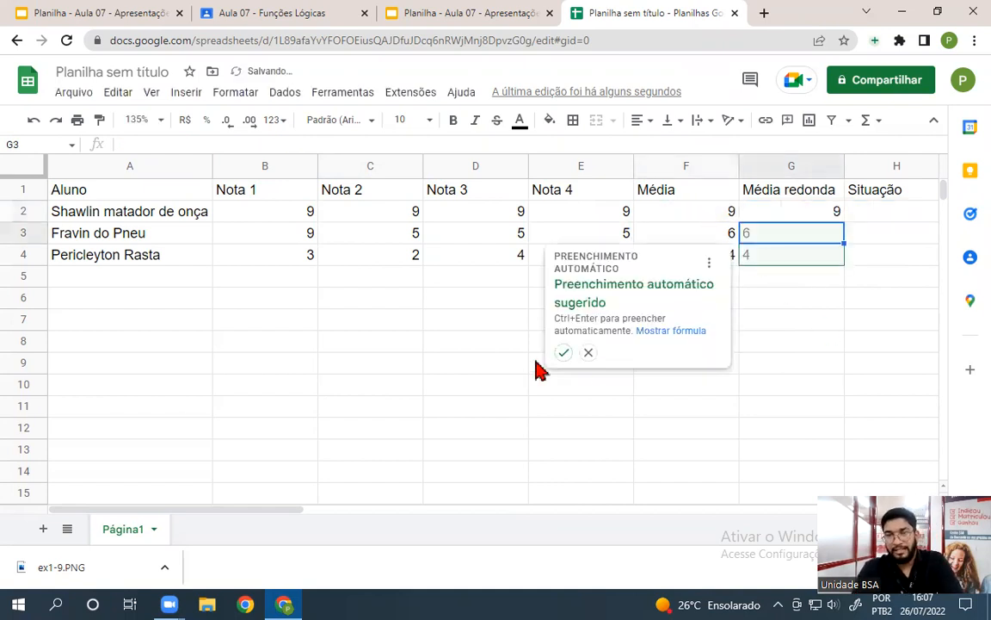
click(563, 353)
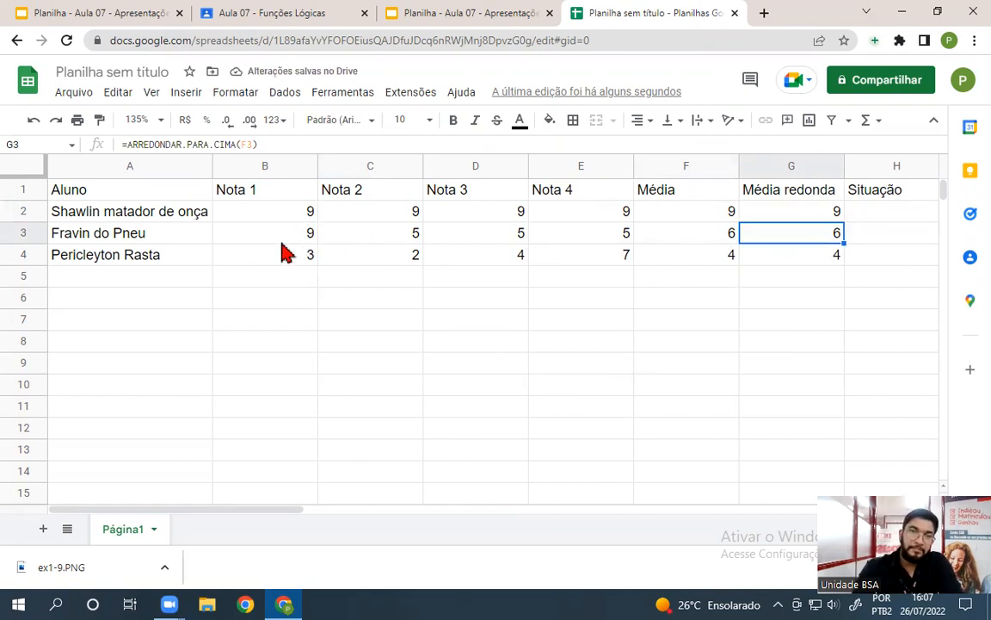
Change the first student's Nota 1 grade in B2 to 9.1
click(272, 214)
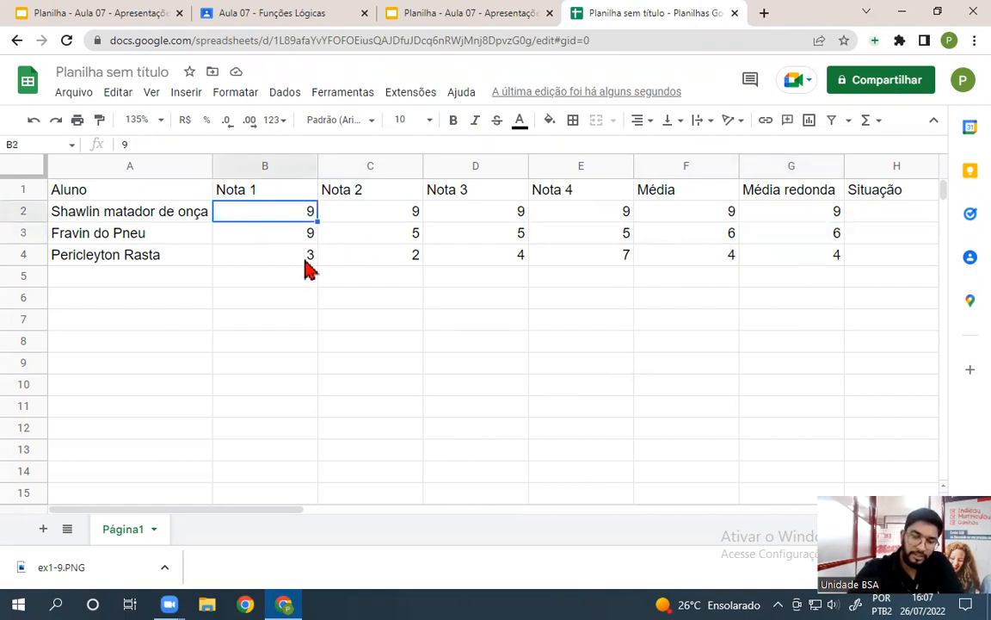
key(F2)
text(.1)
key(Return)
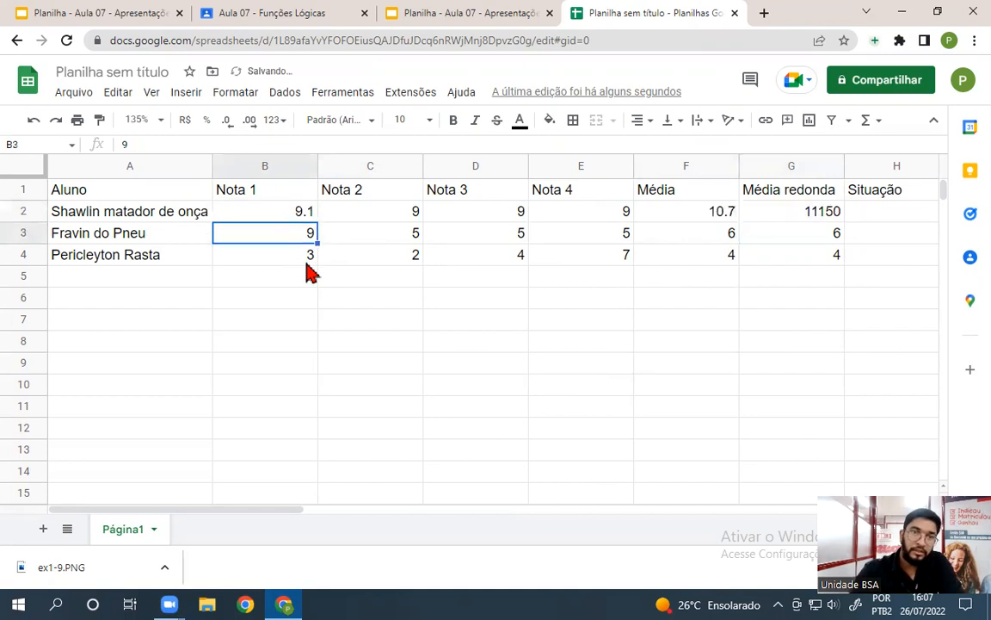
Replace the first student's Nota 1 value in B2 with 09,1 and check the formulas in F2 and G2
double_click(293, 215)
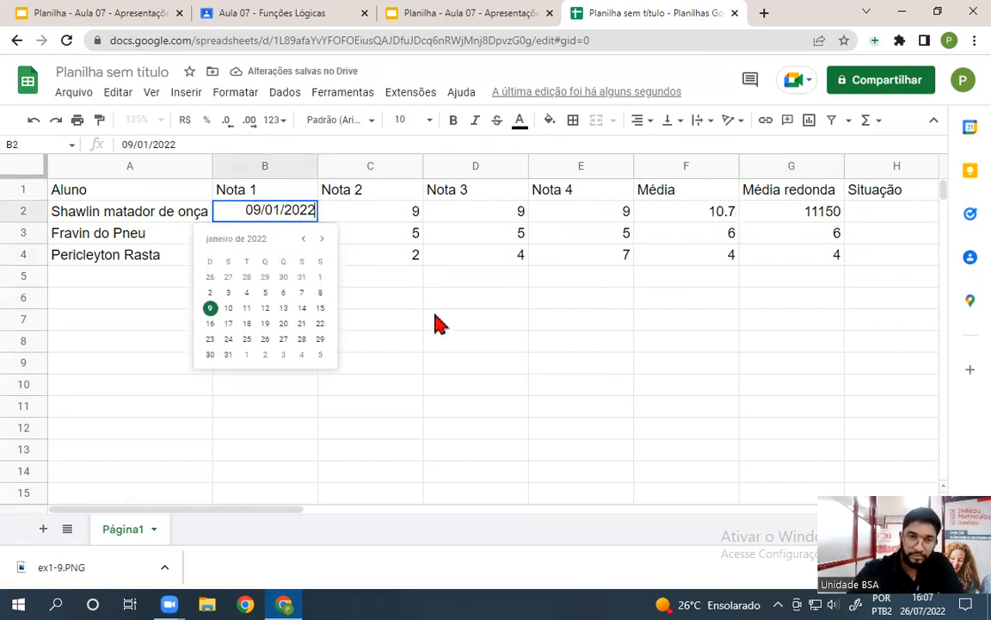
key(BackSpace)
key(BackSpace)
key(BackSpace)
key(BackSpace)
key(BackSpace)
key(BackSpace)
key(BackSpace)
key(BackSpace)
key(BackSpace)
key(BackSpace)
text(09,1)
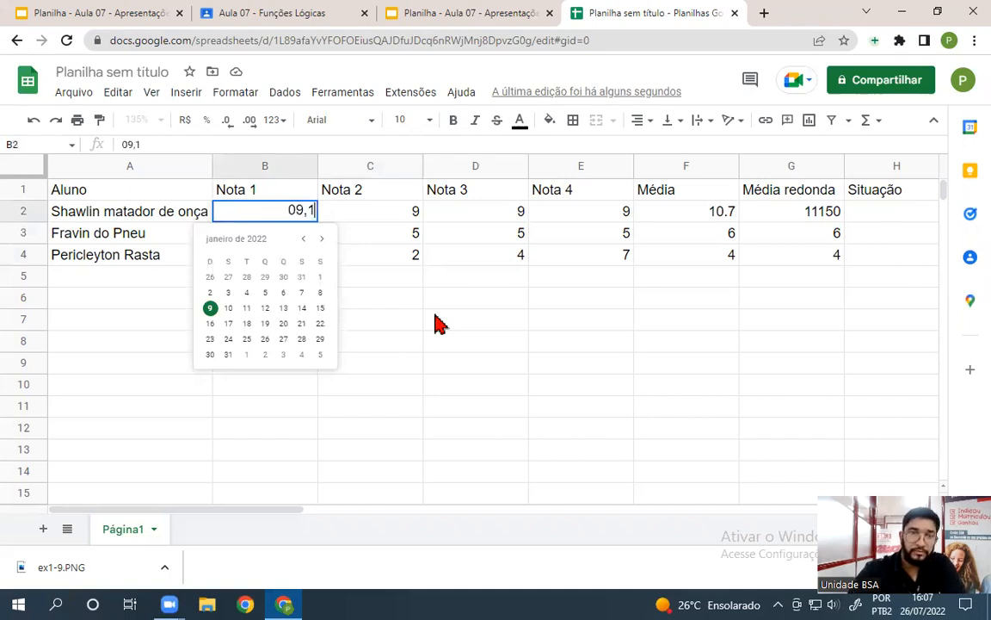
key(Return)
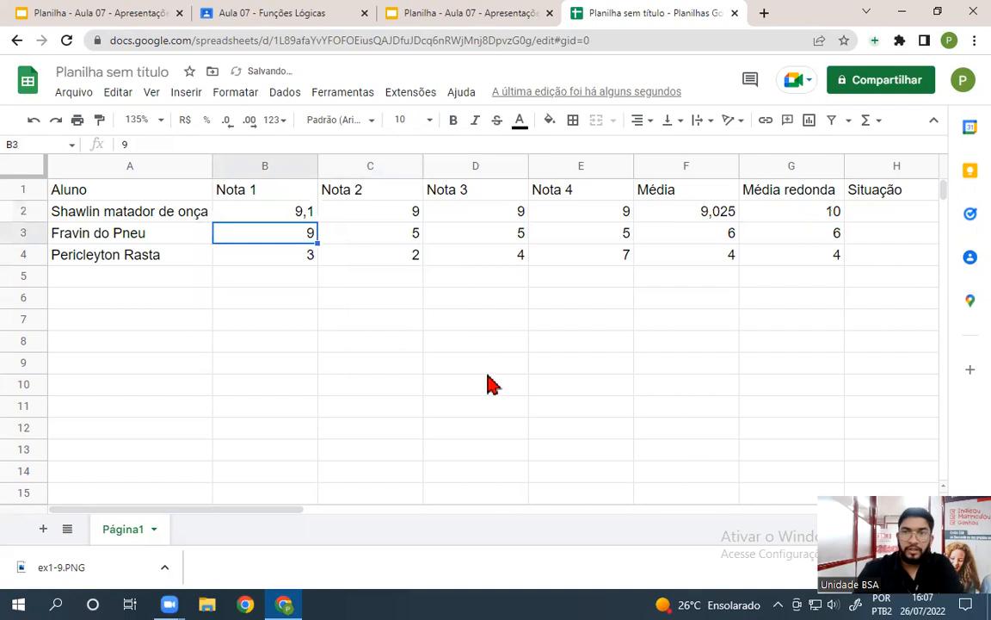
click(473, 324)
click(709, 211)
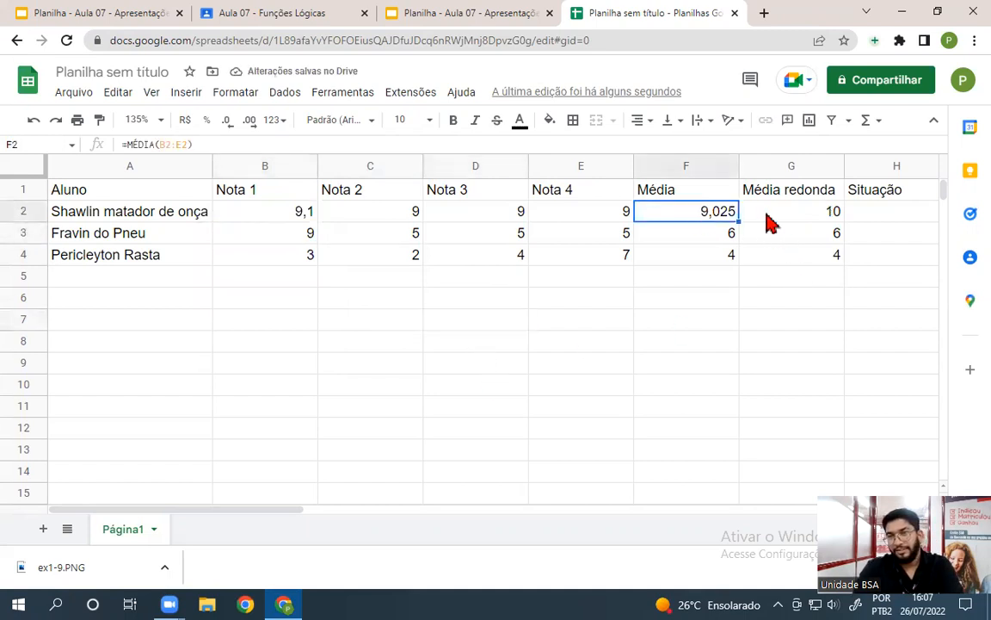
click(766, 215)
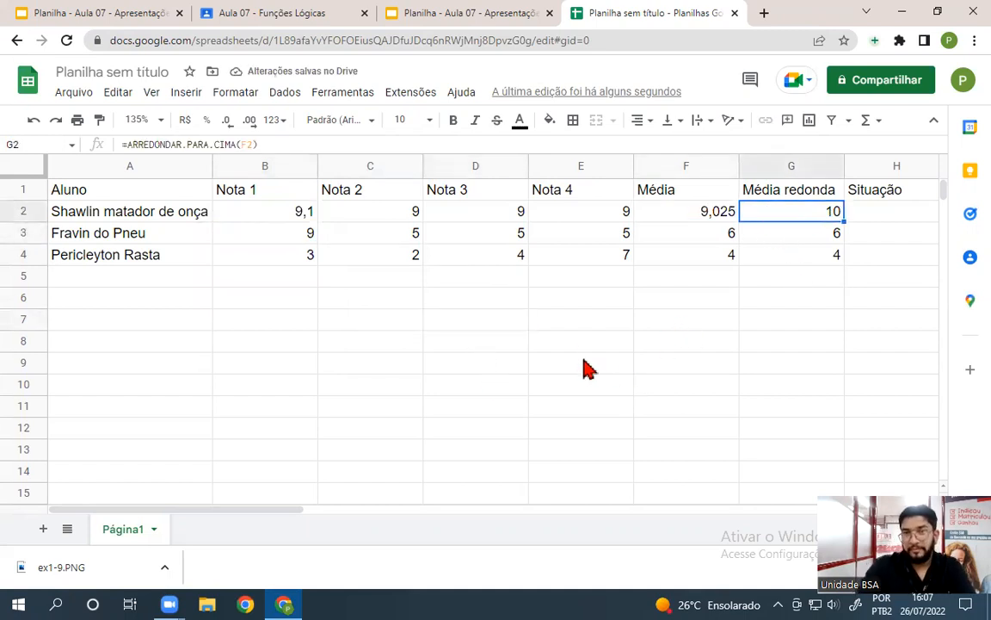
Consult the nested SE case-study slide in Google Slides and start the Situação formula in H2 with =SE(G2
click(867, 215)
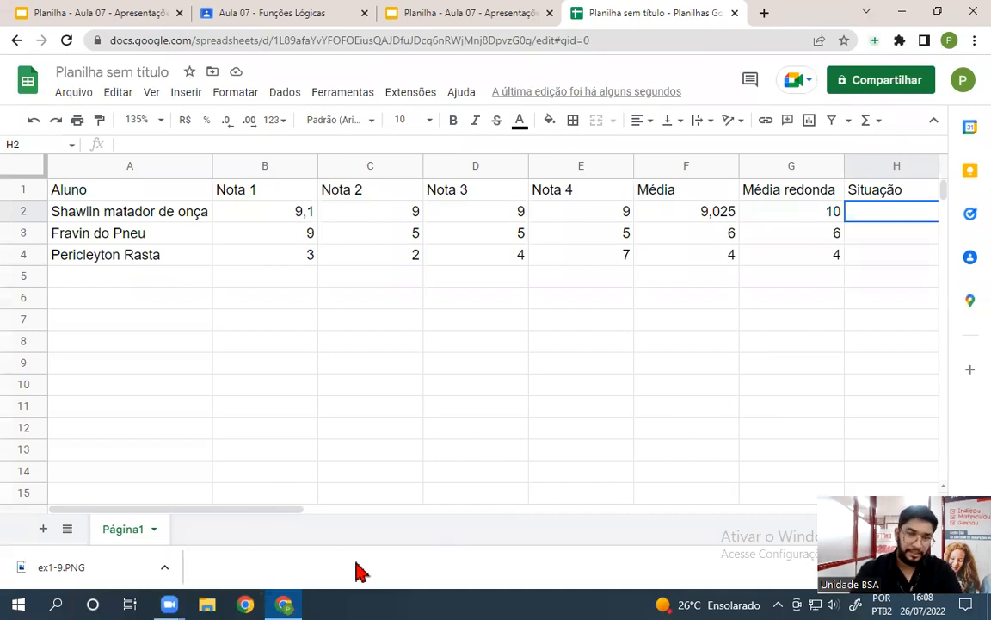
drag(166, 509, 222, 525)
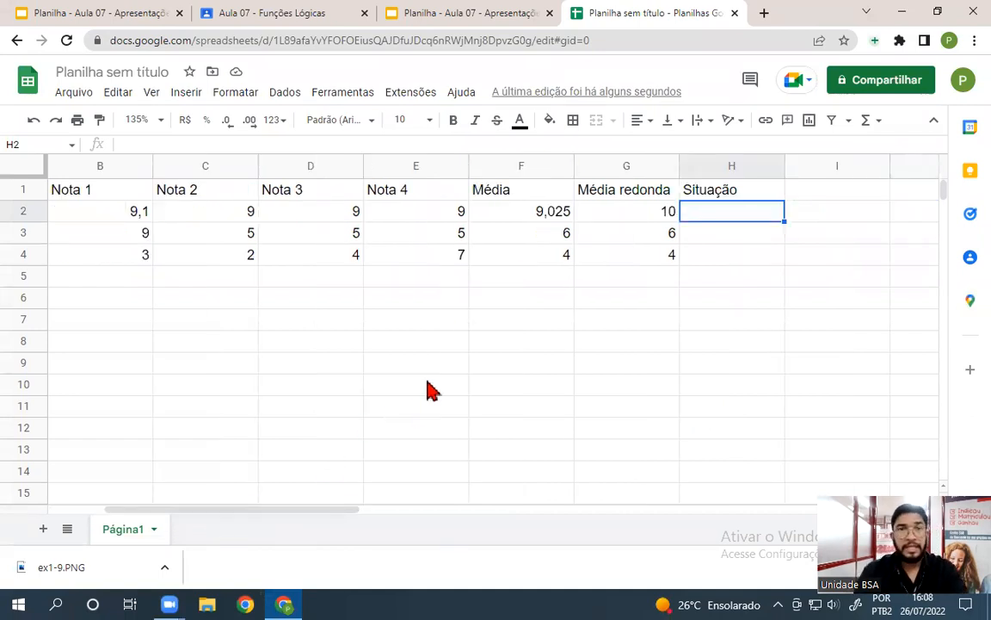
click(420, 12)
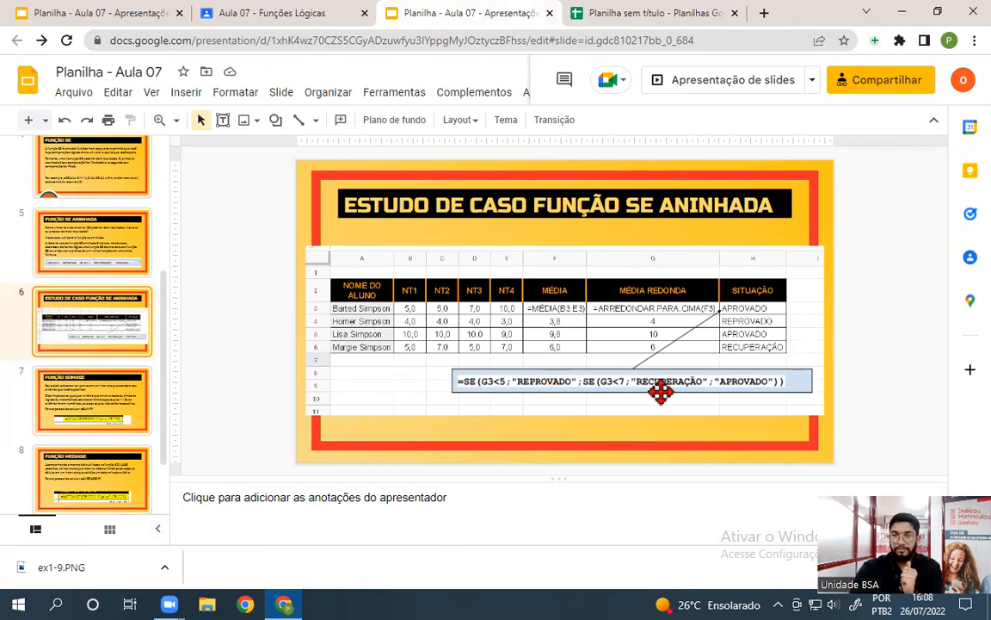
click(637, 15)
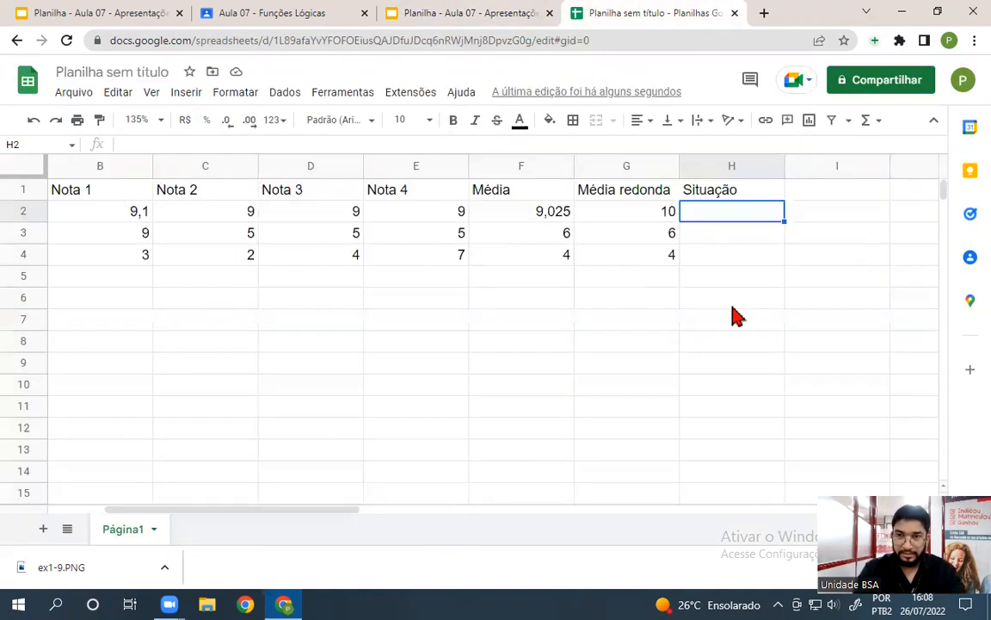
text(=)
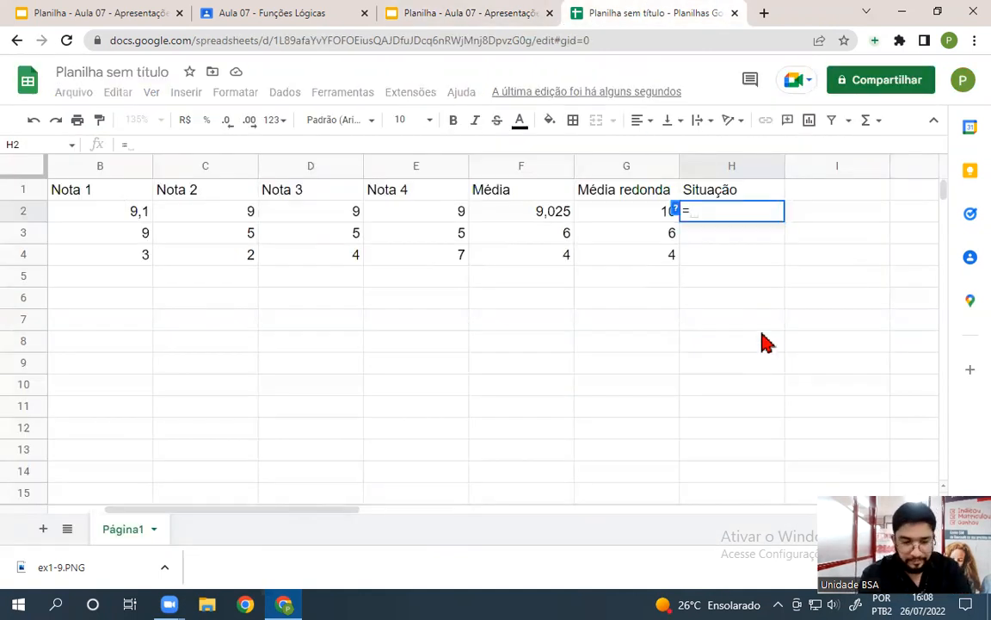
text(SE()
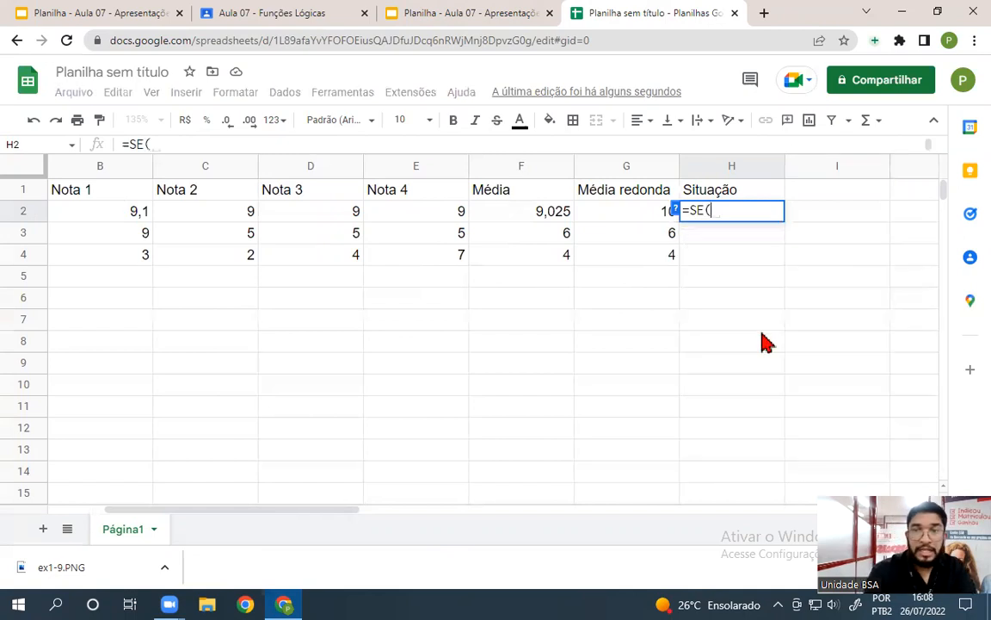
click(614, 217)
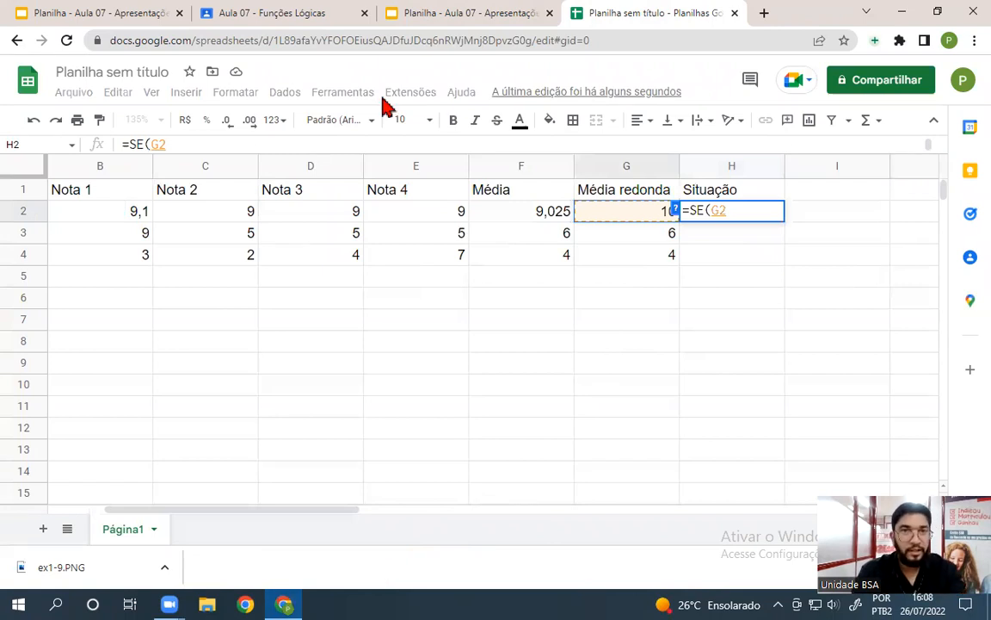
Following the formula on the case-study slide, extend the H2 formula with the test <5 and the true result "REPROVADO"
click(453, 12)
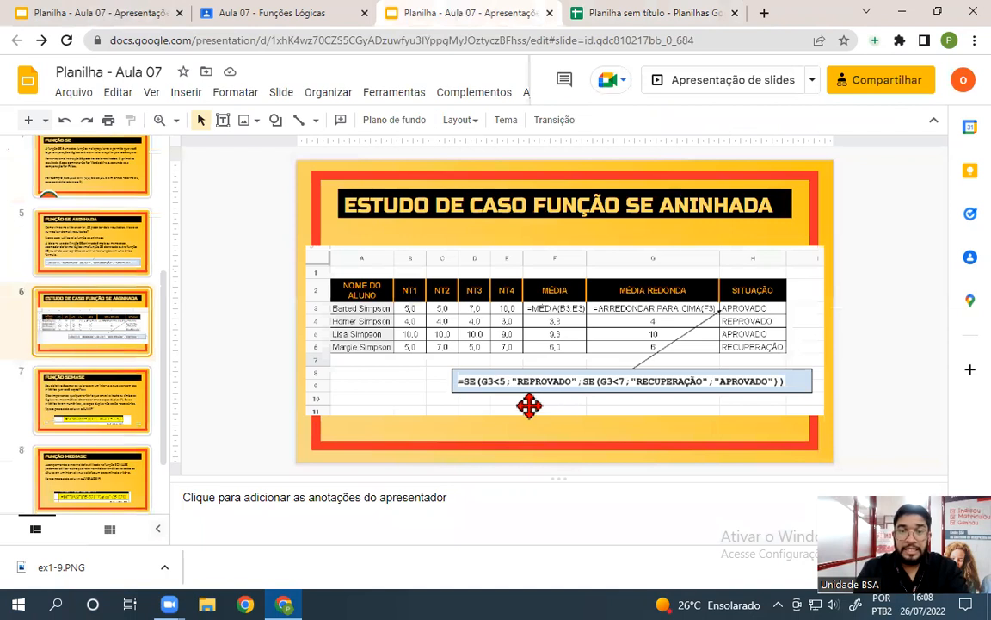
click(651, 12)
text(<)
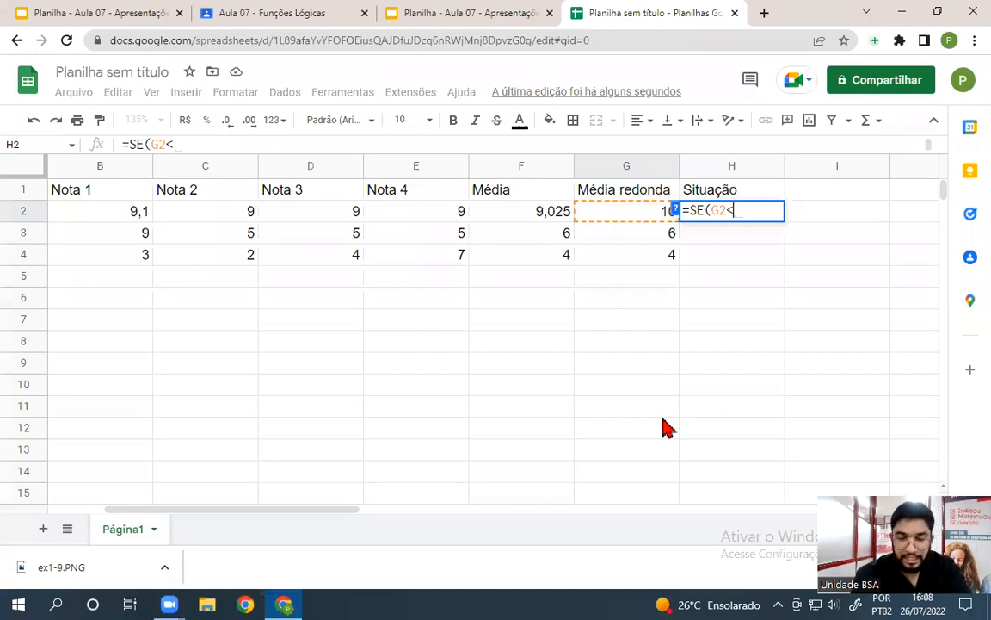
text(5)
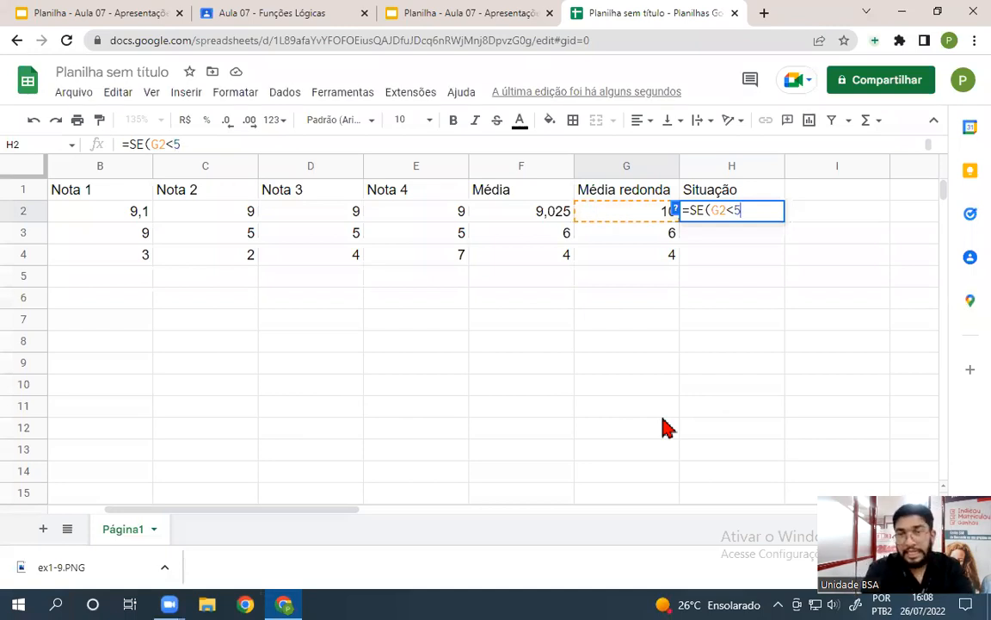
text(;")
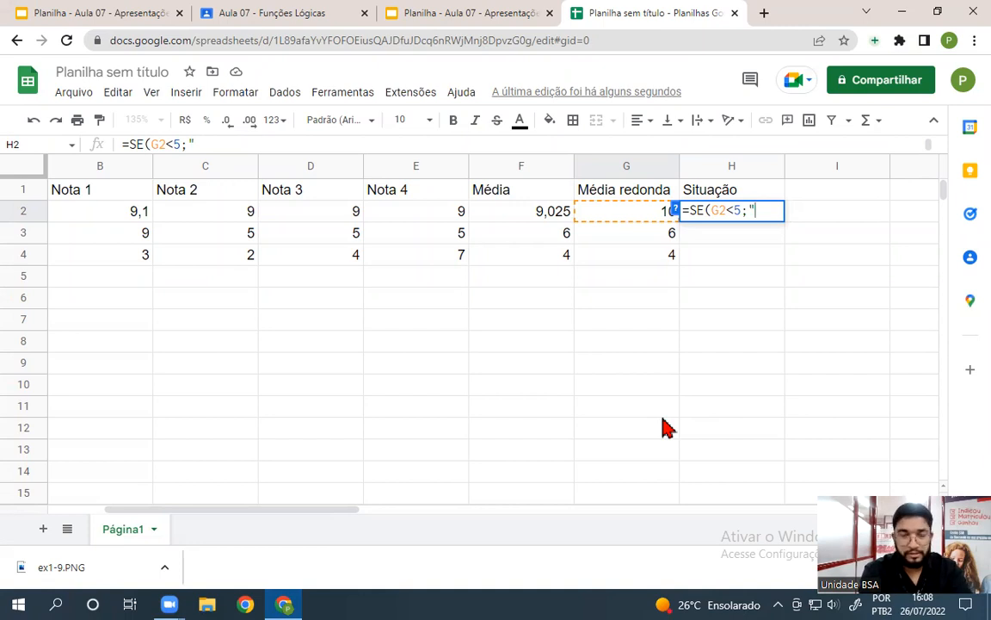
text(REPROVADO)
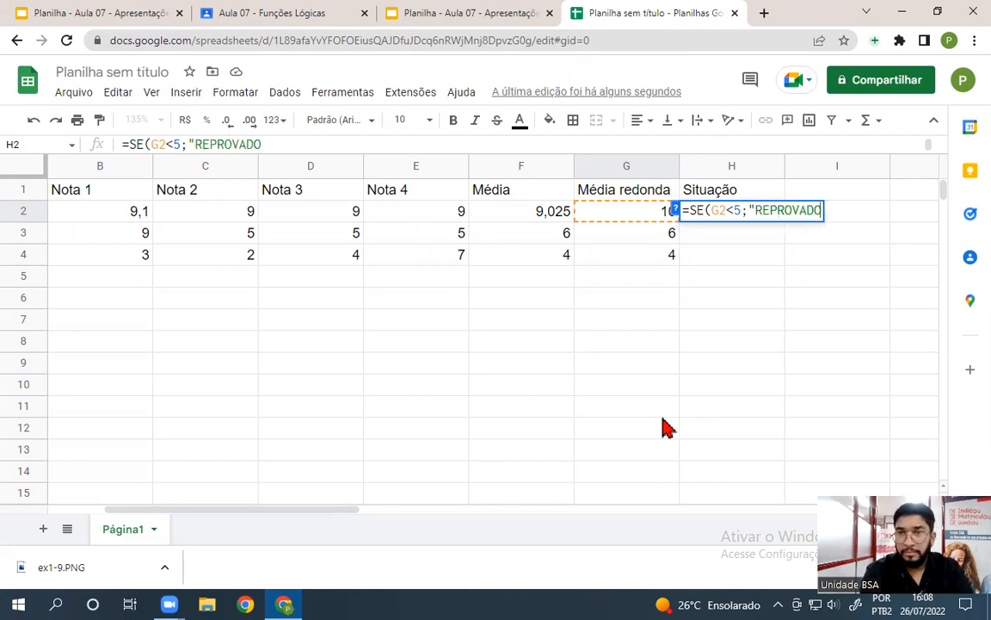
text(")
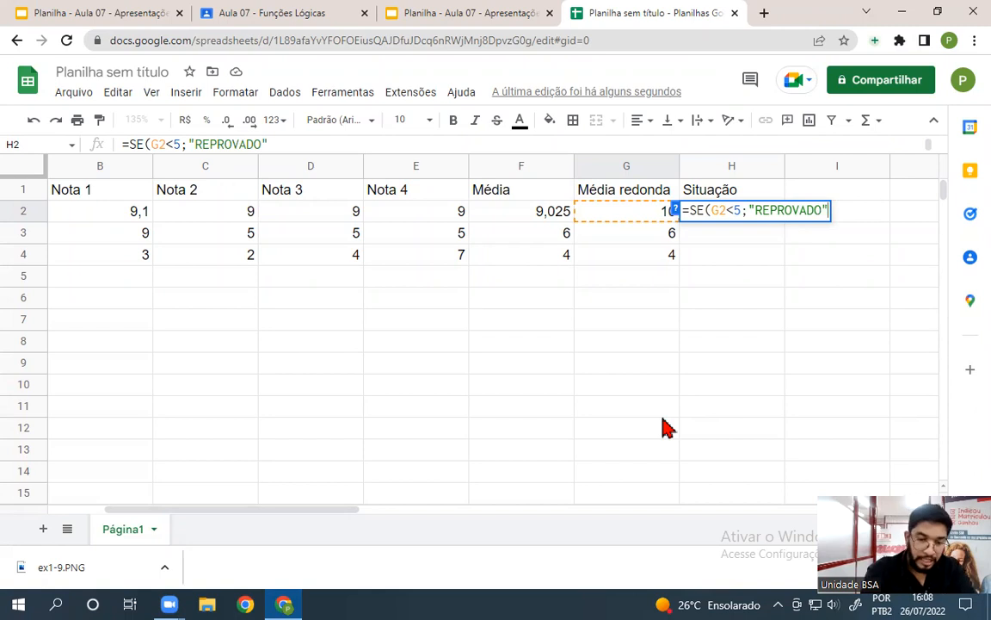
text(;)
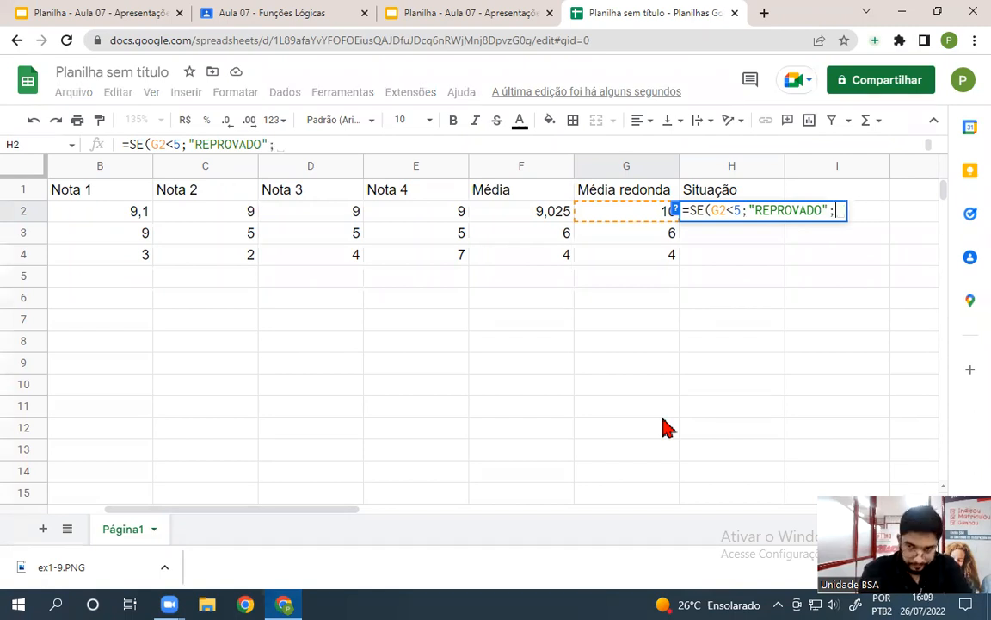
Nest a second SE function as the false argument of the H2 formula, with the test G2<7
text(SE)
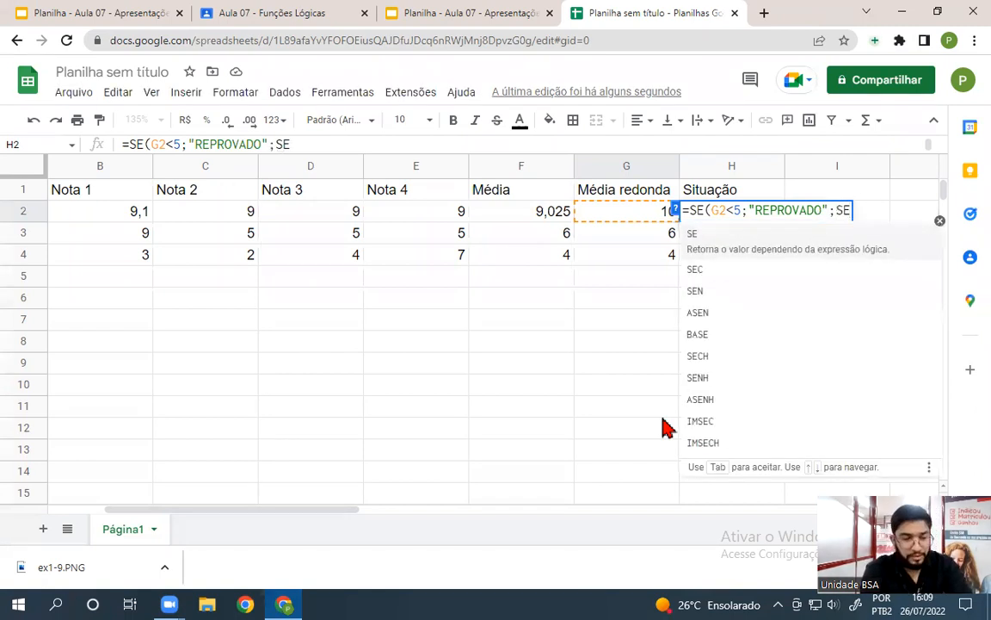
text(()
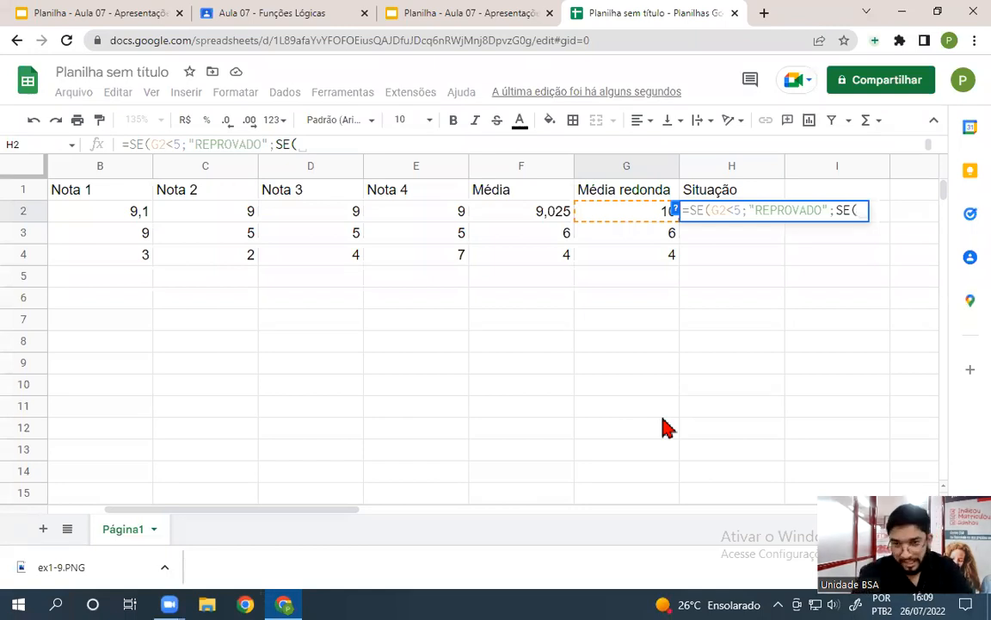
click(617, 215)
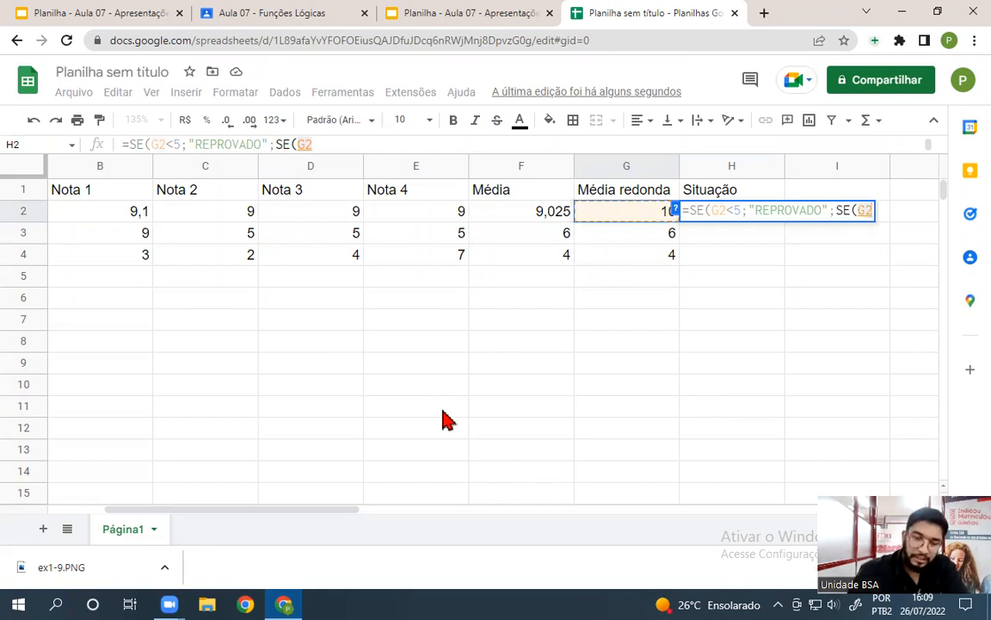
text(<)
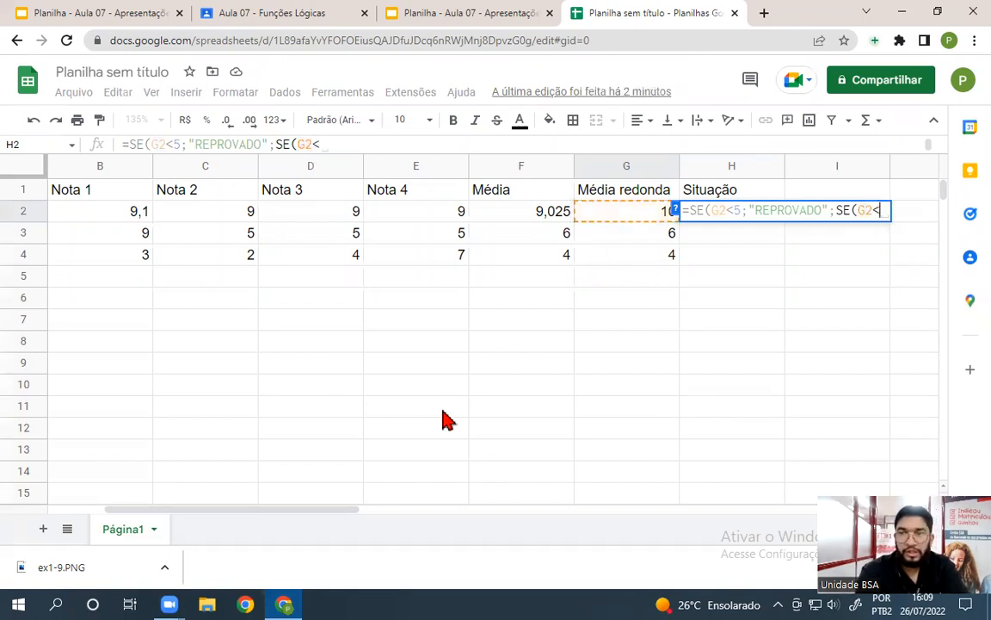
text(7)
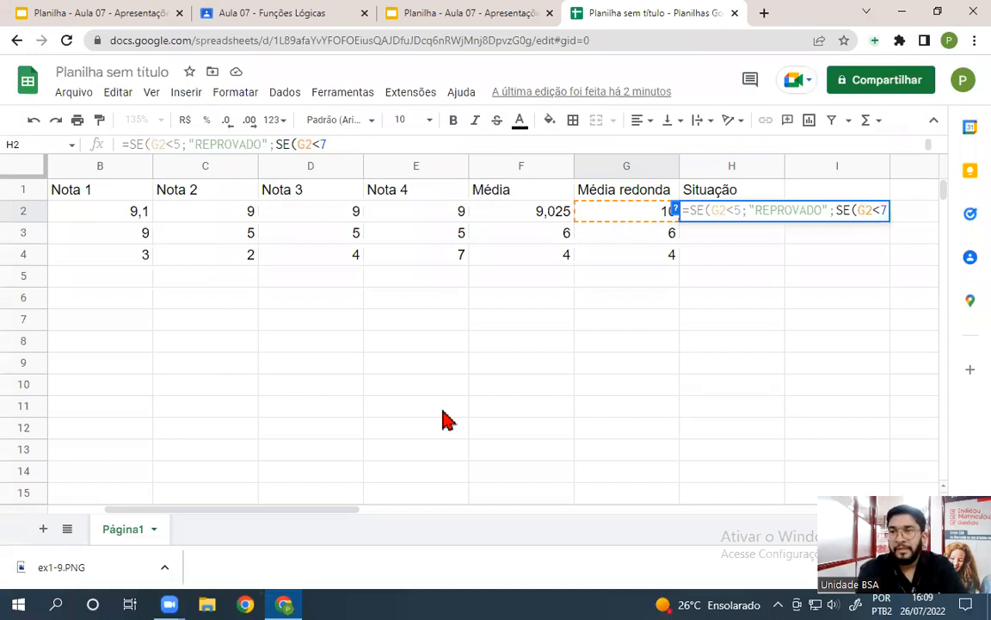
text(;)
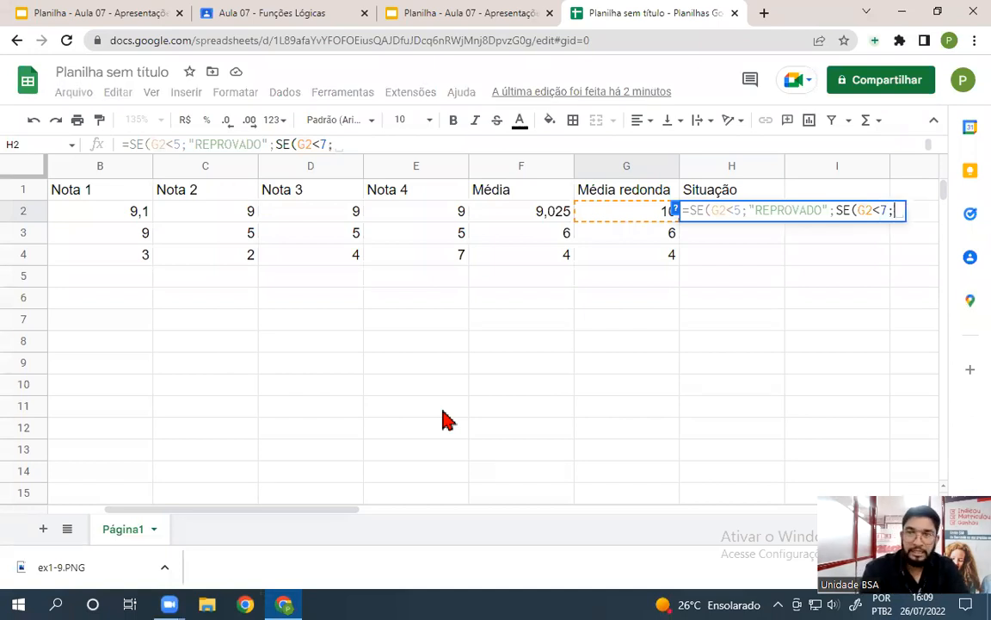
Add "RECUPERAÇÃO" as the true result of the nested SE in the H2 formula
text(")
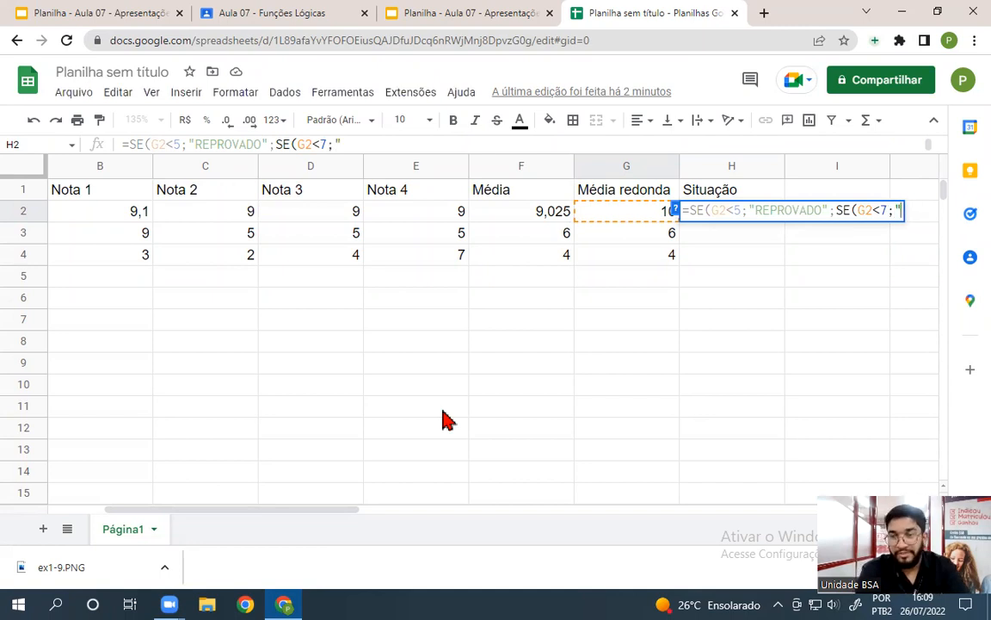
text(RECU)
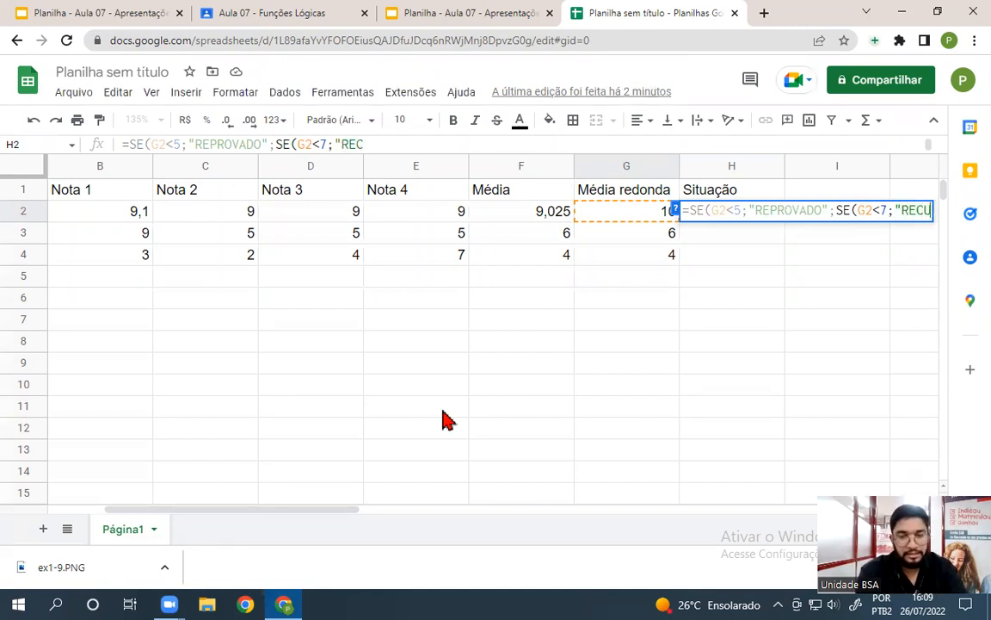
text(PERAÇ)
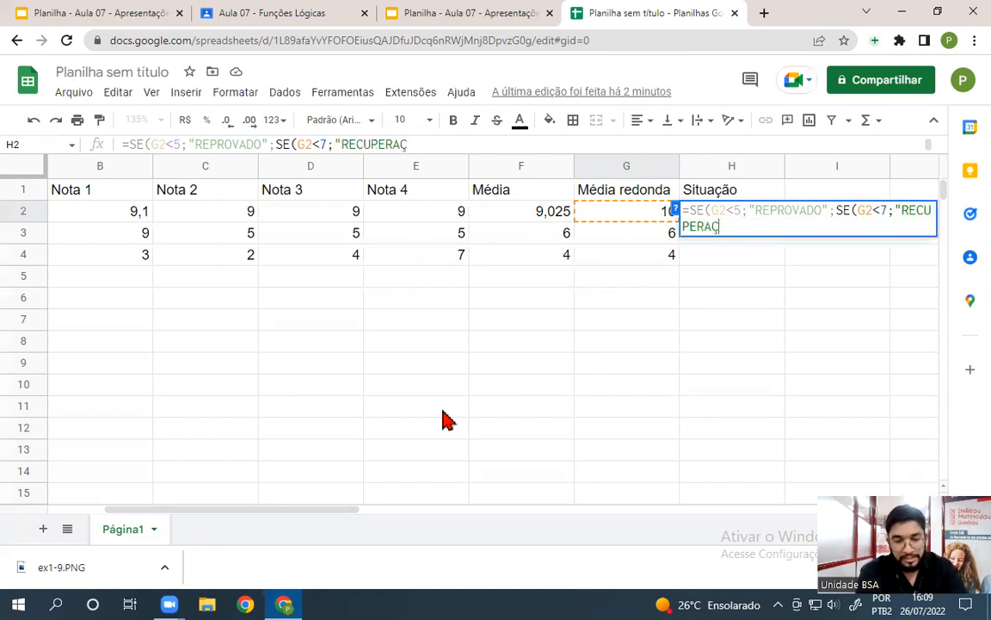
text(ÃO')
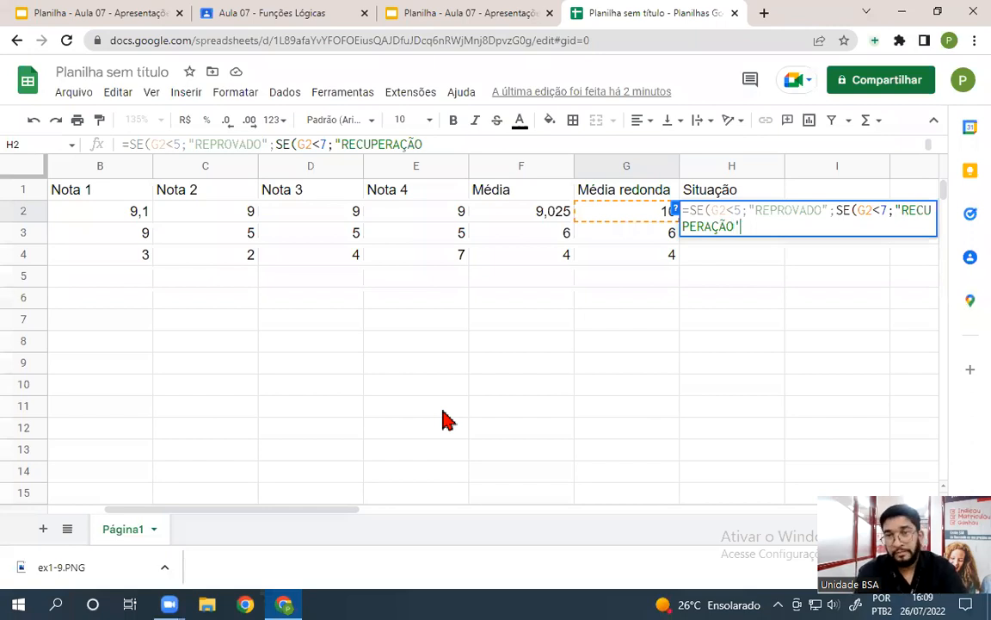
key(BackSpace)
text(")
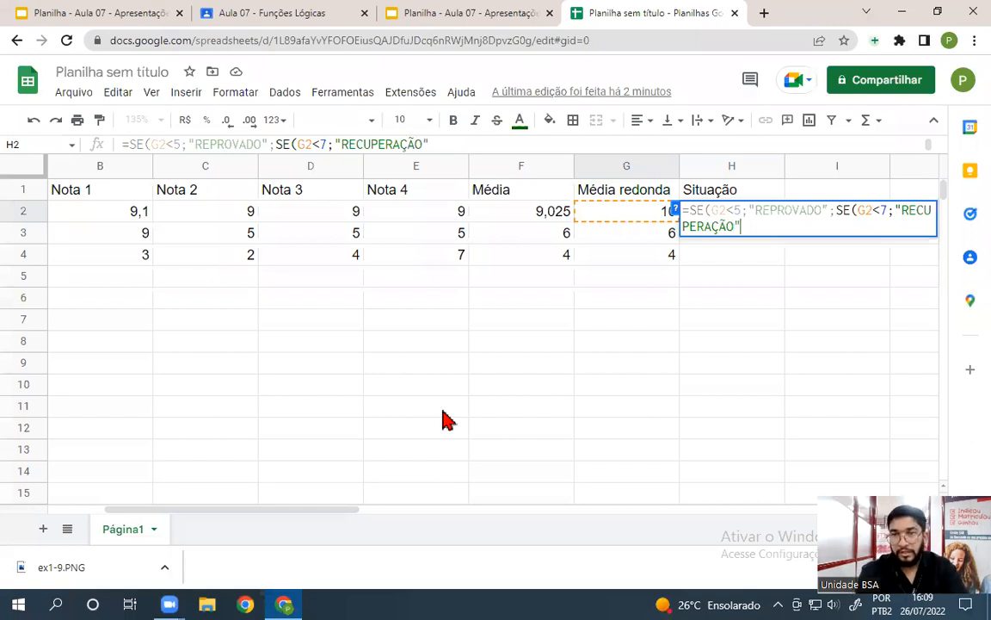
text(;)
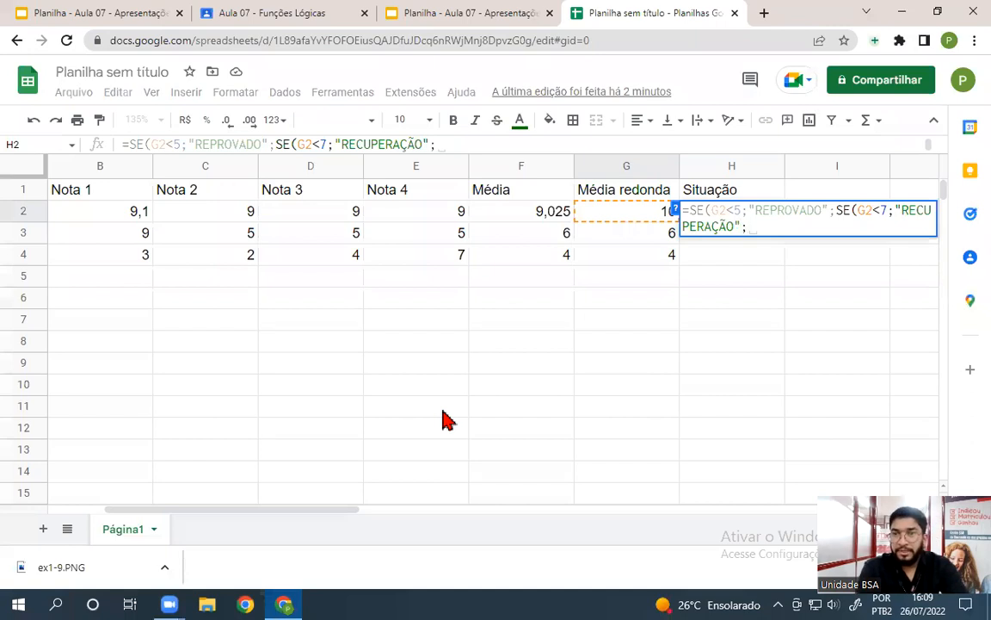
Add "APROVADO" as the nested SE's false result in H2 and close the parentheses of both SE functions
text(")
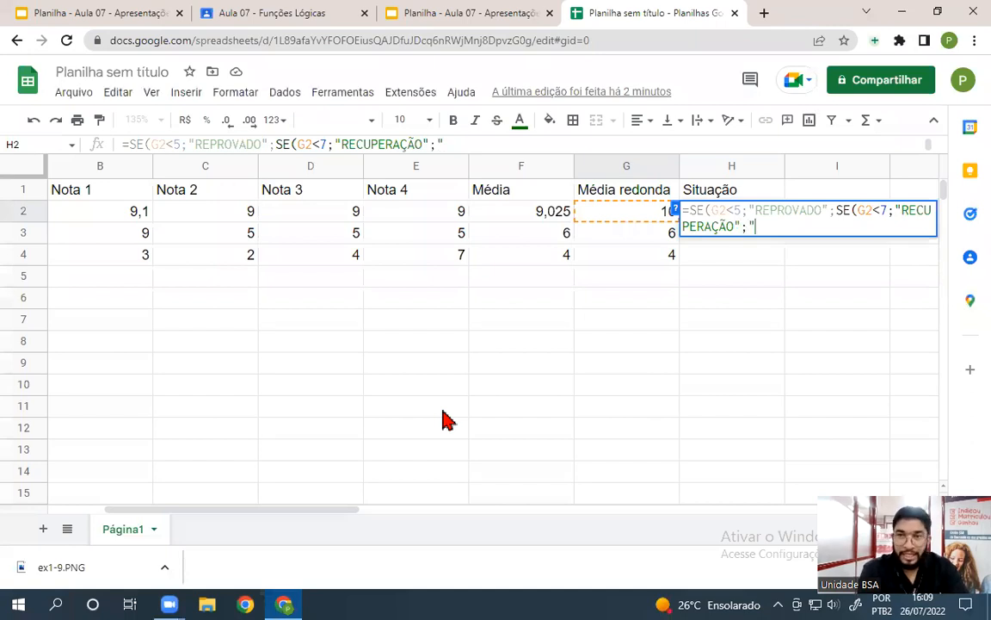
text(APROVA)
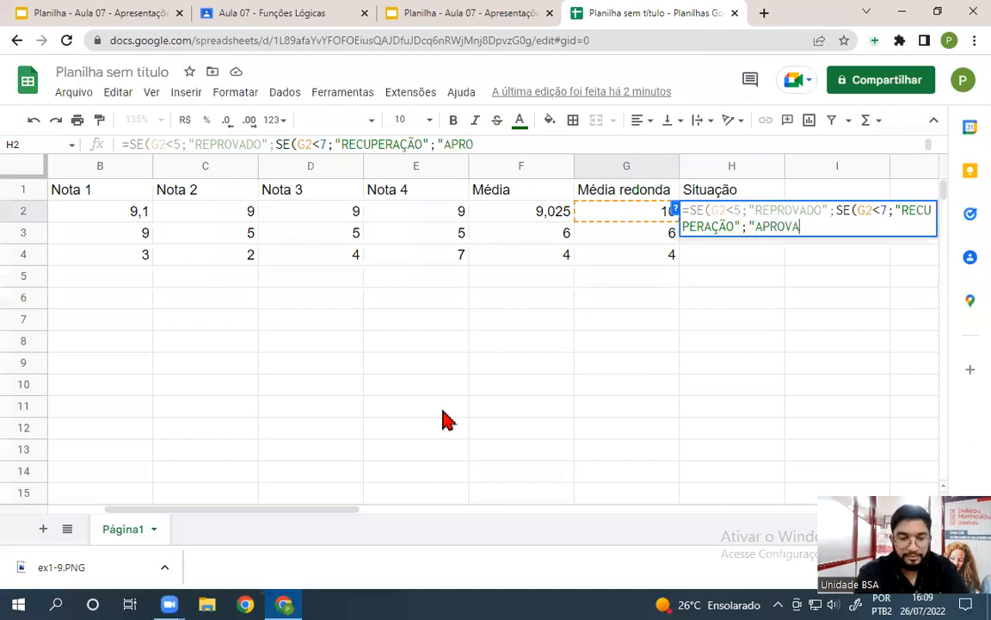
text(DO")
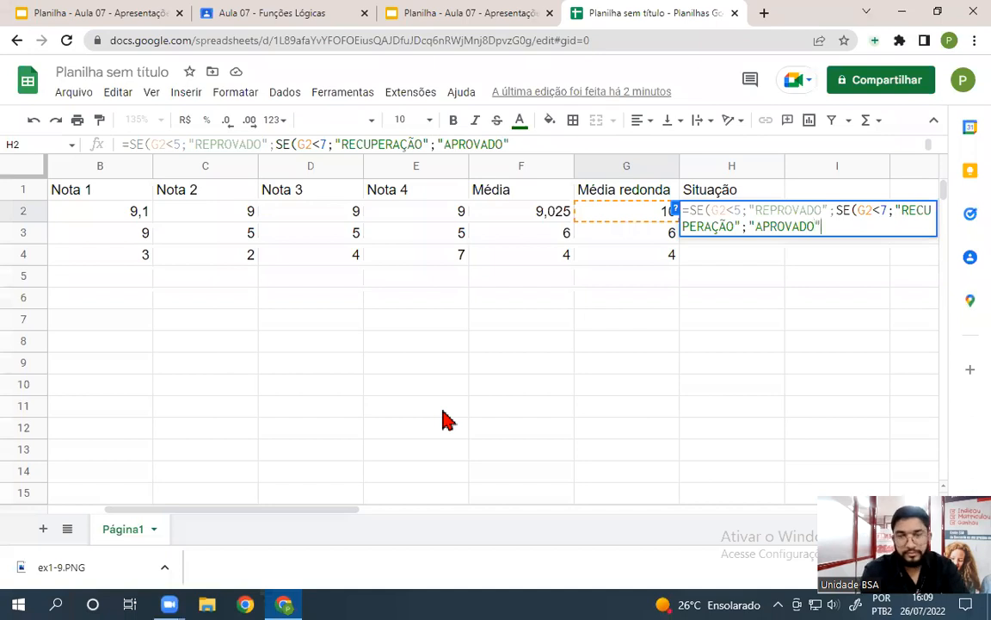
text())
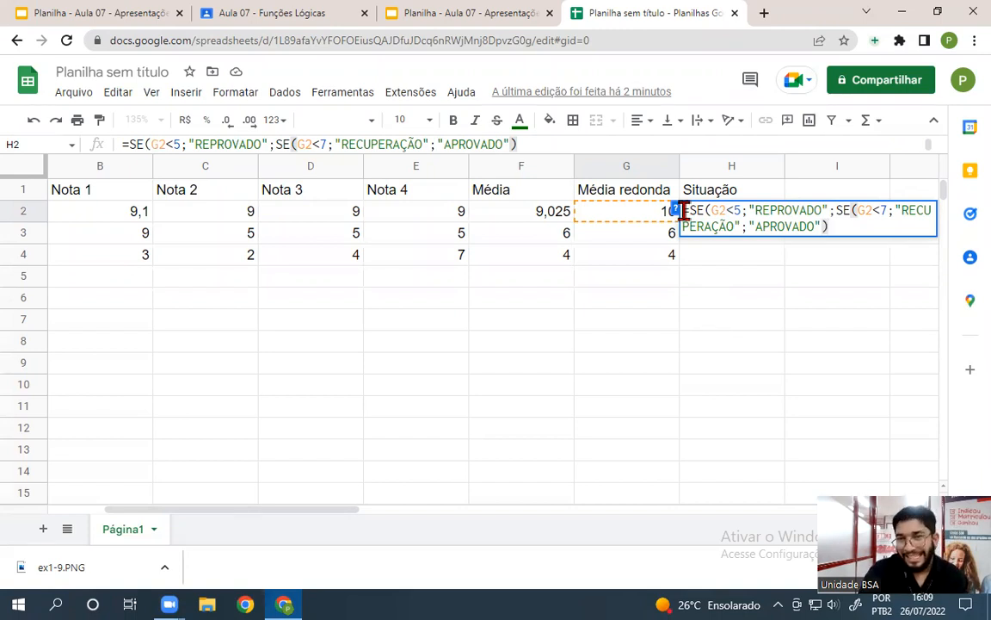
drag(685, 212, 836, 231)
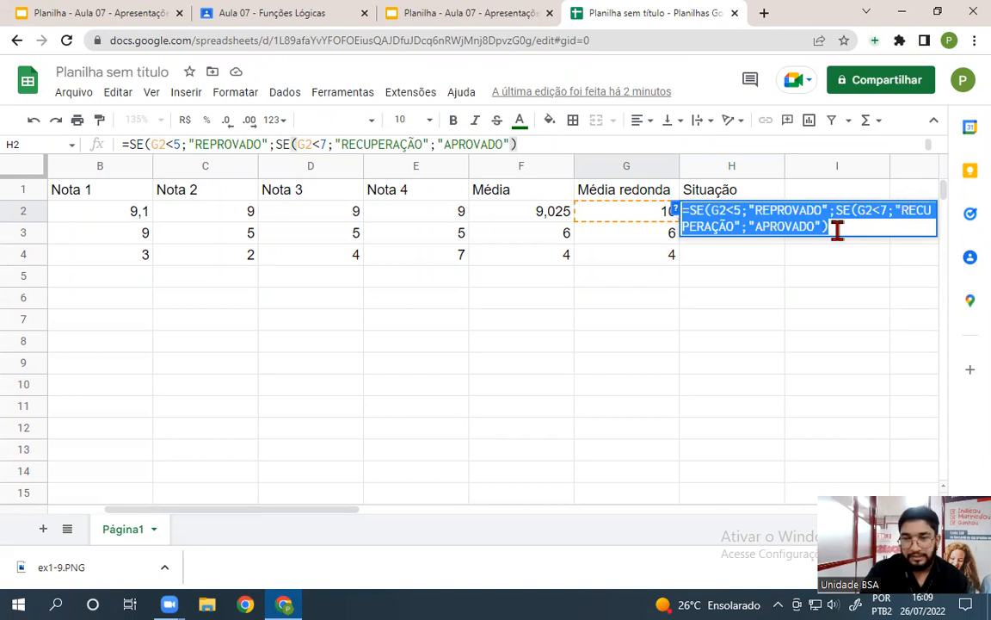
click(835, 229)
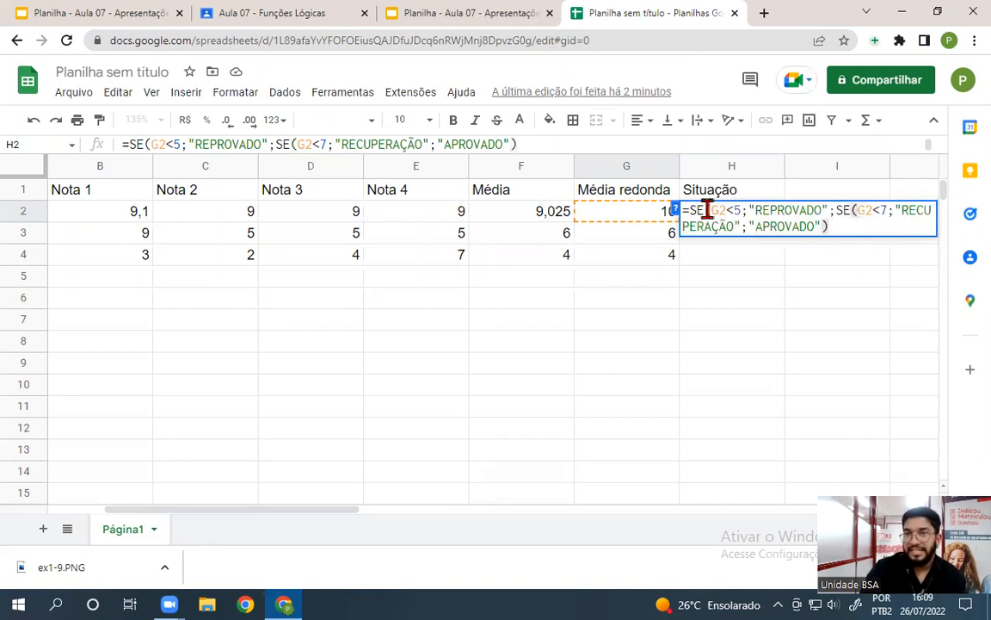
drag(687, 210, 829, 224)
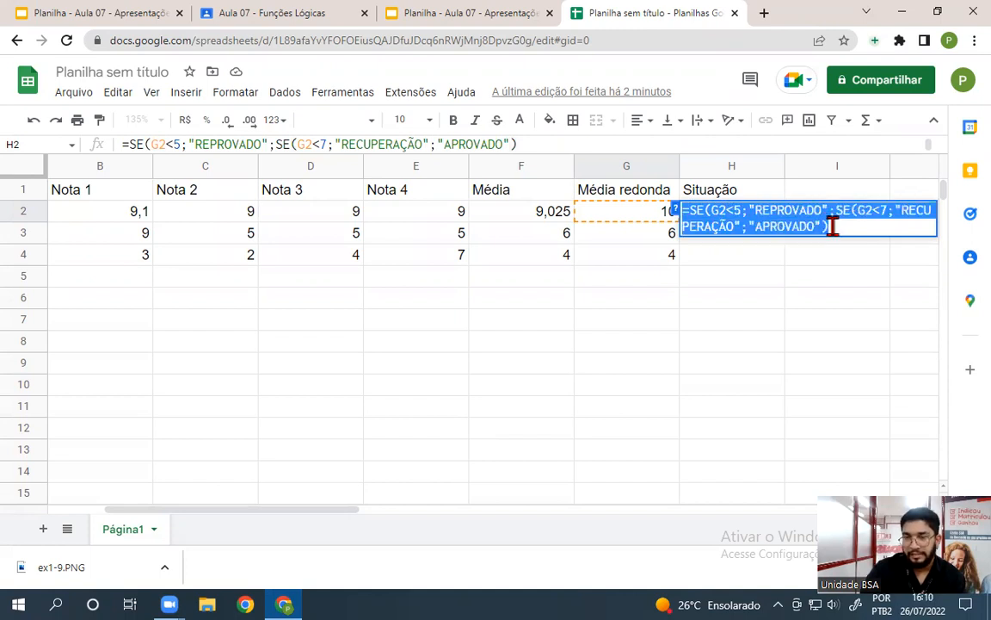
click(835, 226)
text())
Review the H2 formula part by part: the G2<5 test, "REPROVADO", the nested G2<7 test, "RECUPERAÇÃO" and "APROVADO"
click(711, 213)
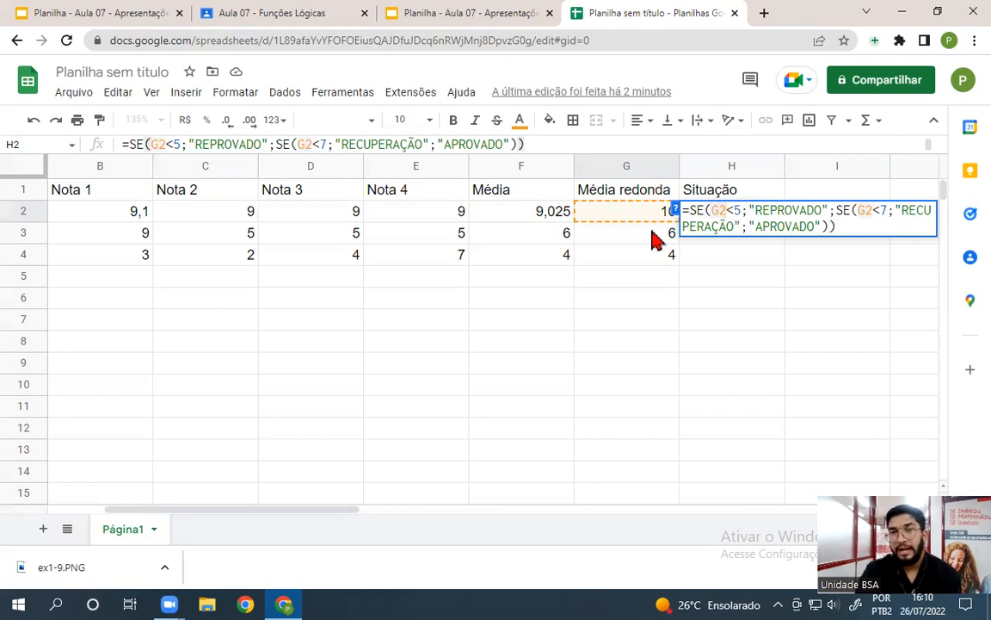
drag(712, 210, 729, 210)
click(736, 211)
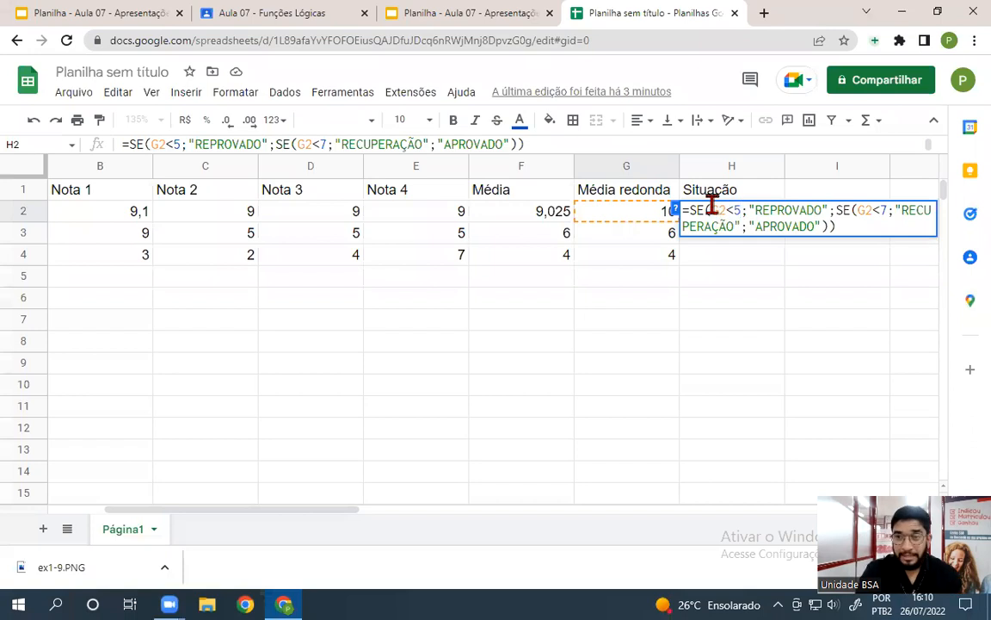
drag(711, 211, 740, 211)
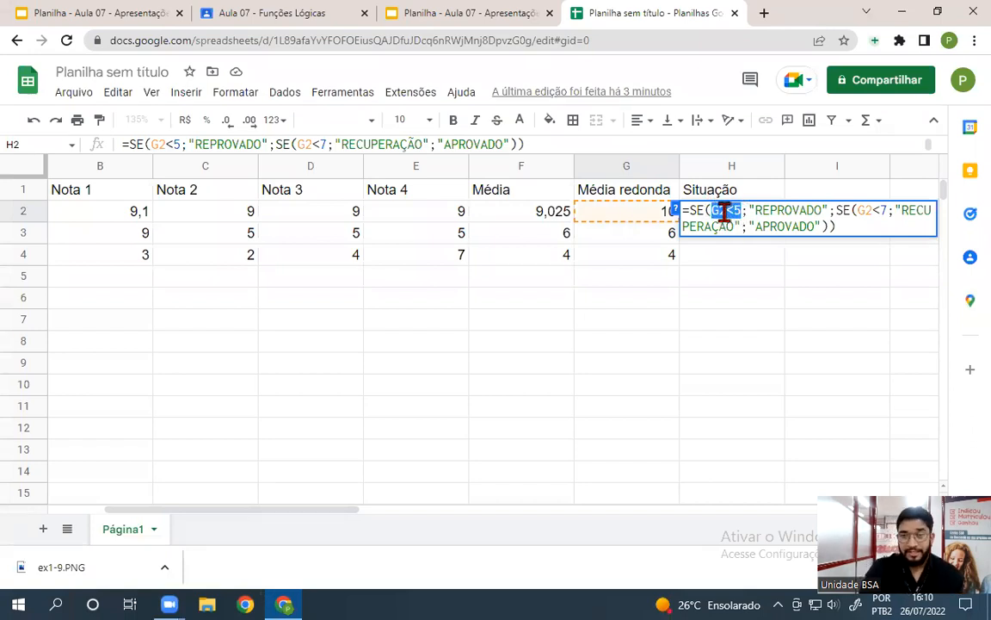
drag(750, 210, 826, 210)
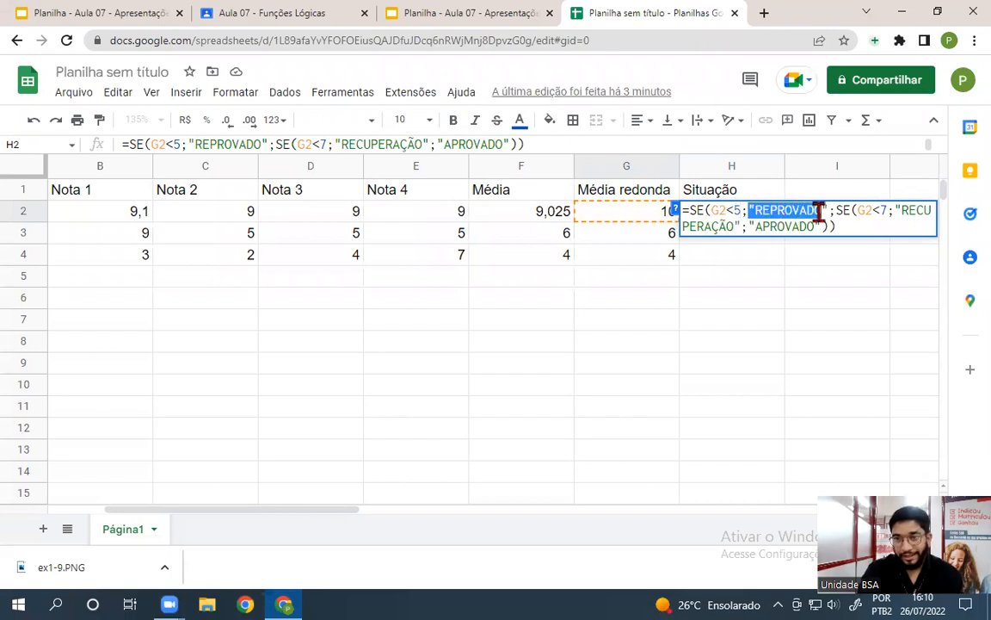
click(771, 227)
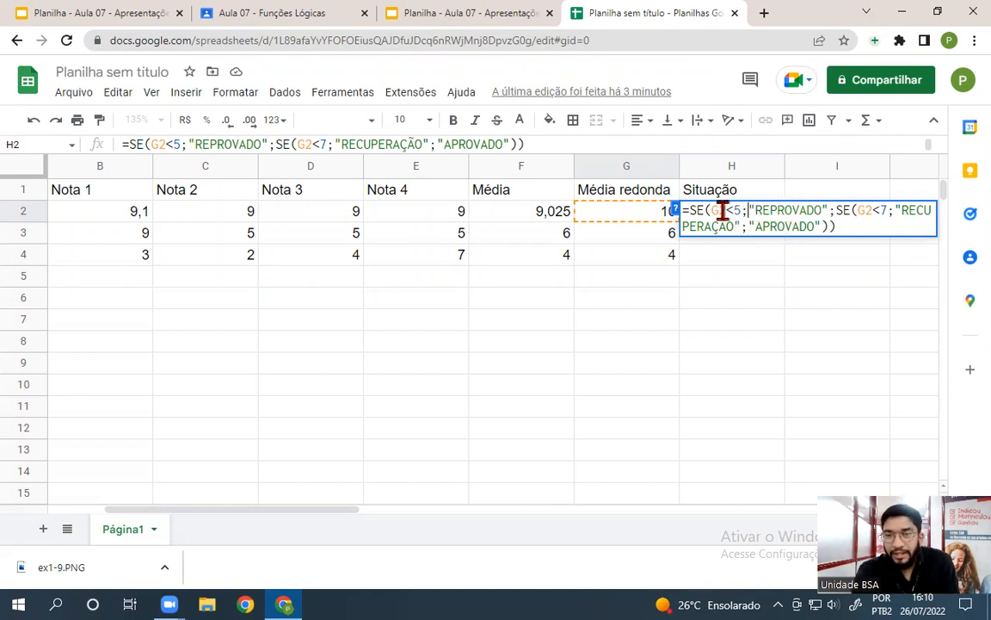
drag(709, 211, 740, 215)
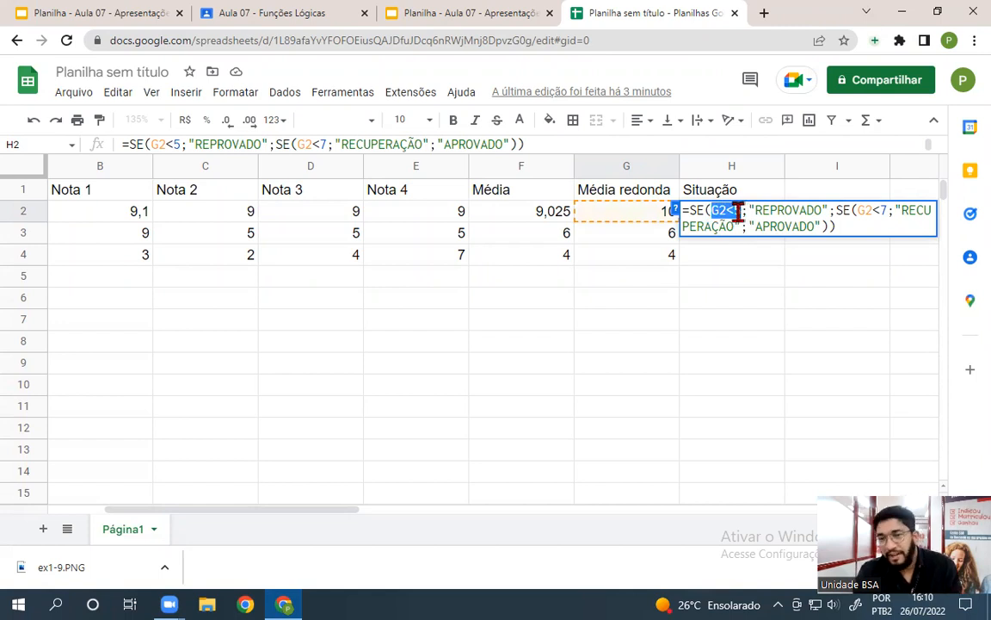
click(833, 212)
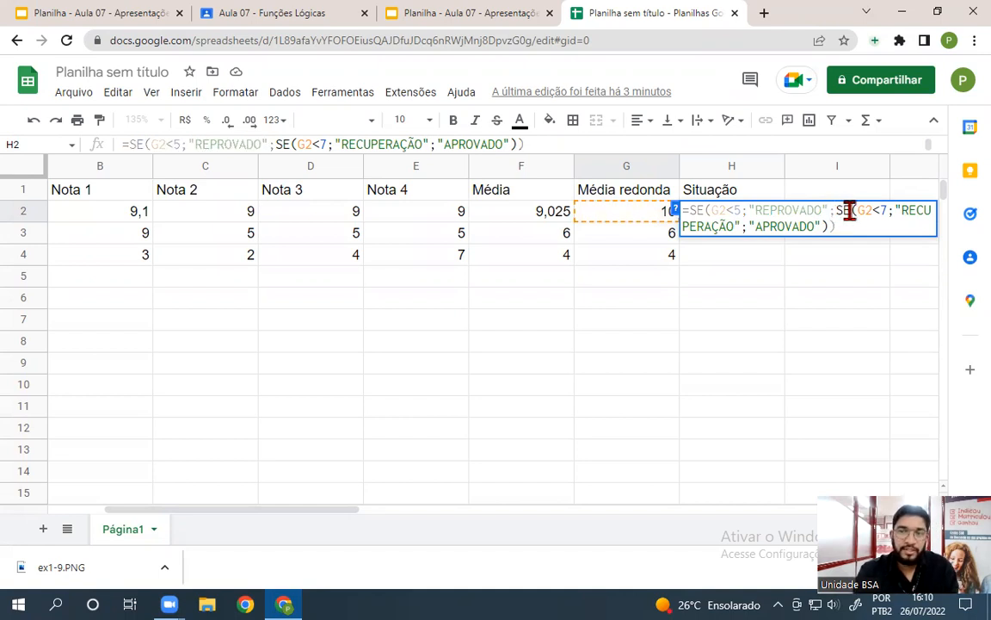
click(854, 211)
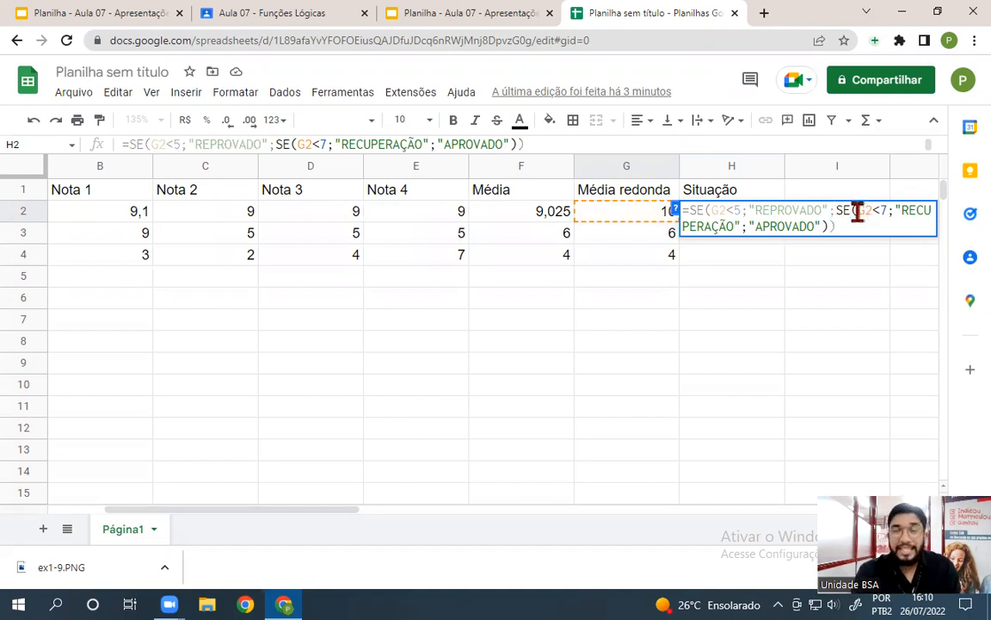
drag(860, 212, 886, 212)
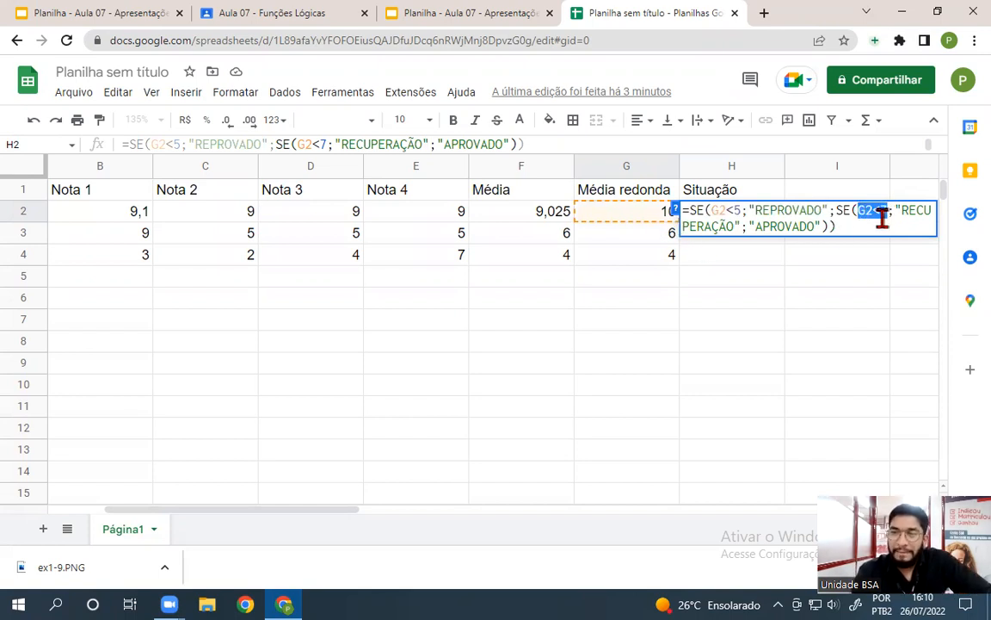
click(882, 215)
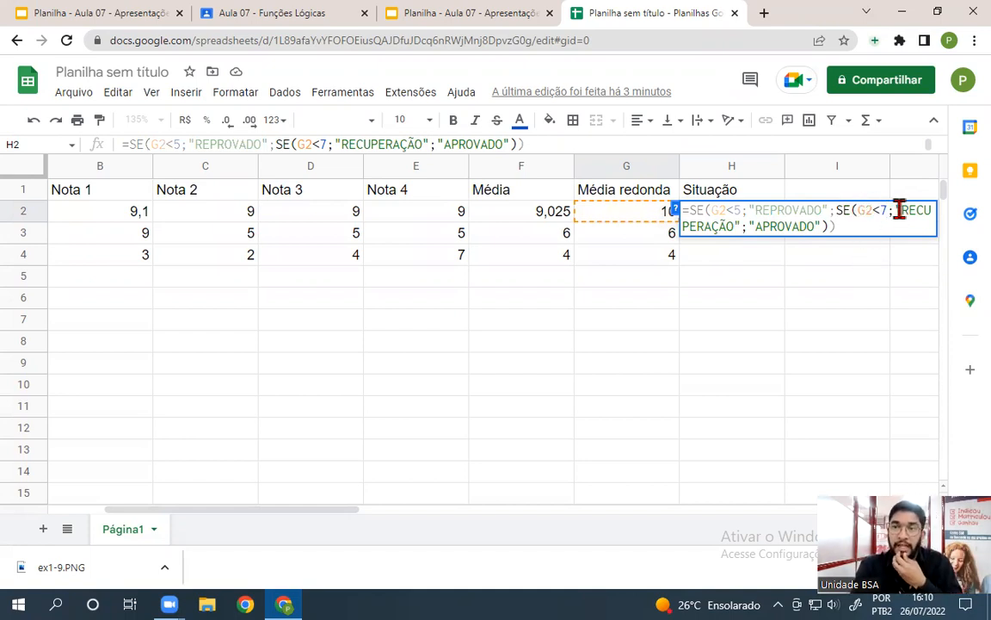
drag(897, 211, 741, 229)
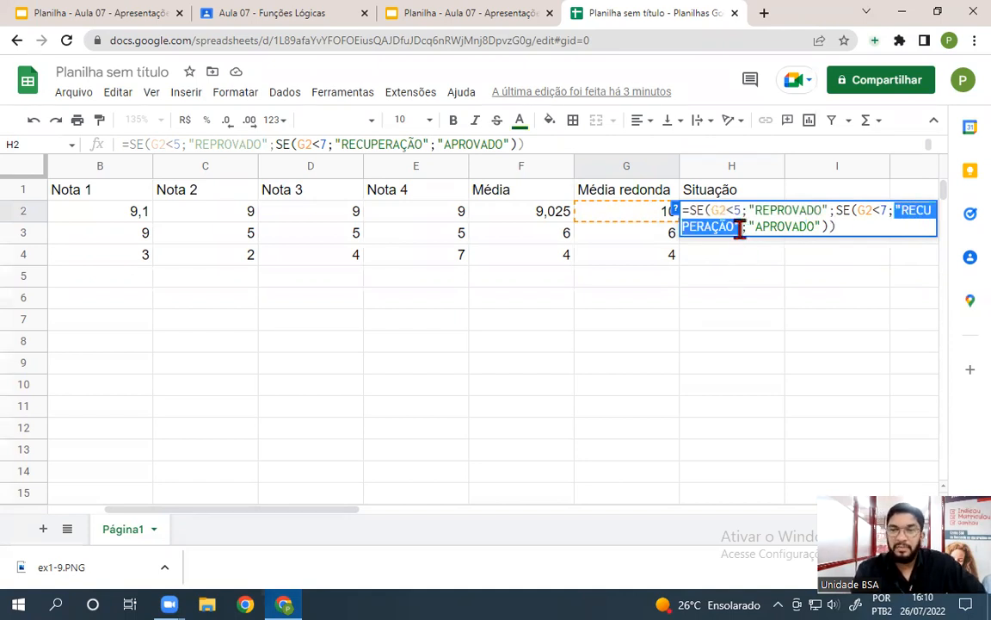
drag(749, 227, 822, 226)
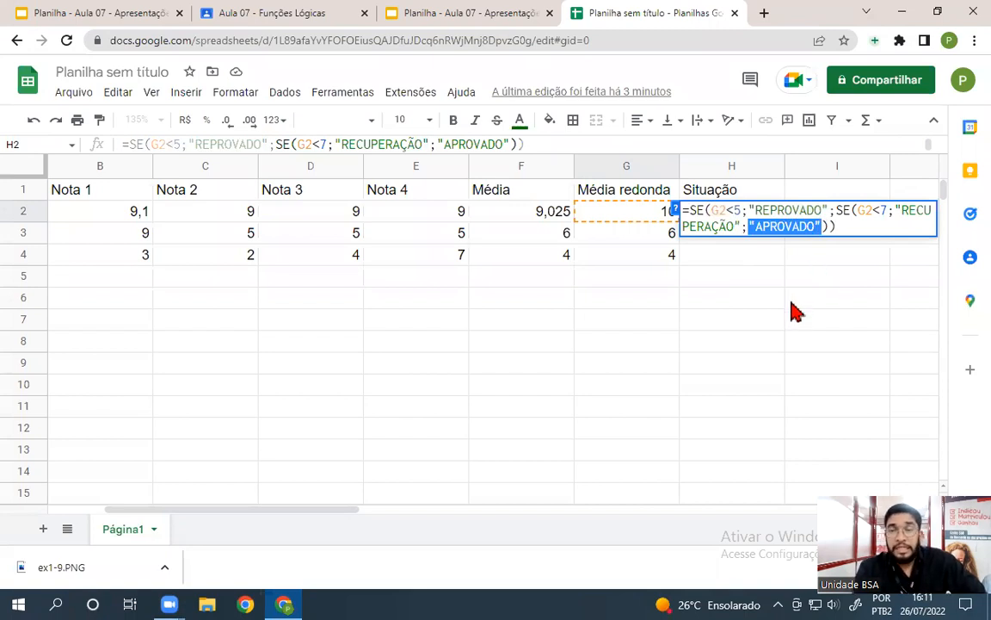
click(823, 226)
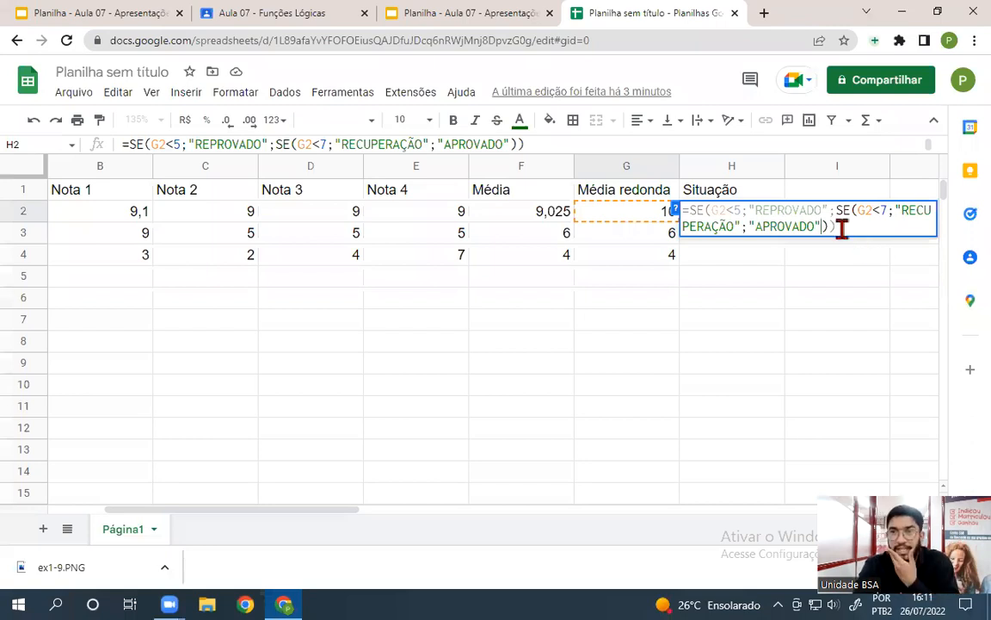
Enter the Situação formula in H2 and copy it down to H3 and H4 for the other students
key(Return)
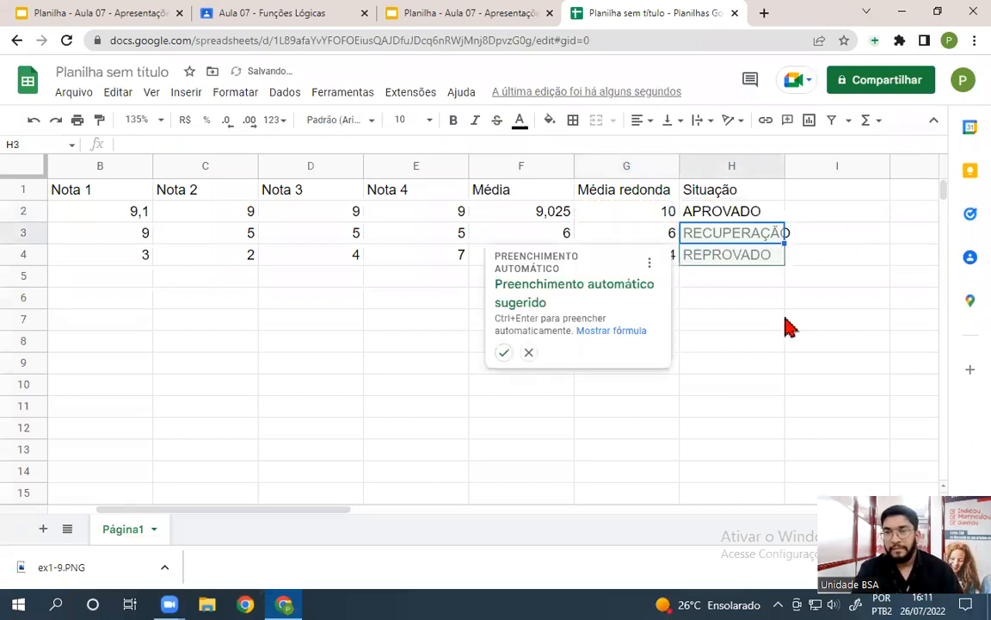
click(788, 320)
click(721, 222)
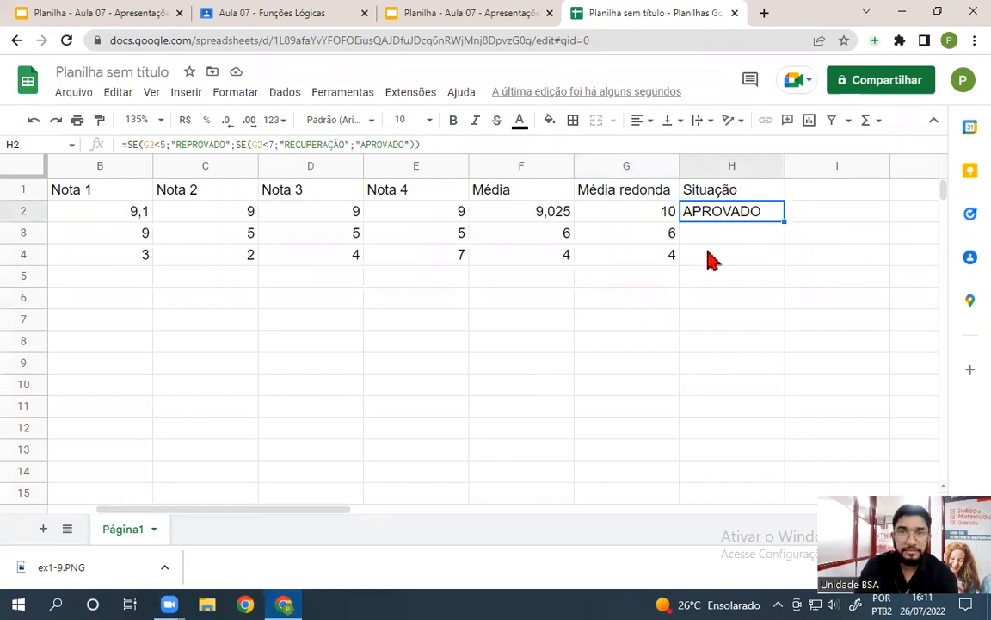
drag(784, 221, 786, 257)
click(663, 323)
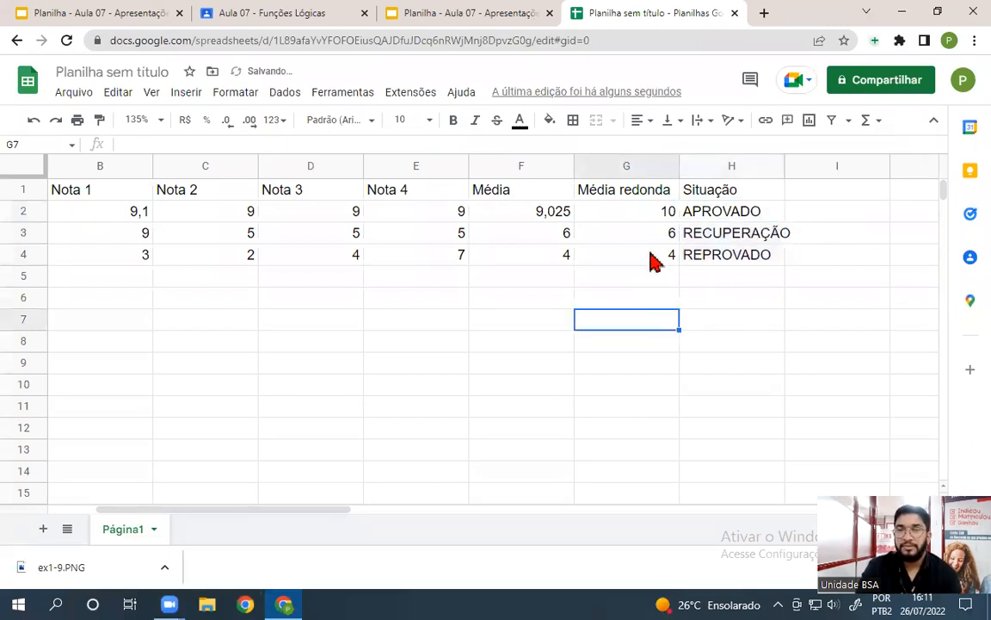
Widen the Situação column to fit its longest text
click(652, 256)
click(725, 239)
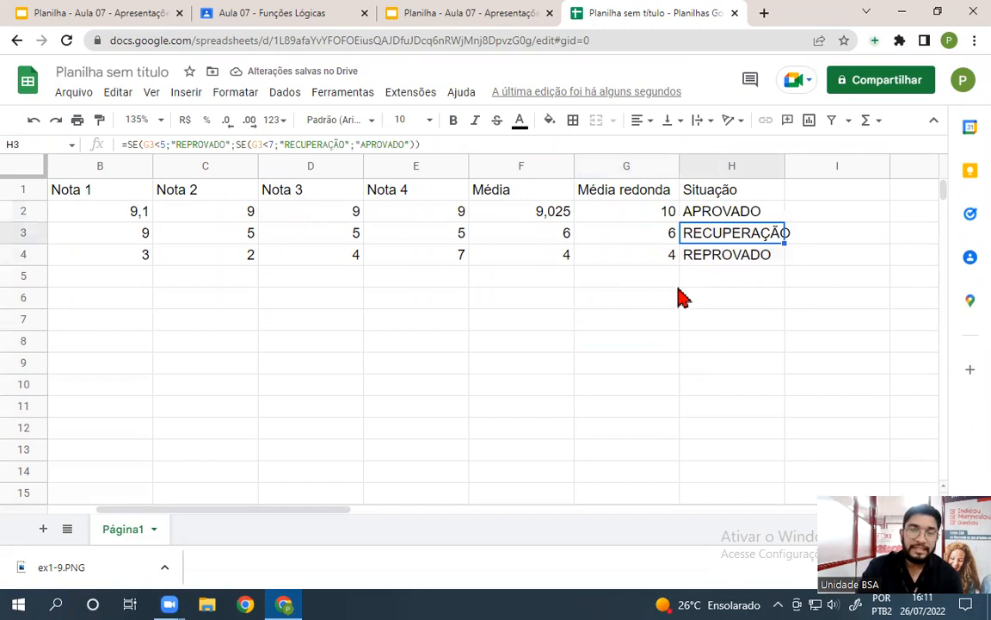
double_click(785, 172)
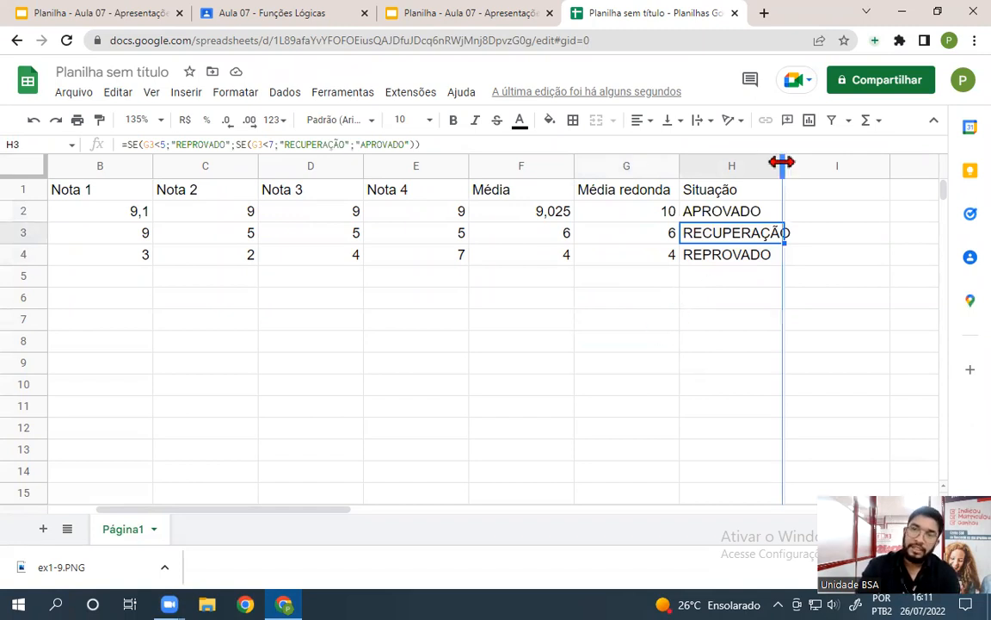
Compare the rounded average in G3 with H3's status, and examine the two SE functions in the H4 formula
click(660, 236)
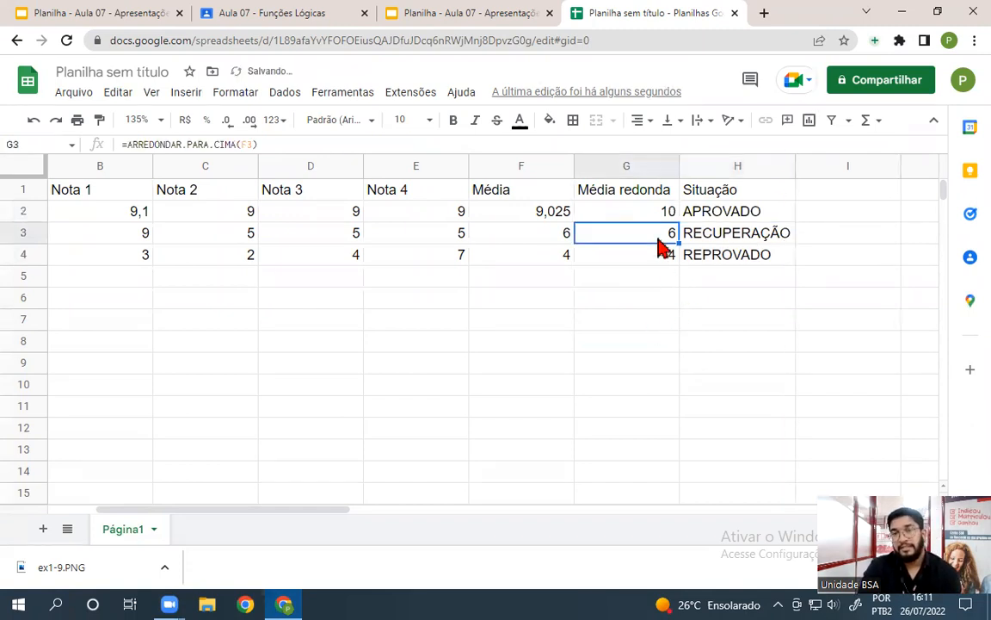
click(719, 239)
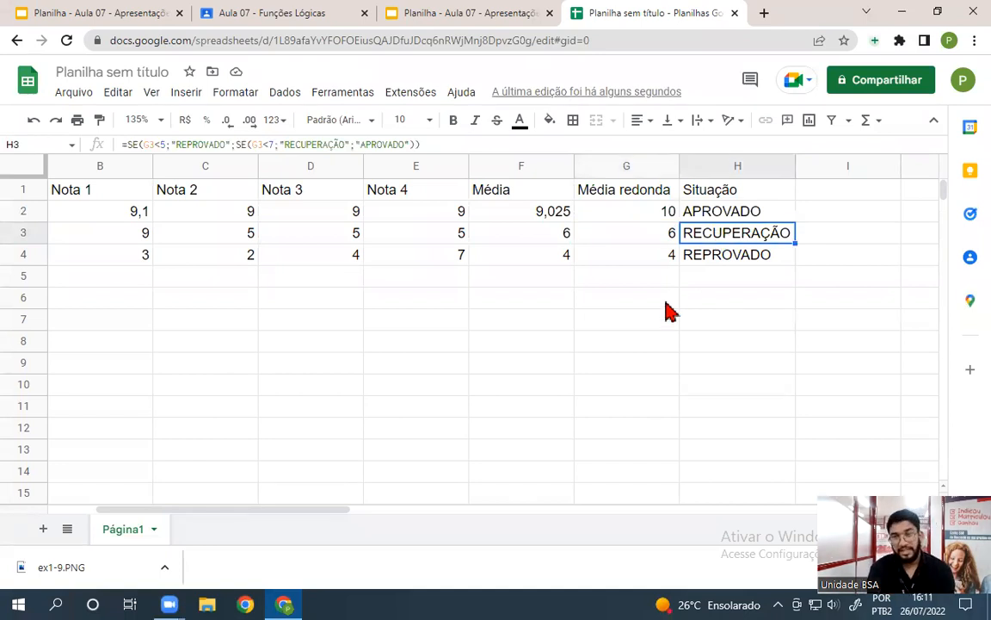
click(742, 255)
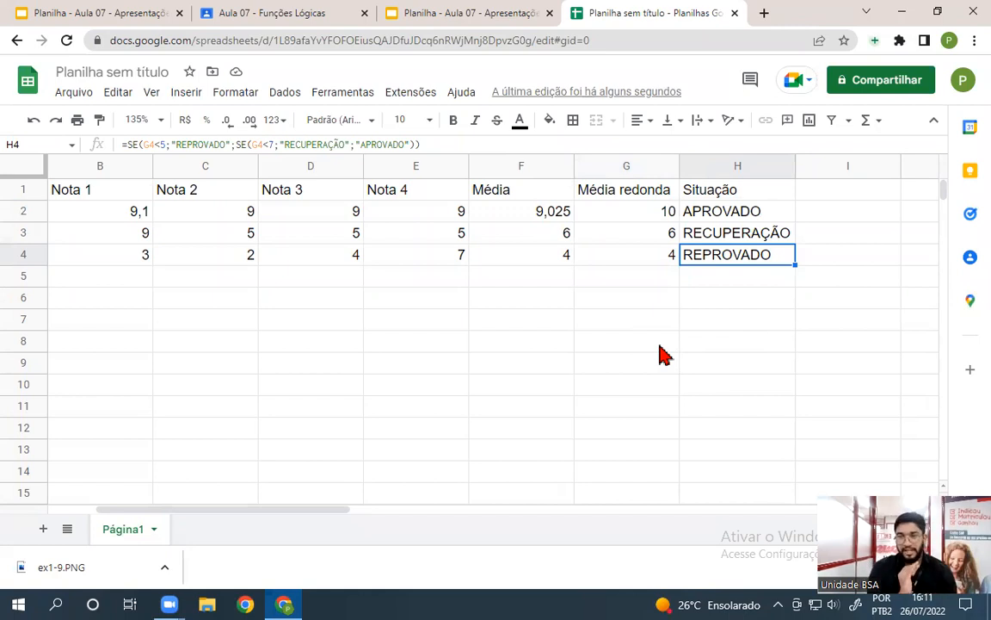
double_click(732, 263)
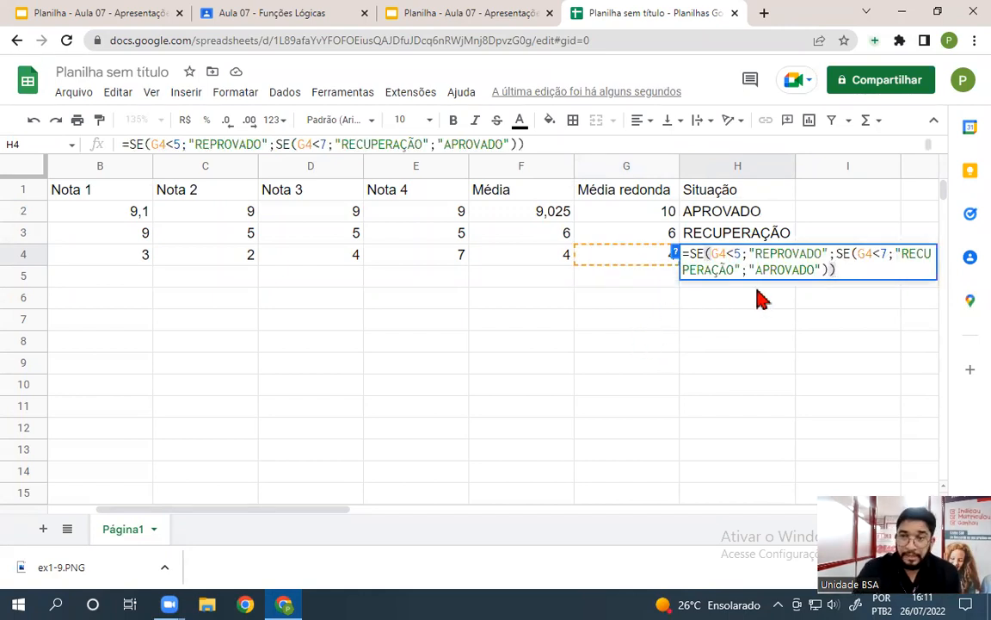
click(838, 258)
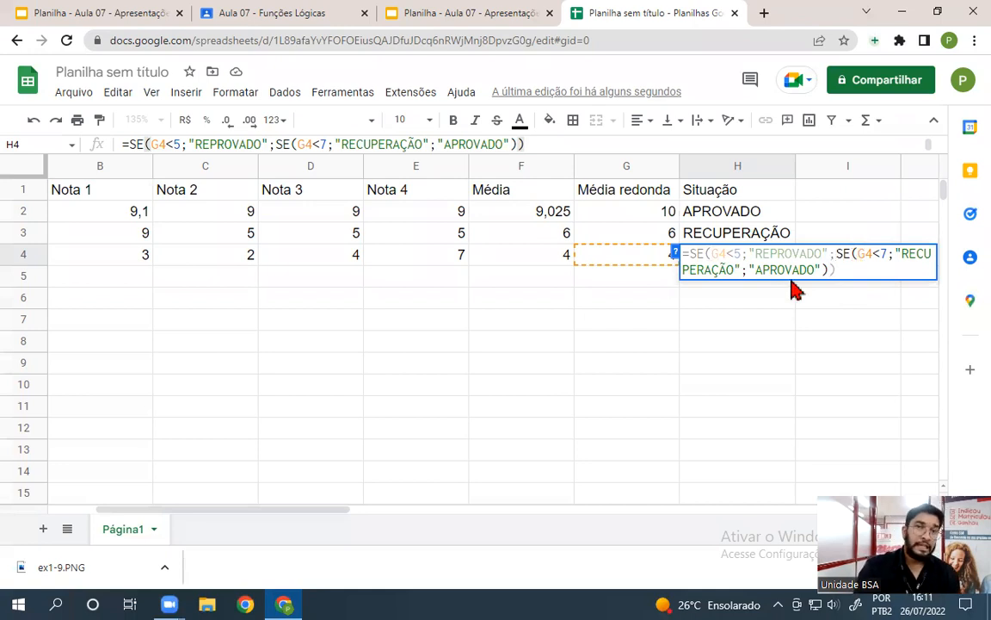
click(857, 257)
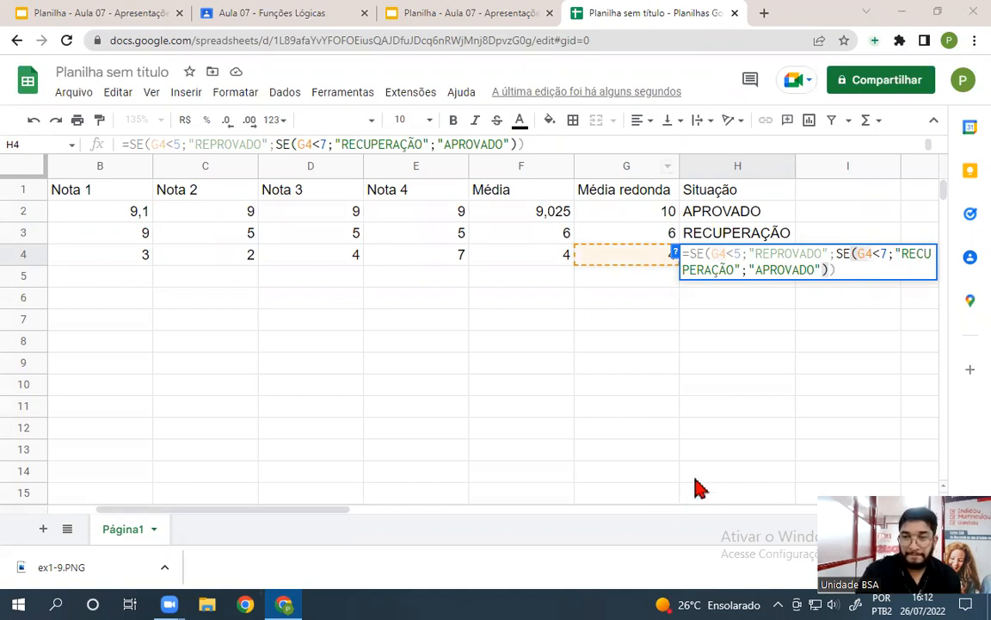
click(843, 272)
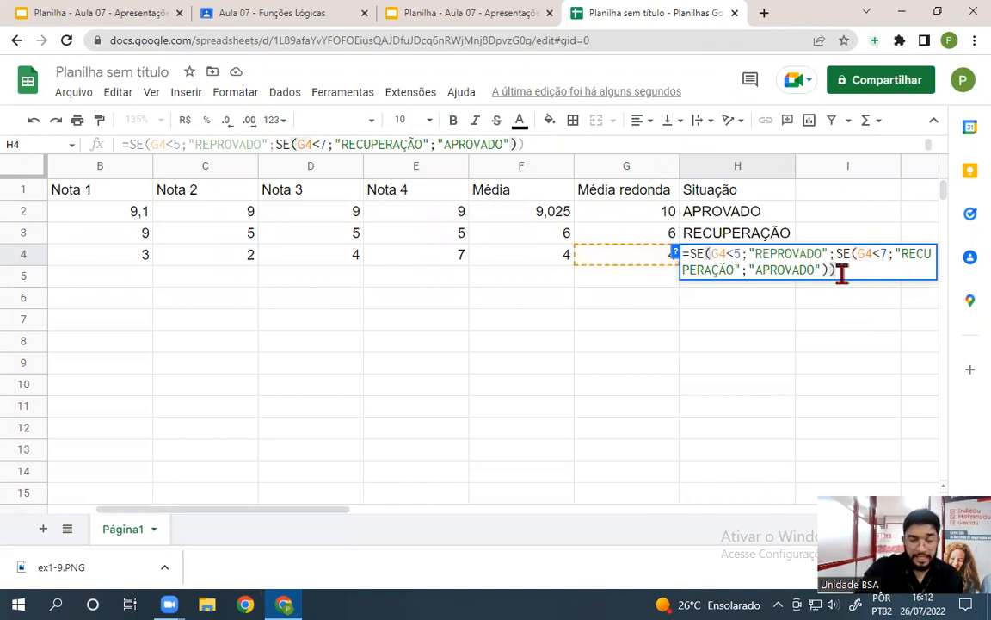
key(Return)
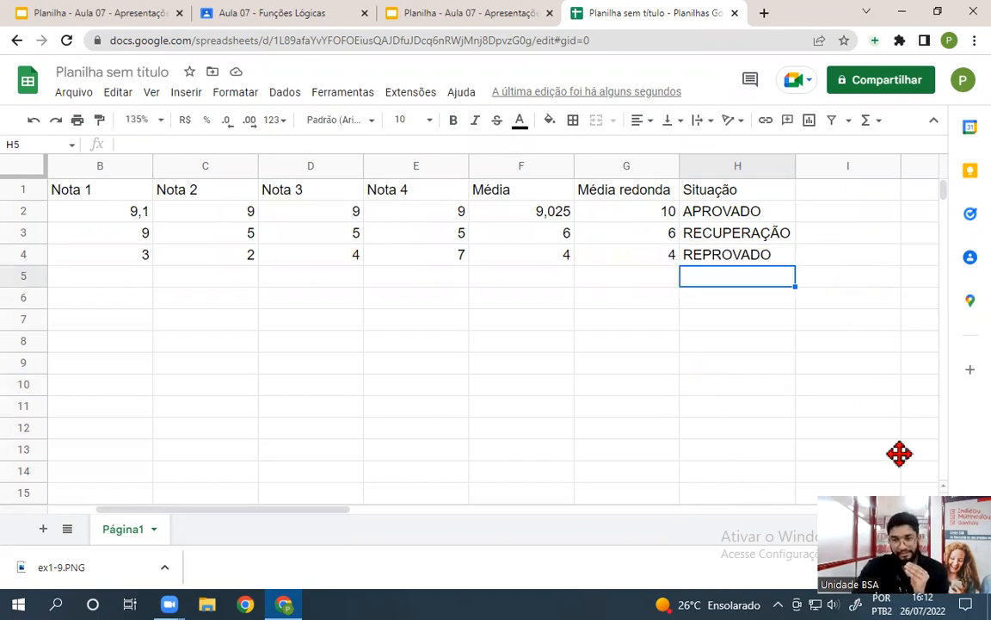
Move the floating video window off the browser's downloads bar and close that bar
drag(899, 454, 898, 367)
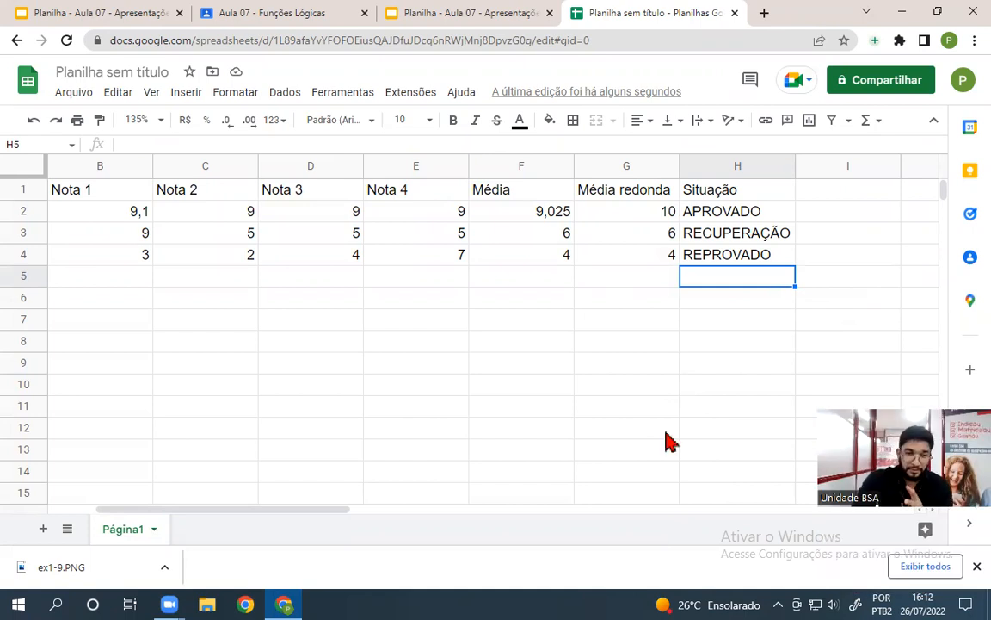
click(976, 566)
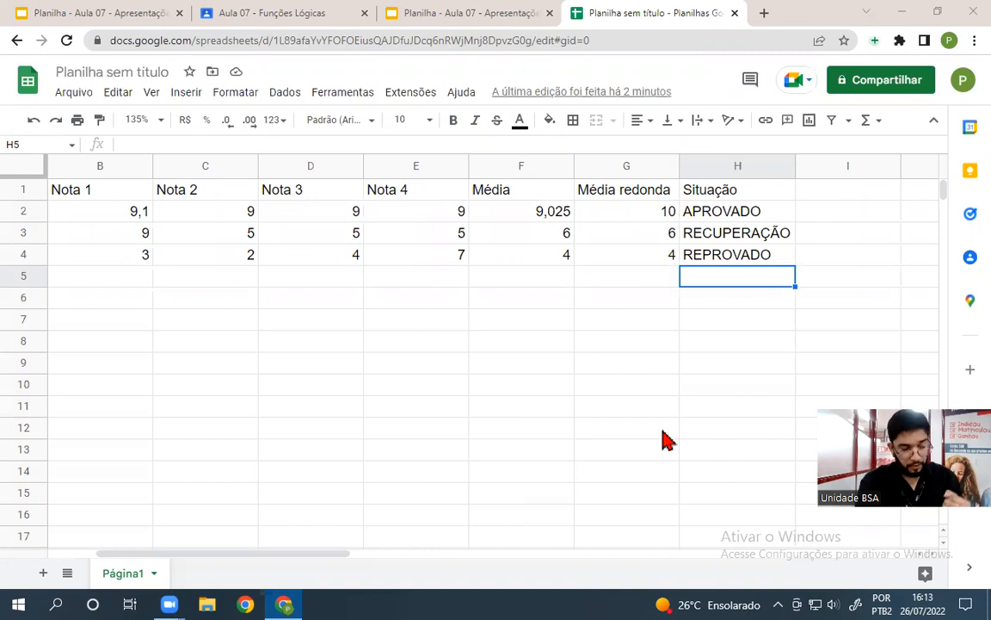
Start an SE formula in E10 that tests whether H2 equals "APROVADO"
click(435, 383)
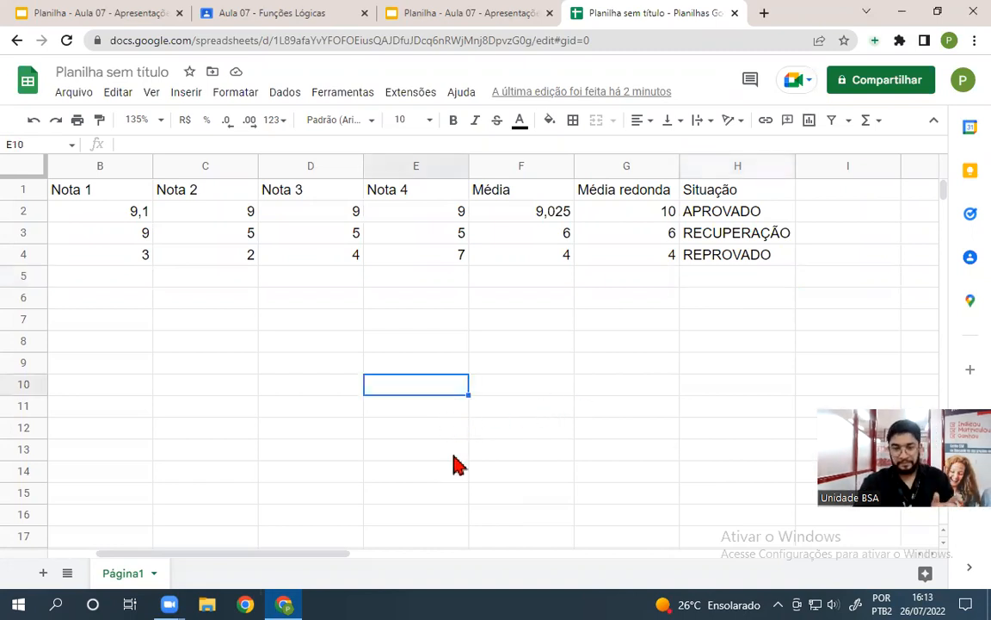
text(=)
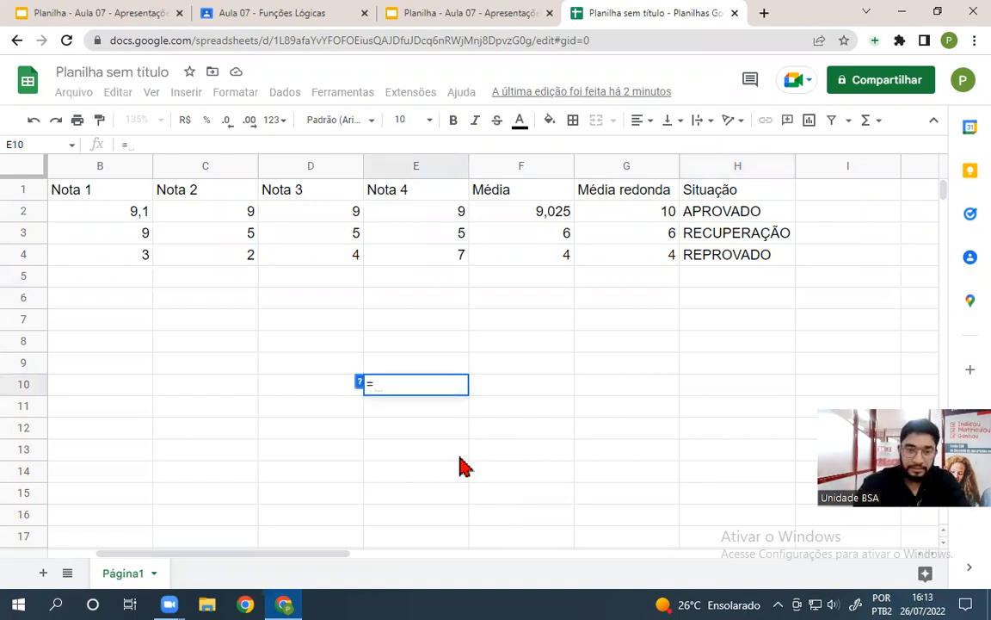
text(SE()
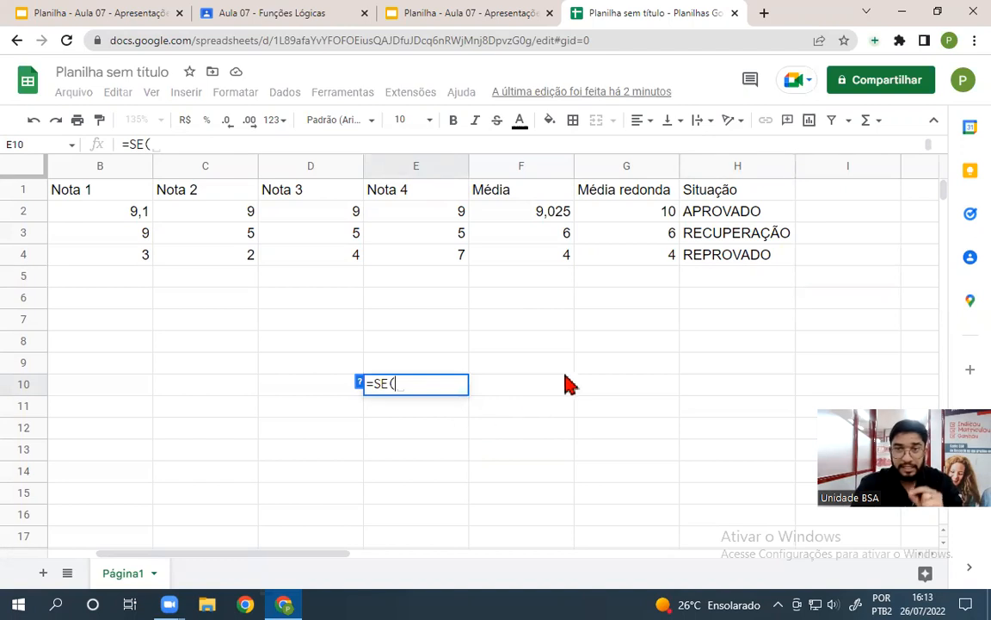
click(720, 222)
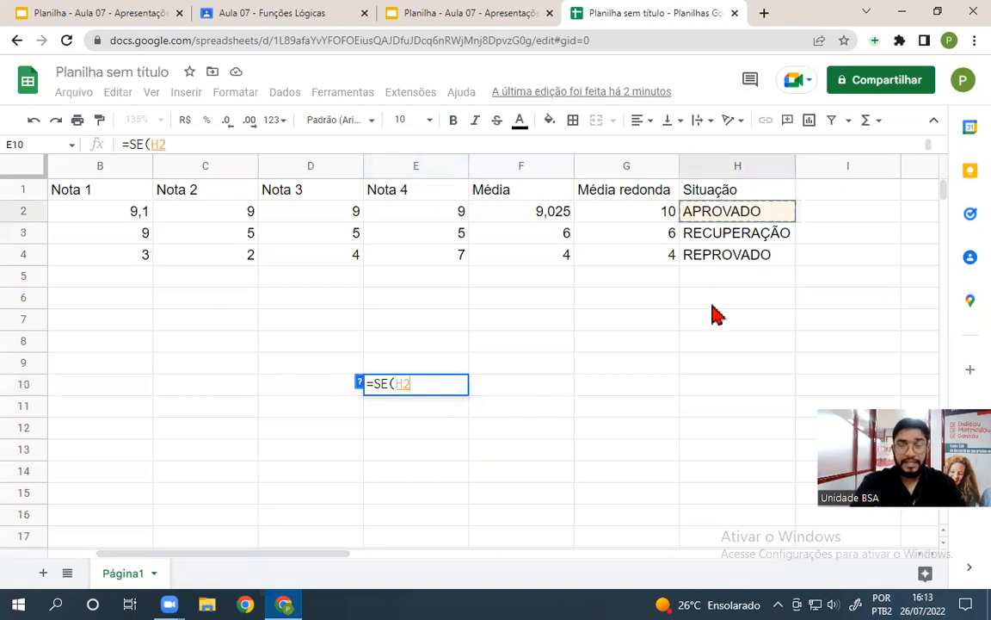
text(=)
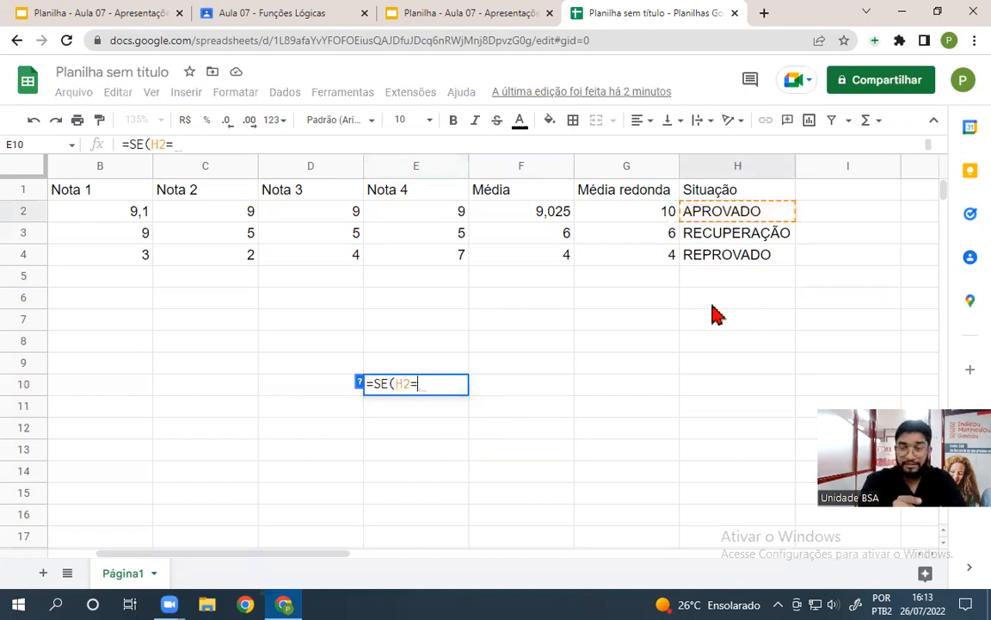
text(")
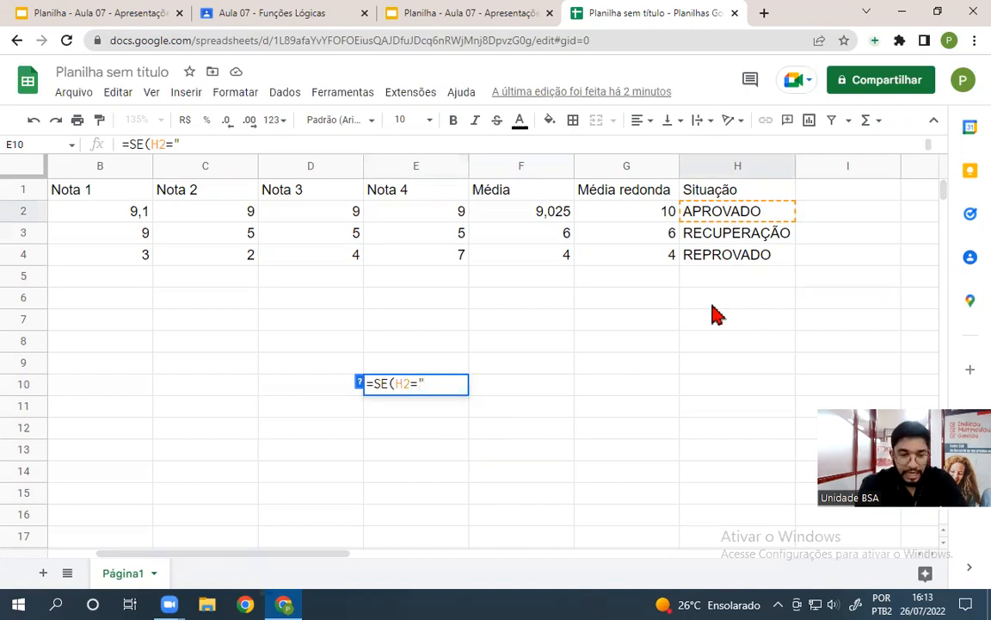
text(APROVADO)
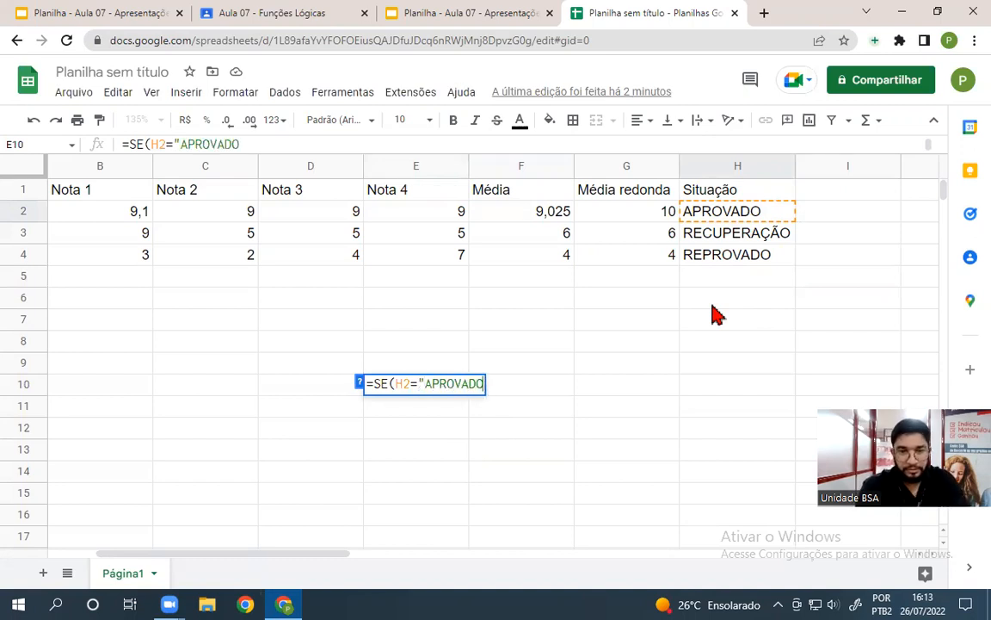
text(")
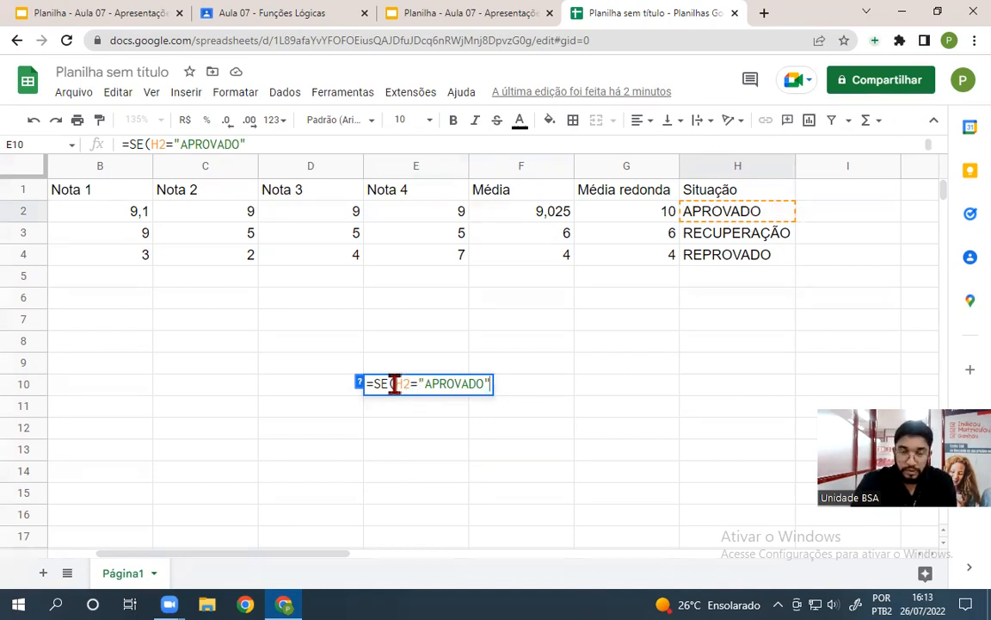
drag(395, 384, 484, 387)
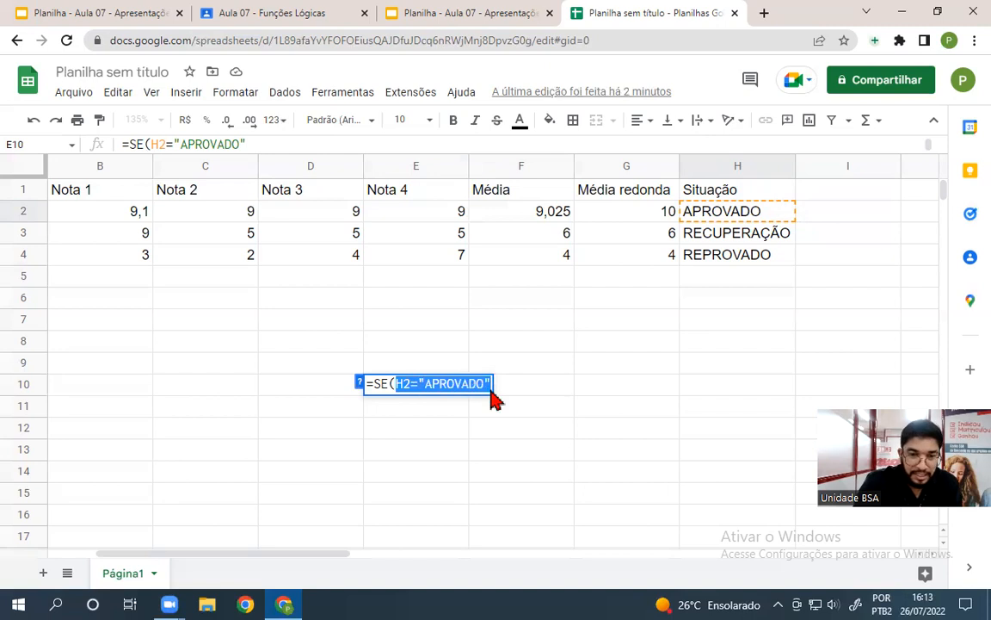
click(489, 384)
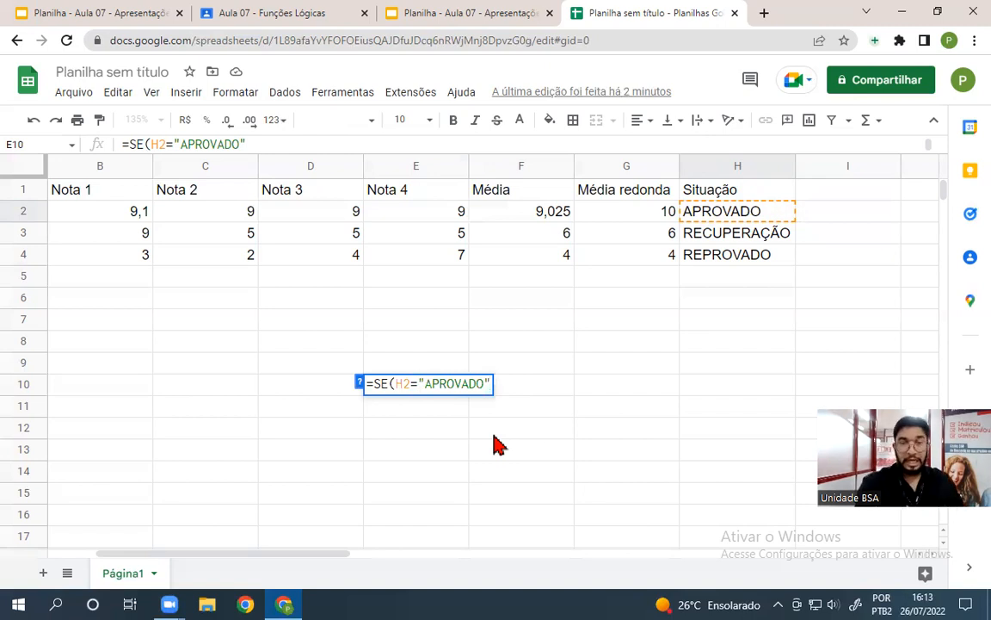
Add 1 as the true result of the SE formula in E10
text(;)
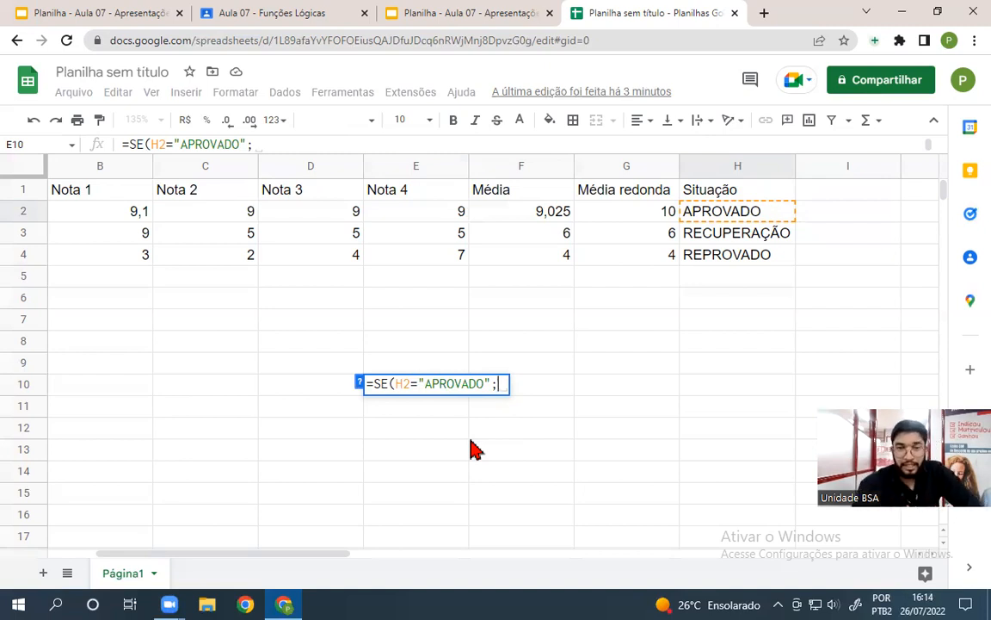
drag(396, 384, 487, 387)
click(497, 384)
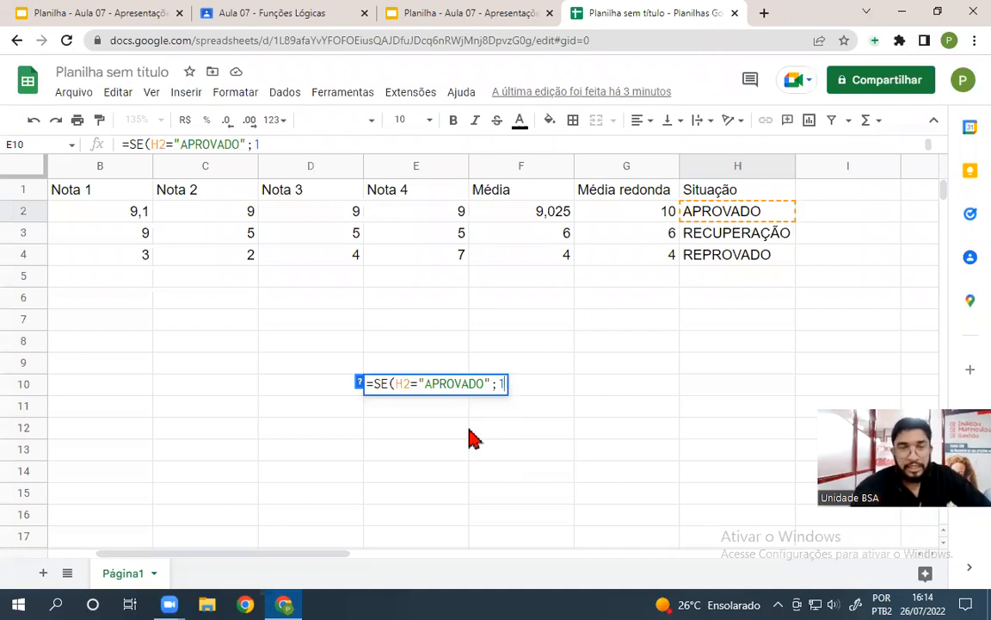
drag(398, 384, 491, 380)
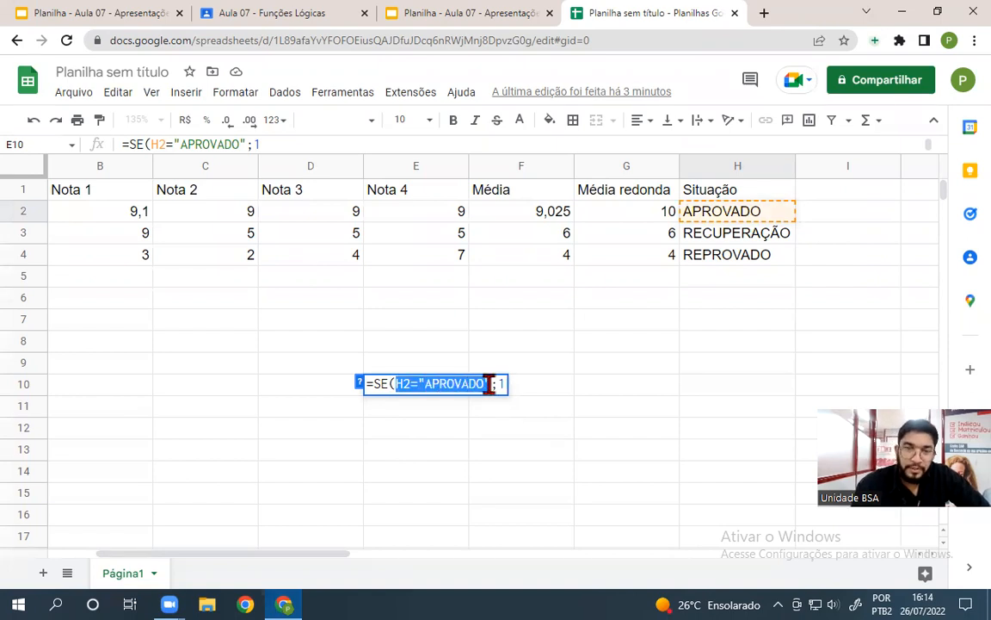
click(489, 385)
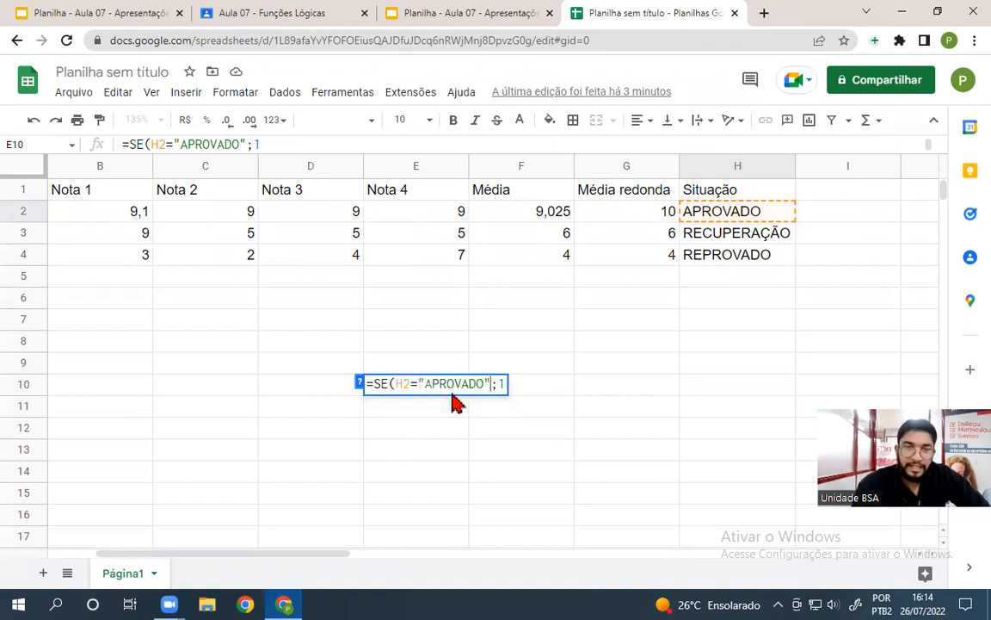
click(504, 384)
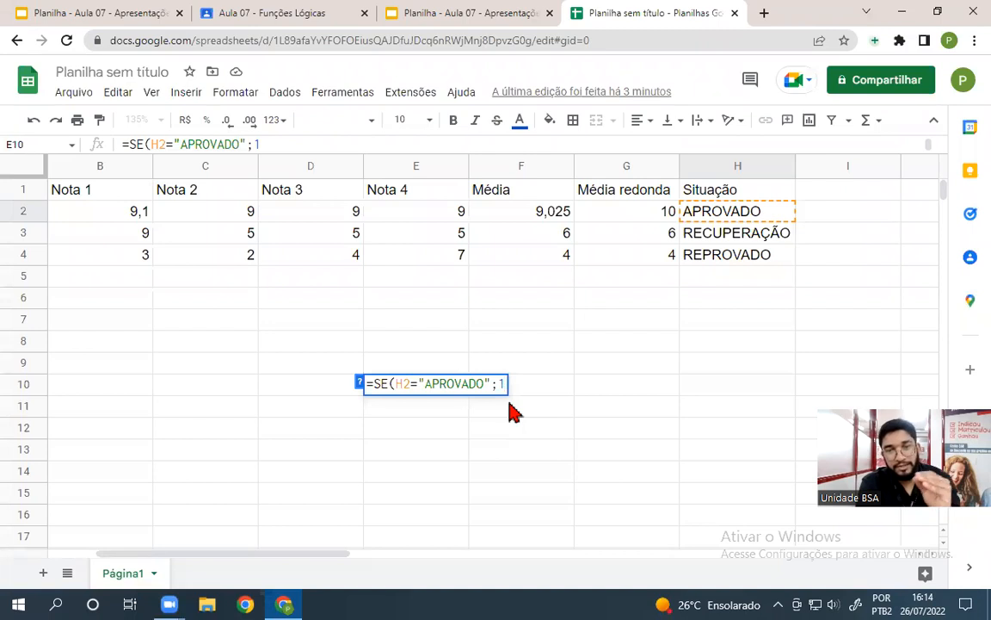
Add 2 as the false result of E10's SE, review its text test and true result, and enter the formula
text(;)
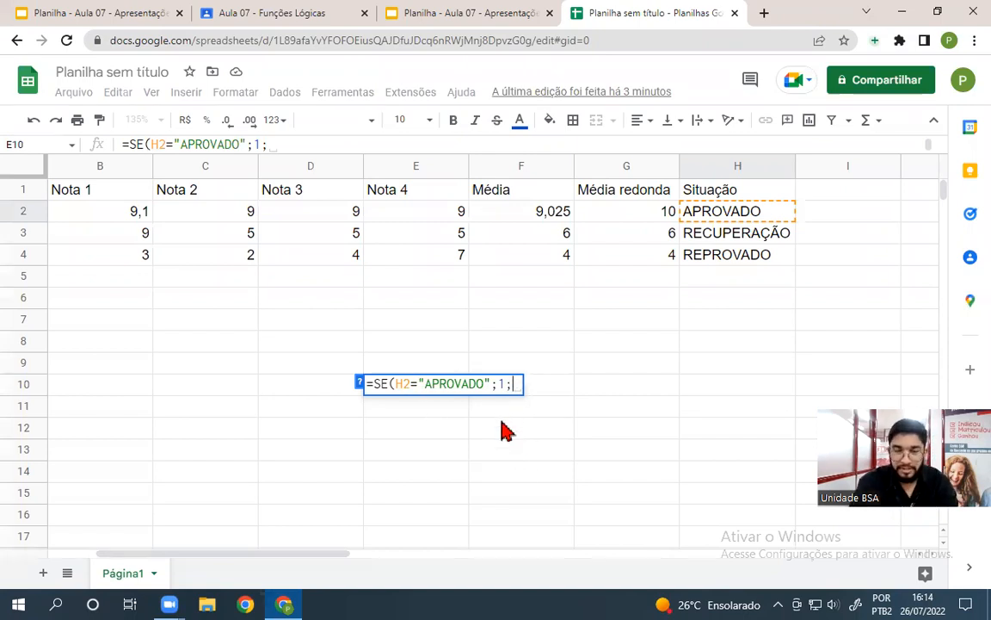
text(2)
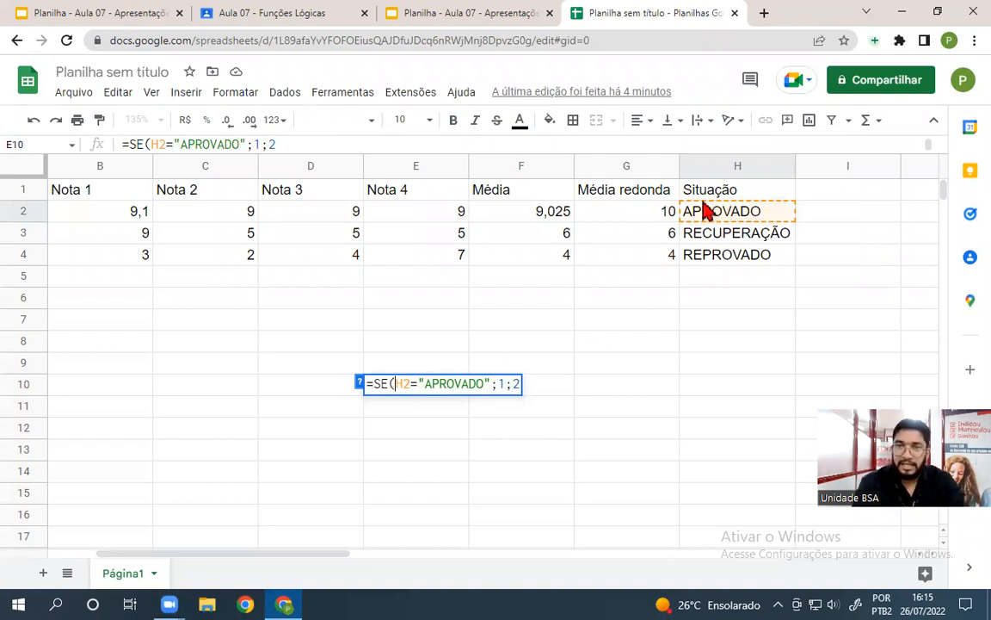
drag(420, 383, 492, 383)
click(493, 384)
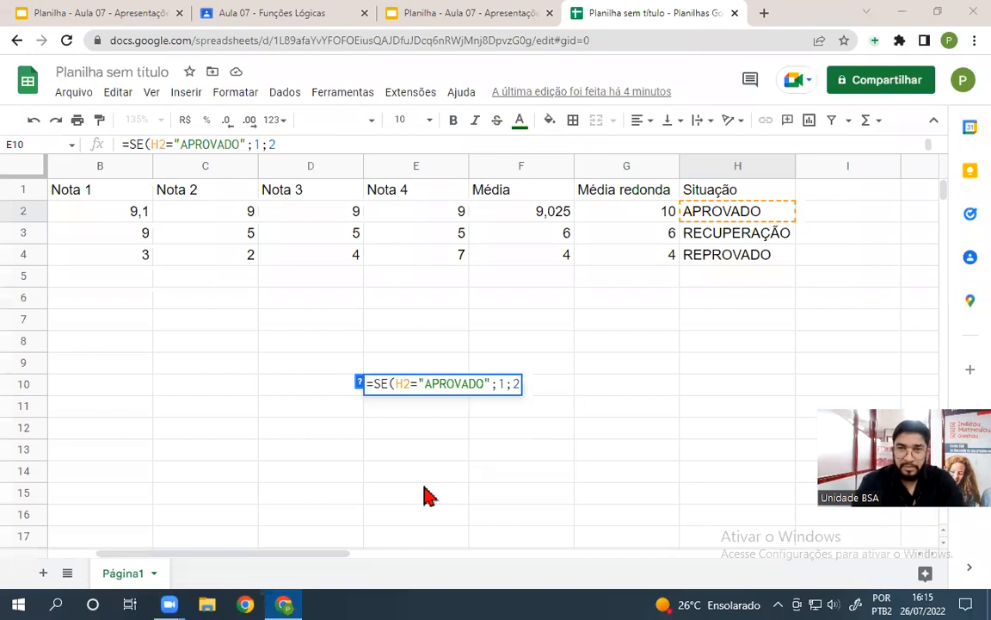
double_click(500, 383)
click(505, 384)
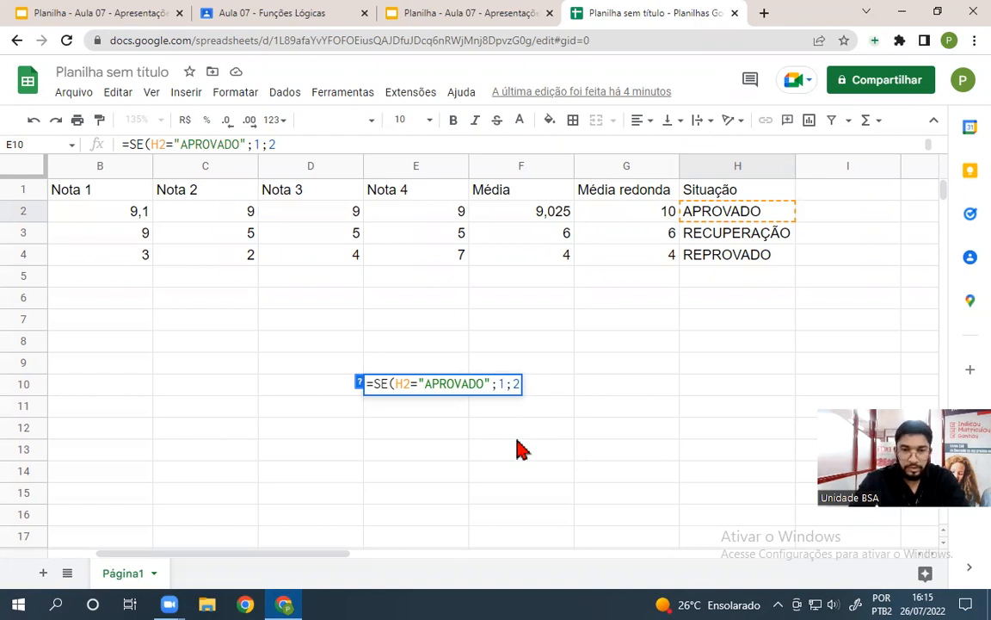
key(Return)
Shorten the text compared with H2 in E10's SE formula to "APROVA" and enter the formula
click(434, 388)
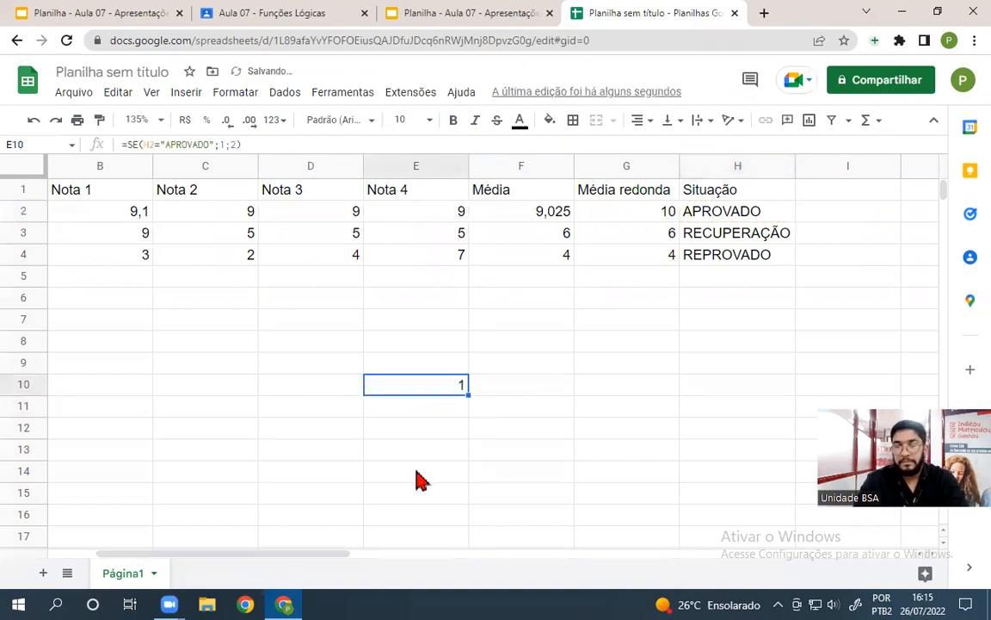
double_click(419, 387)
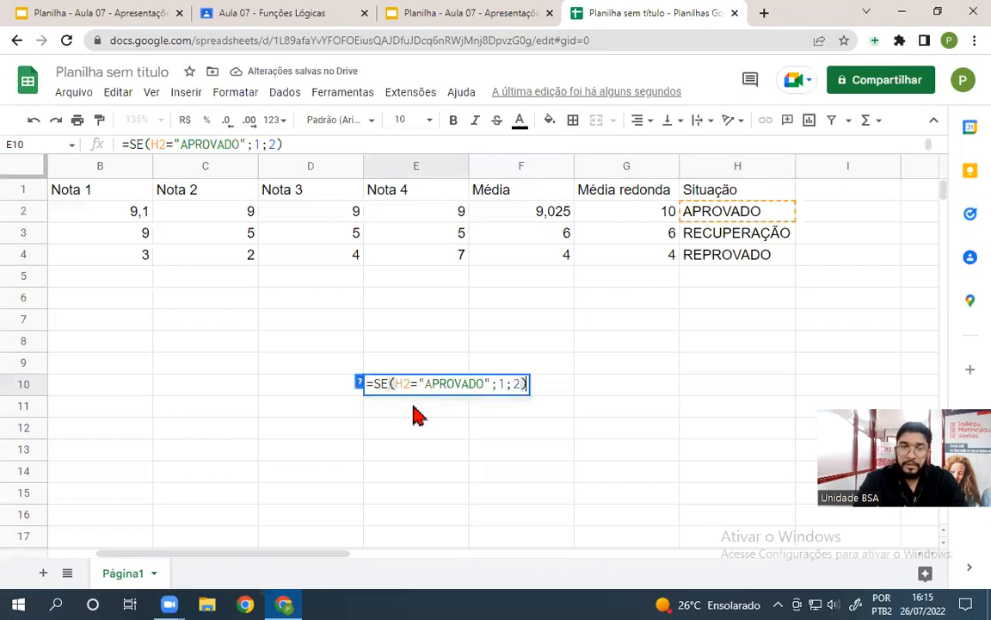
click(484, 384)
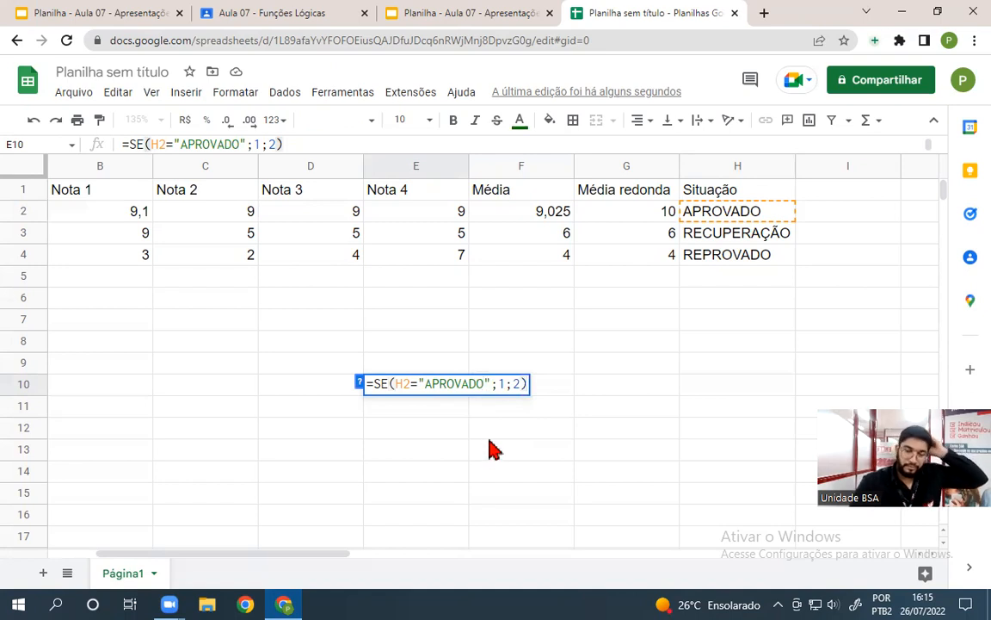
key(BackSpace)
key(BackSpace)
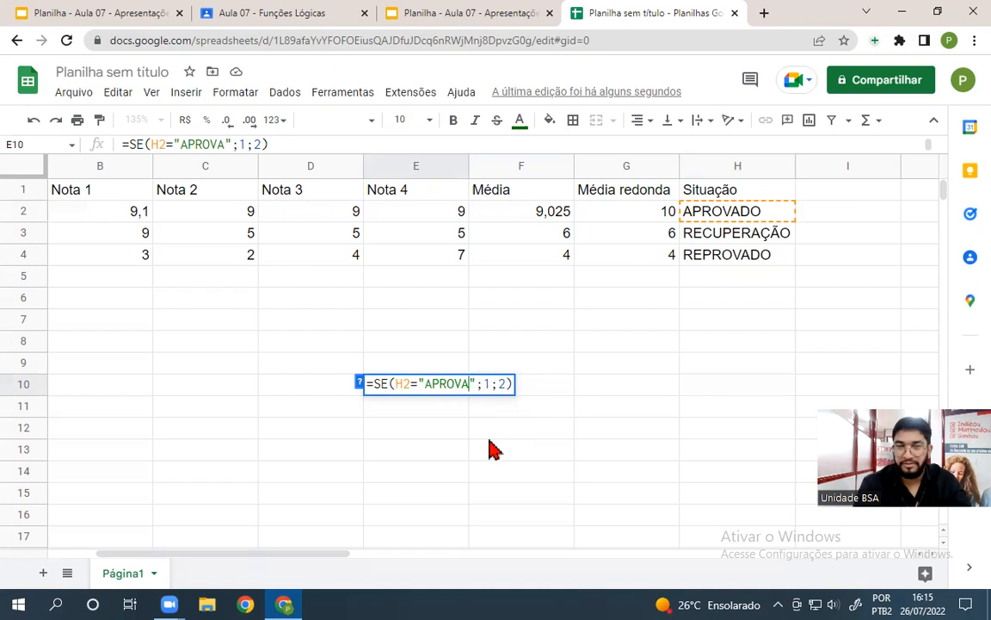
key(Return)
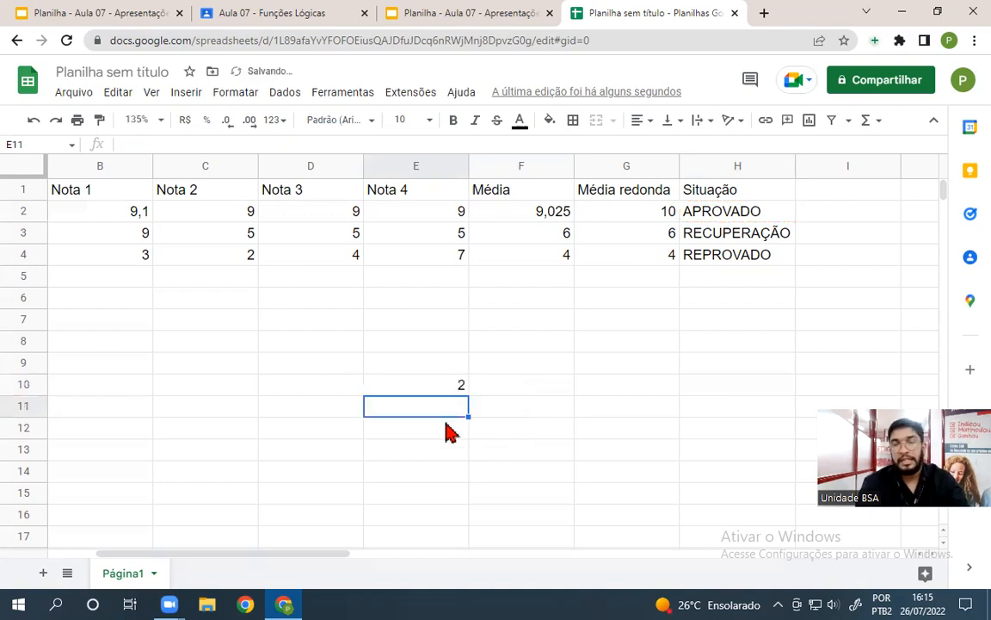
Reopen E10's SE formula and examine its true and false results
click(422, 393)
double_click(420, 395)
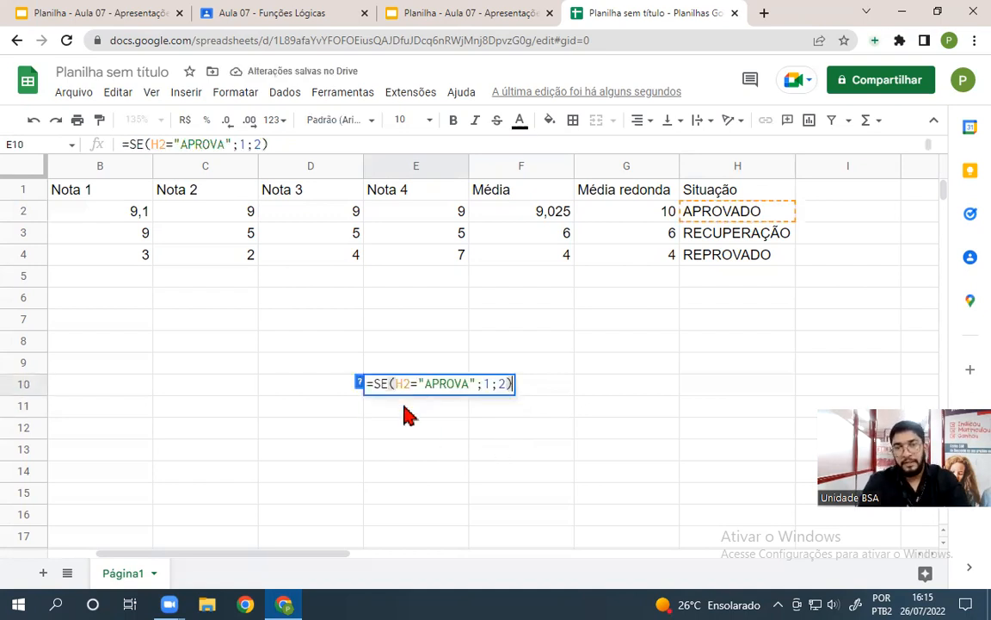
double_click(486, 384)
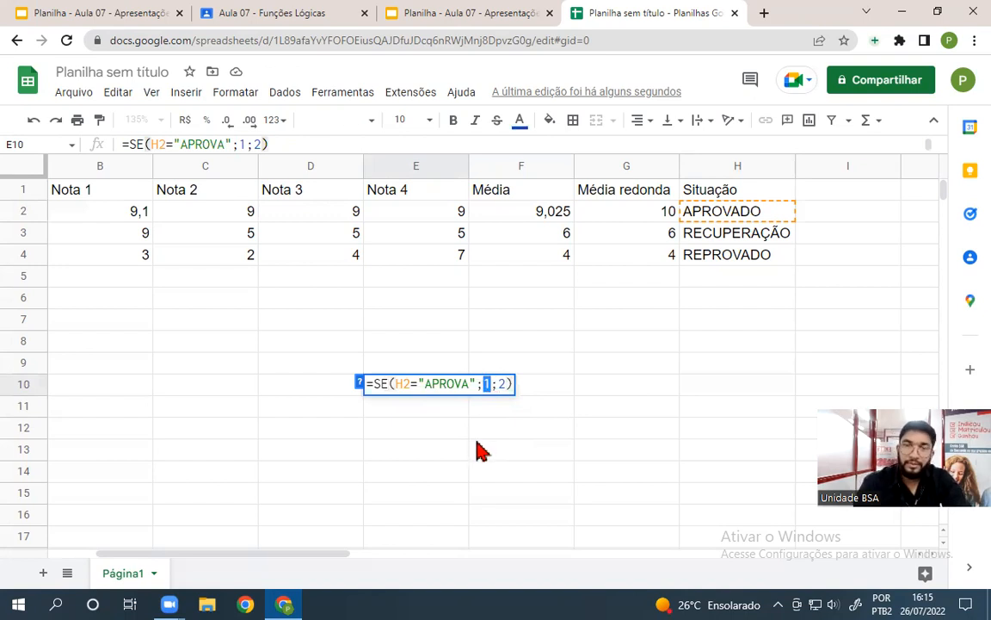
double_click(500, 384)
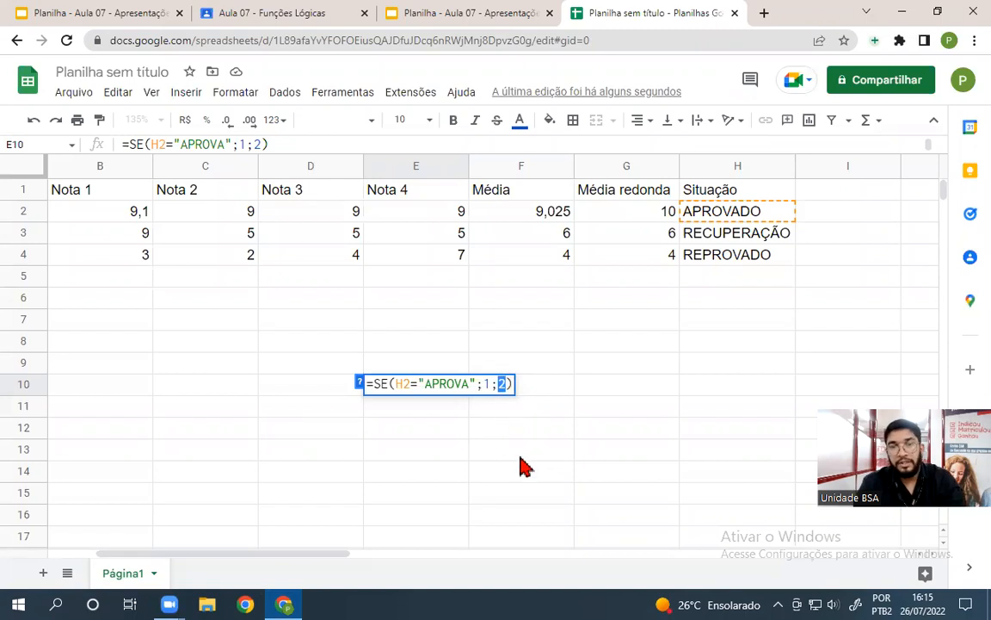
click(509, 406)
key(BackSpace)
key(BackSpace)
key(BackSpace)
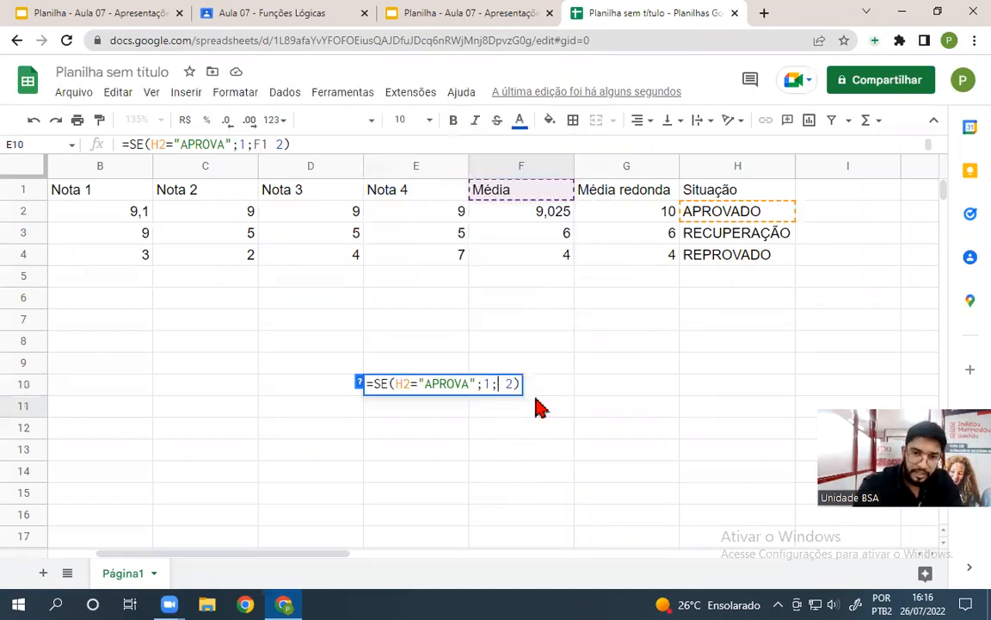
key(Delete)
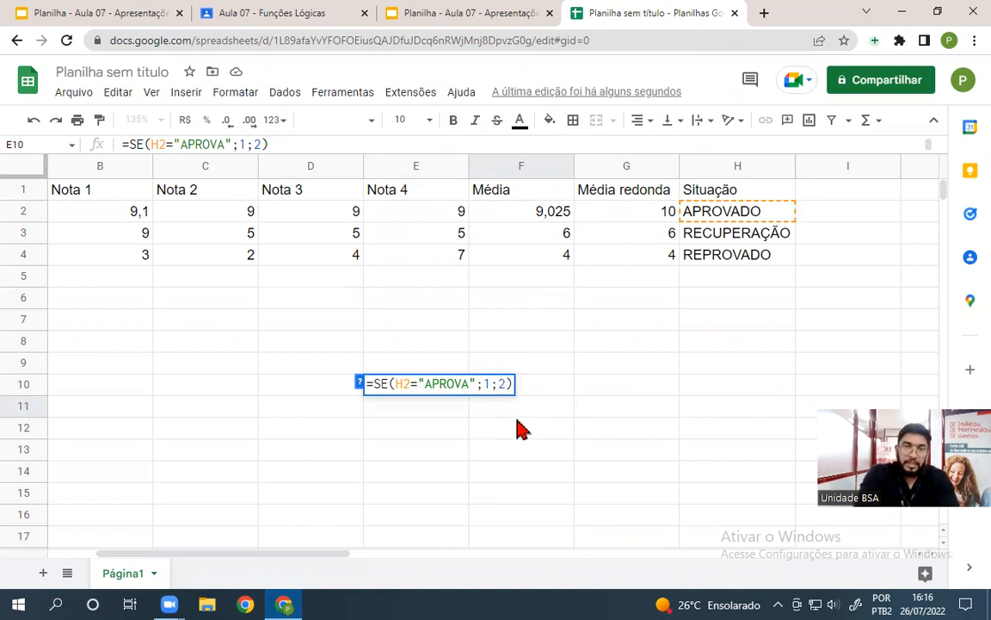
Restore the text compared with H2 in E10's formula to "APROVADO" and review the test and true result
click(471, 383)
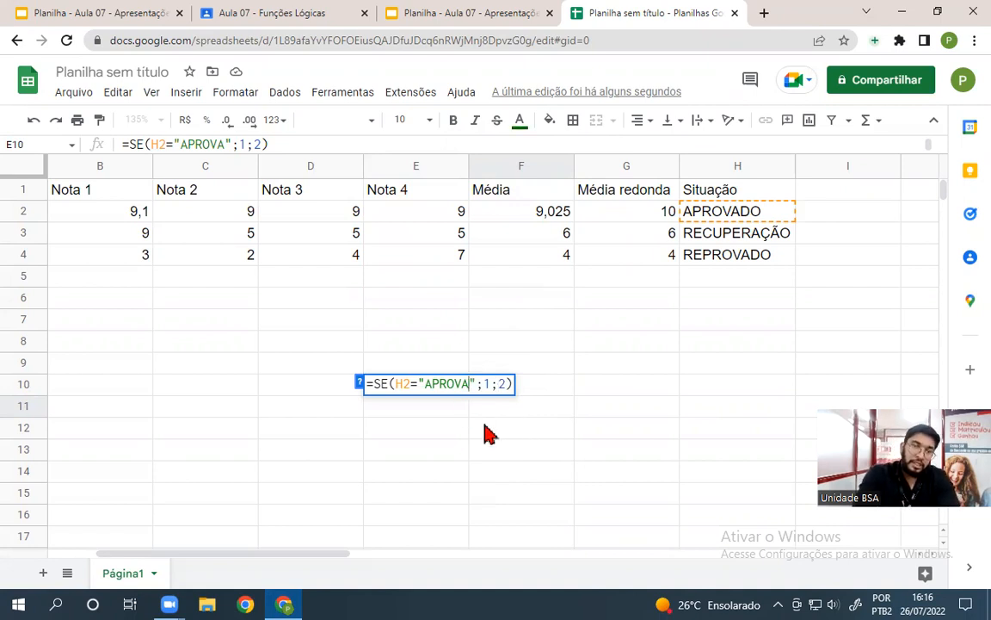
text(DO)
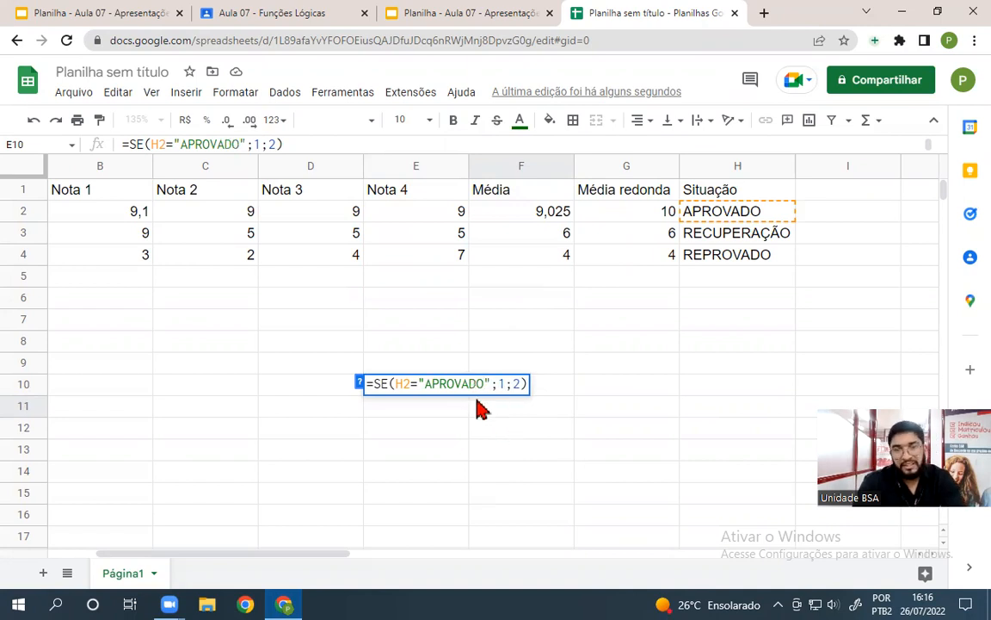
drag(396, 383, 489, 384)
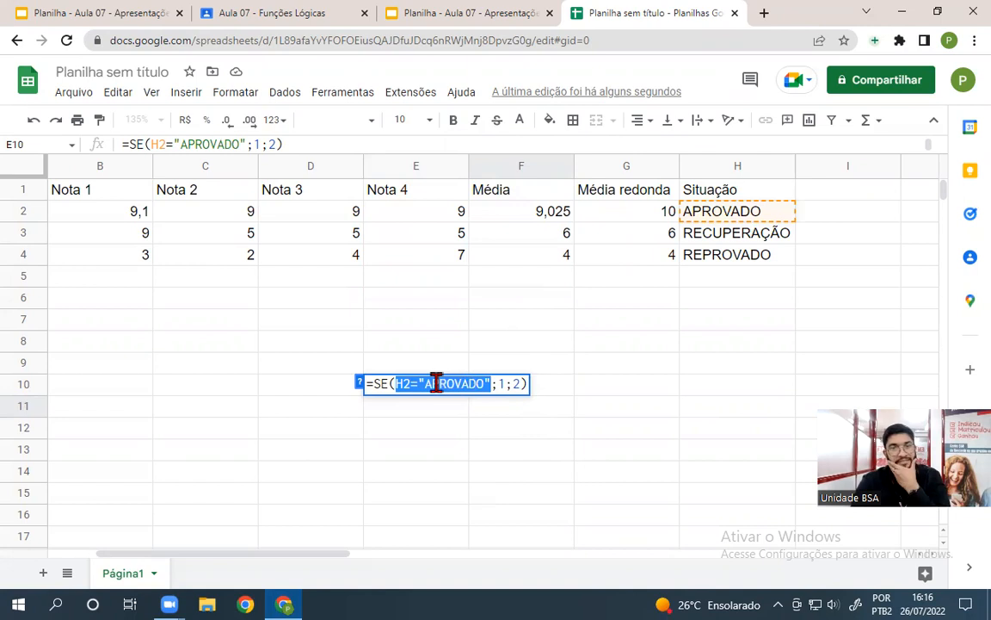
click(505, 383)
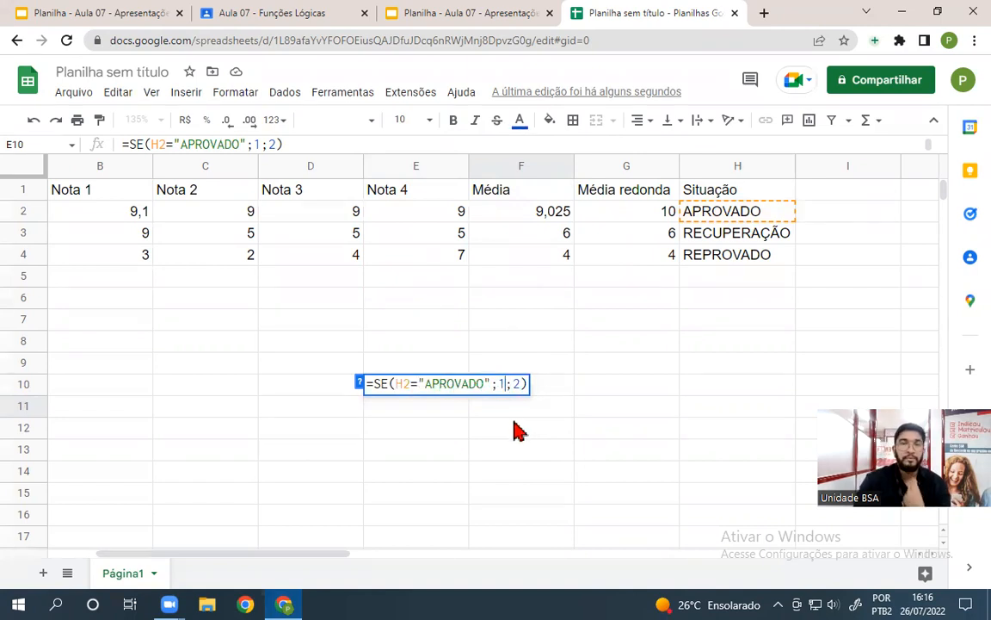
Nest a second SE in the false argument of E10's formula, testing whether H2 equals "RECUPERAÇÃO"
click(514, 384)
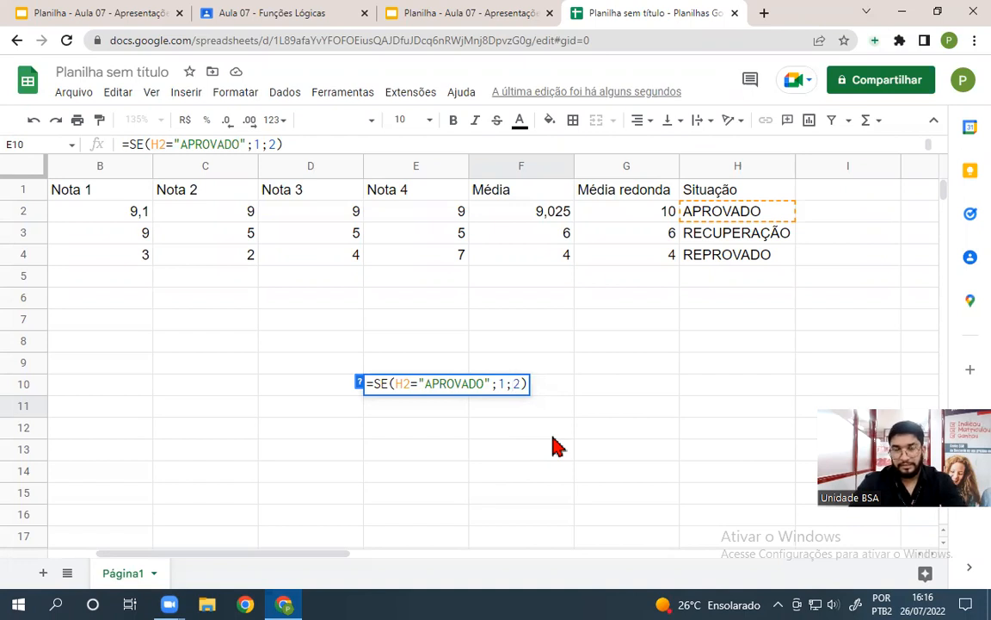
text(SE)
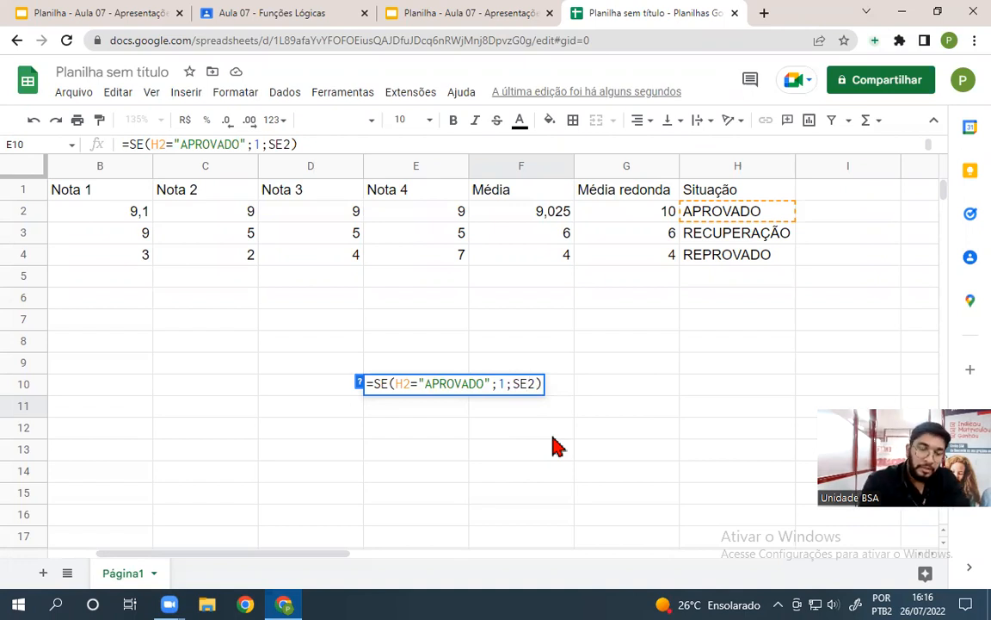
text(()
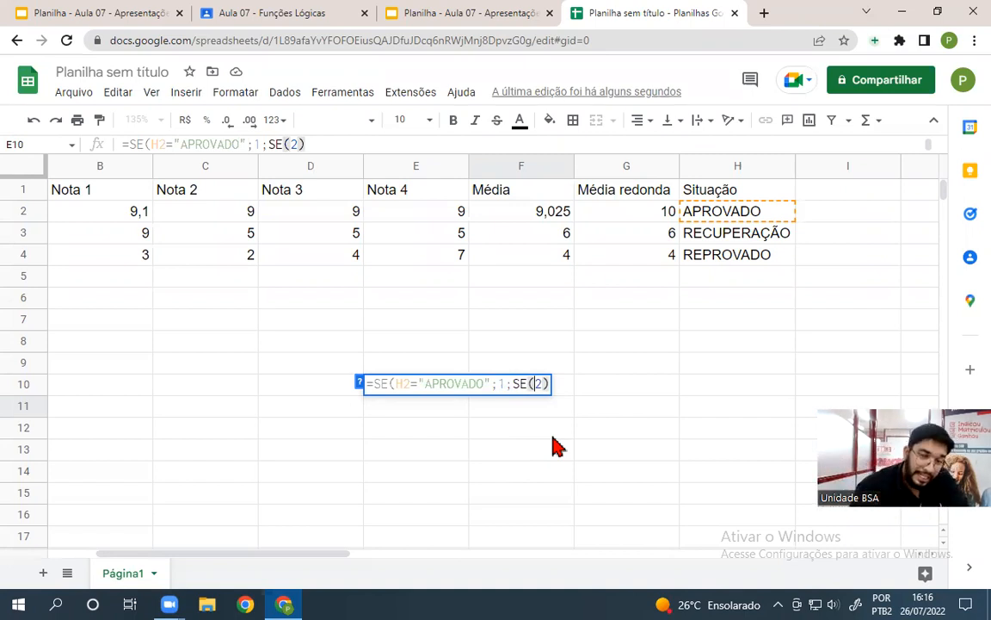
click(727, 215)
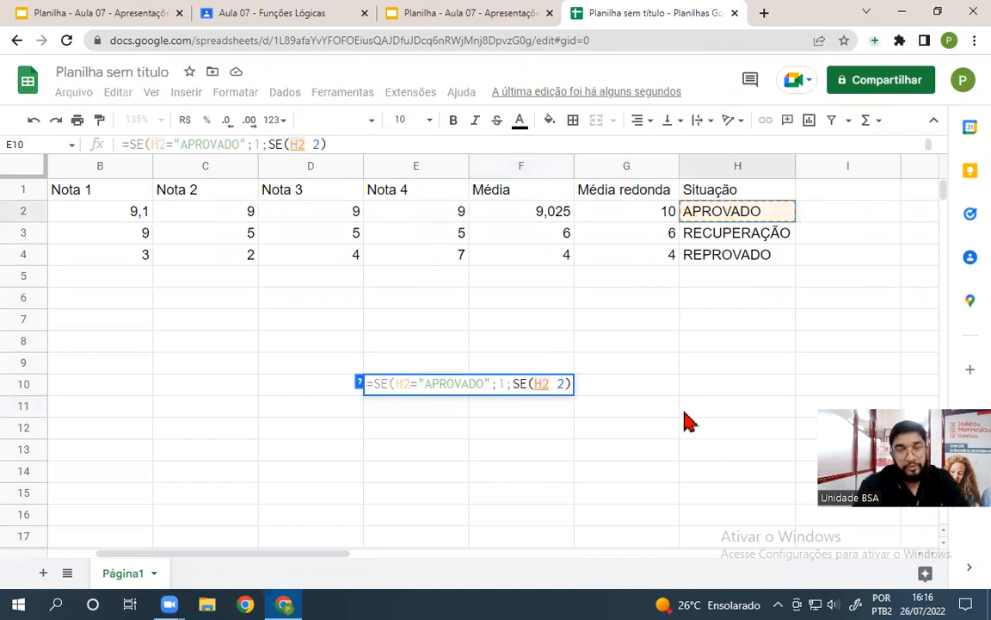
text(=)
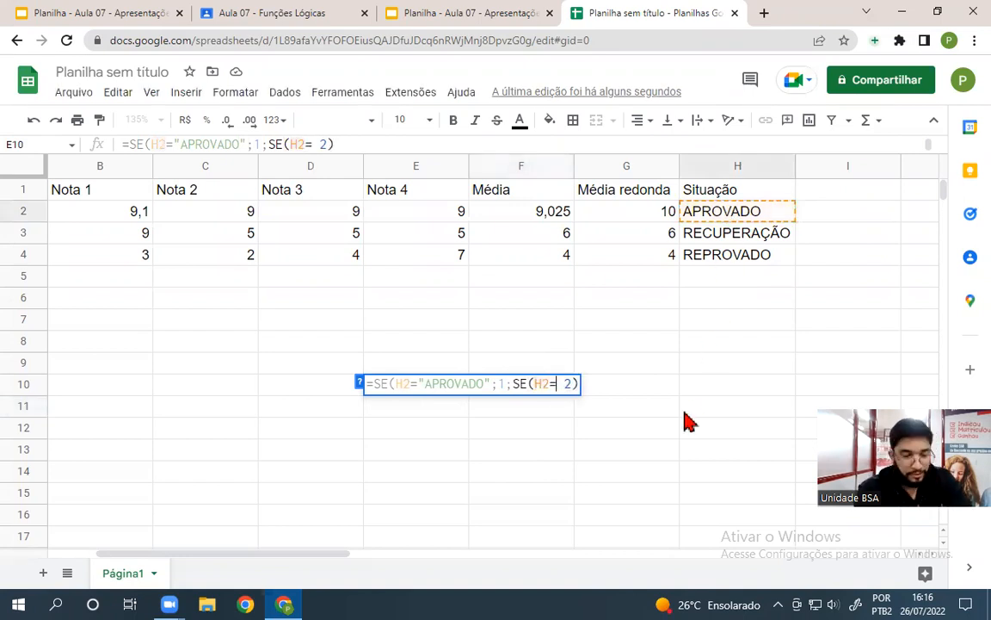
text("RE)
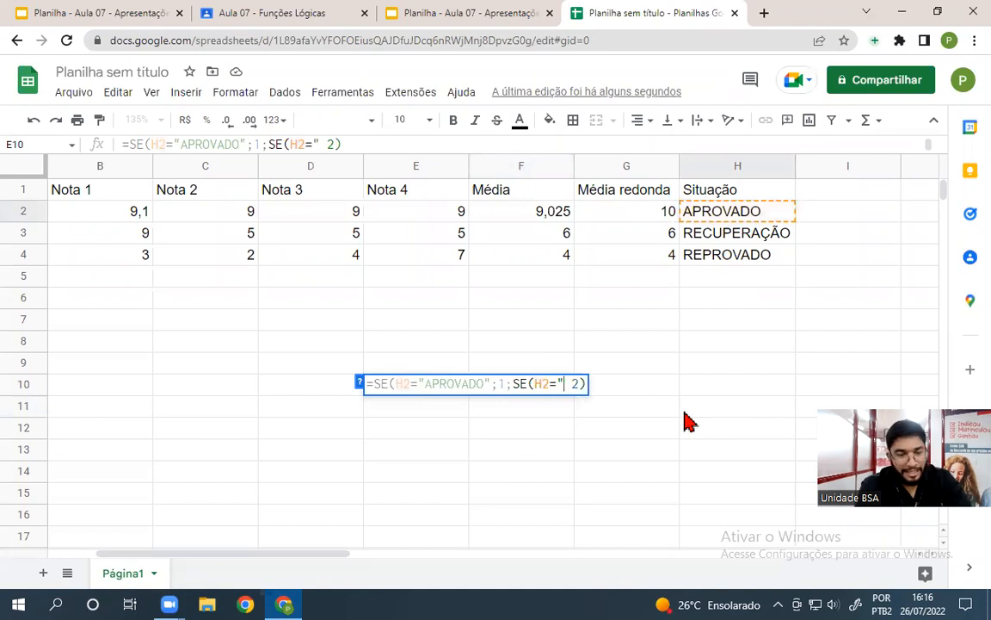
text(CUPERAÇÃO)
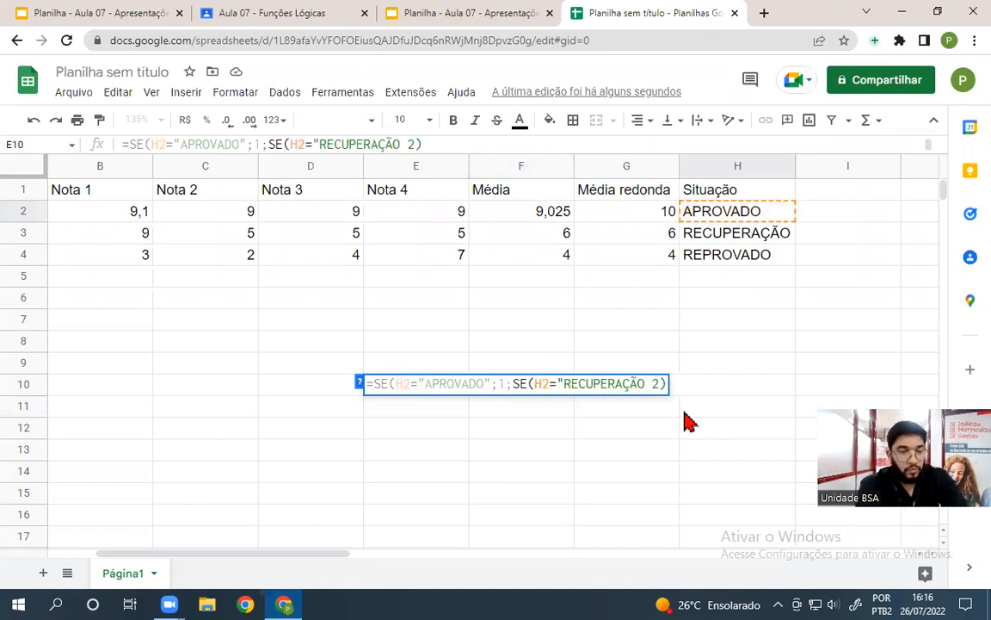
text(")
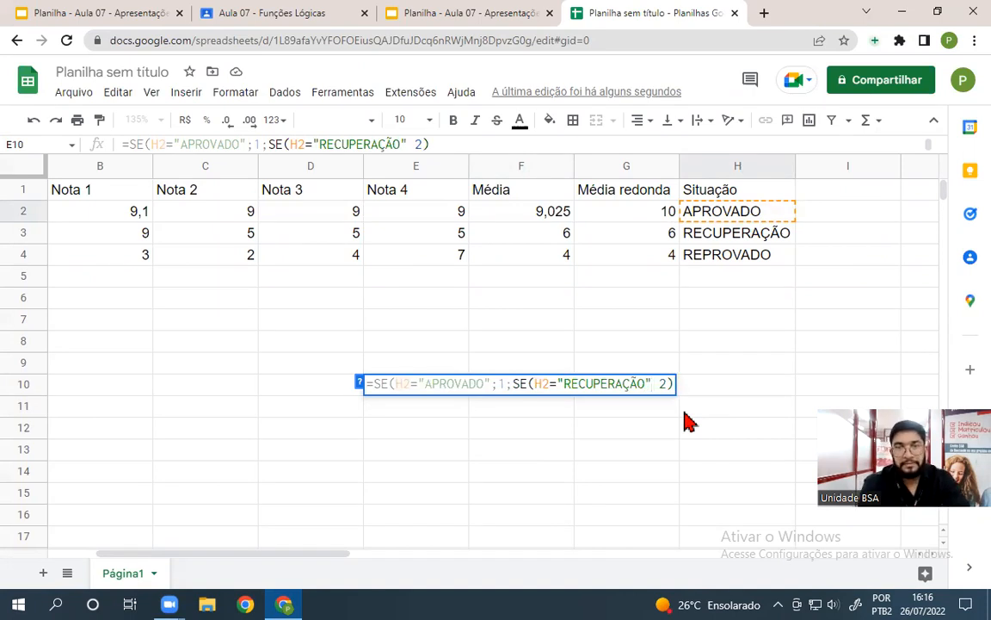
Review the nested test, give the nested SE 2 as true result and 3 as false result, and select the first H2 reference
double_click(542, 384)
drag(545, 384, 648, 384)
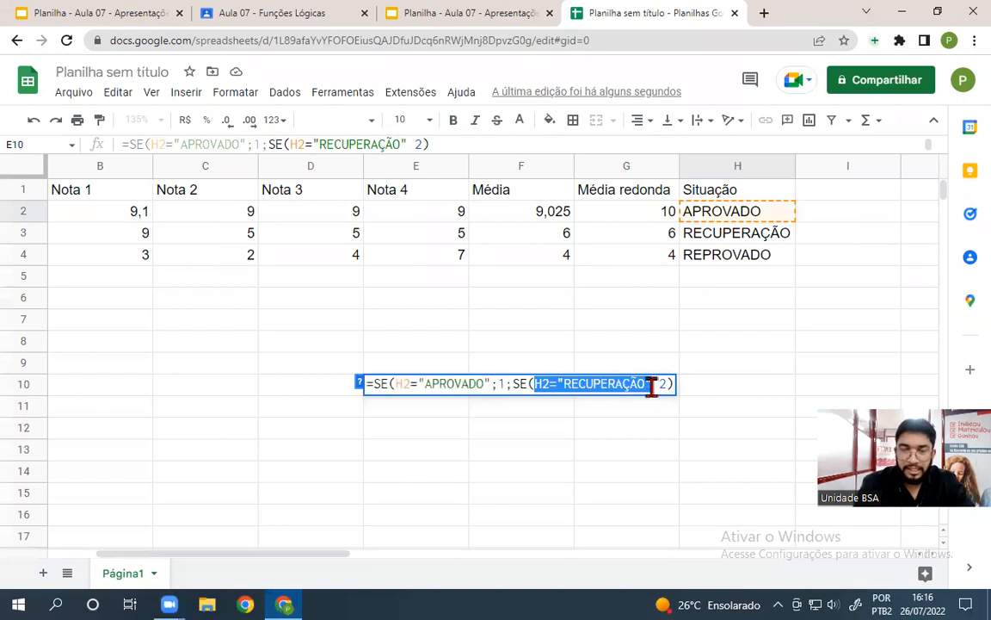
click(652, 383)
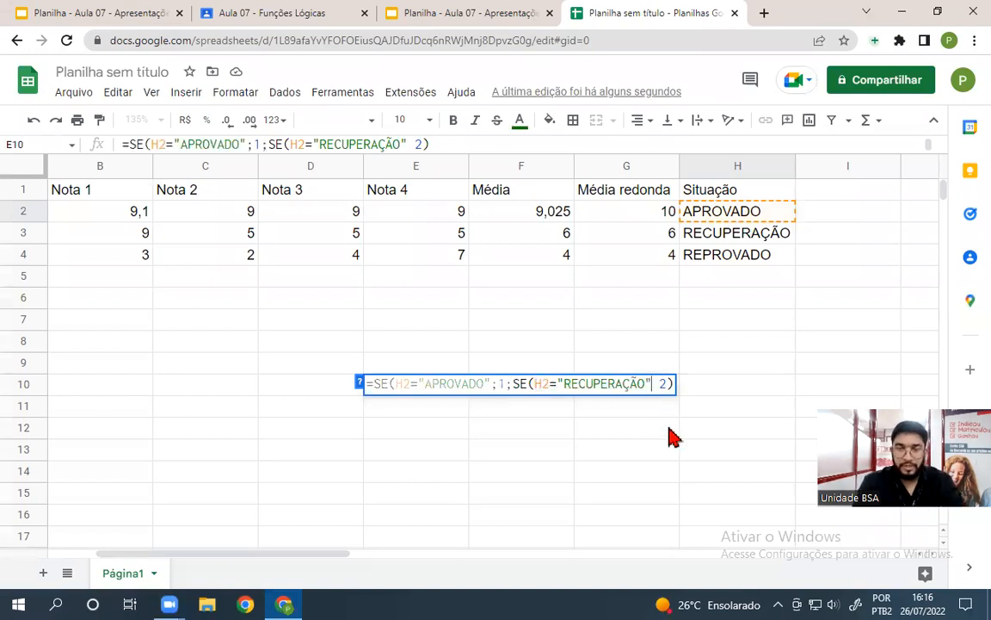
text(;)
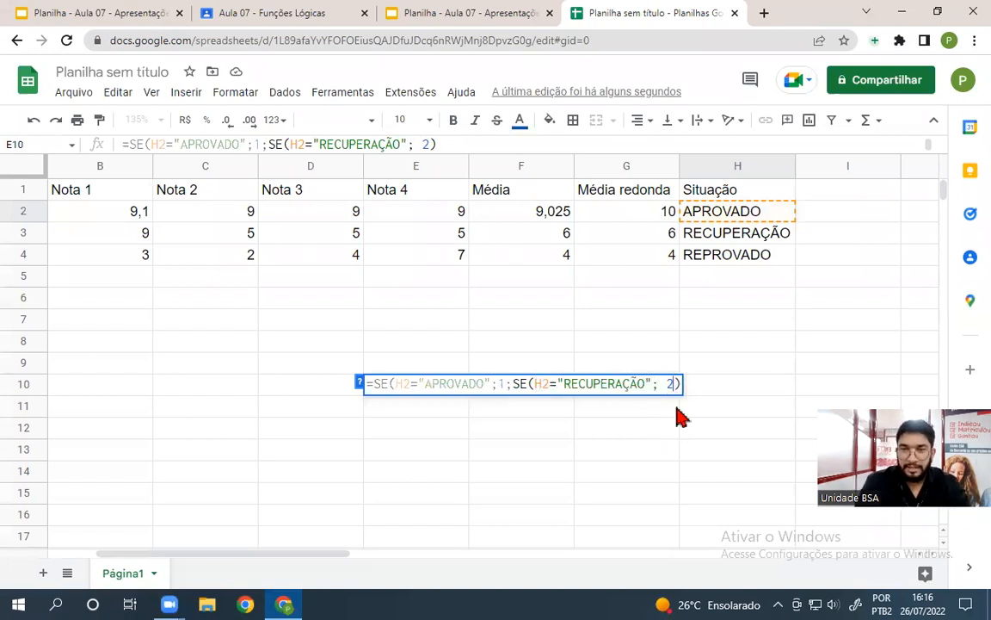
key(BackSpace)
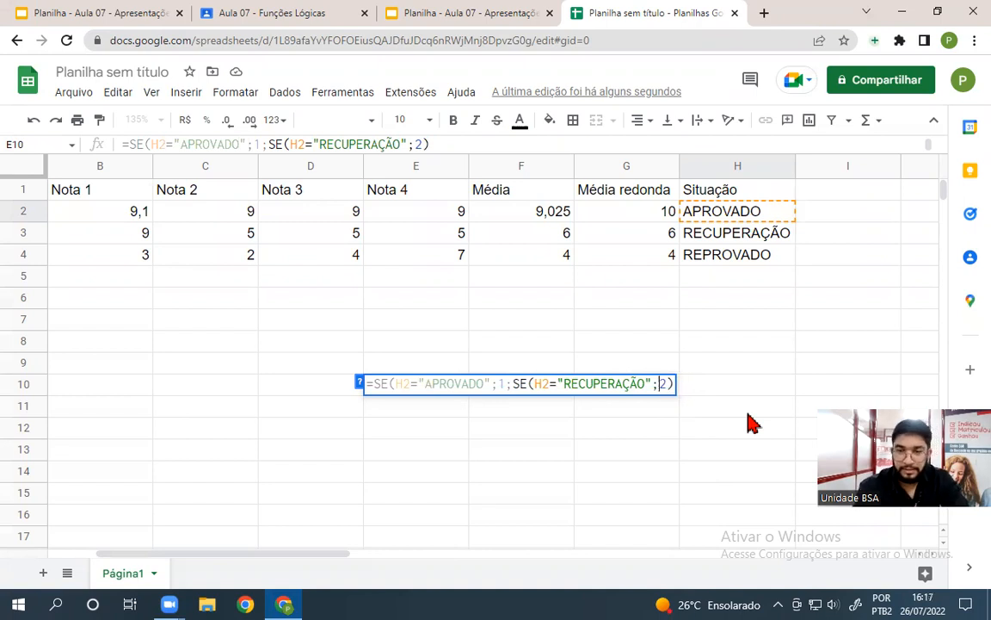
text(;)
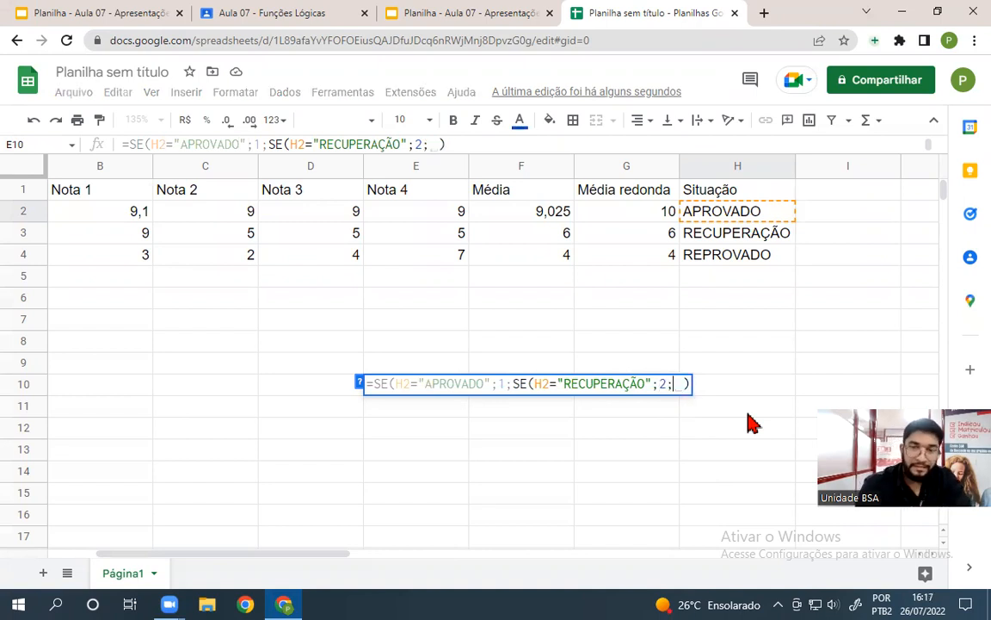
text(3)
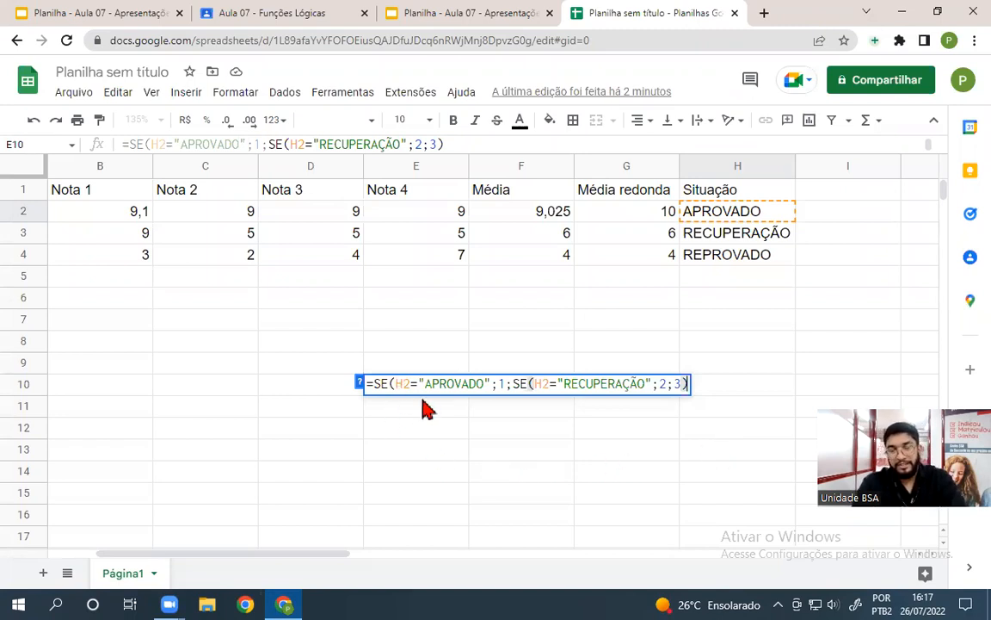
double_click(401, 384)
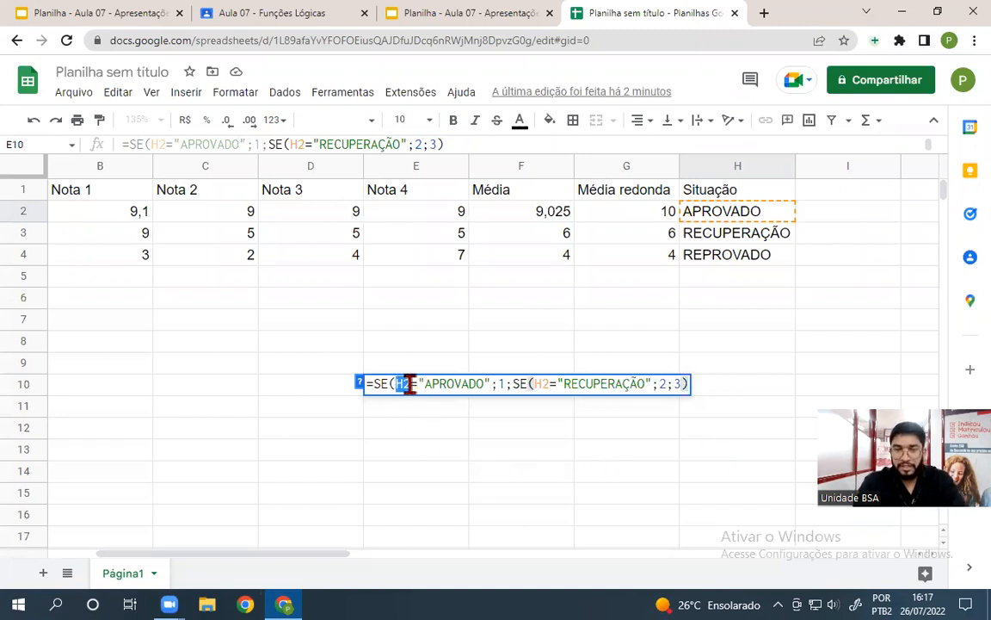
Review the conditions and results of the nested formula in E10 and enter it as =SE(H2="APROVADO";1;SE(H2="RECUPERAÇÃO";2;3))
drag(420, 384, 499, 433)
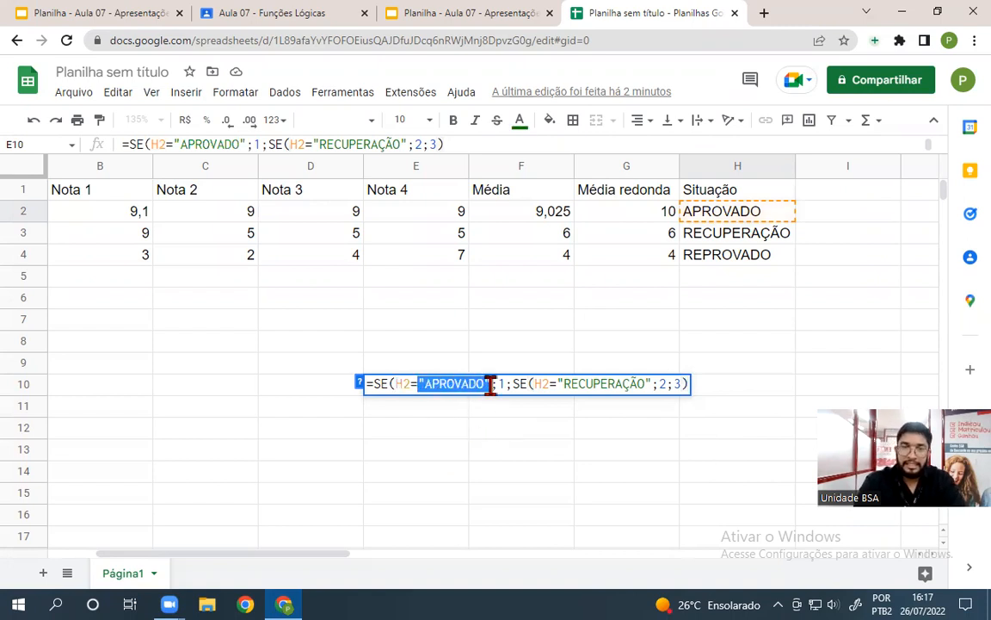
click(492, 385)
drag(492, 384, 396, 383)
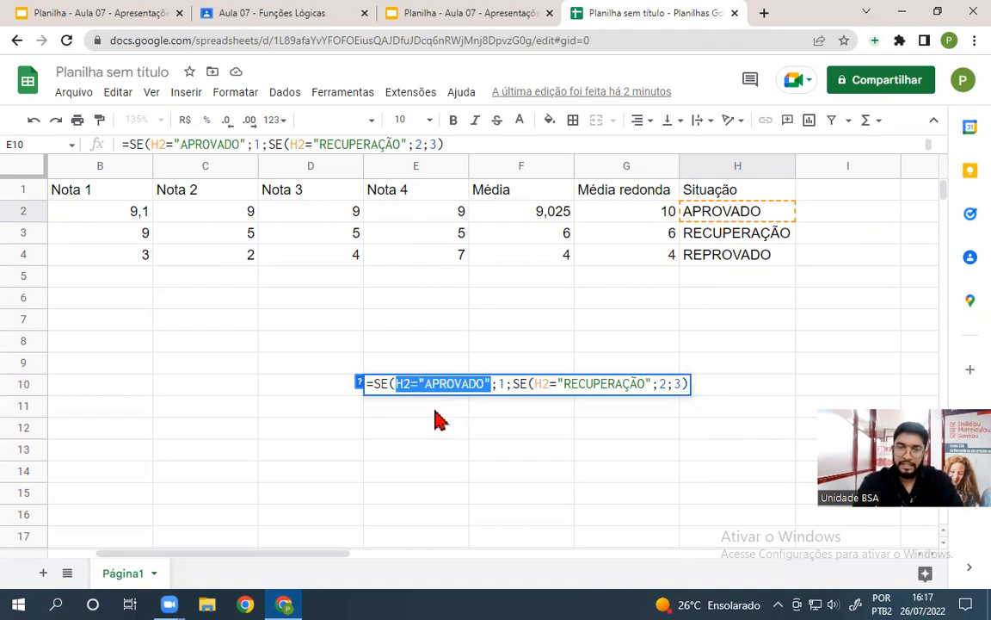
double_click(504, 384)
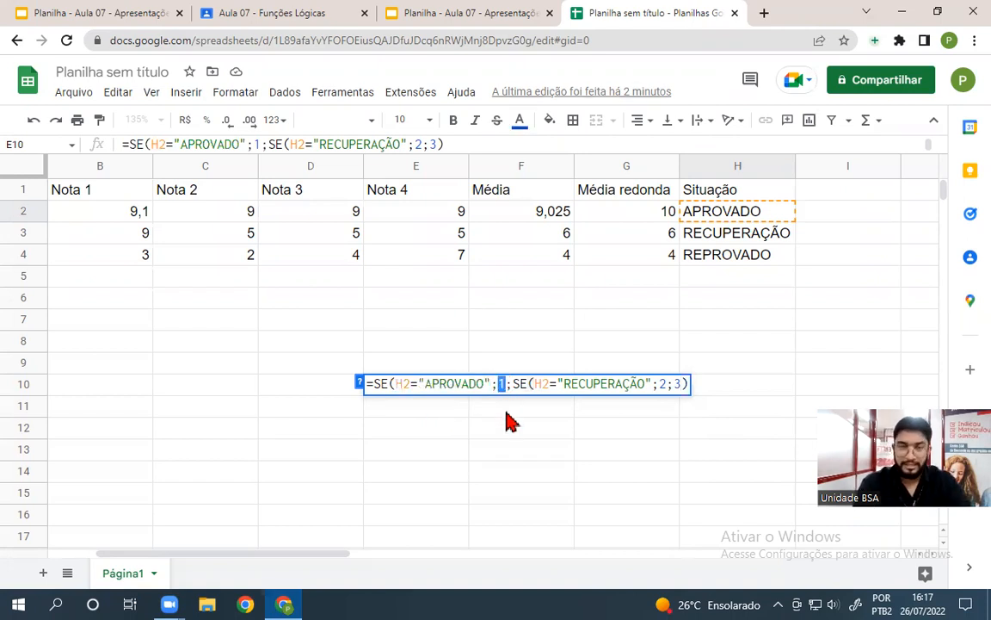
click(514, 384)
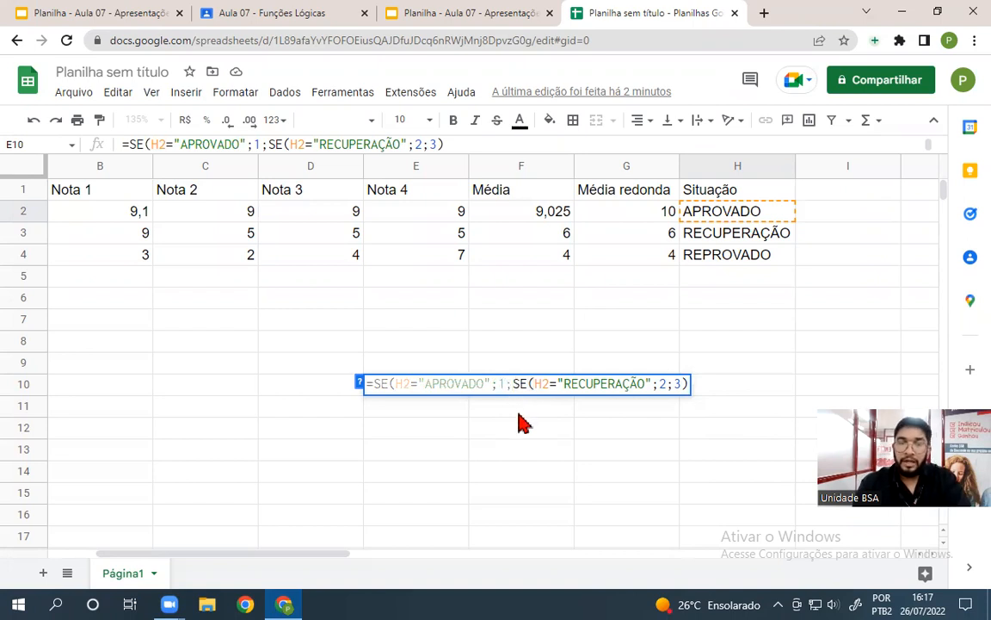
drag(513, 384, 670, 392)
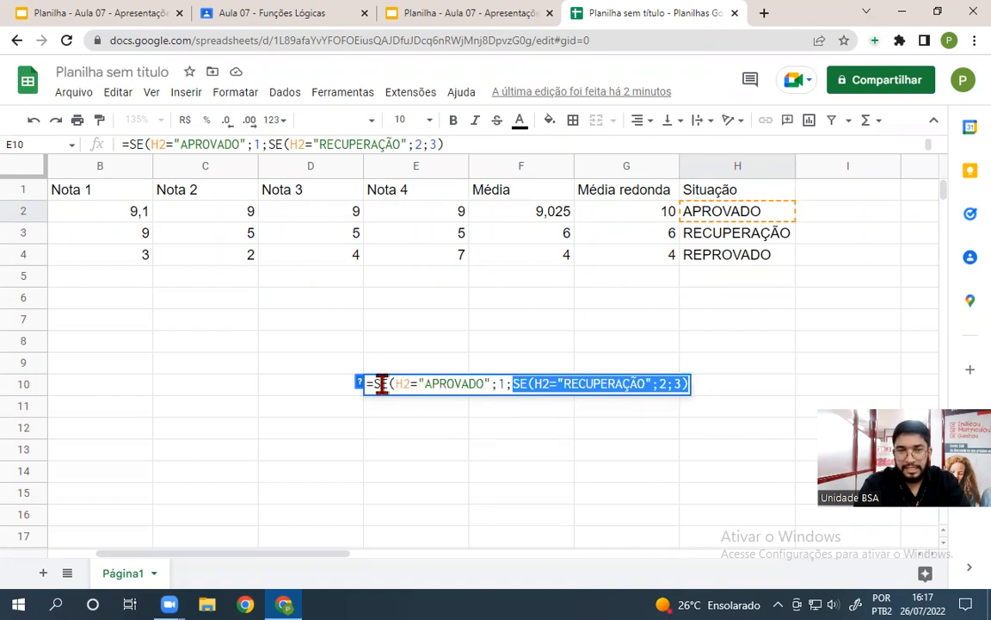
drag(396, 384, 449, 383)
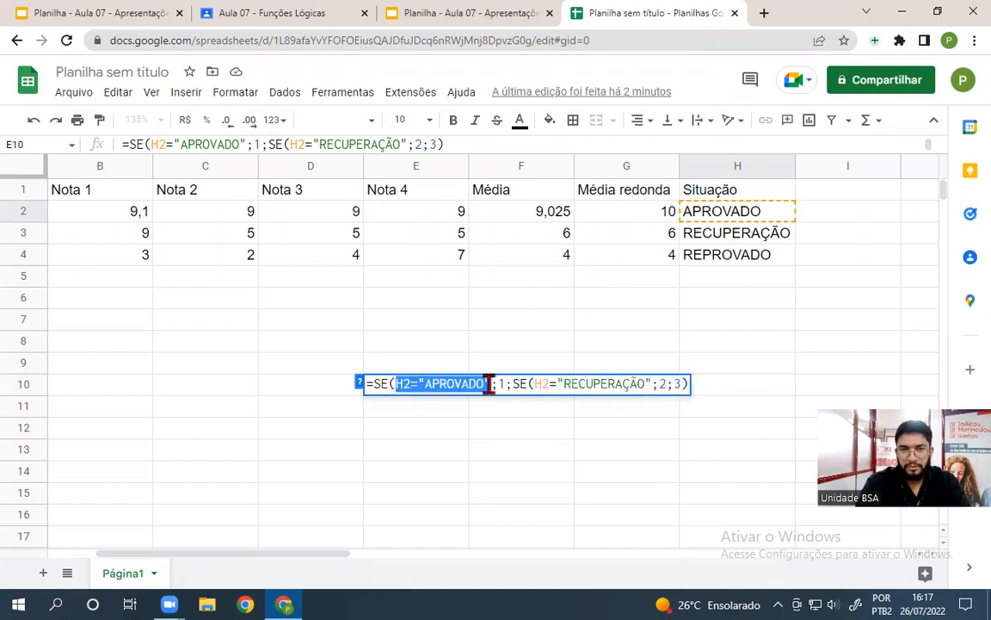
click(519, 384)
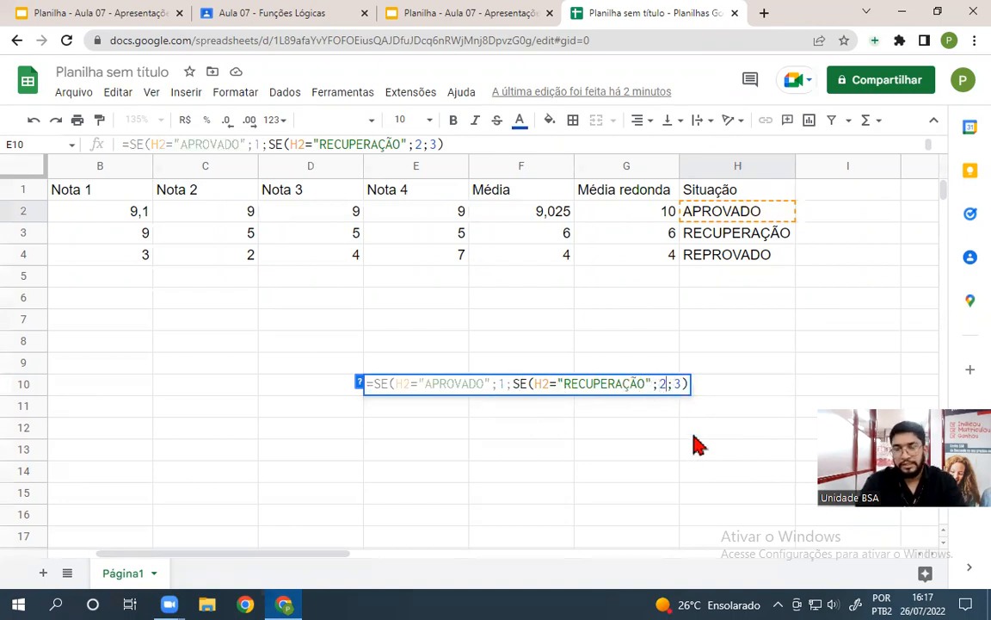
key(Return)
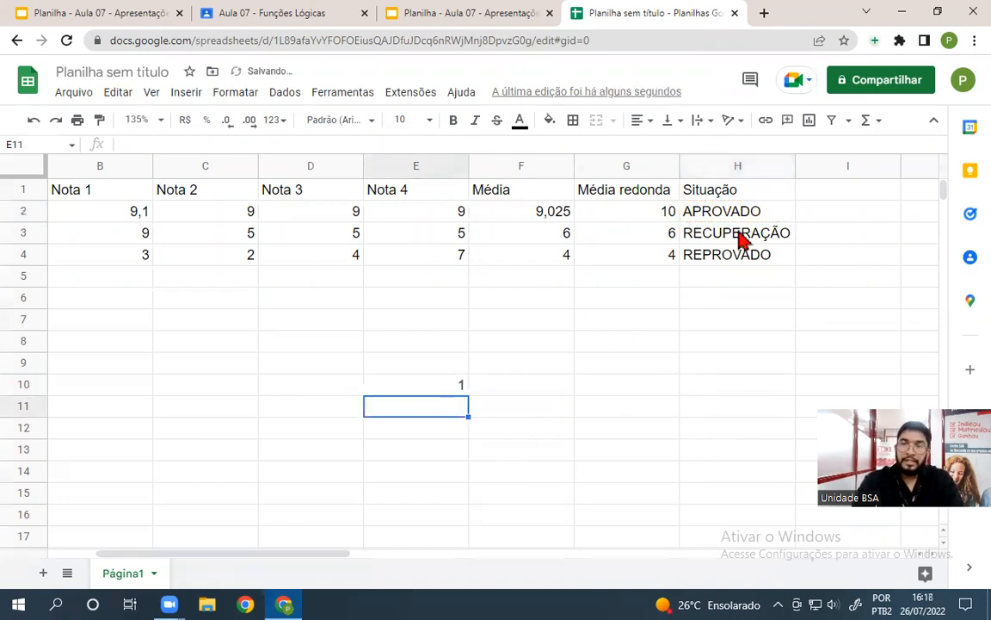
Change the text "APROVADO" to "APROVA" in the H2 formula under Situação
click(737, 215)
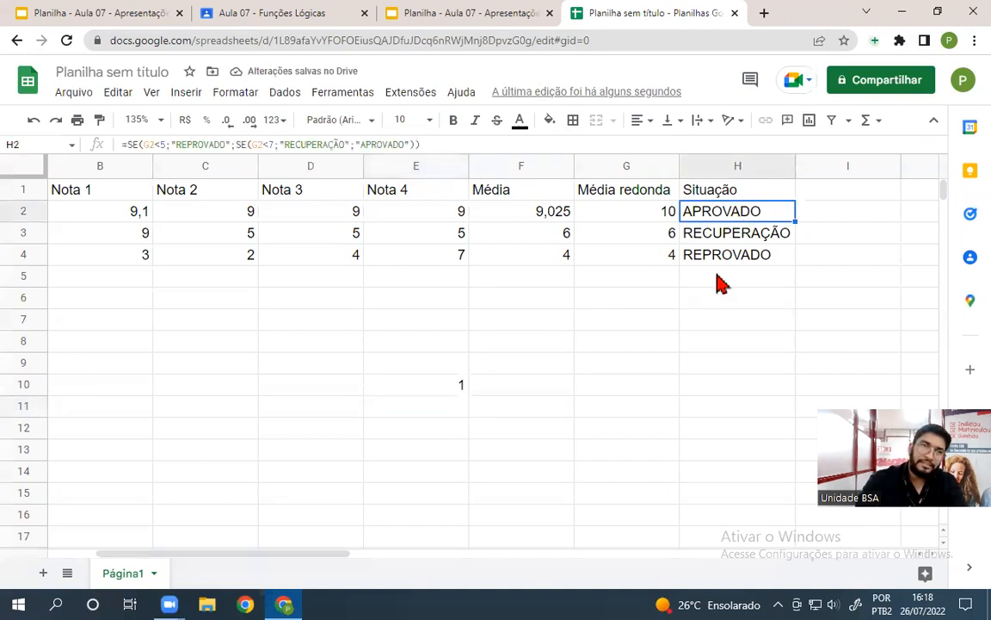
click(392, 145)
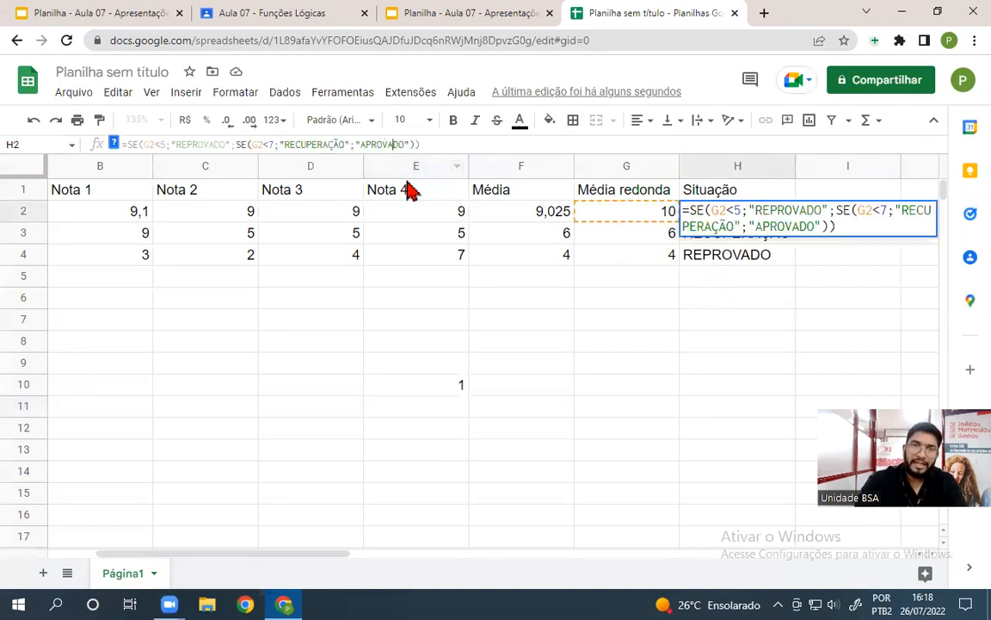
key(Return)
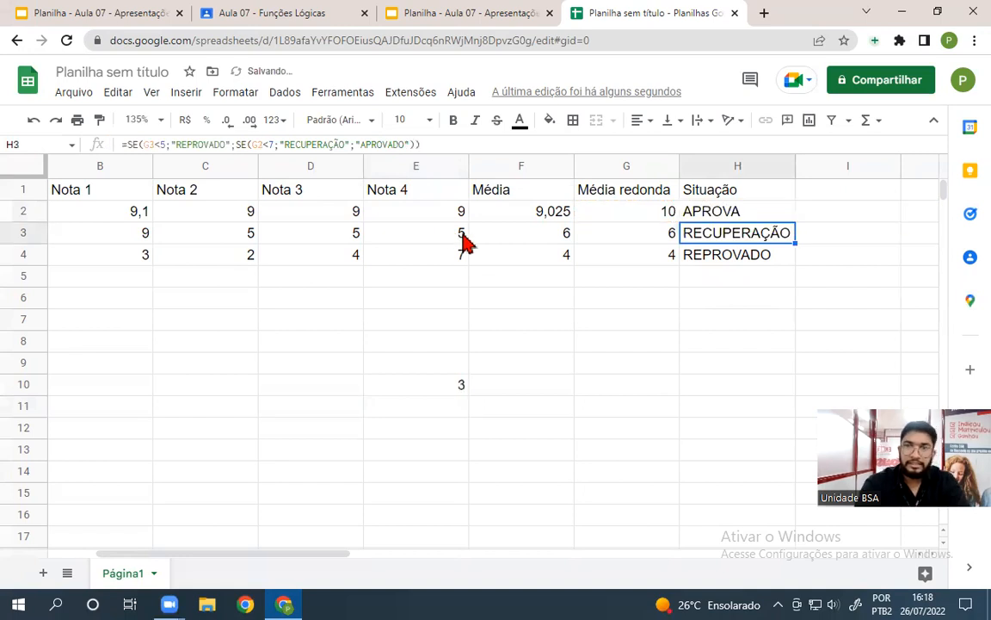
Examine the text criteria and fallback value in E10's nested SE formula, and clear that cell
click(567, 370)
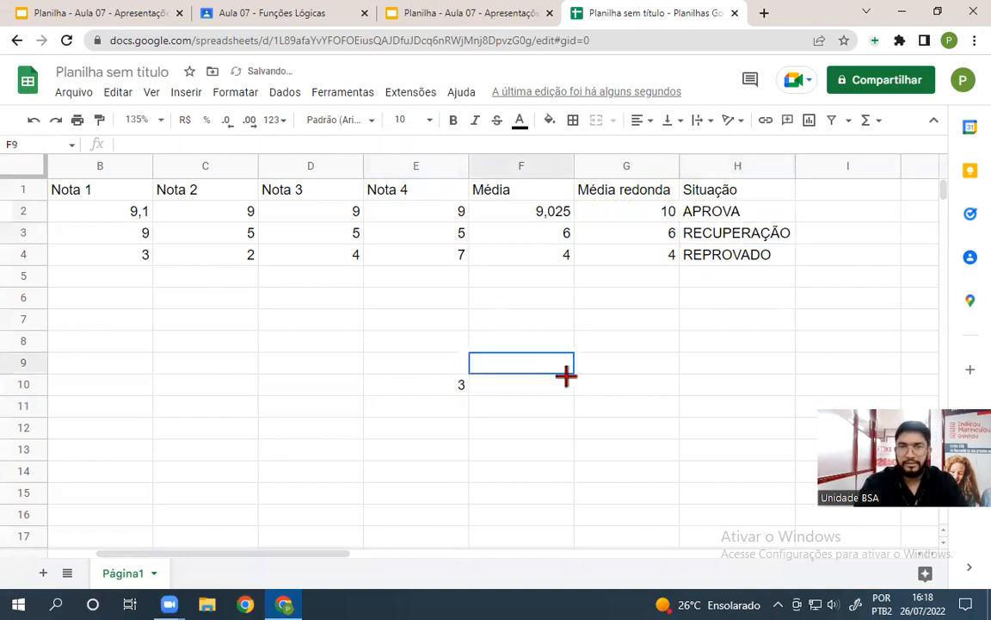
click(453, 387)
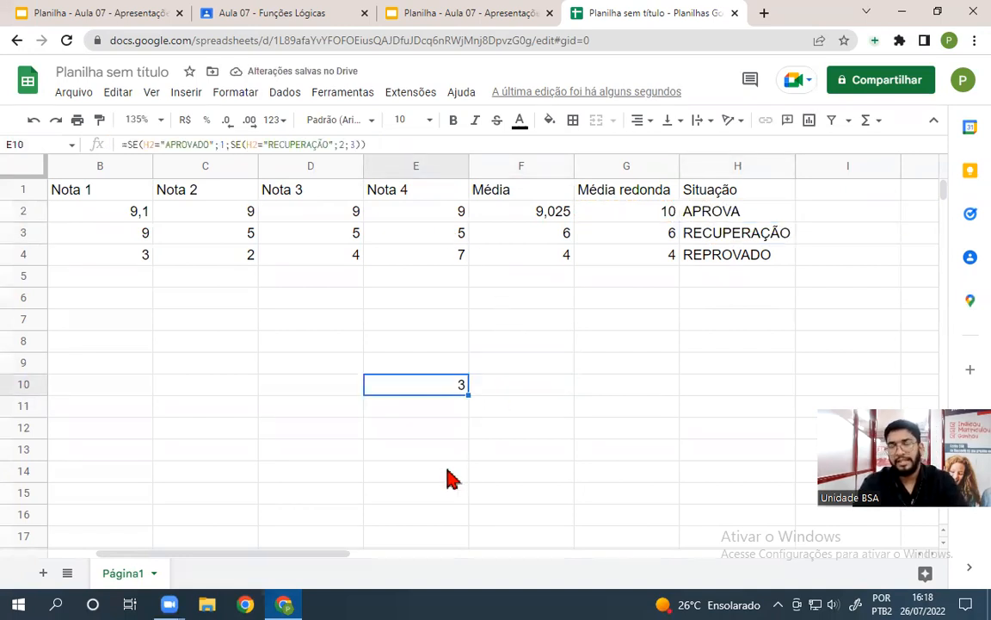
double_click(416, 384)
double_click(428, 384)
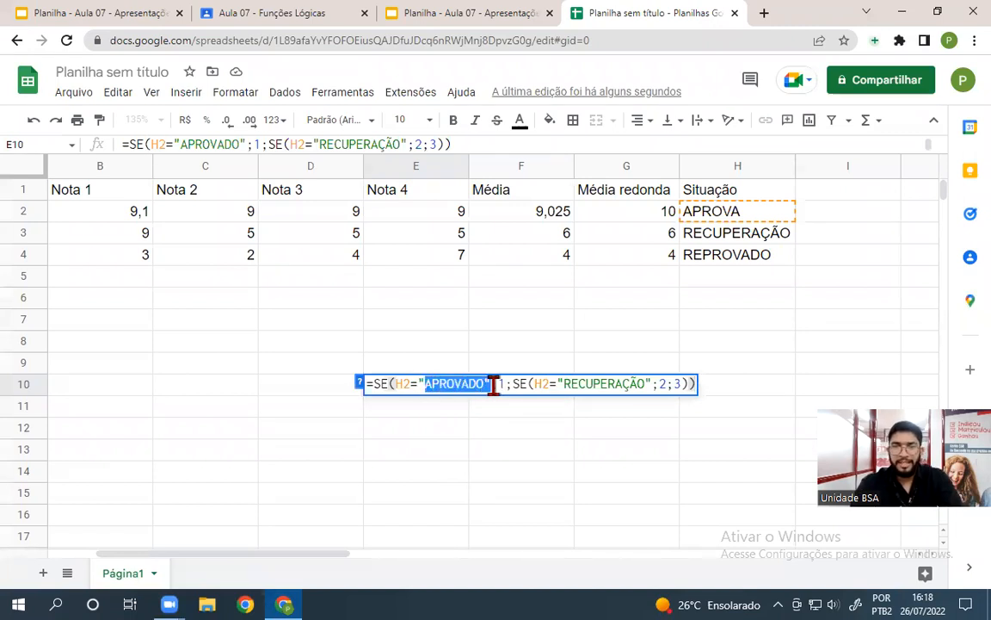
drag(564, 384, 645, 385)
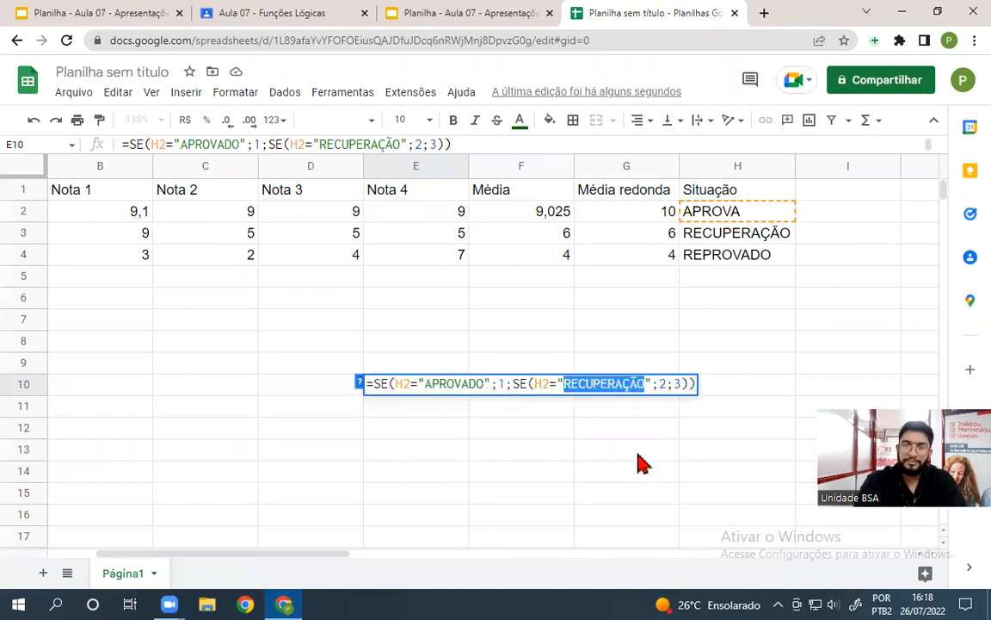
click(681, 384)
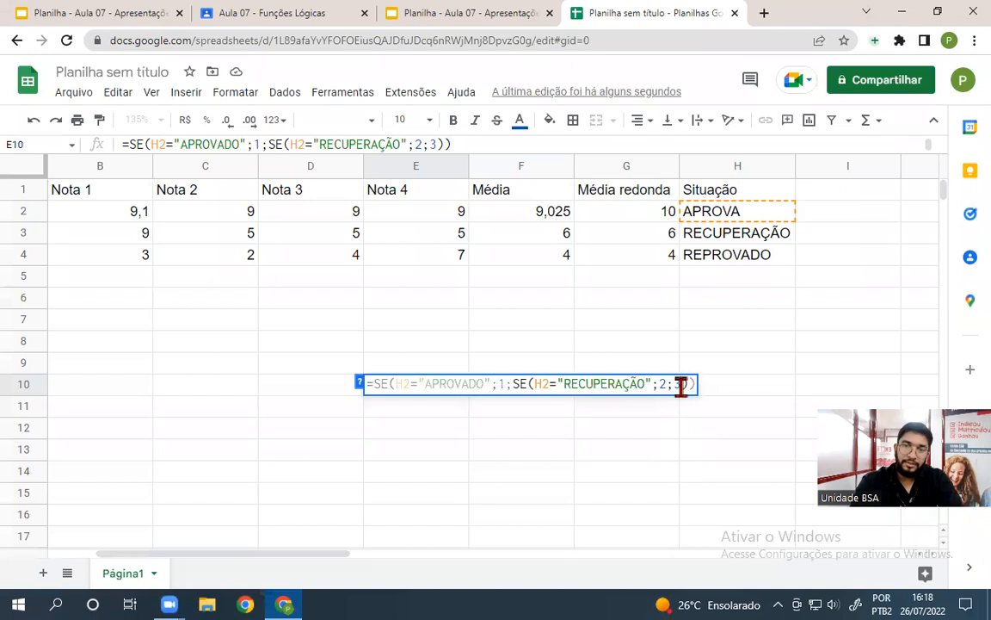
click(667, 458)
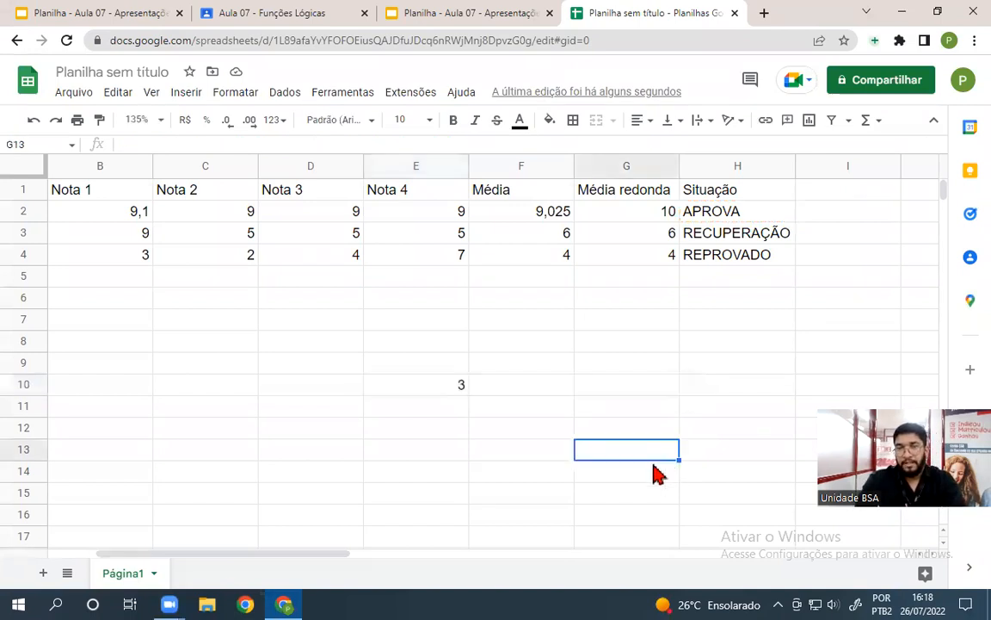
click(449, 392)
key(Delete)
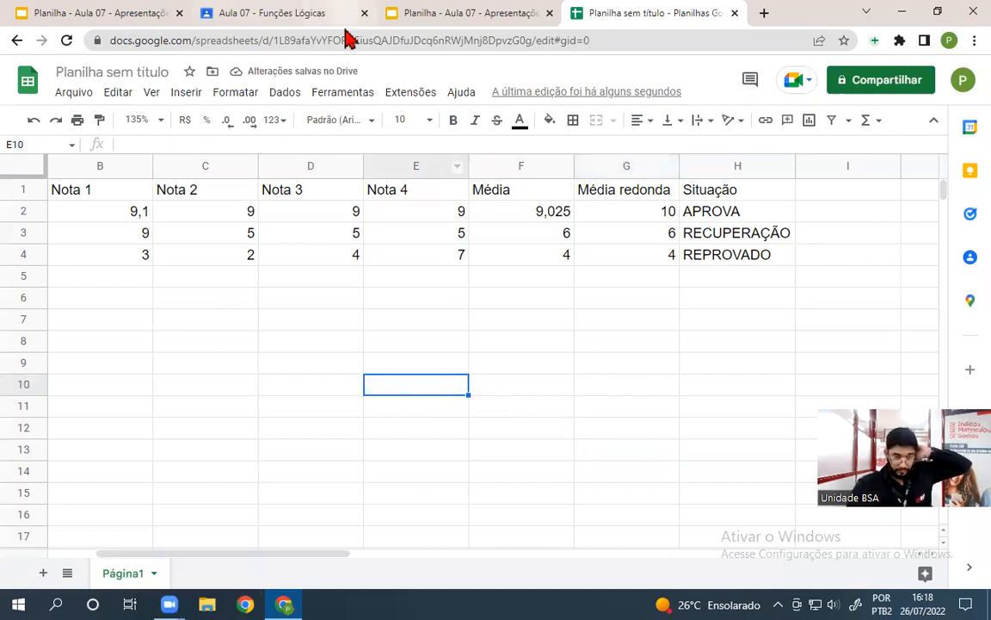
Switch to the Planilha - Aula 07 presentation in Google Slides and open slide 4, FUNÇÃO SE
click(54, 12)
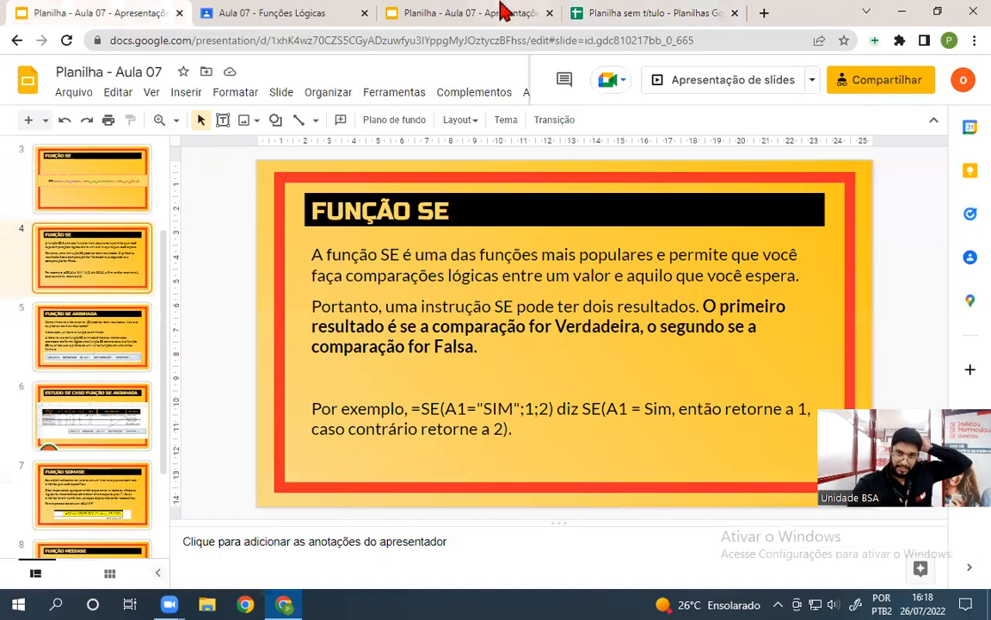
click(406, 15)
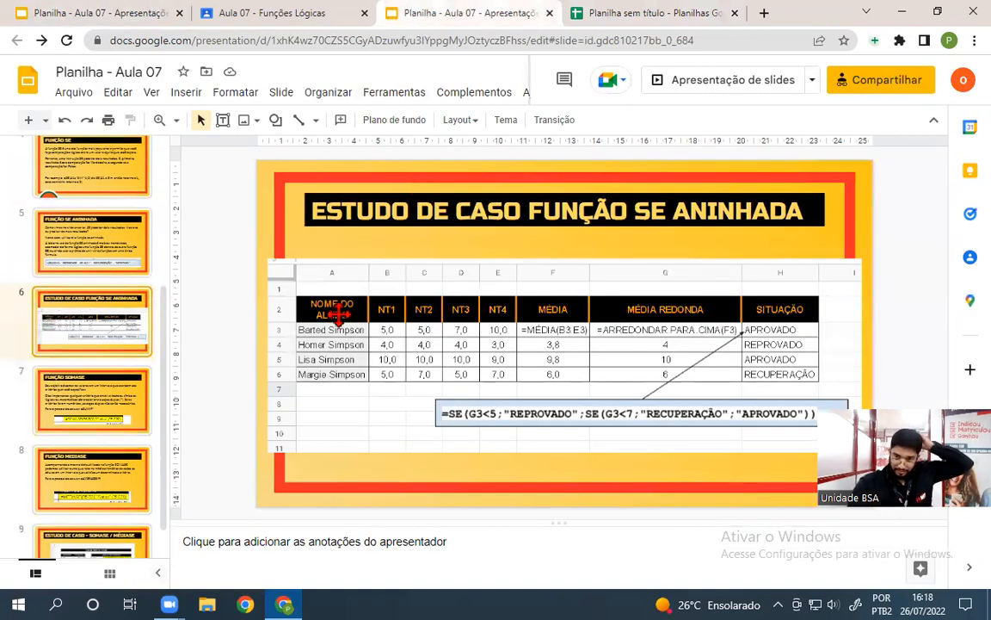
click(78, 12)
click(413, 16)
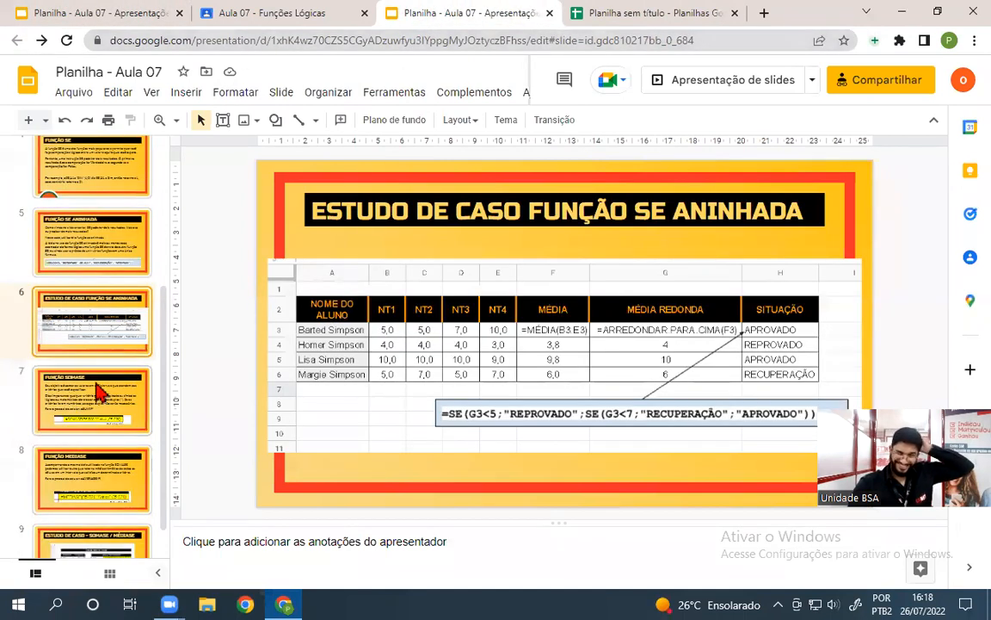
scroll(97, 389, up, 2)
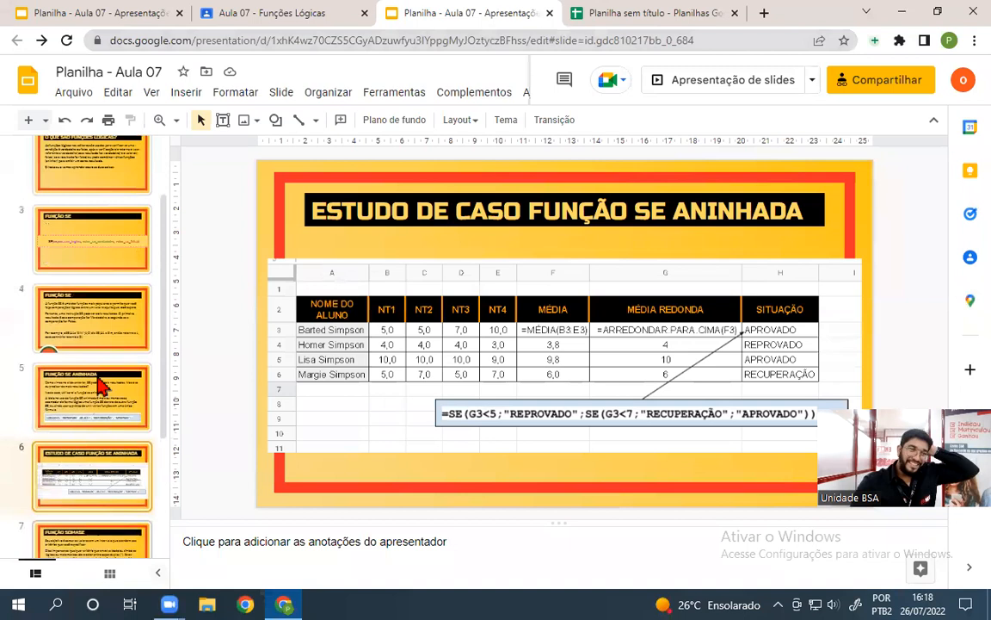
click(92, 323)
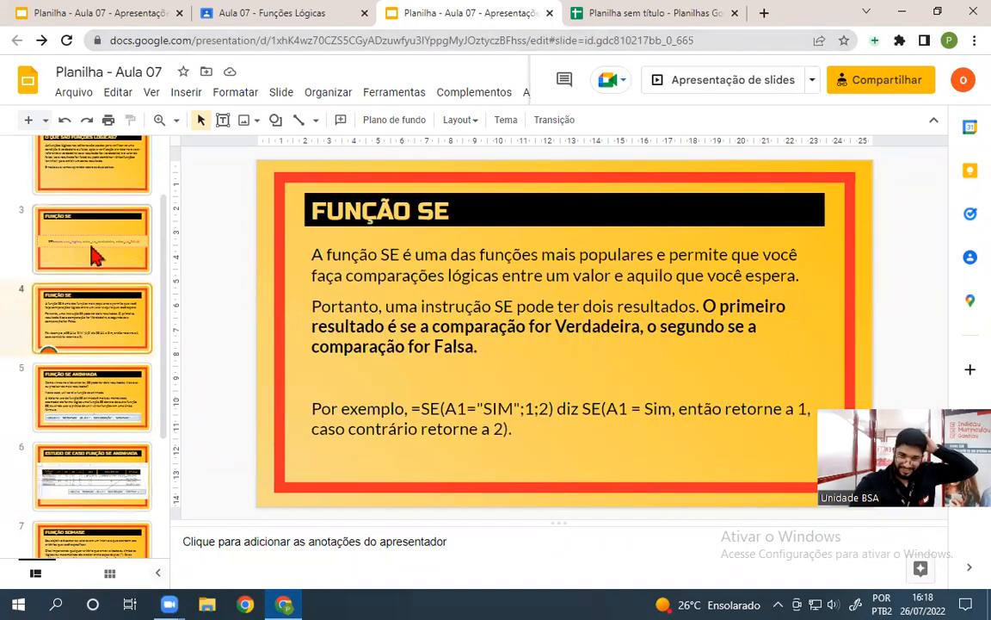
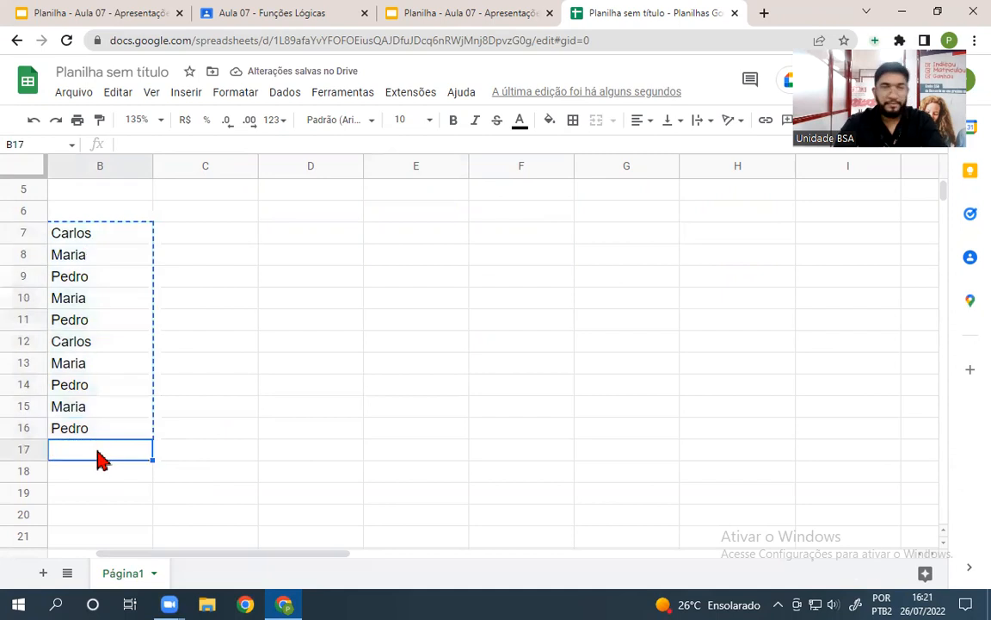
Paste the copied block of ten seller names into B17:B26, directly below the existing list
scroll(292, 415, down, 2)
scroll(299, 427, up, 2)
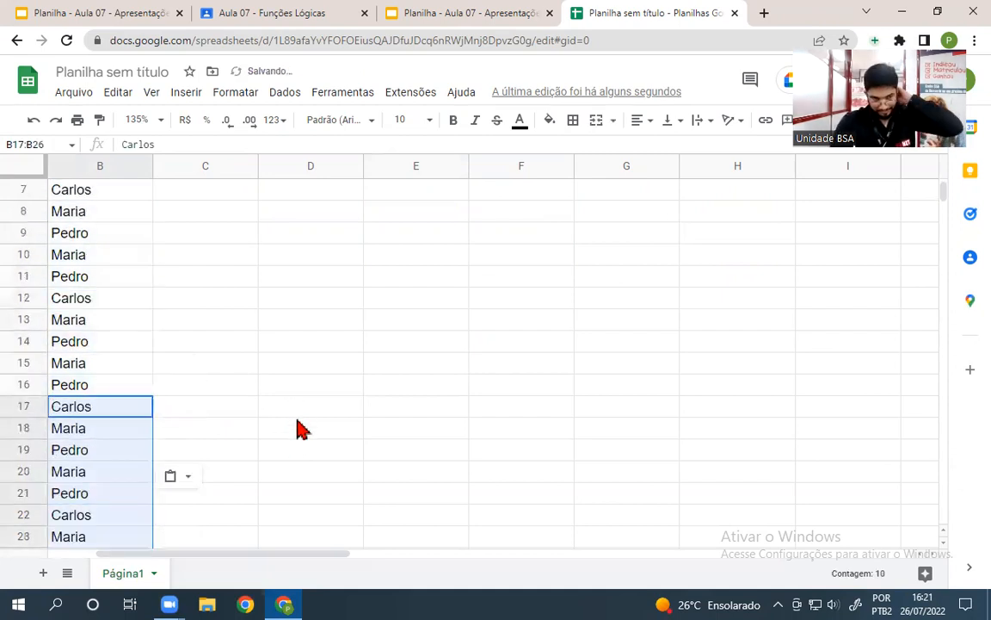
scroll(295, 443, down, 2)
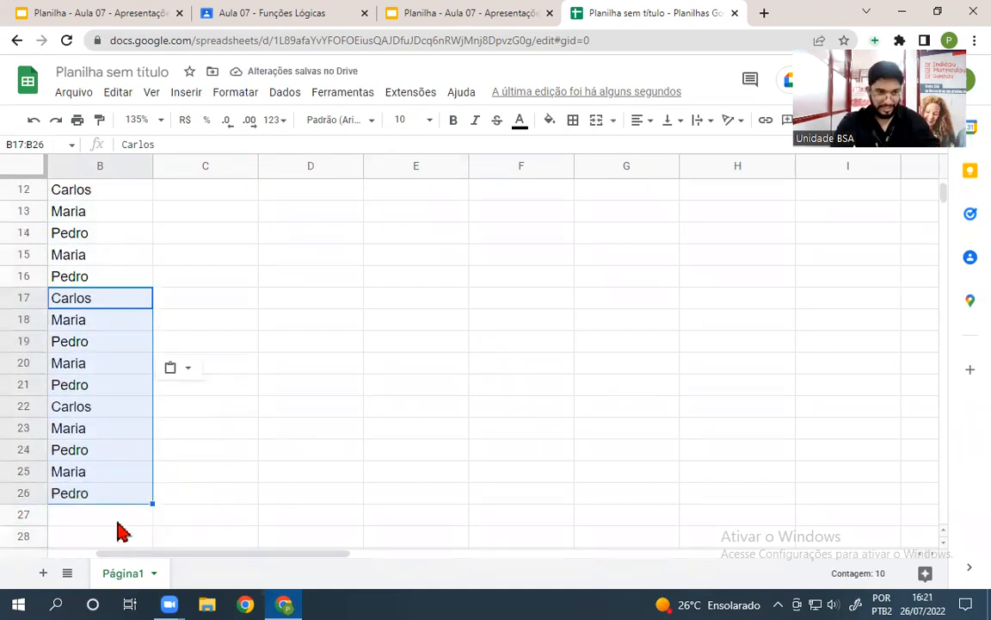
click(69, 517)
scroll(314, 469, up, 3)
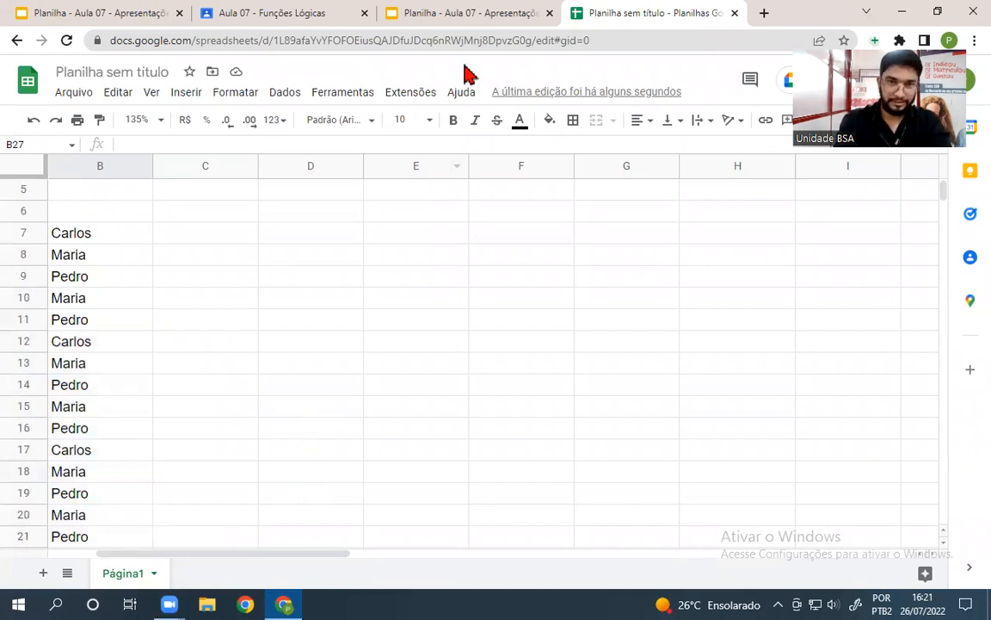
Check the SOMASE / MÉDIASE case-study slide and add the headers "Vendedor" in B6 and "Vendas do Dia" in C6
click(428, 12)
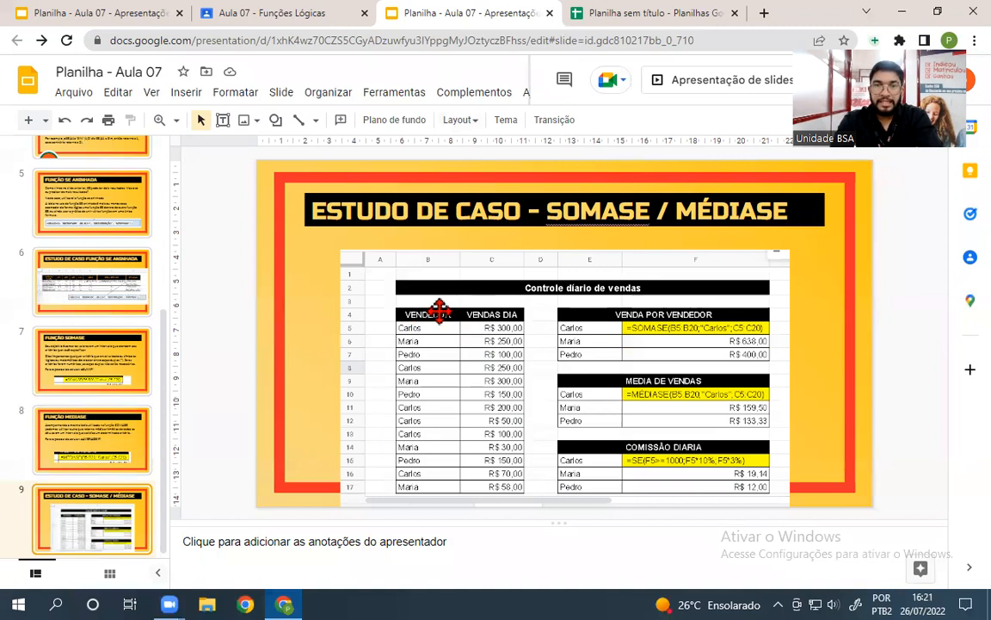
click(570, 14)
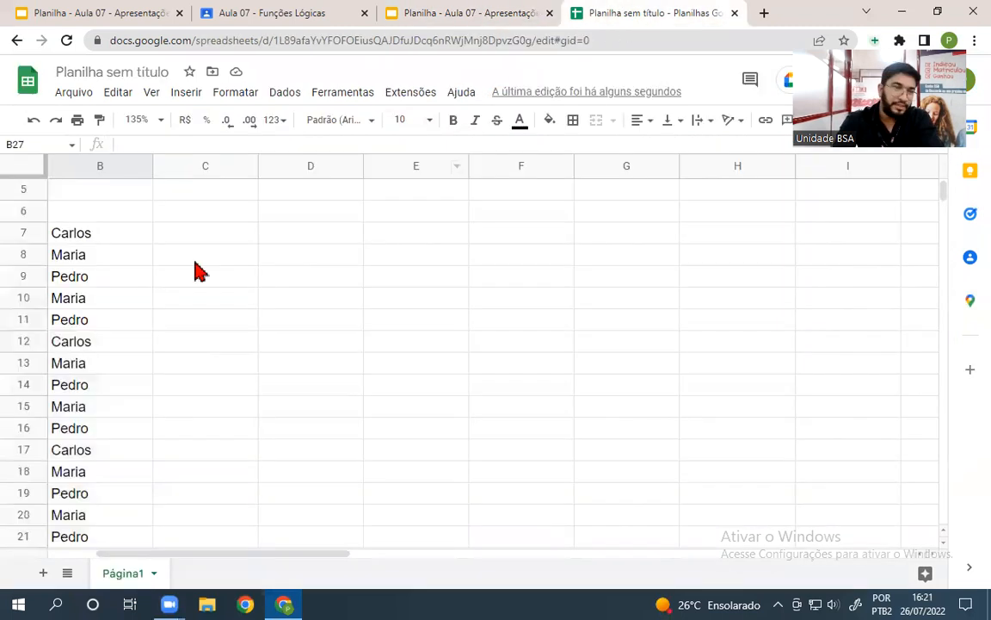
click(76, 212)
text(Vendedor)
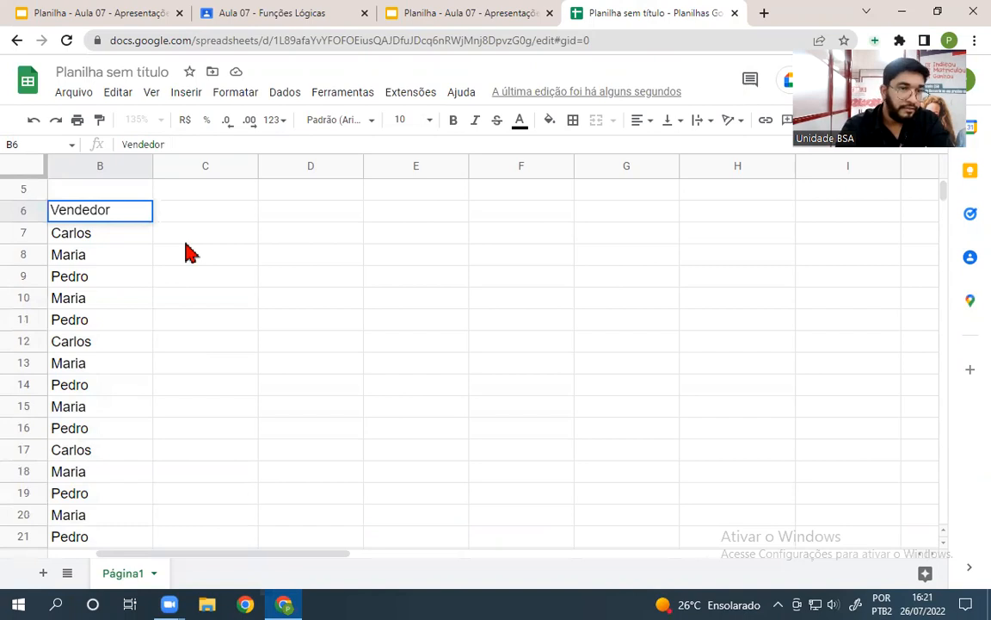
key(Tab)
text(C)
text(en)
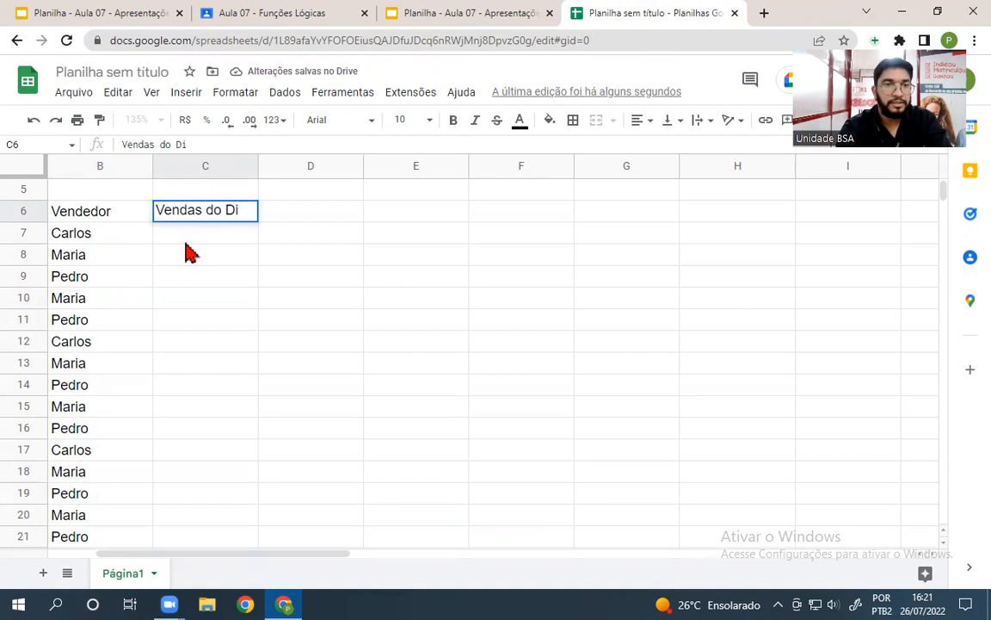
click(204, 277)
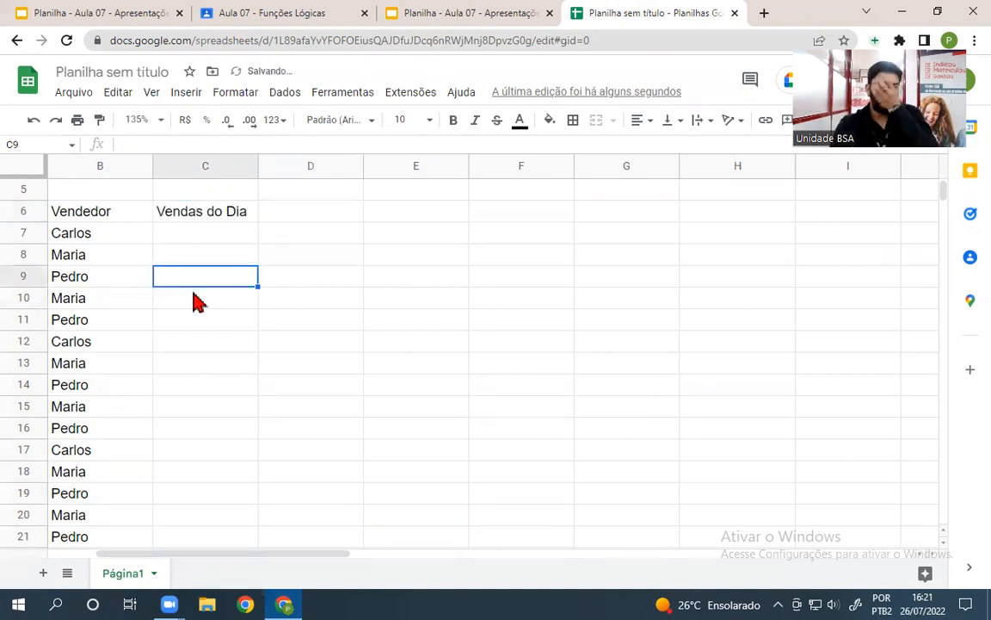
scroll(102, 298, down, 5)
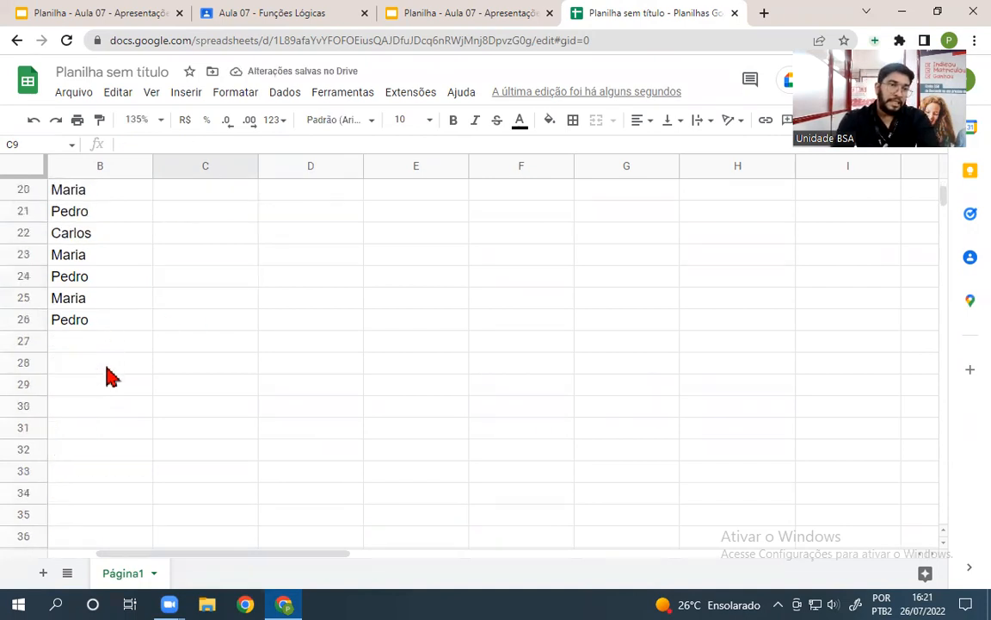
scroll(110, 376, up, 6)
scroll(107, 376, down, 2)
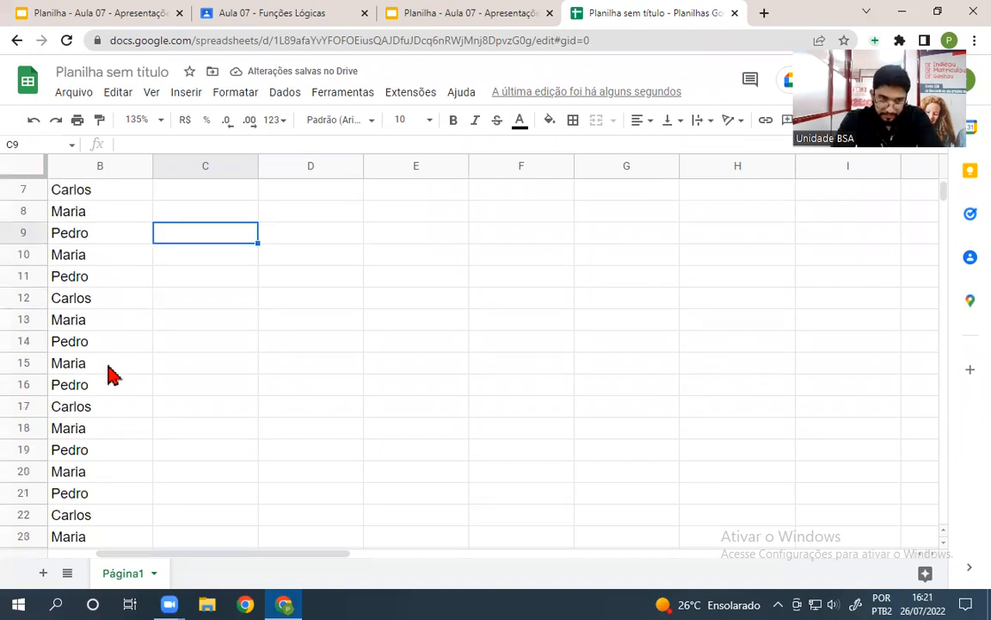
scroll(944, 199, down, 3)
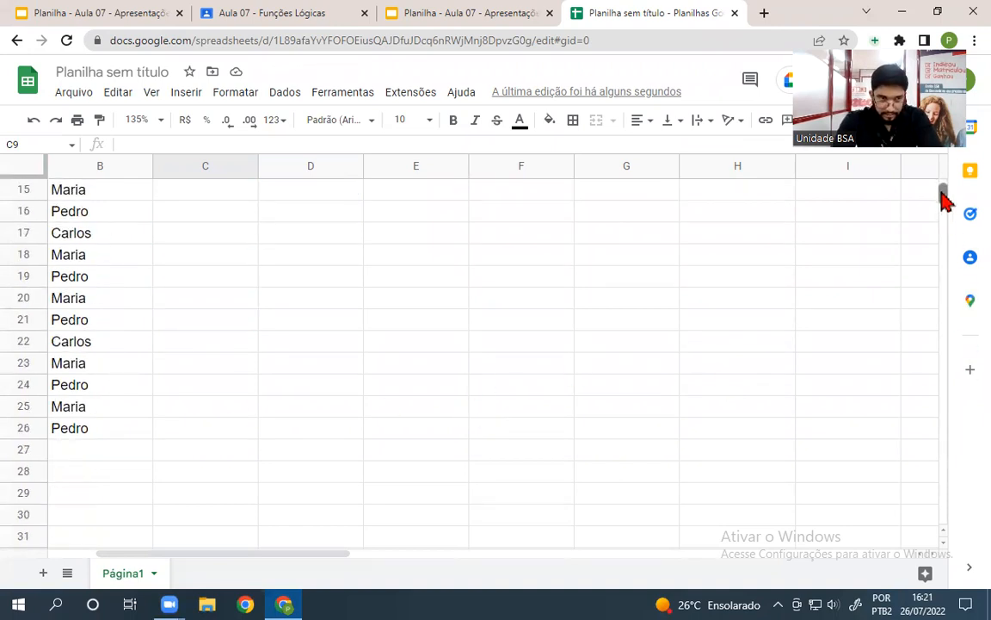
Enter the daily sales values 300, 25, 296, 153 and 1500 in C7:C11 under "Vendas do Dia"
scroll(944, 198, up, 4)
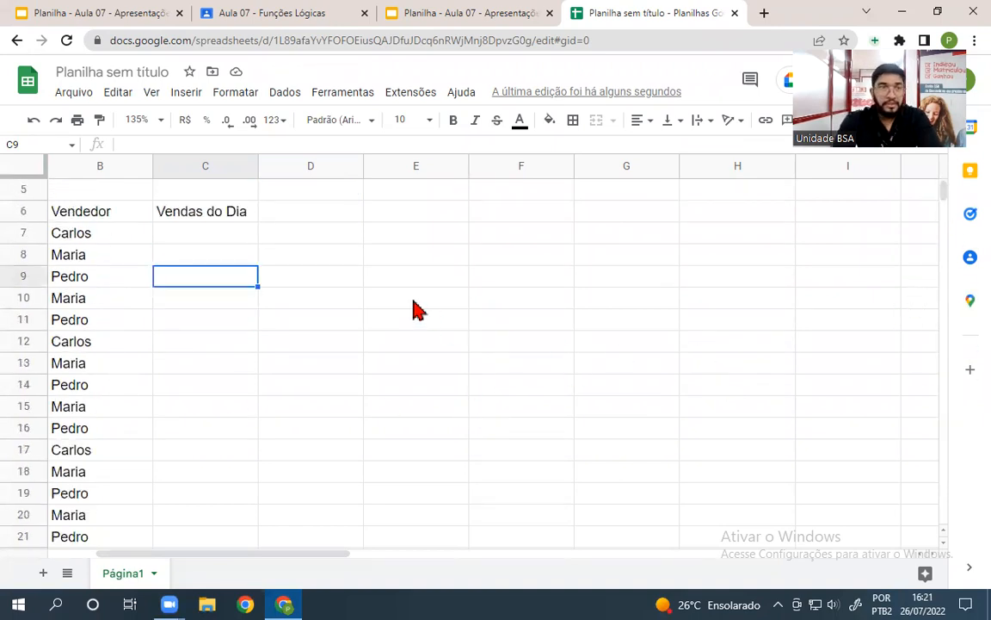
click(193, 238)
text(300)
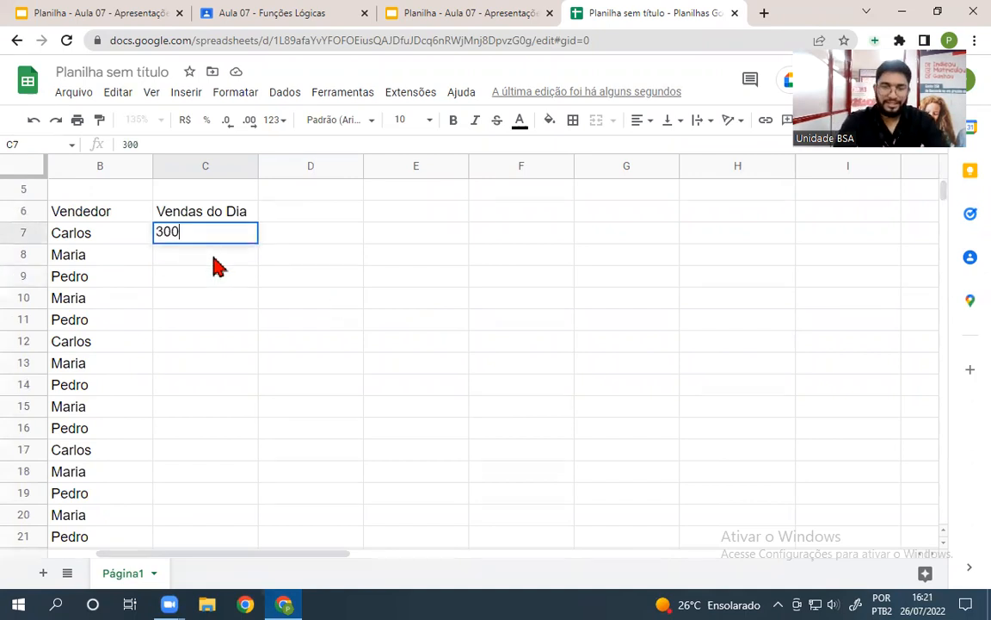
key(Return)
text(25)
key(Return)
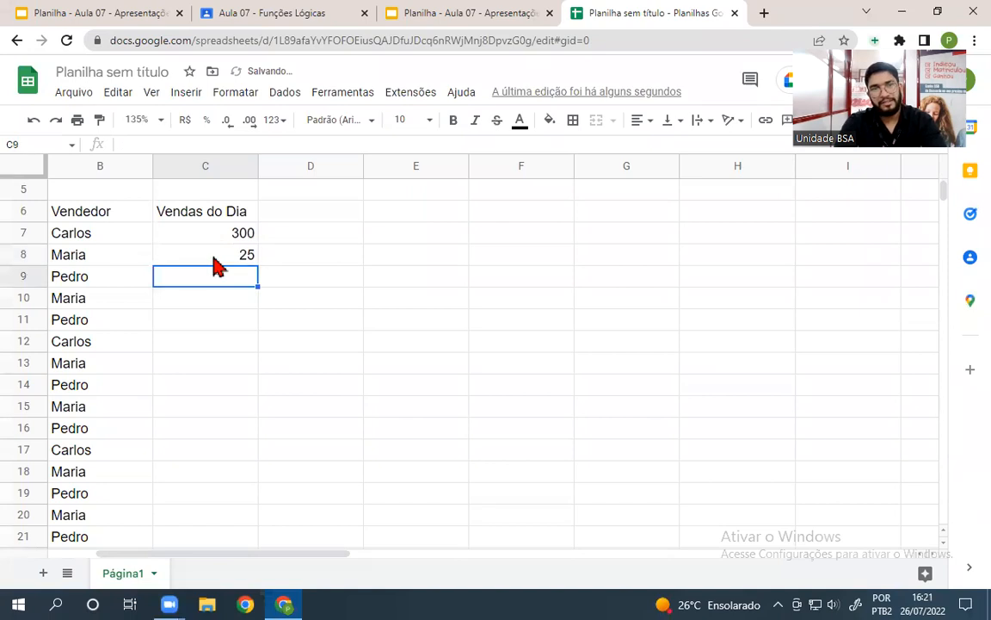
text(296)
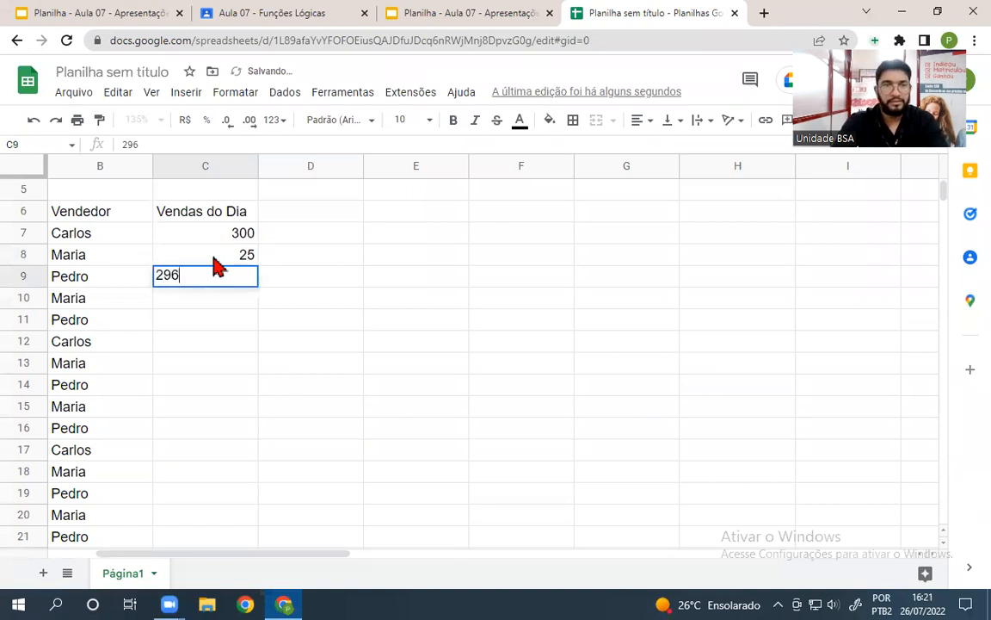
key(Return)
text(15)
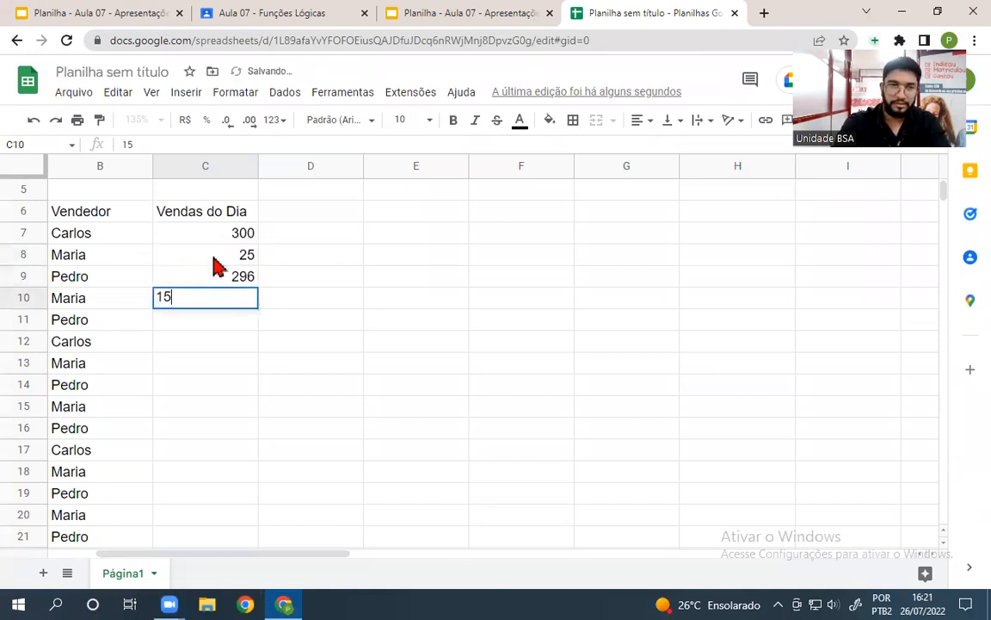
text(3)
key(Return)
text(1500)
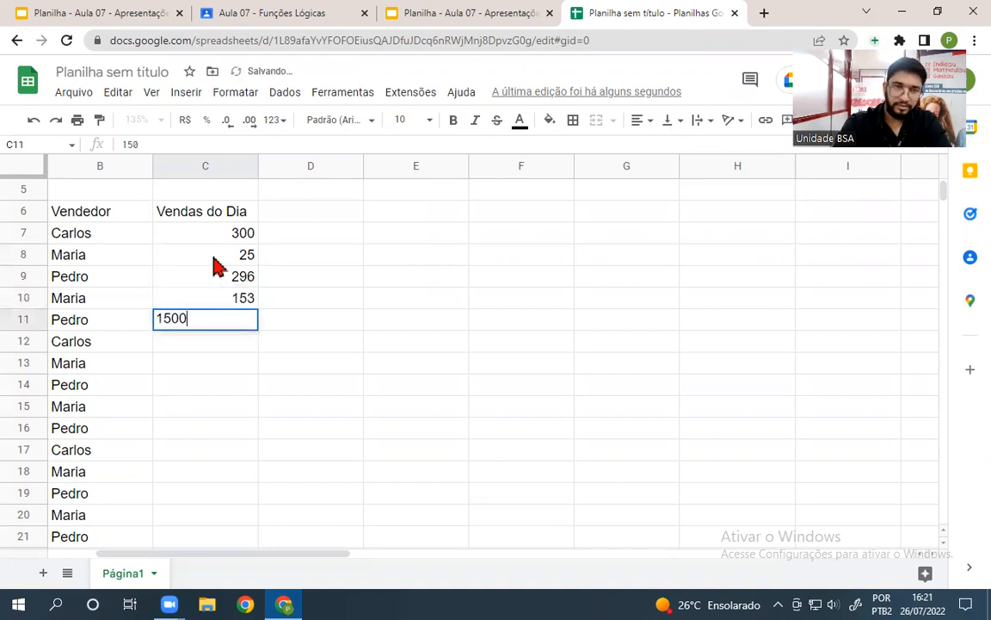
key(Return)
Continue the daily sales column with 457, 268, 980, 540 and 650 in C12:C16
text(457)
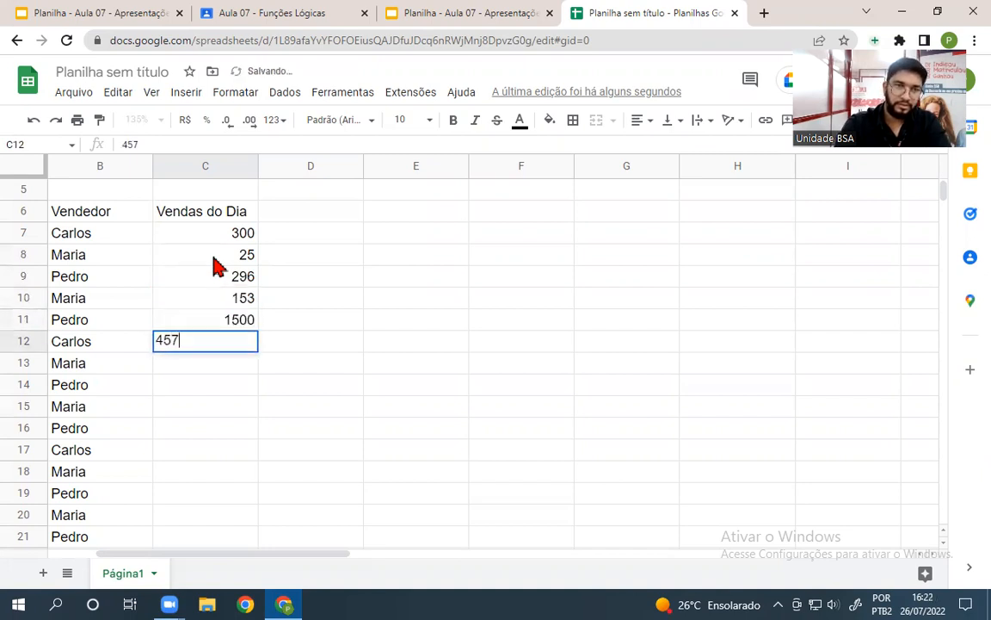
key(Return)
text(268)
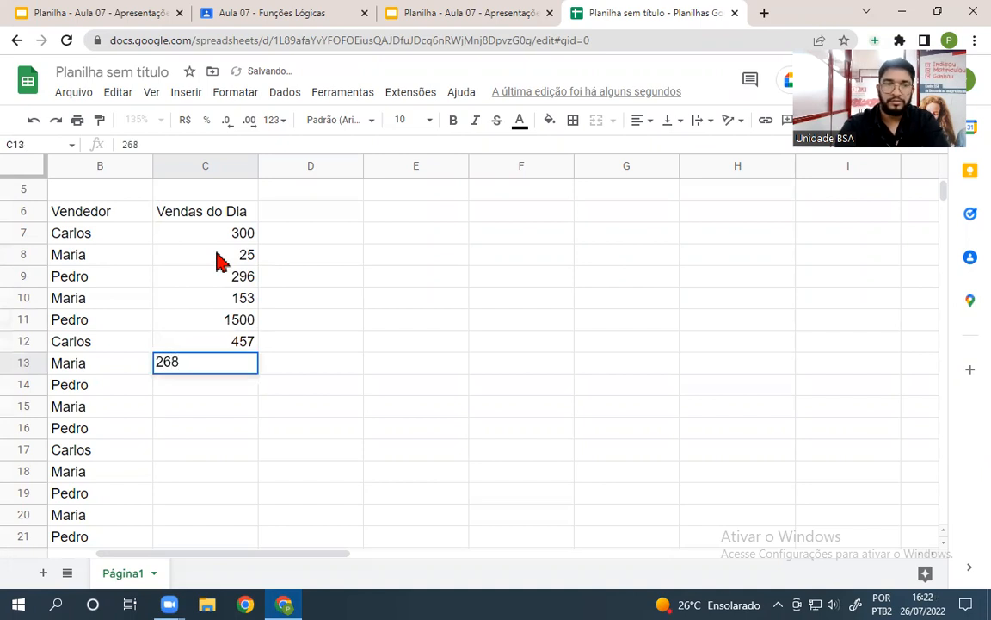
key(Return)
text(980)
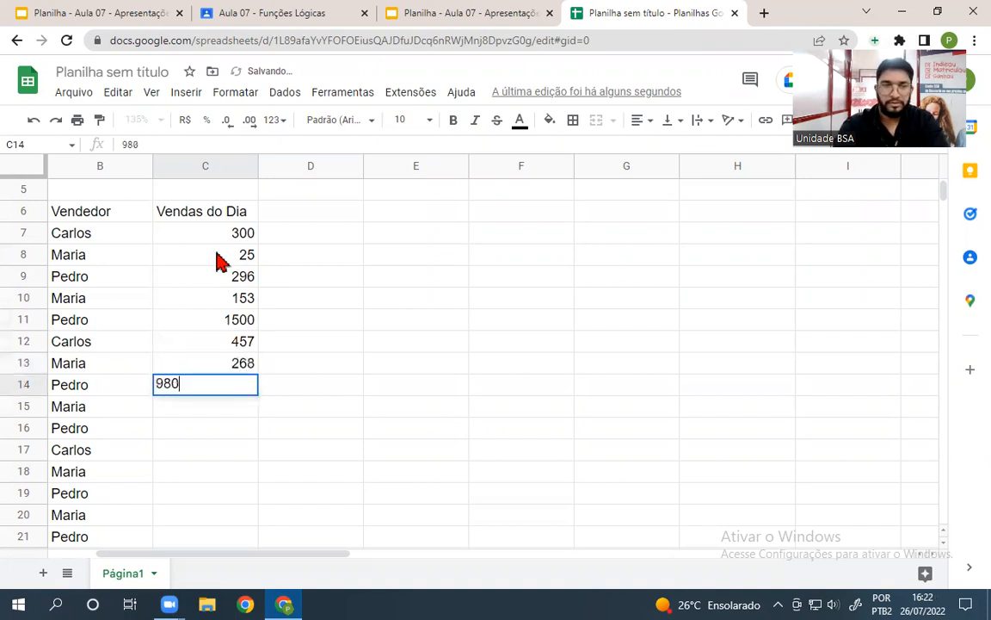
key(Return)
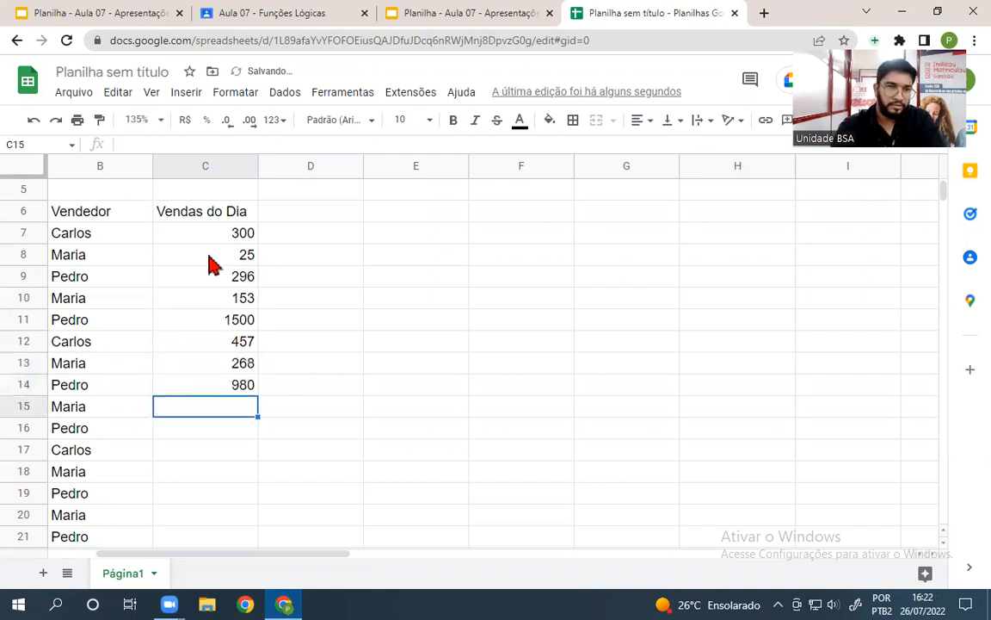
text(540)
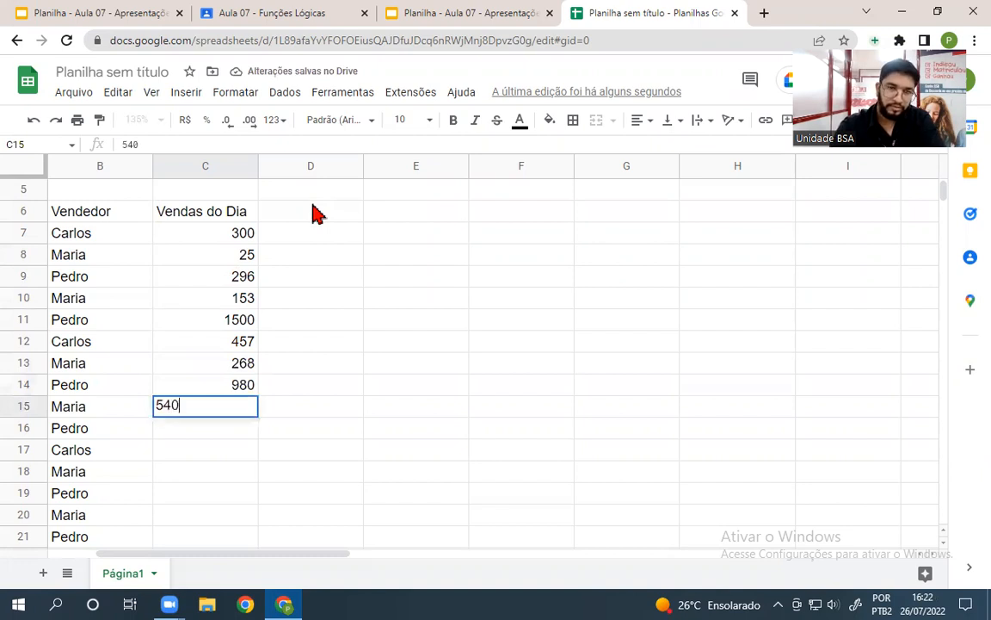
key(Return)
text(65)
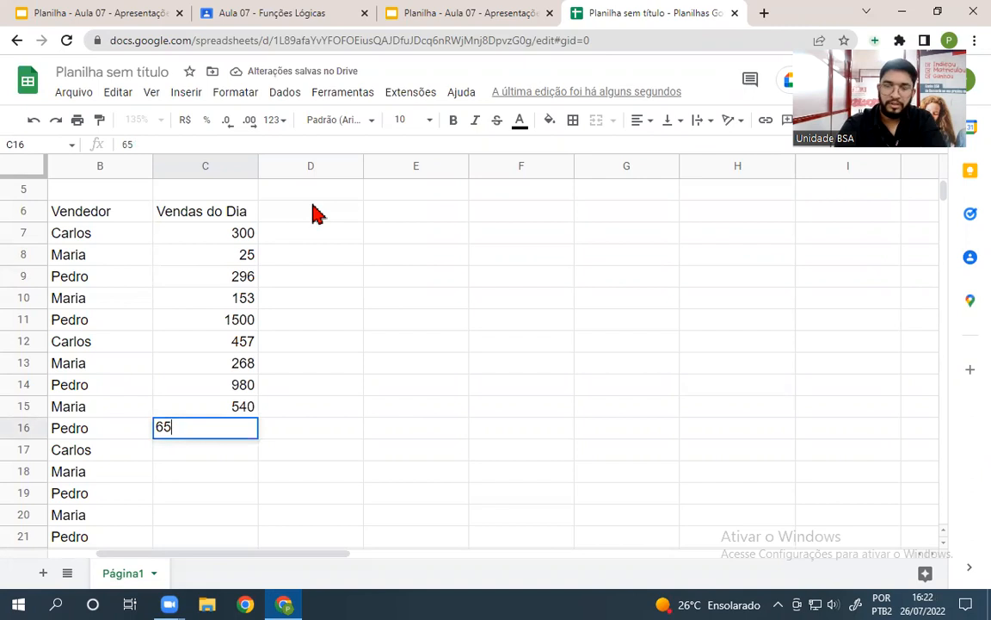
key(Return)
Fill C17:C21 with the daily sales values 325, 461, 165, 269 and 1250
text(325)
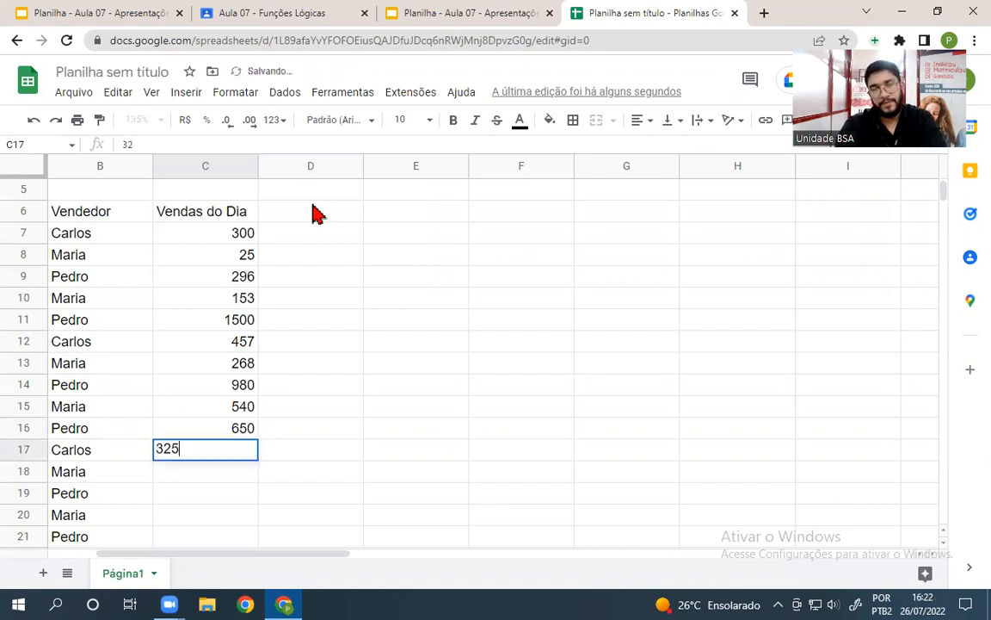
key(Return)
text(461)
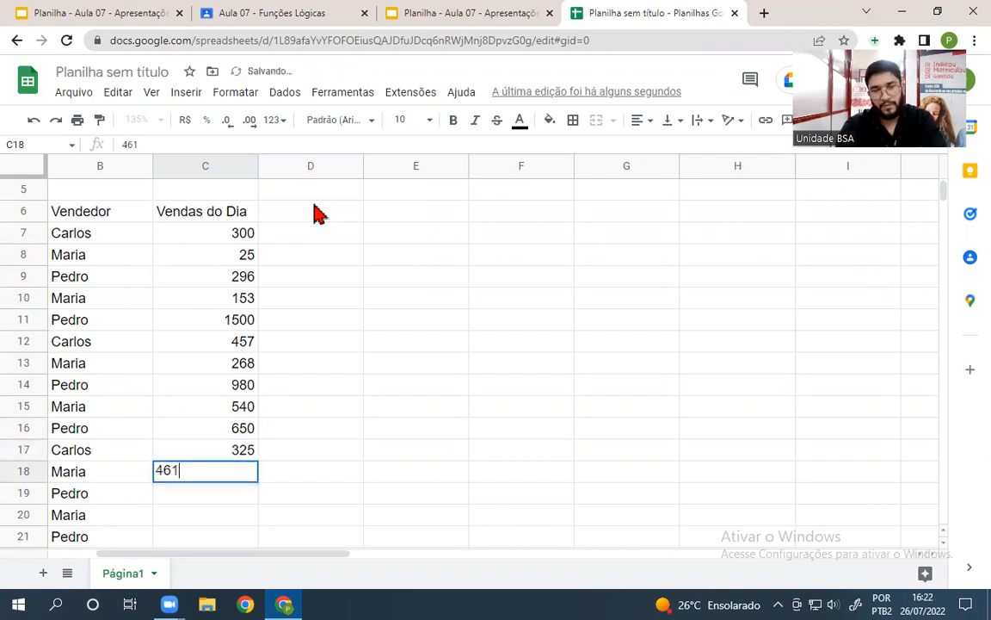
key(Return)
text(165)
key(Return)
text(2)
key(Return)
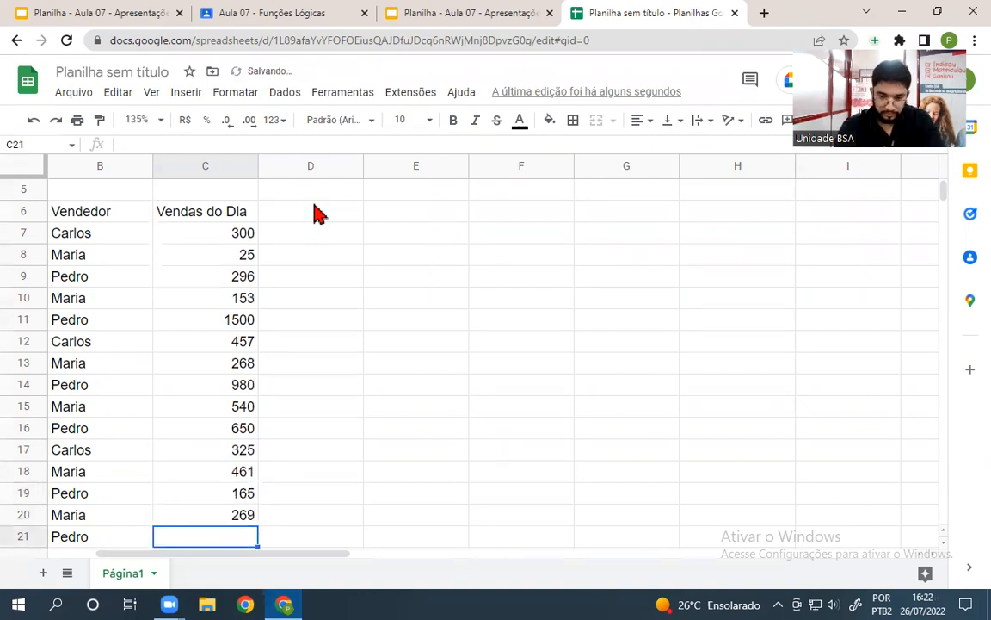
text(1250)
key(Return)
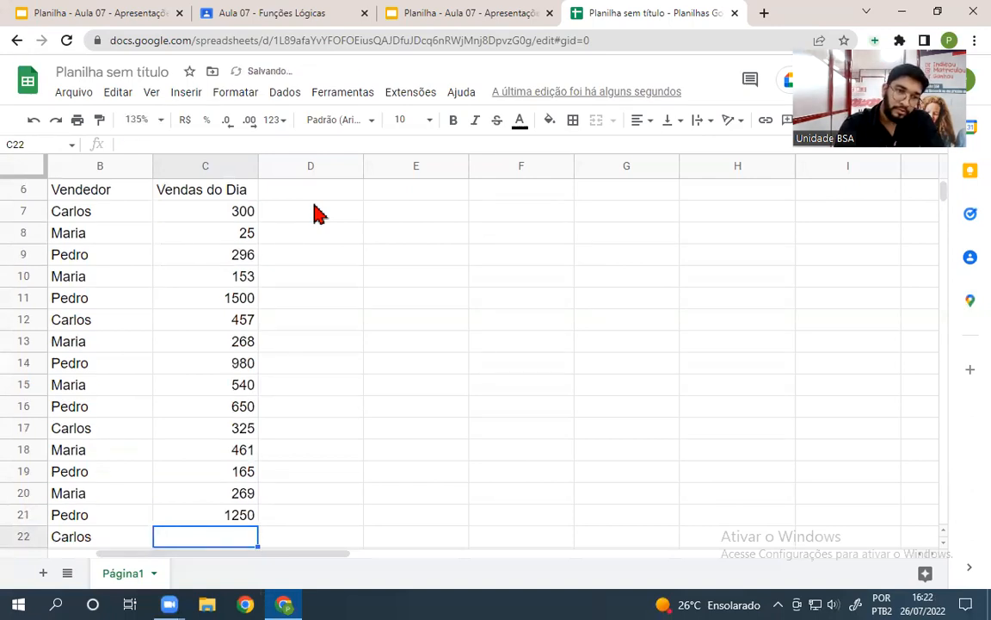
Complete the daily sales column by entering 1300, 150, 750, 450 and 15 in C22:C26
text(1300)
key(Return)
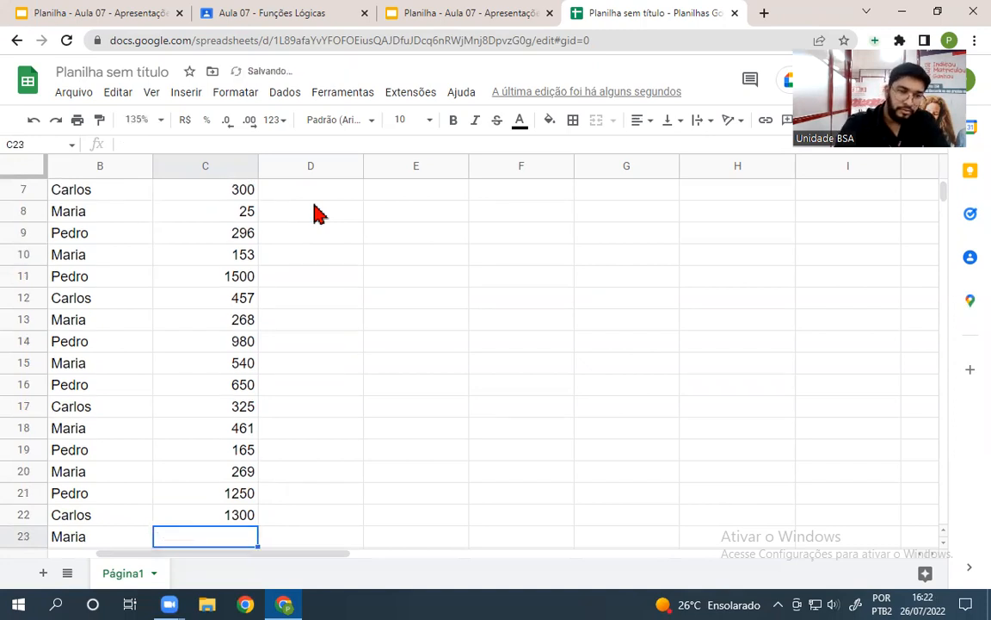
text(150)
key(Return)
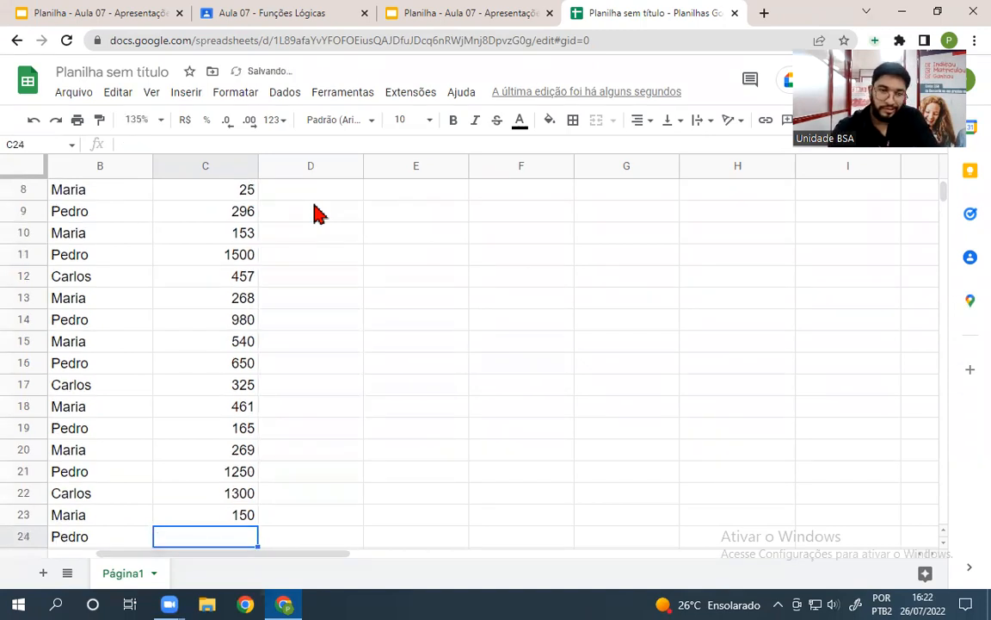
text(750)
key(Return)
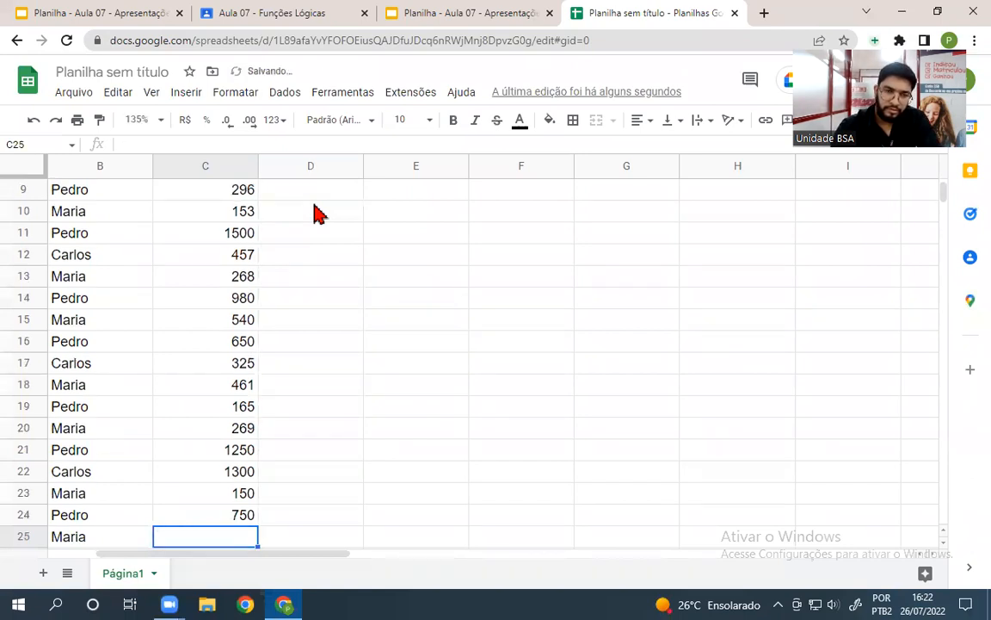
text(450)
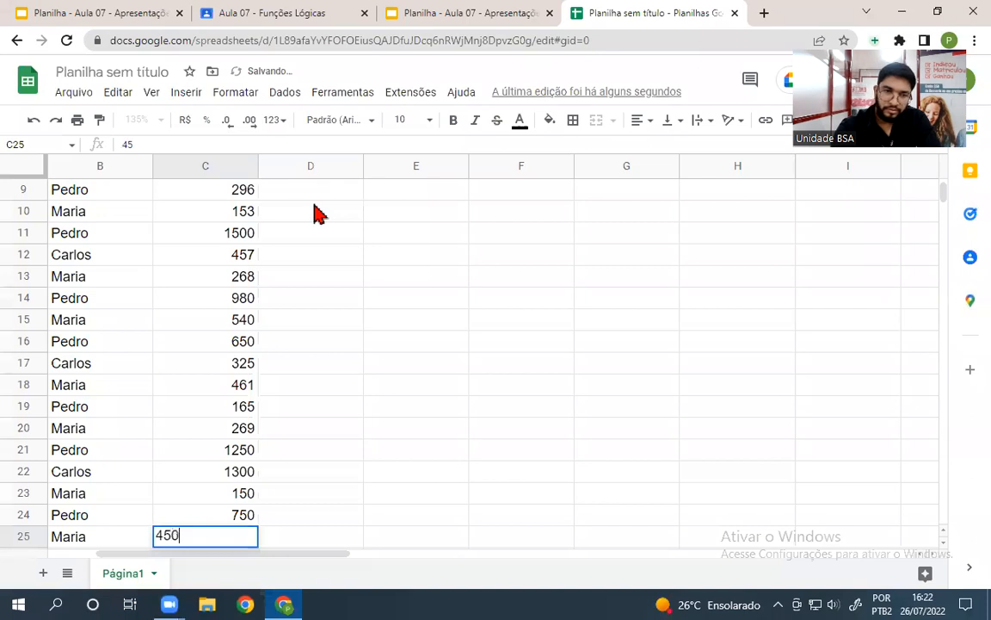
key(Return)
text(15)
key(Return)
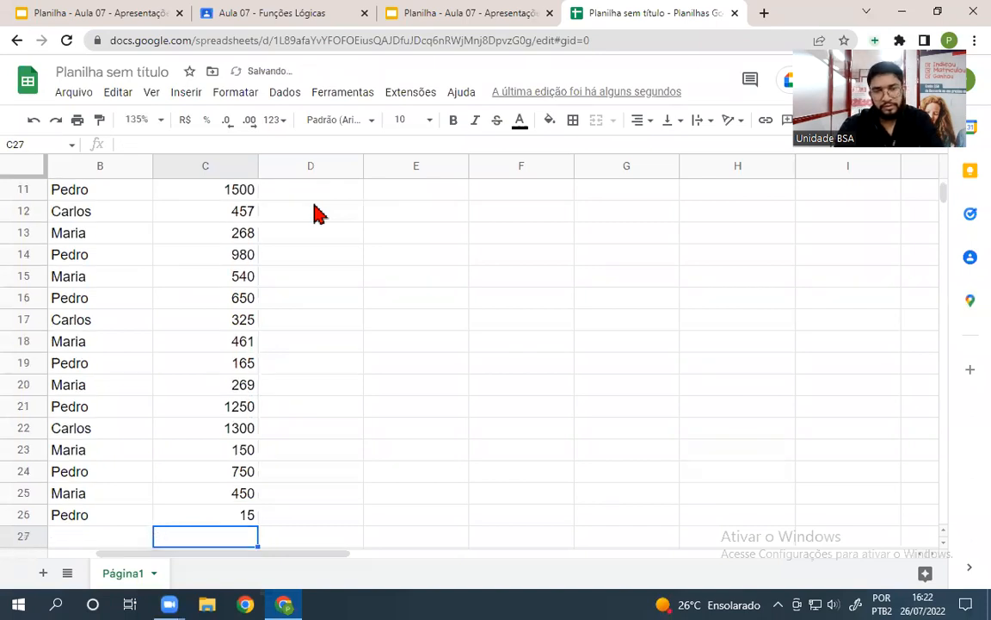
Set the sheet's zoom to 100% to fit the whole sales table in view
scroll(344, 298, up, 3)
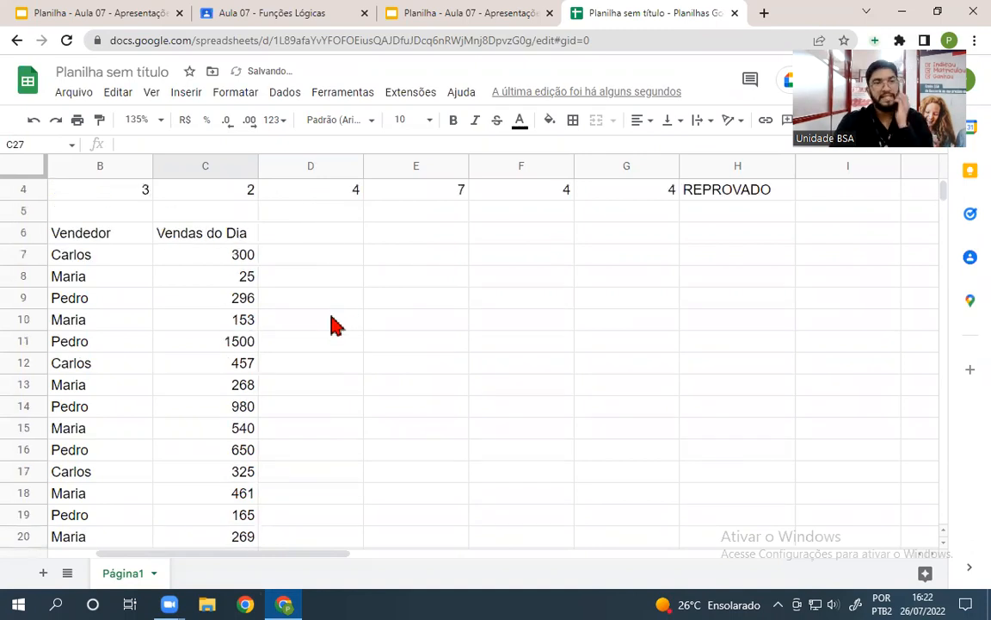
scroll(193, 315, down, 4)
scroll(193, 337, up, 2)
scroll(195, 353, down, 1)
scroll(193, 358, down, 4)
scroll(195, 372, up, 8)
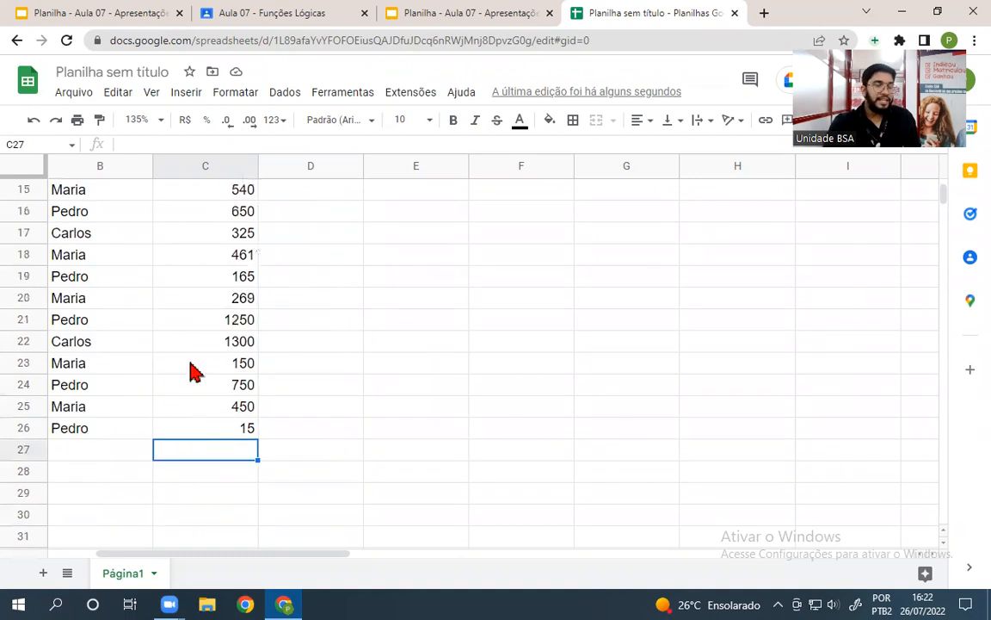
scroll(203, 378, down, 1)
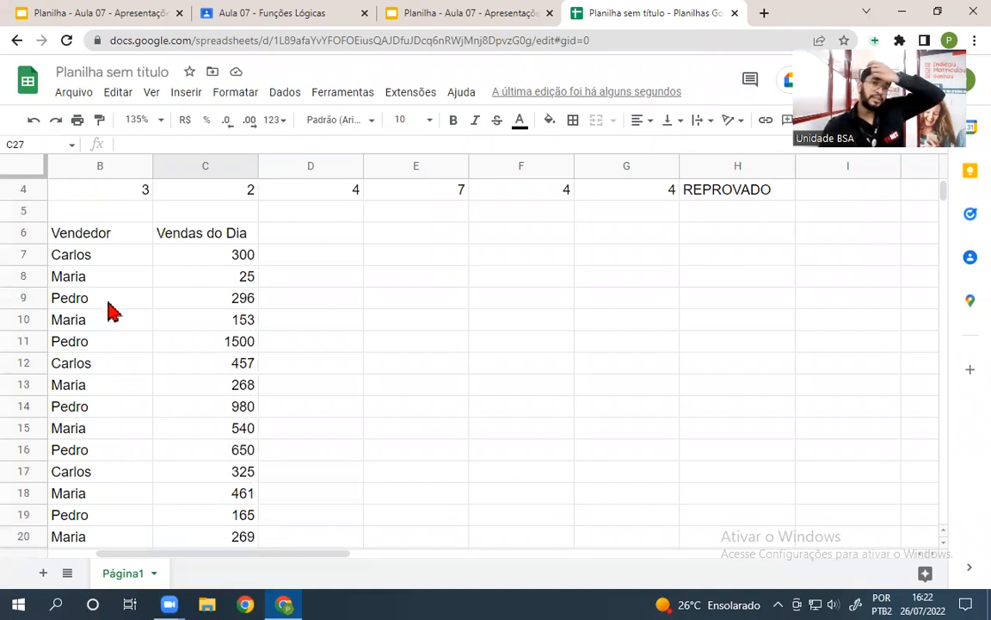
click(144, 120)
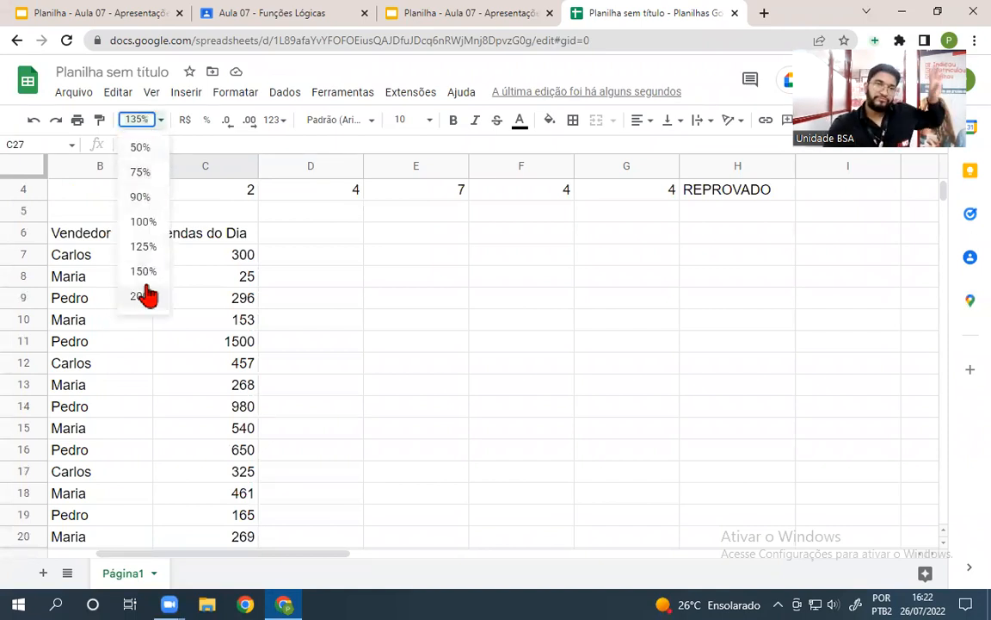
click(144, 249)
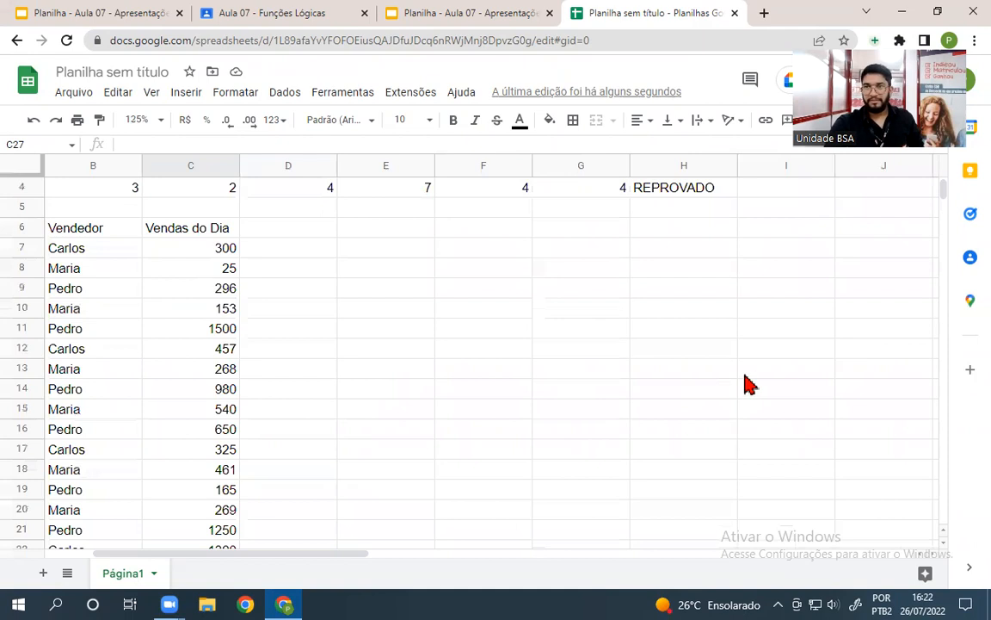
scroll(774, 318, down, 1)
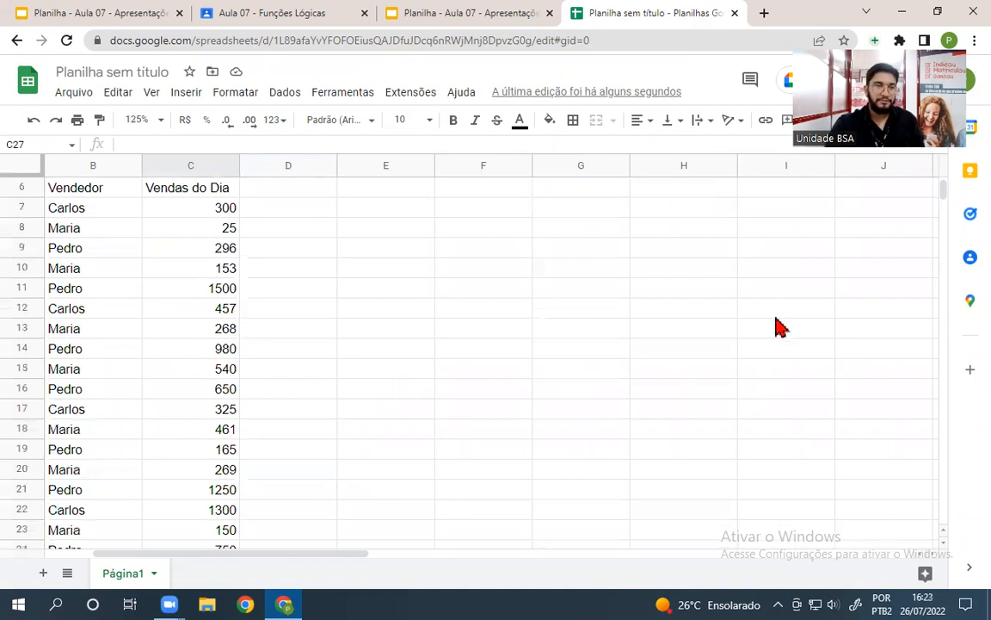
click(138, 120)
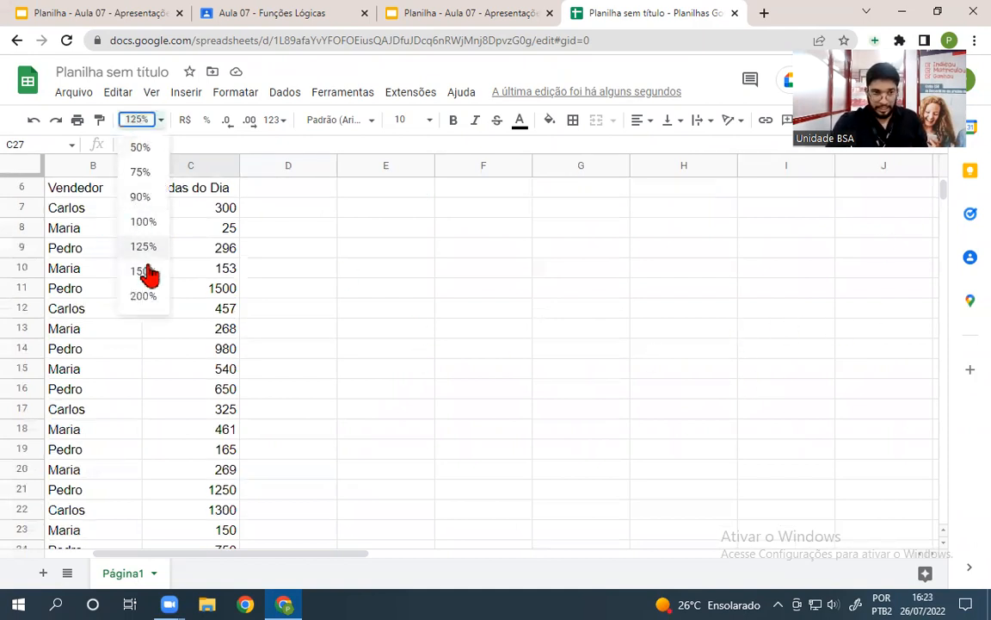
click(140, 221)
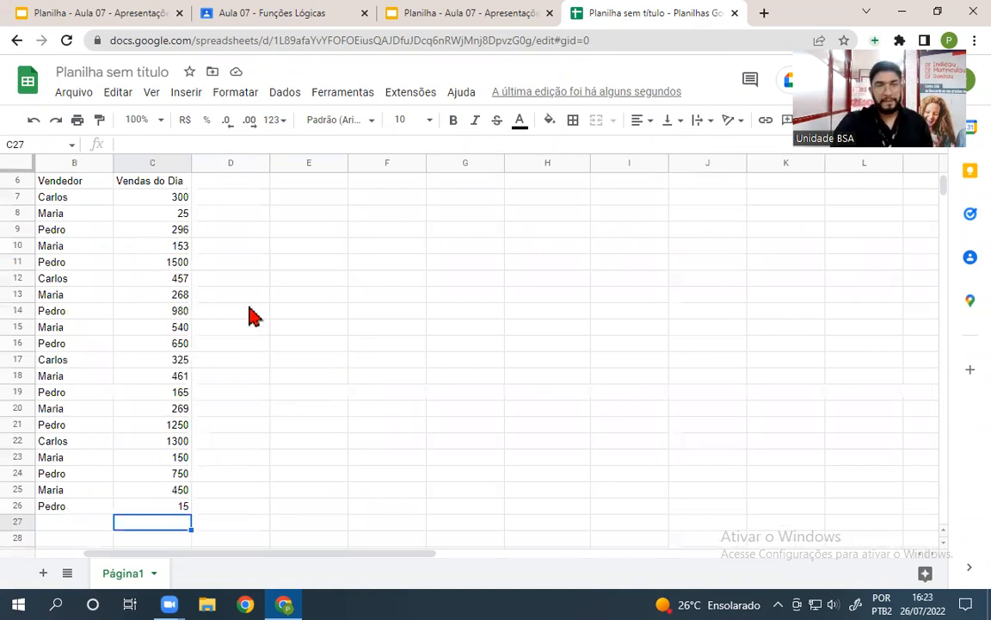
Examine each entry of the first-listed seller and its sales value in rows 7, 12, 17 and 22
click(53, 195)
click(169, 201)
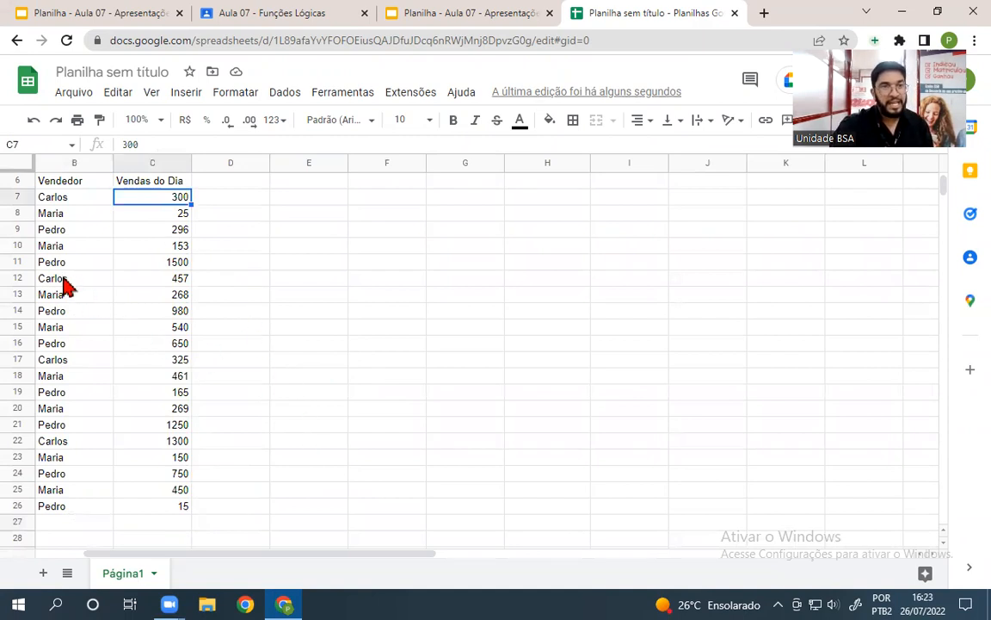
click(96, 280)
click(157, 280)
click(95, 361)
click(155, 361)
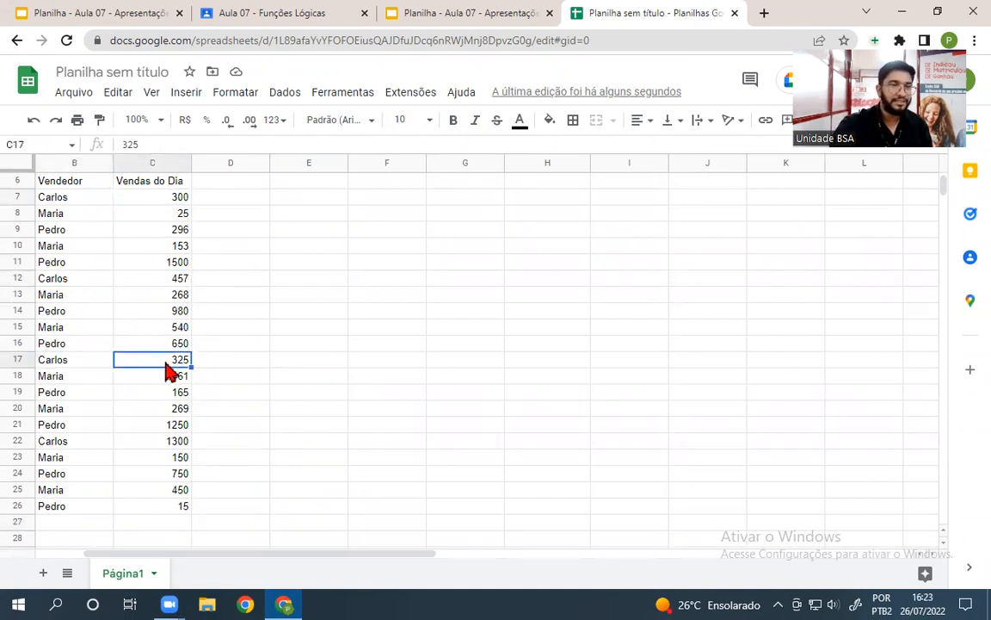
click(59, 442)
click(148, 442)
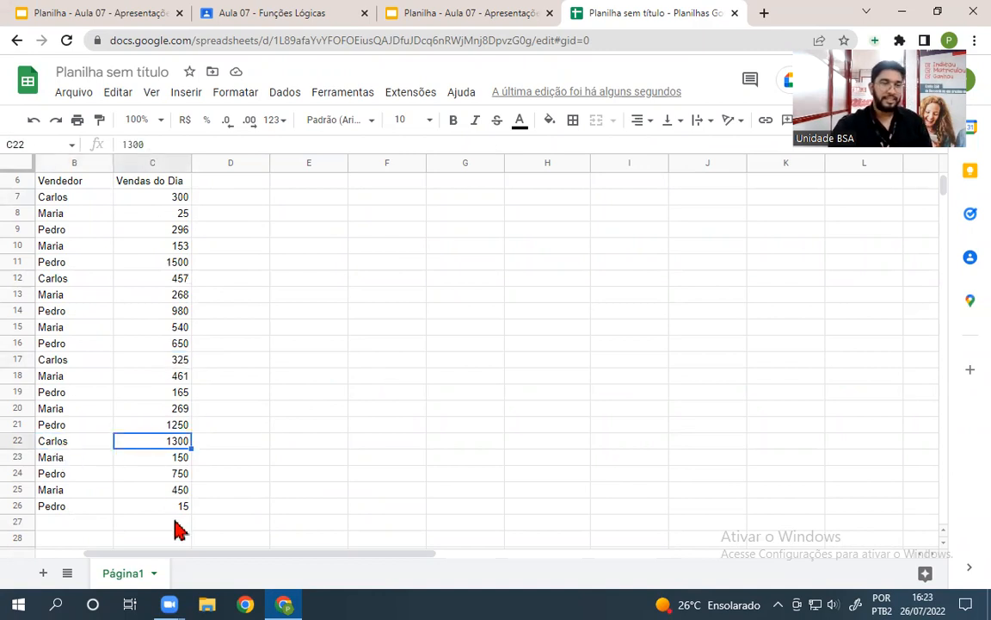
Check the SOMASE / MÉDIASE case-study slide in Google Slides and return to the sales spreadsheet in Google Sheets
click(363, 426)
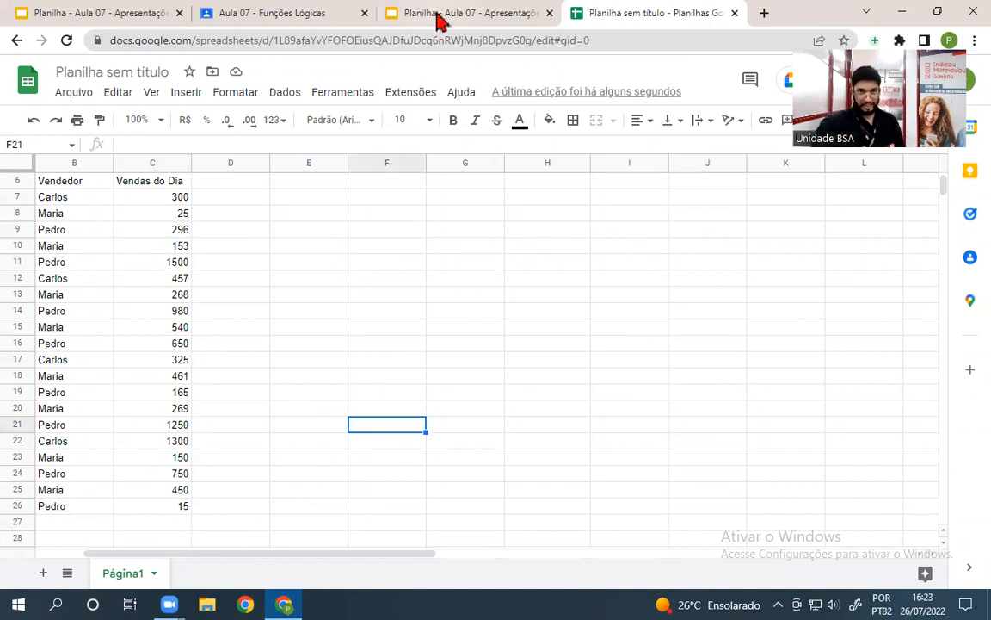
click(396, 14)
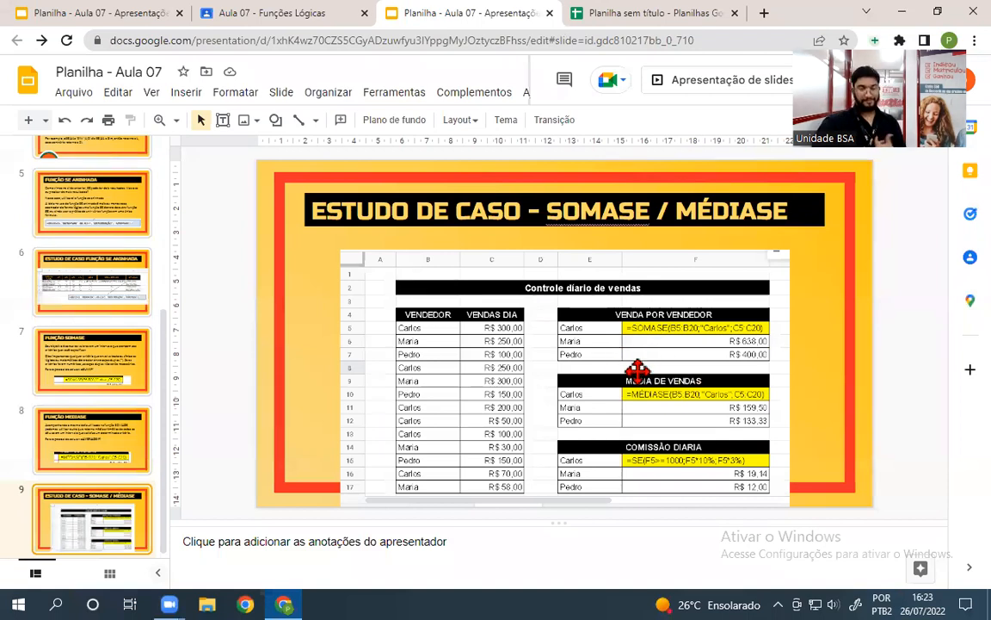
click(613, 13)
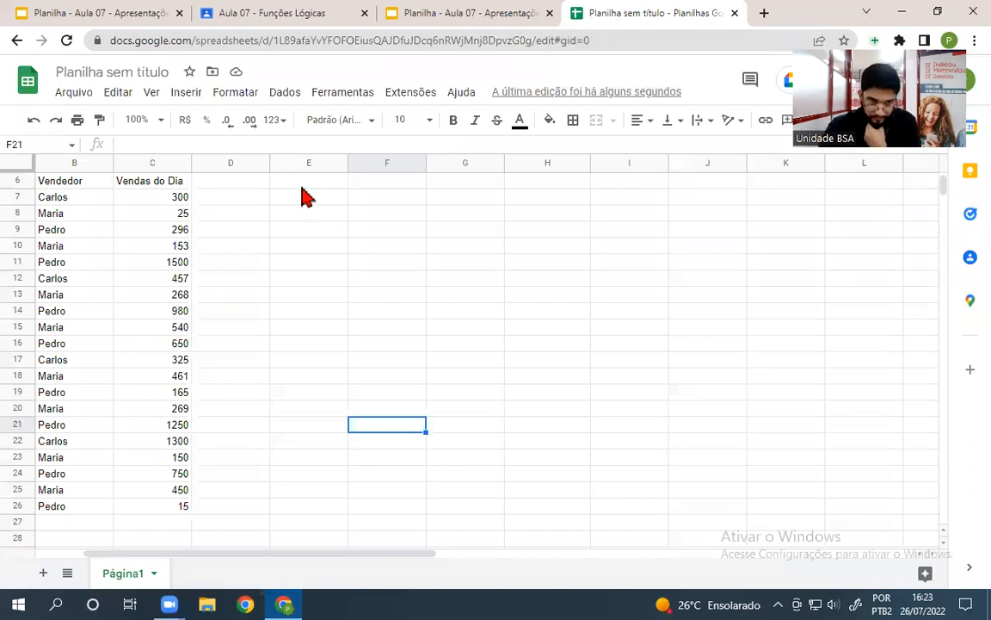
Check the case-study slide's layout in Google Slides and, back in Google Sheets, merge cells E6:F6
click(436, 12)
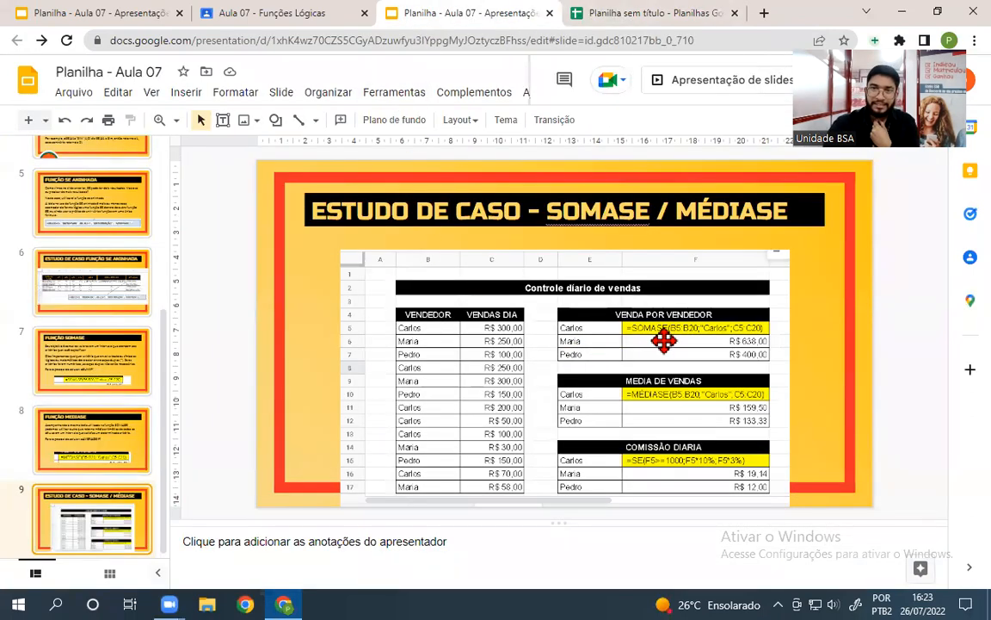
click(568, 13)
drag(301, 183, 389, 197)
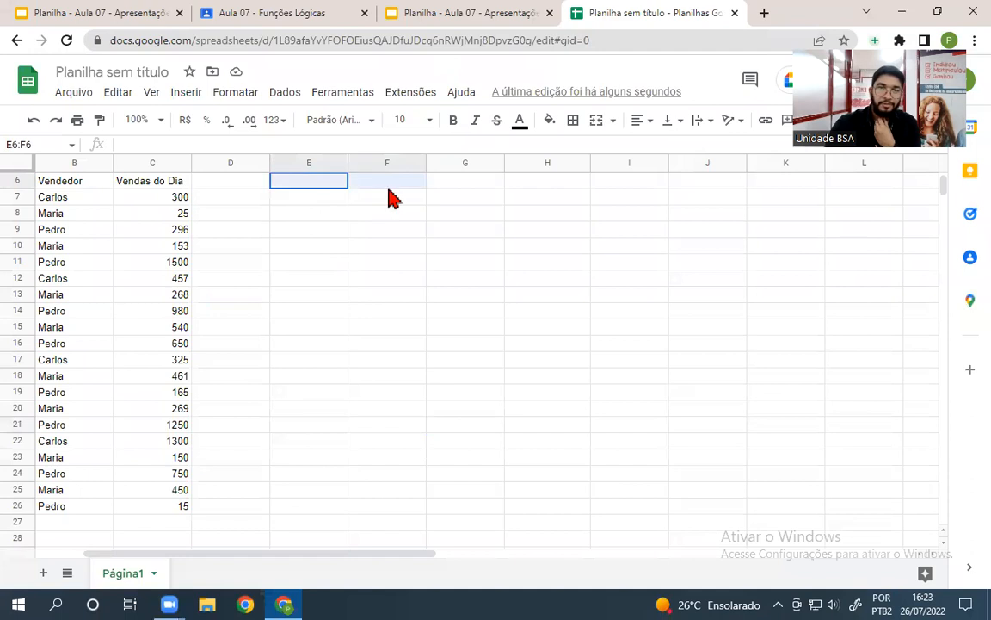
click(595, 119)
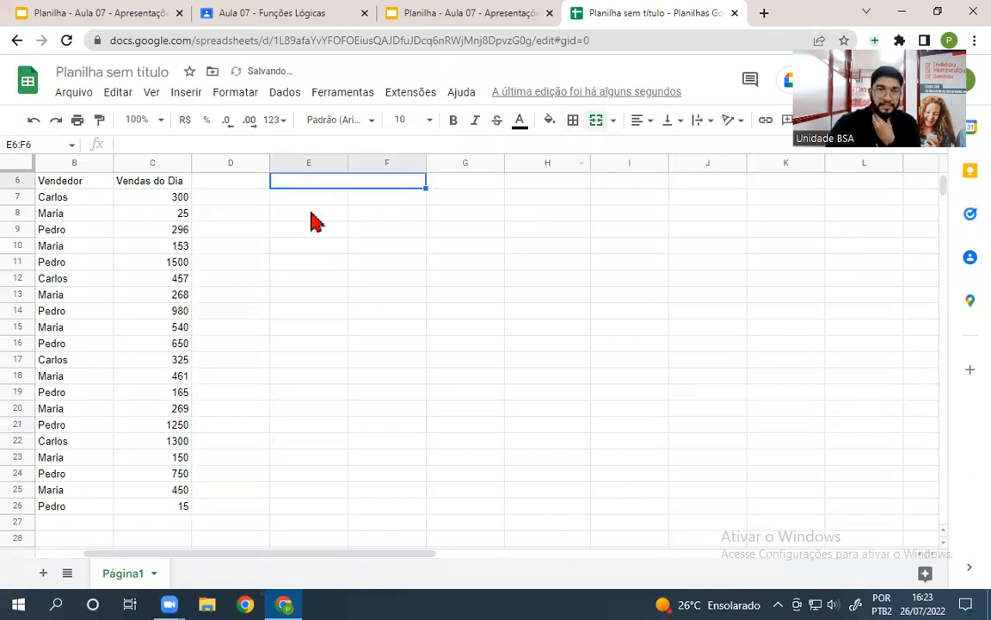
List the three sellers' names in cells E7:E9, in the order they first appear in the sales table
click(297, 198)
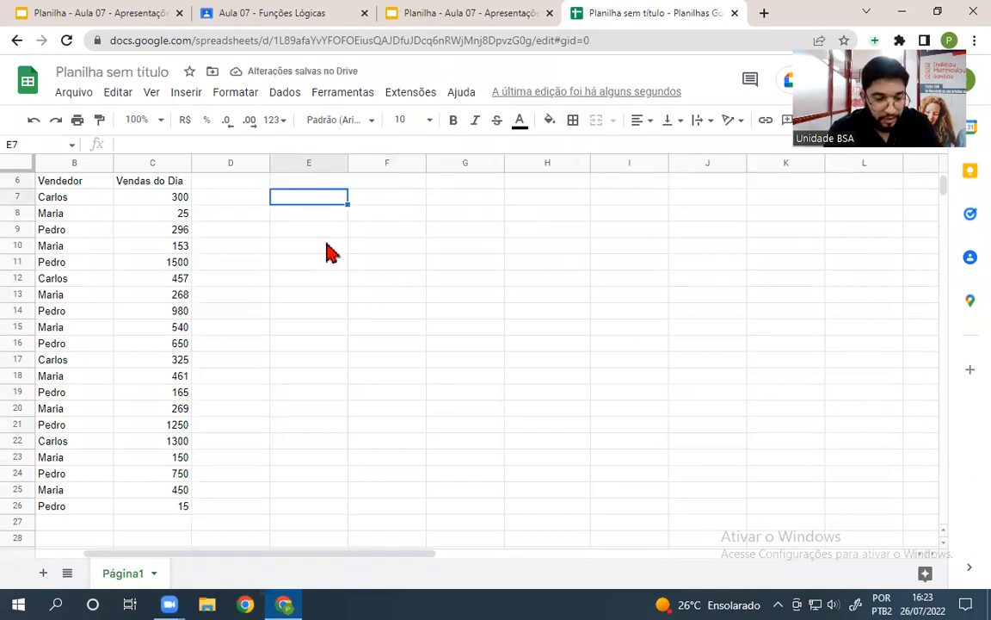
text(Carlos)
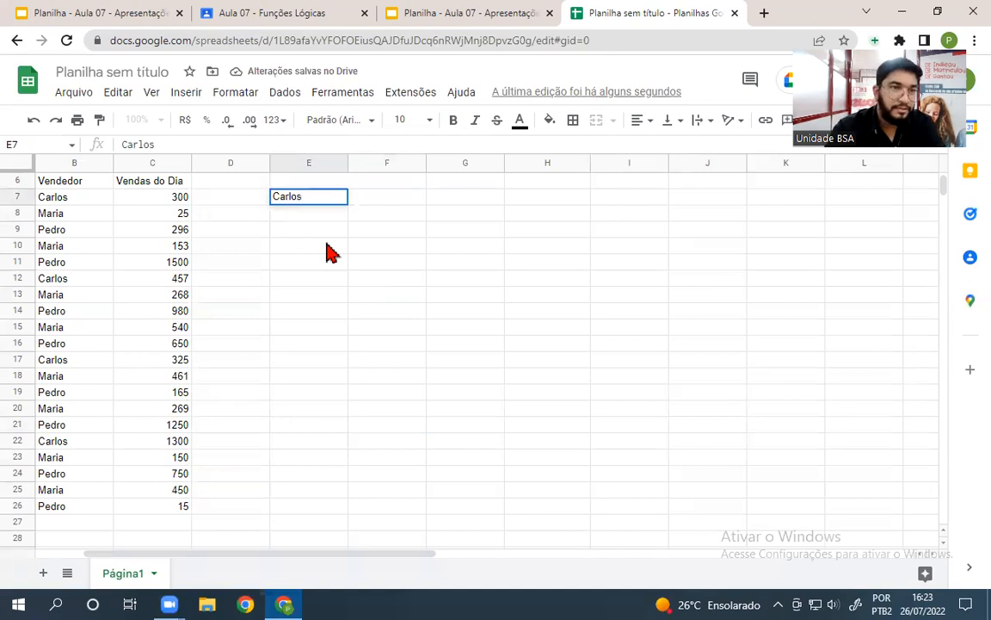
key(Return)
text(Ma)
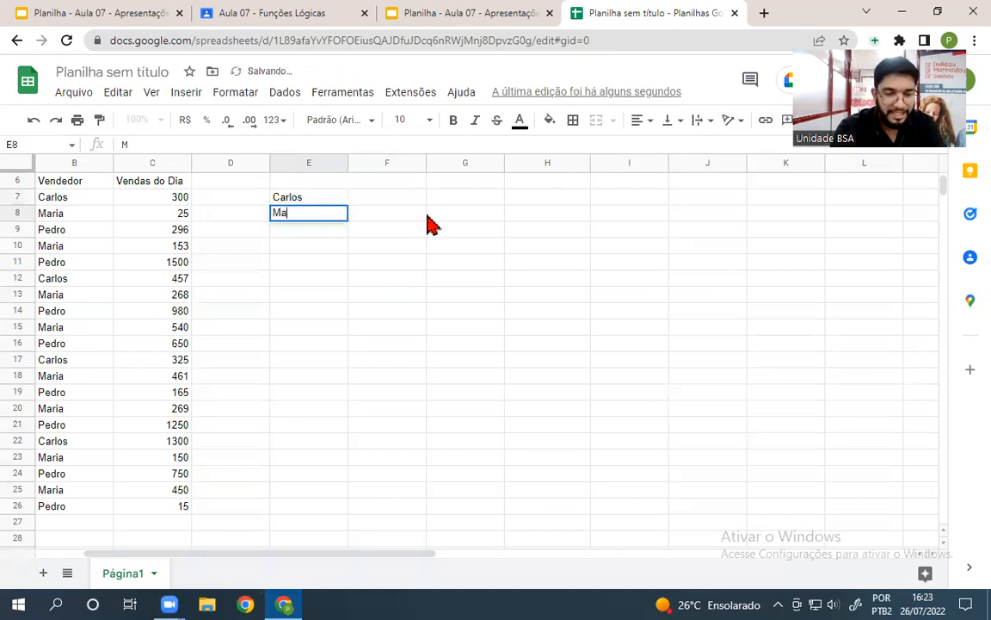
text(ria)
key(Return)
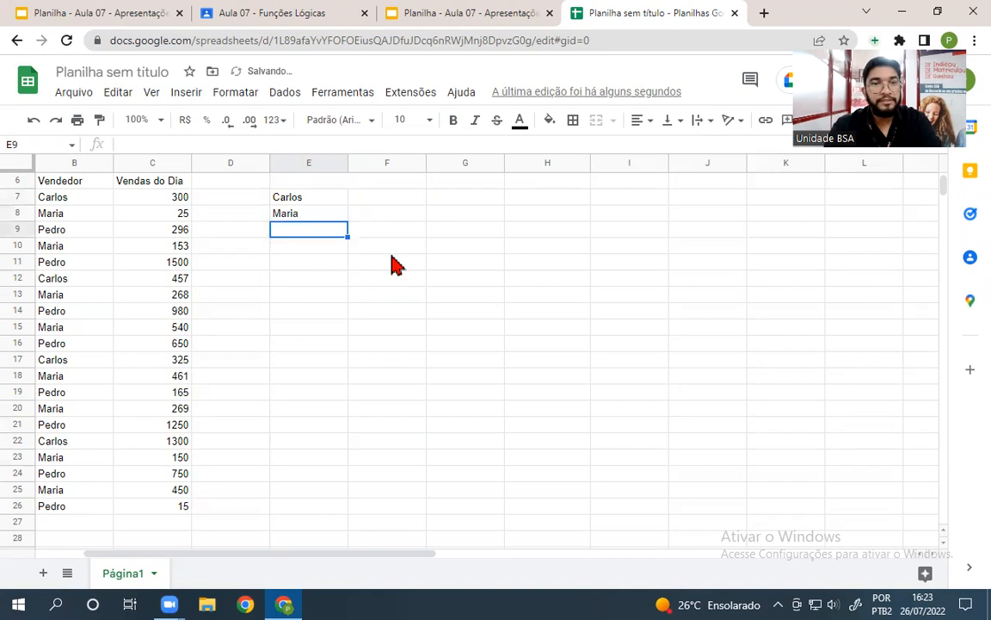
text(Pedro)
click(280, 294)
Enter the heading "Vendas por vendedor" in the merged cell E6:F6 above the seller list
click(332, 181)
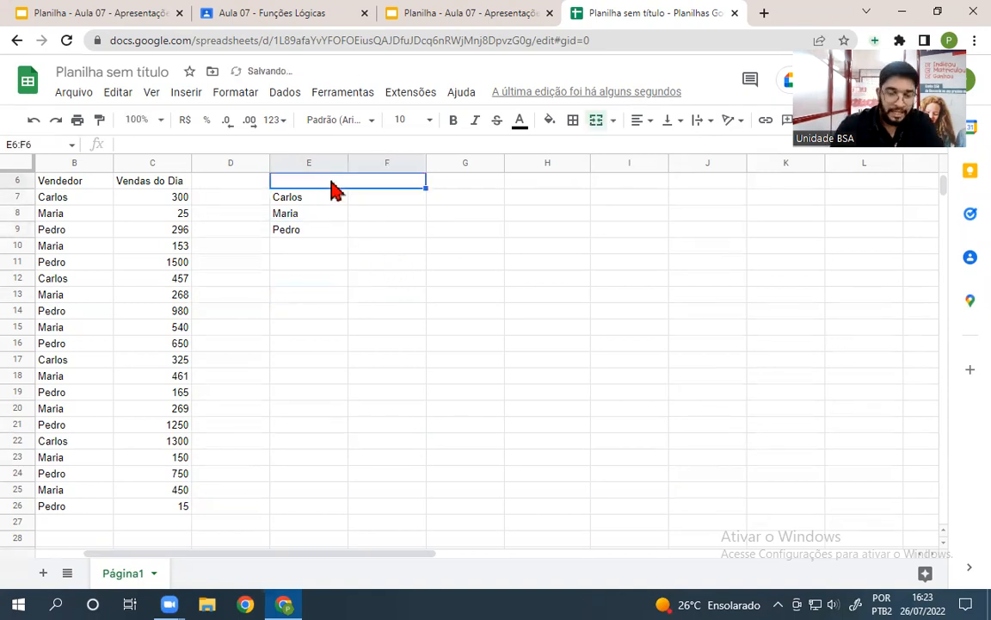
text(Vendas por vendedor)
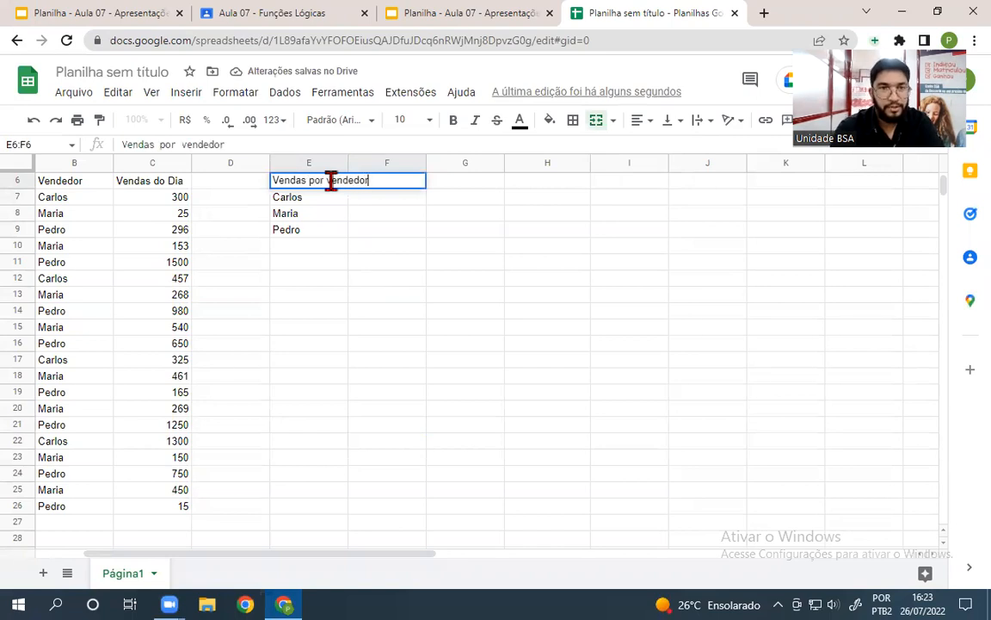
click(343, 264)
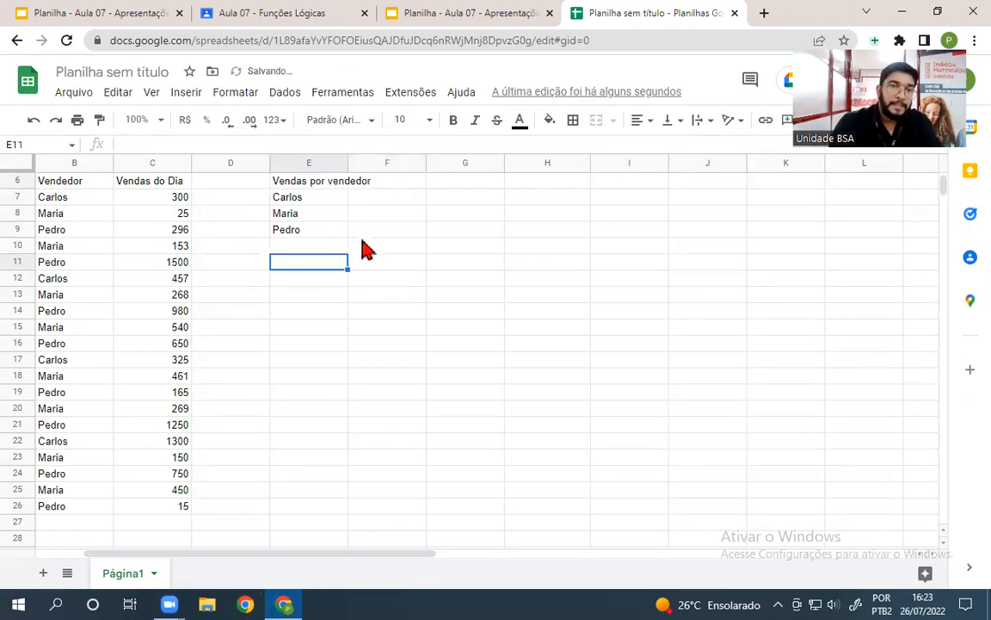
Format the daily sales values in C7:C26 as R$ currency
click(370, 198)
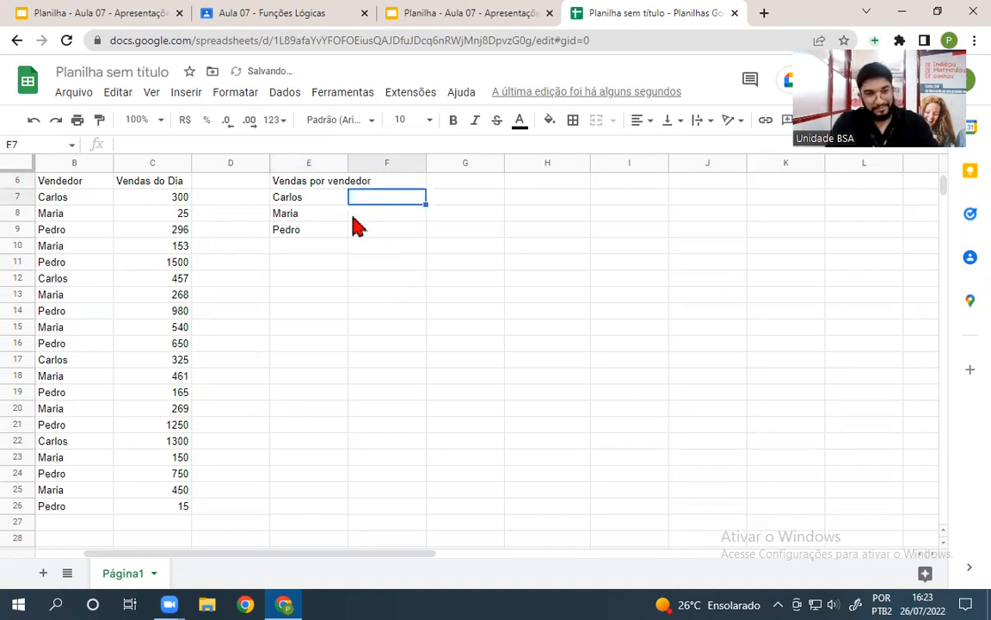
drag(142, 197, 153, 520)
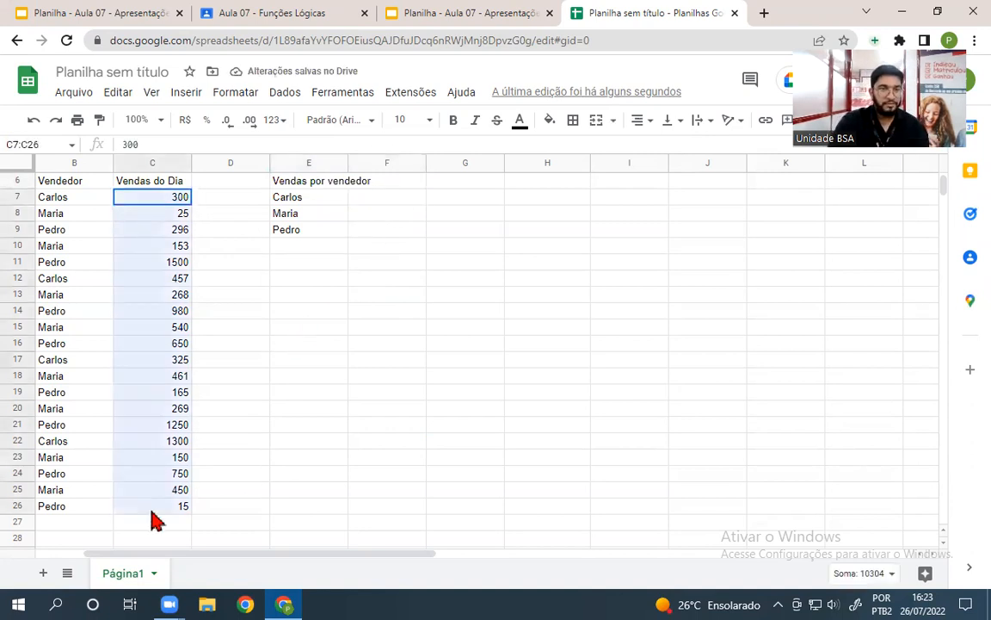
click(185, 120)
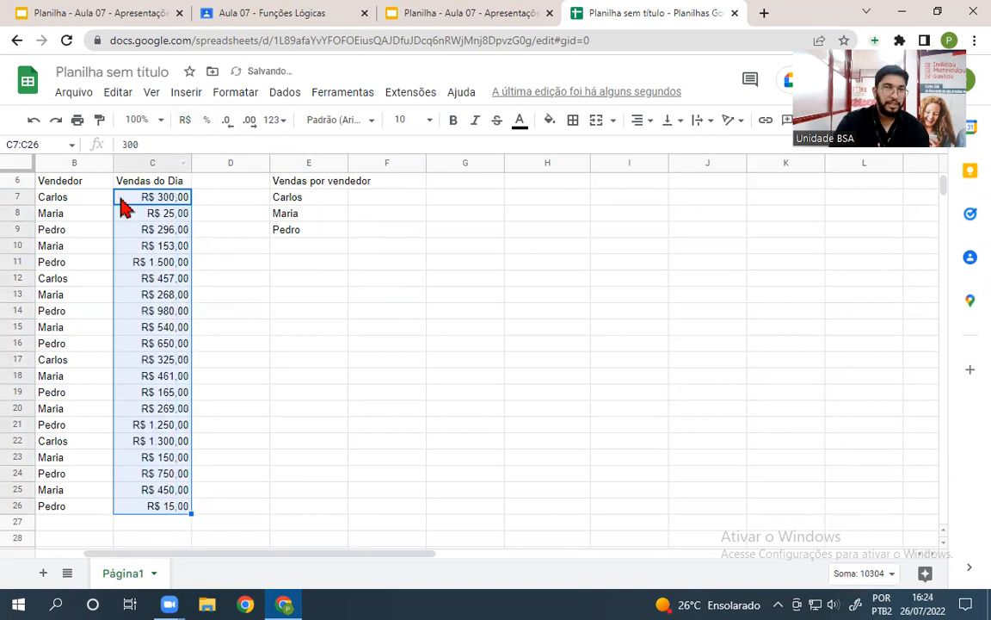
Set the sheet's zoom to 110% and look over the full sales table
click(158, 121)
text(110)
key(Return)
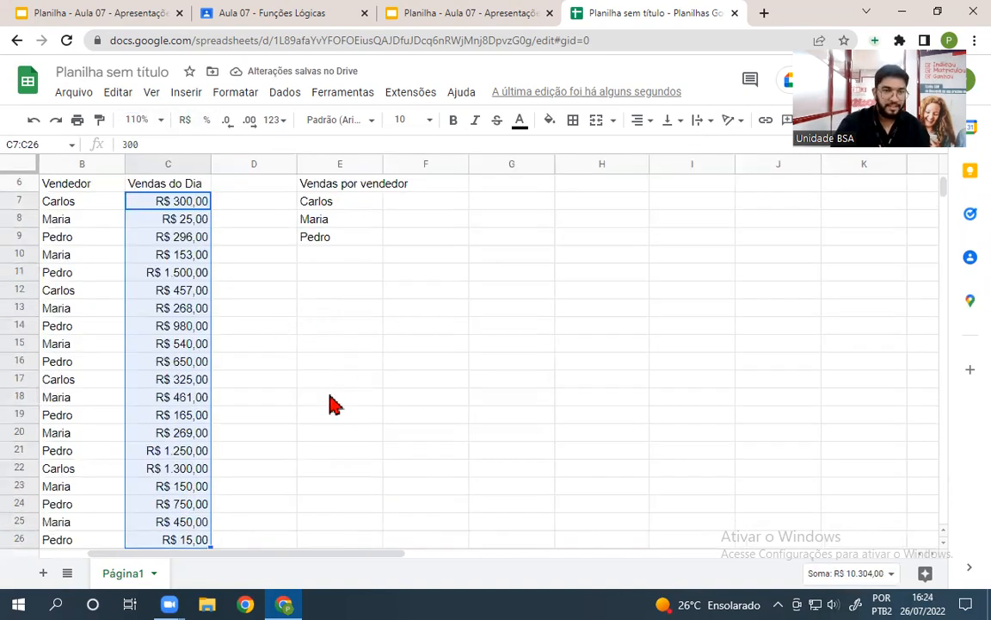
click(342, 346)
scroll(287, 460, down, 2)
scroll(289, 465, up, 1)
scroll(288, 465, up, 1)
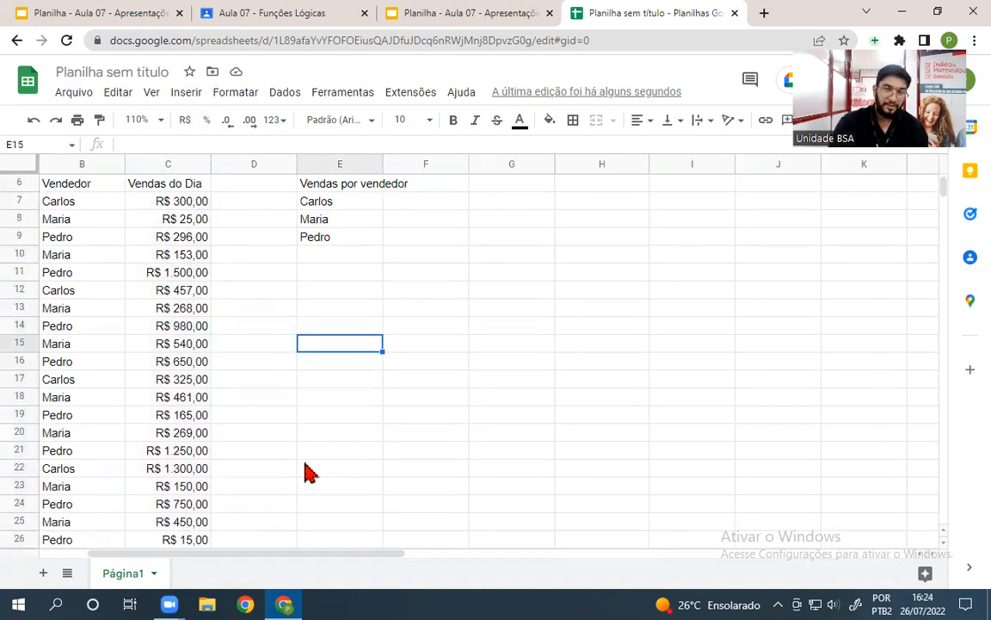
scroll(310, 449, down, 1)
scroll(305, 440, up, 1)
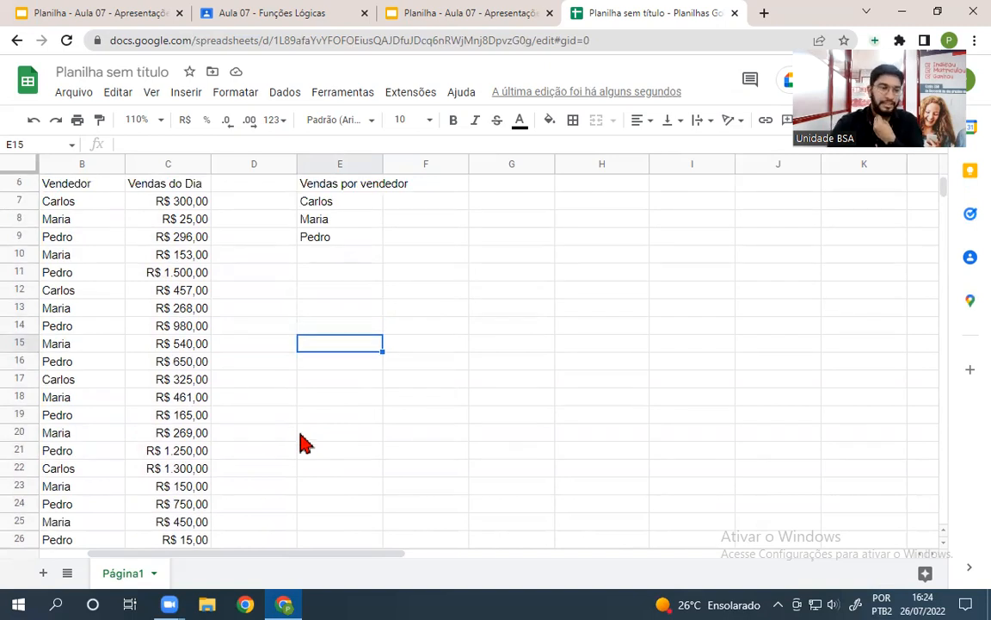
Clear the last four sales entries in B23:C26 to shorten the table
scroll(311, 445, down, 1)
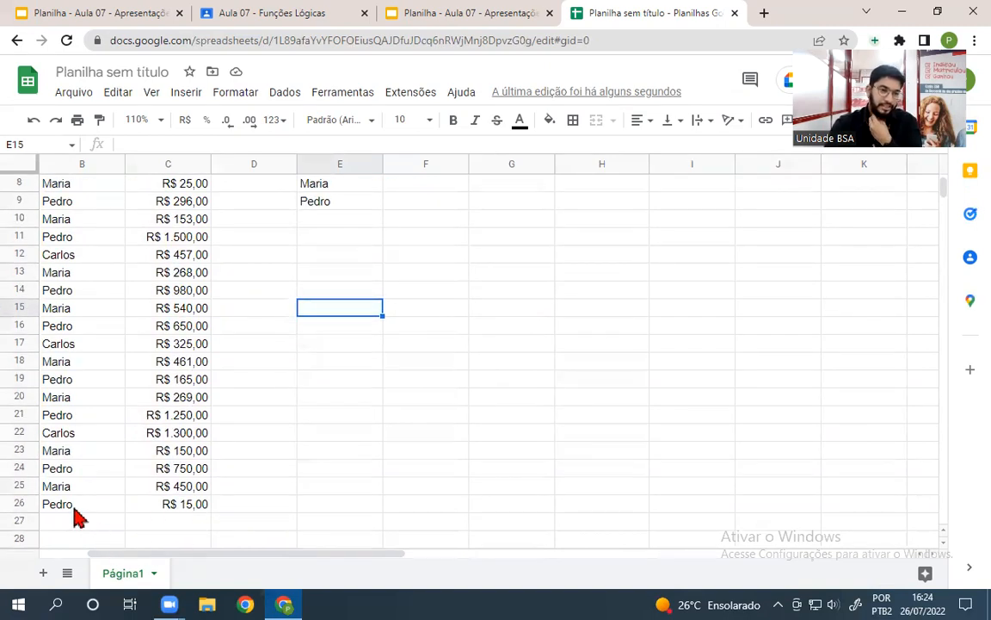
drag(53, 509, 182, 454)
key(Delete)
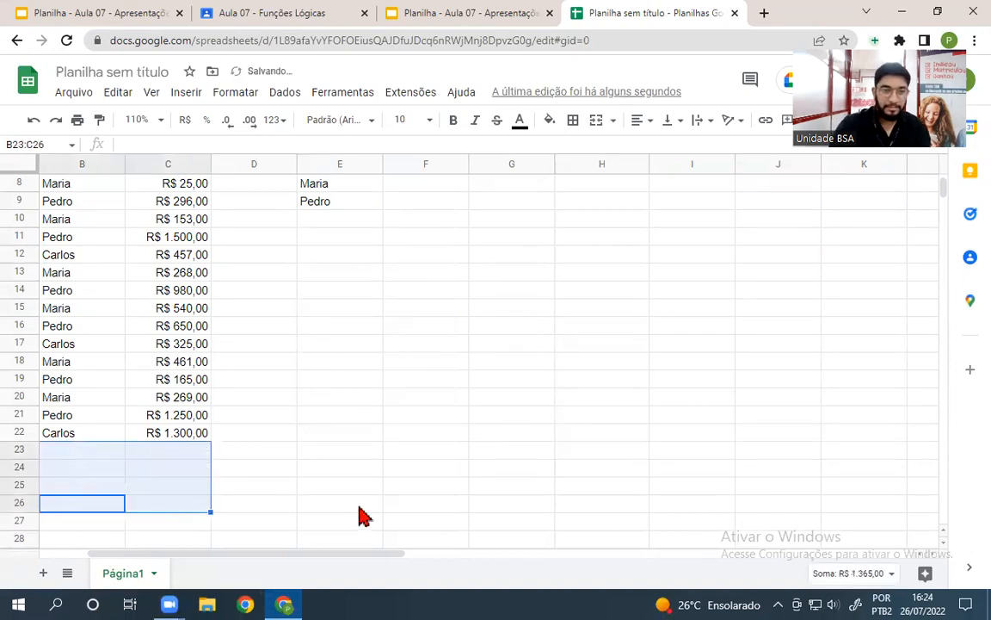
click(340, 485)
scroll(340, 505, up, 1)
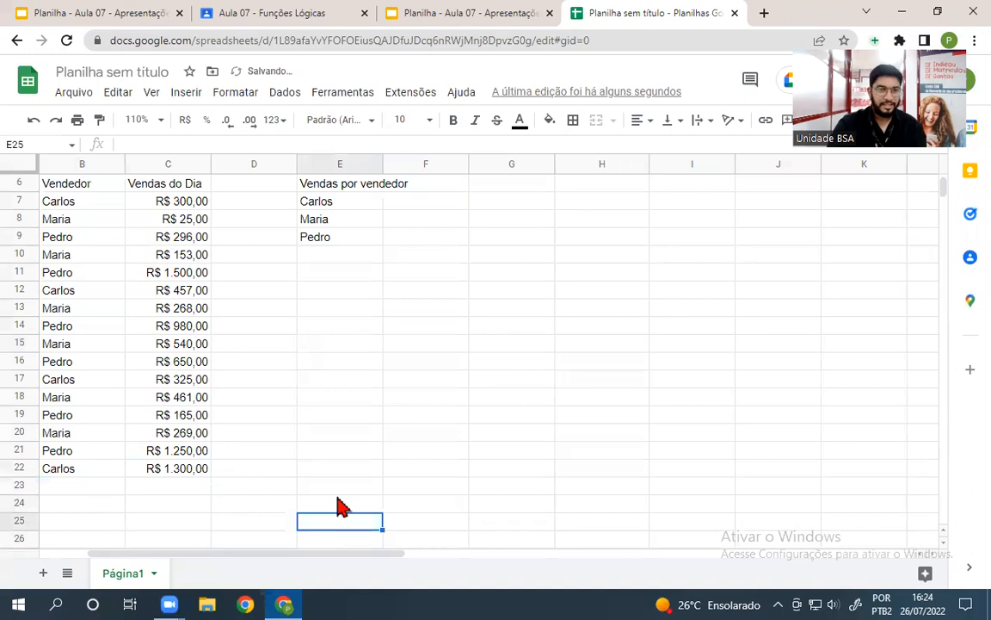
Try the sheet at 150% zoom and at 125% zoom
click(137, 120)
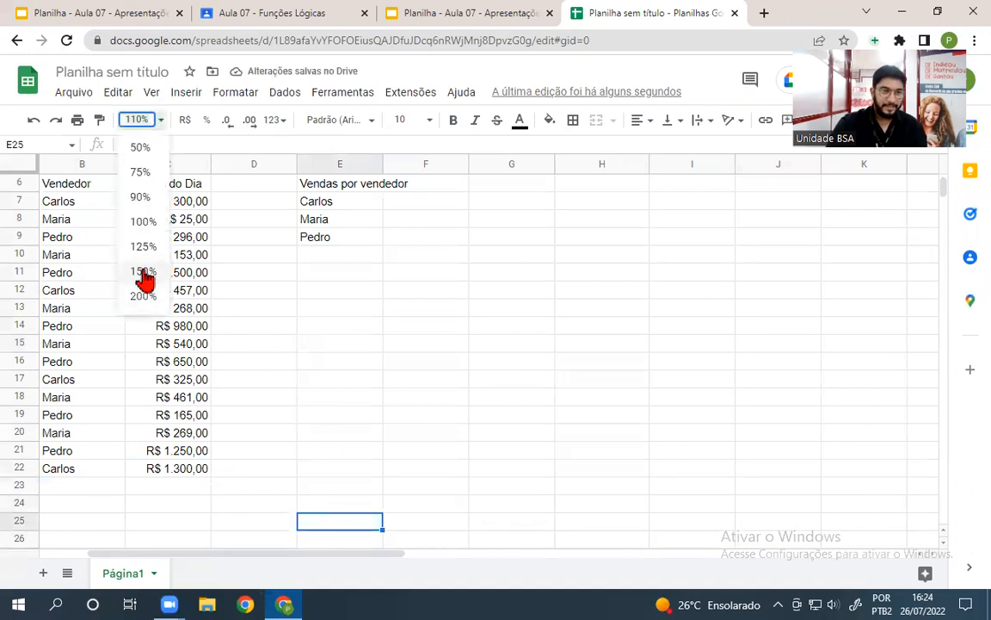
click(144, 272)
scroll(293, 366, down, 3)
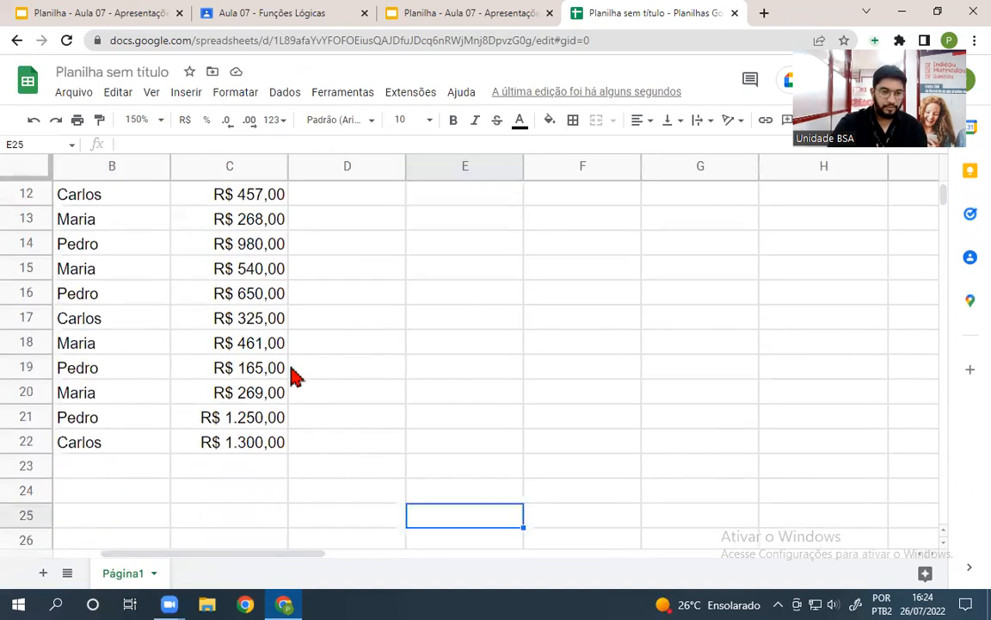
scroll(293, 372, up, 2)
click(137, 120)
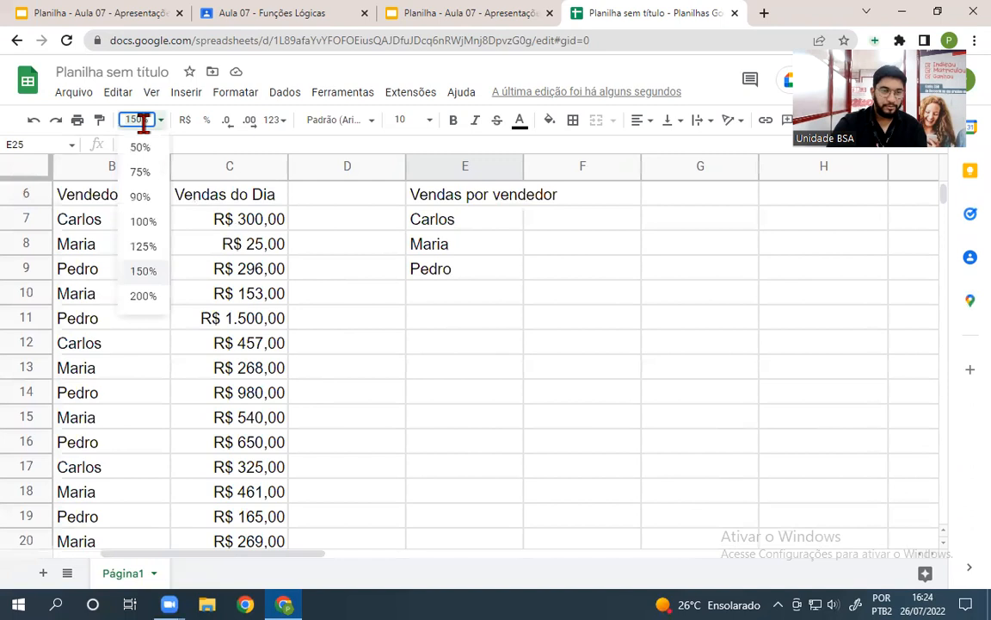
click(144, 247)
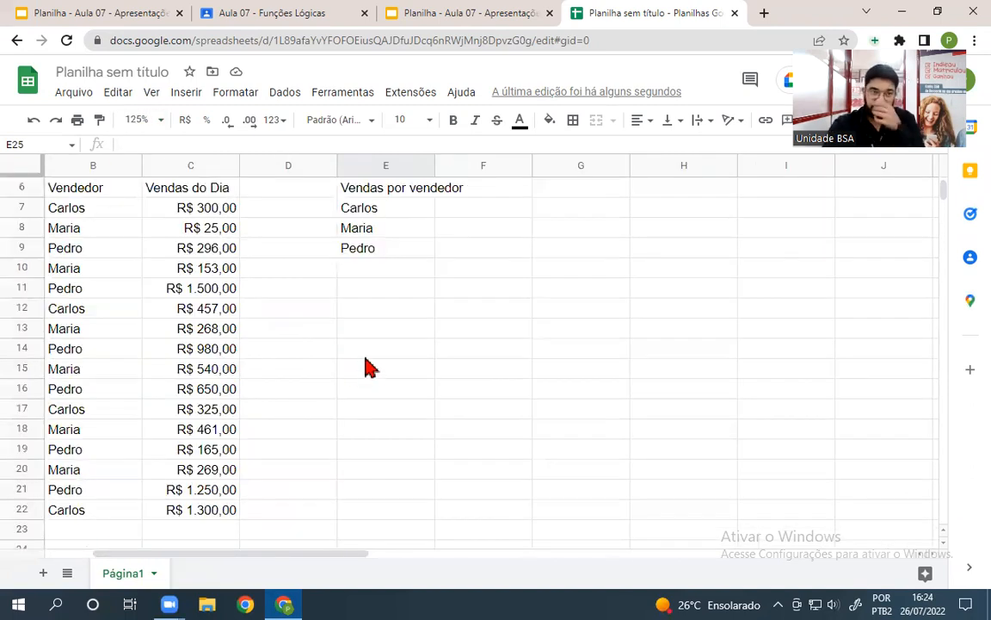
Set the sheet's zoom to 135% and check that the shortened table fits in view
click(137, 120)
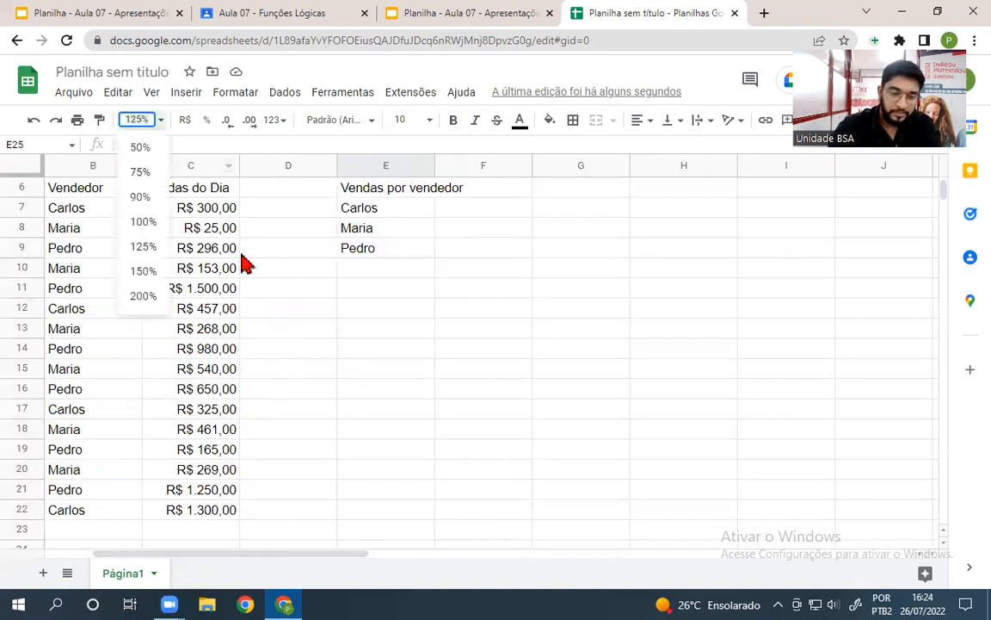
text(135)
key(Return)
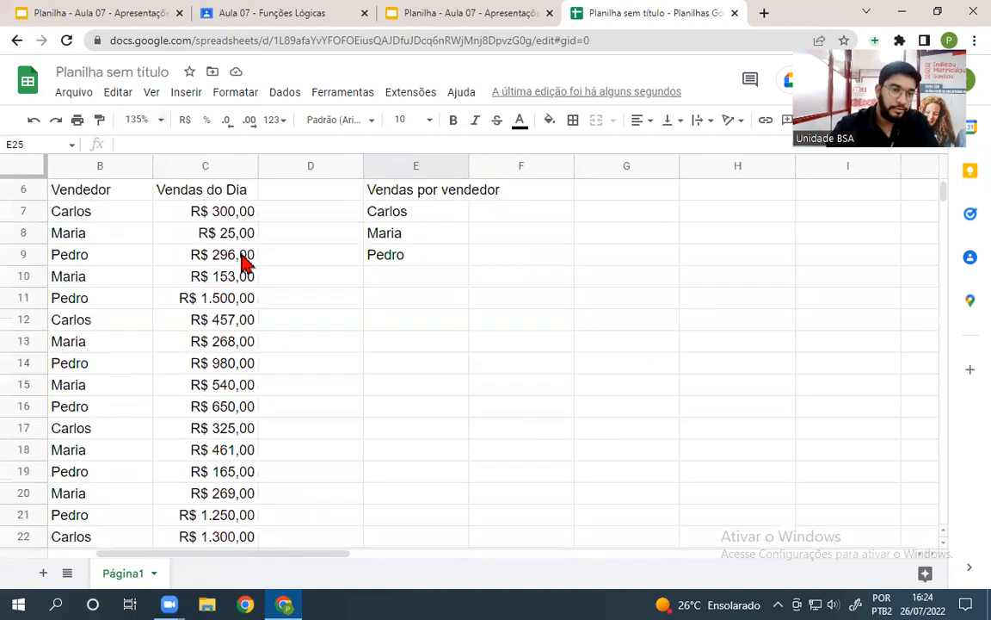
scroll(344, 380, down, 1)
scroll(332, 391, up, 1)
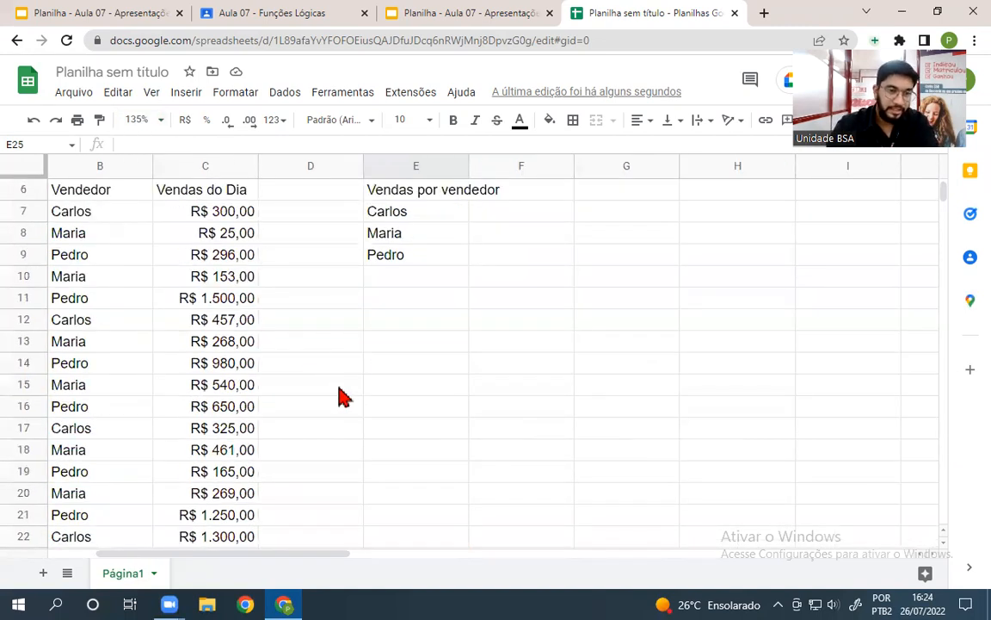
Widen column F to roughly twice its width and check the SOMASE example on the Google Slides case-study slide
click(514, 217)
drag(572, 166, 707, 166)
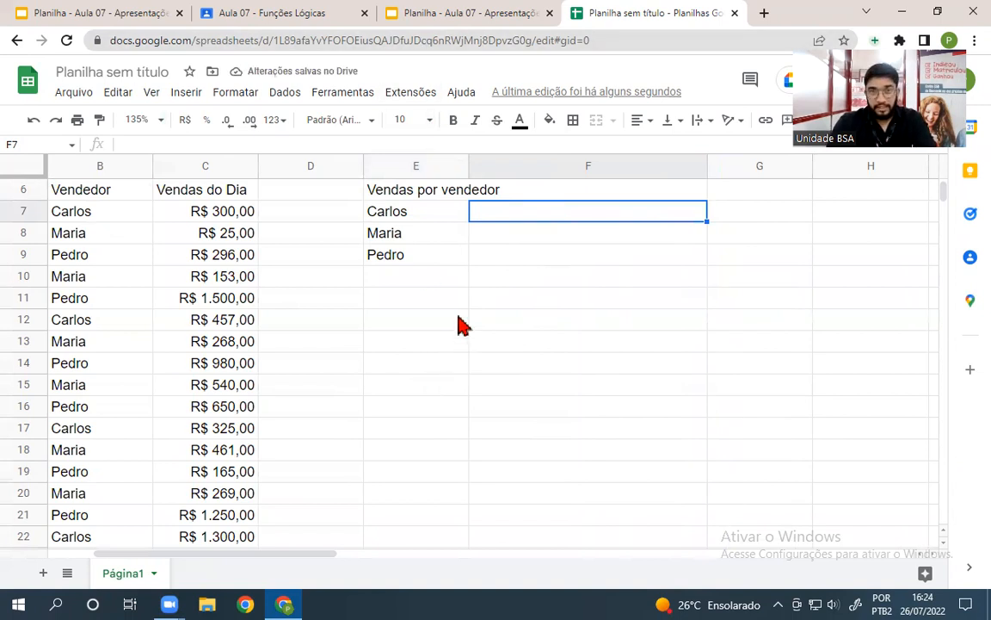
click(401, 12)
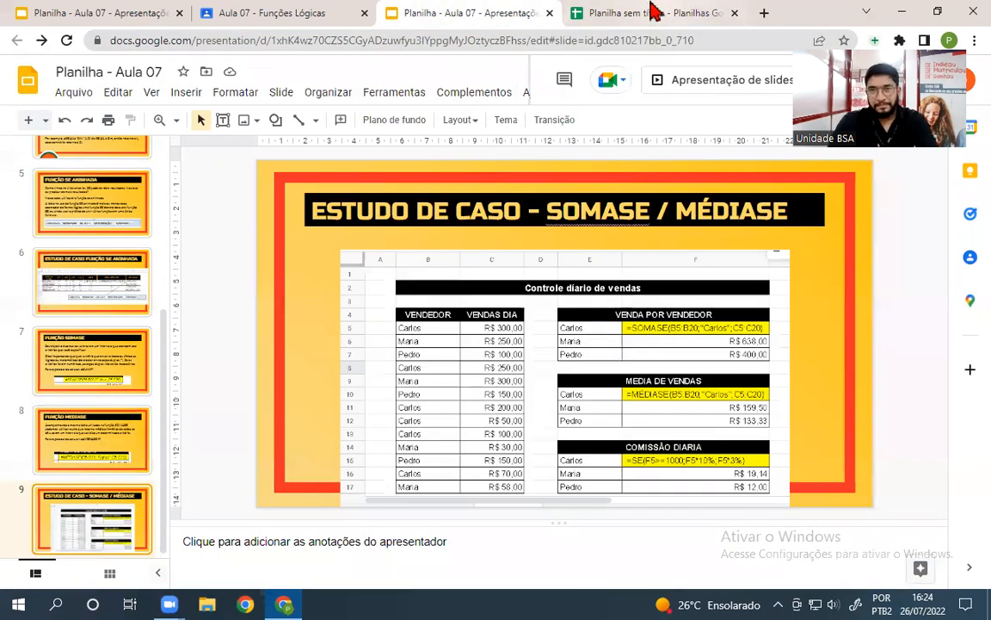
click(713, 12)
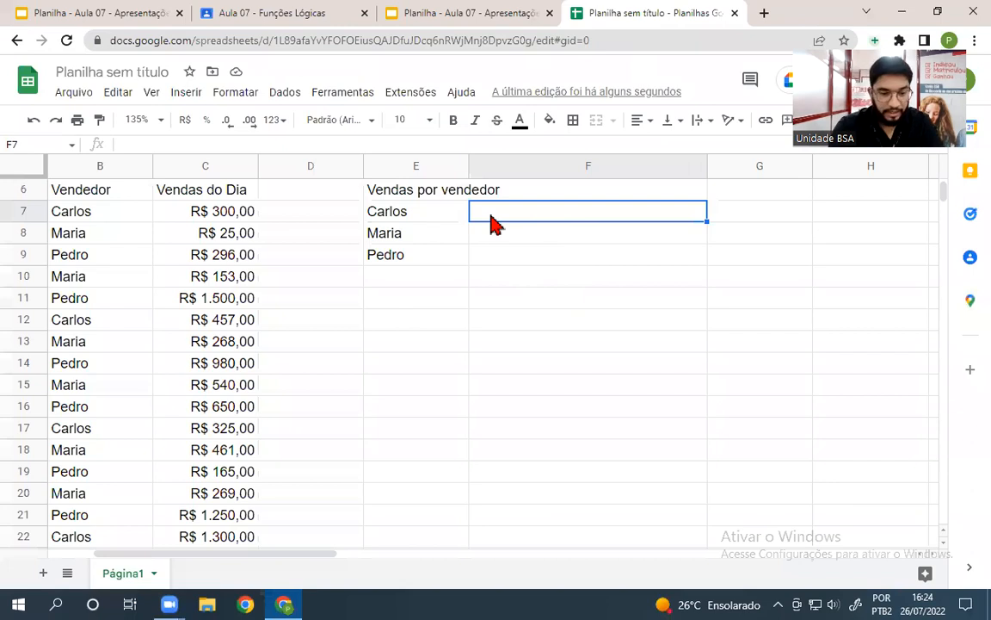
In F7, total the first seller's sales with SOMASE: criteria range B7:B22, the E7 seller's name as quoted text, sum range C7:C22
text(=SOMSA)
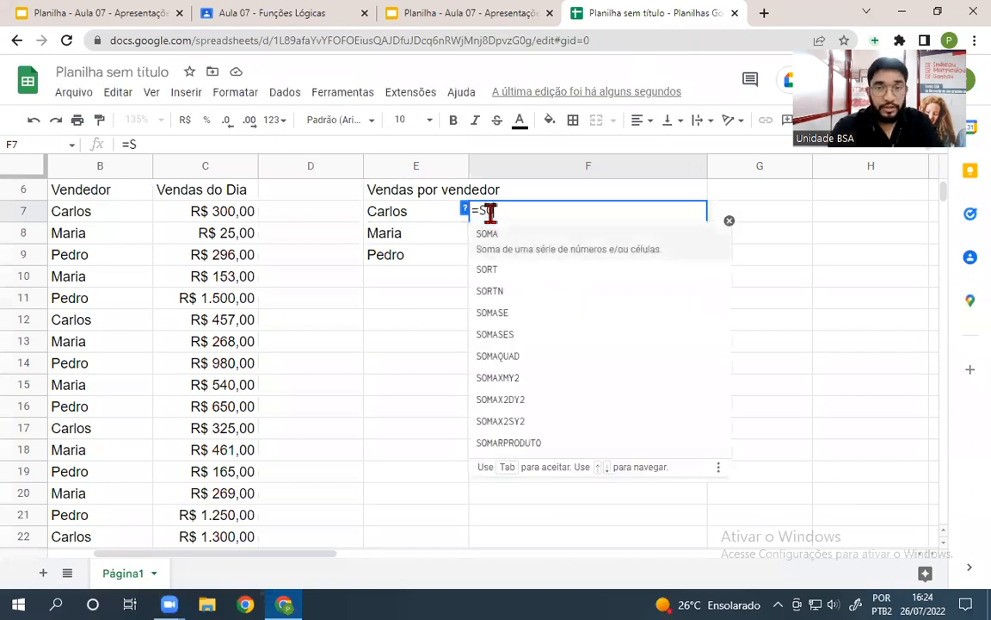
key(BackSpace)
key(BackSpace)
text(ASE()
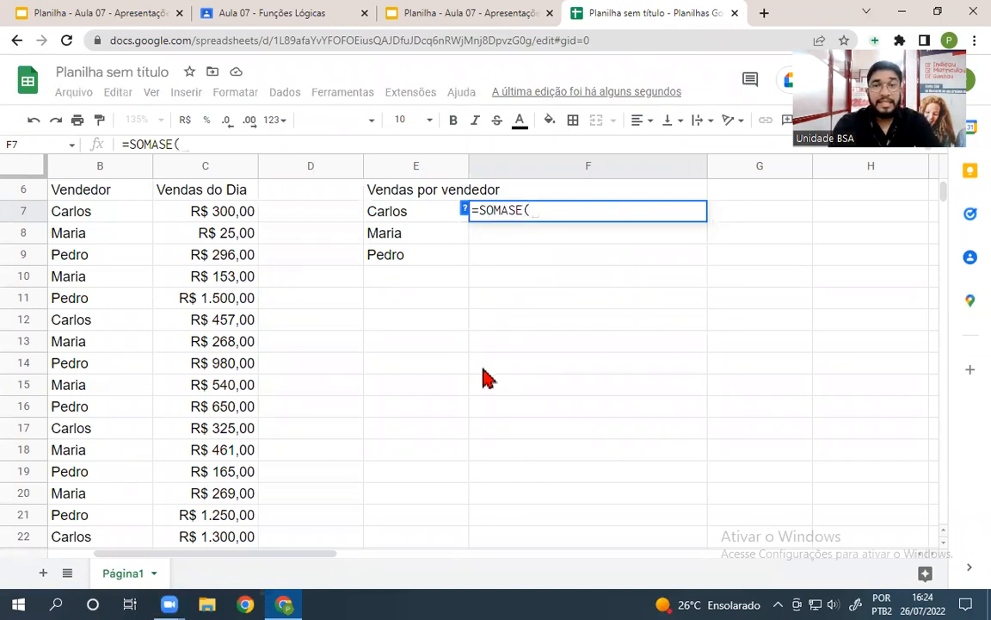
drag(84, 213, 102, 544)
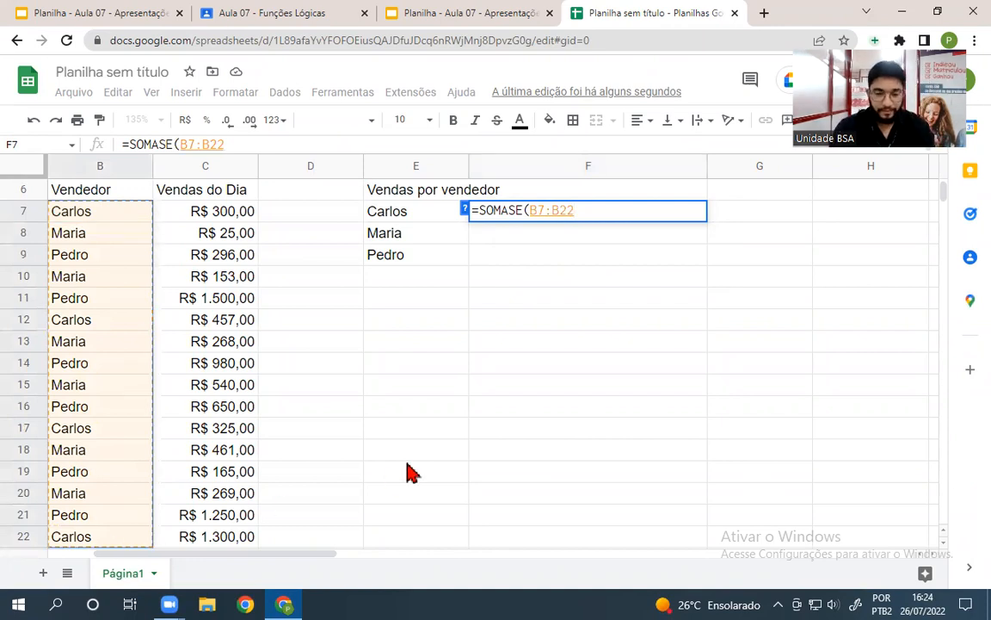
text(;)
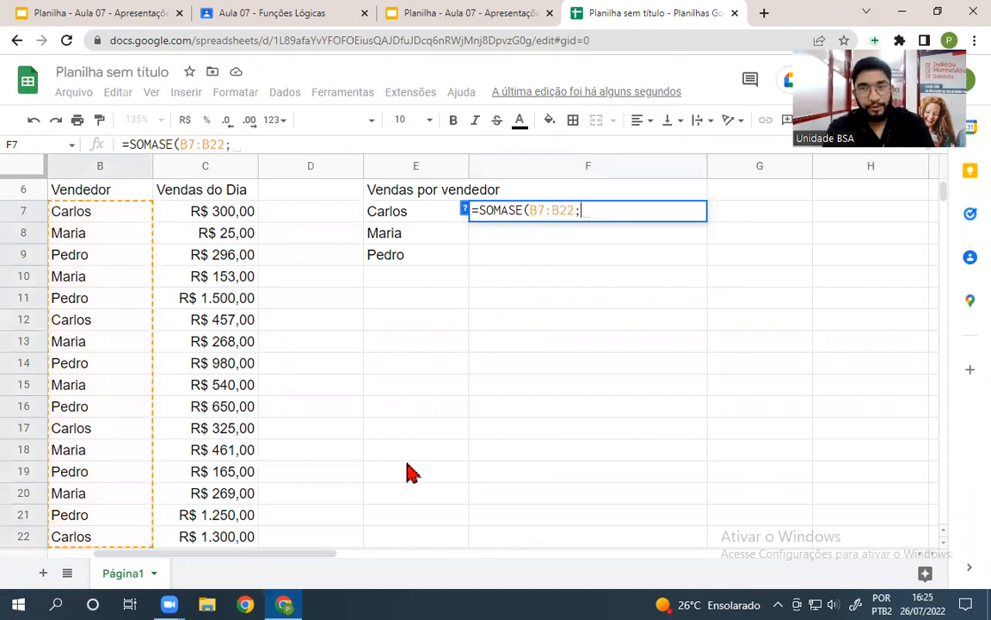
text("Carlos)
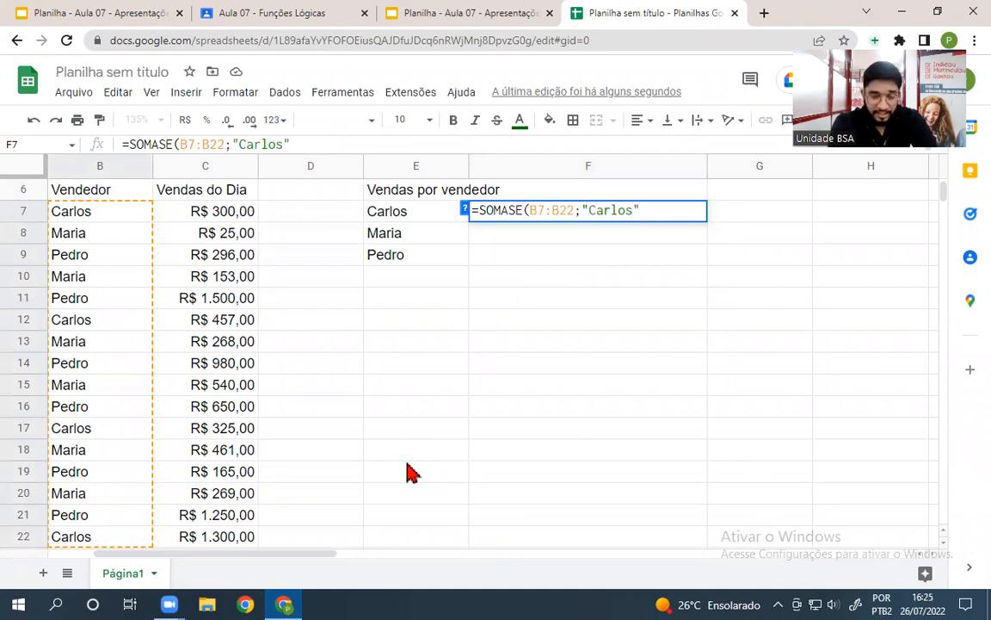
text(;)
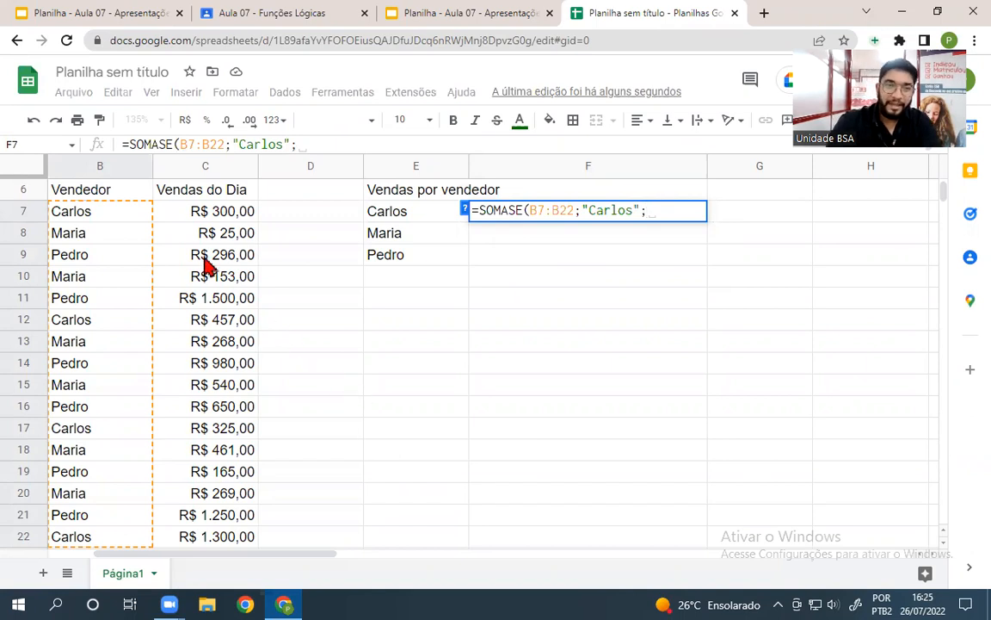
drag(210, 217, 215, 538)
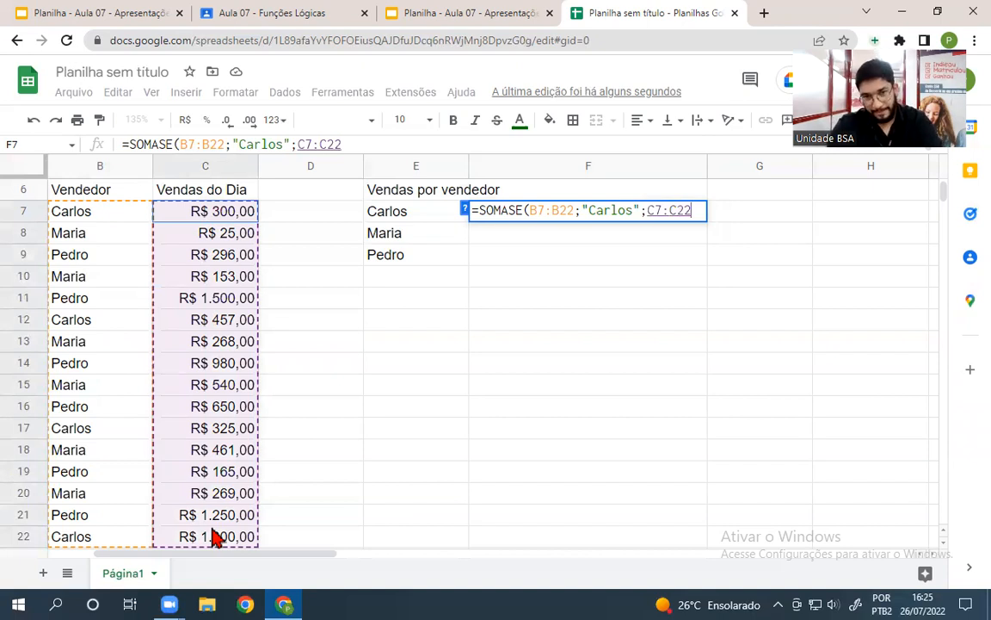
key(Return)
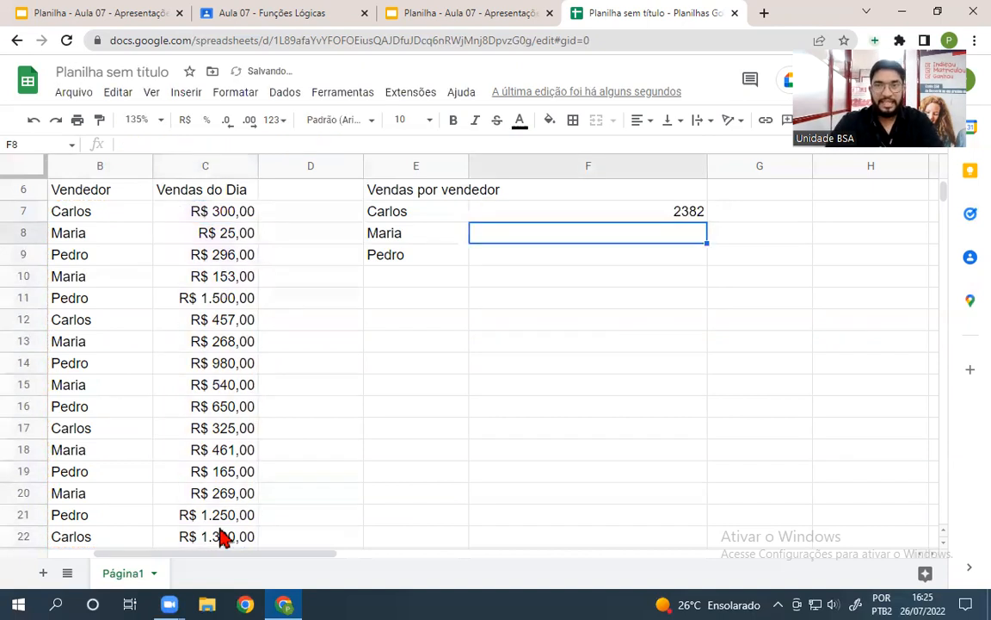
Format the first seller's total in F7 as currency in R$
click(576, 215)
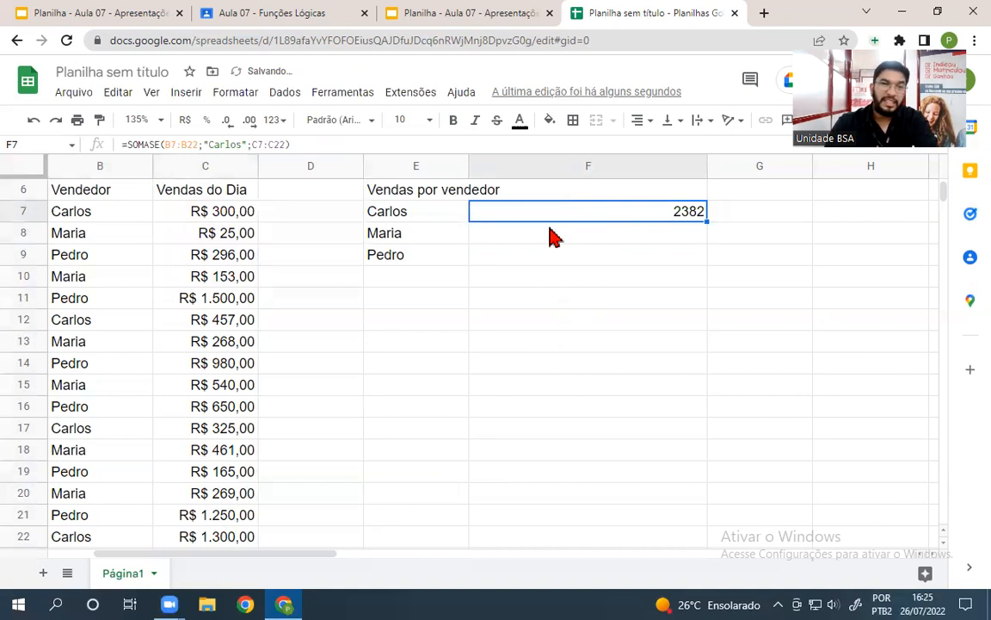
click(185, 120)
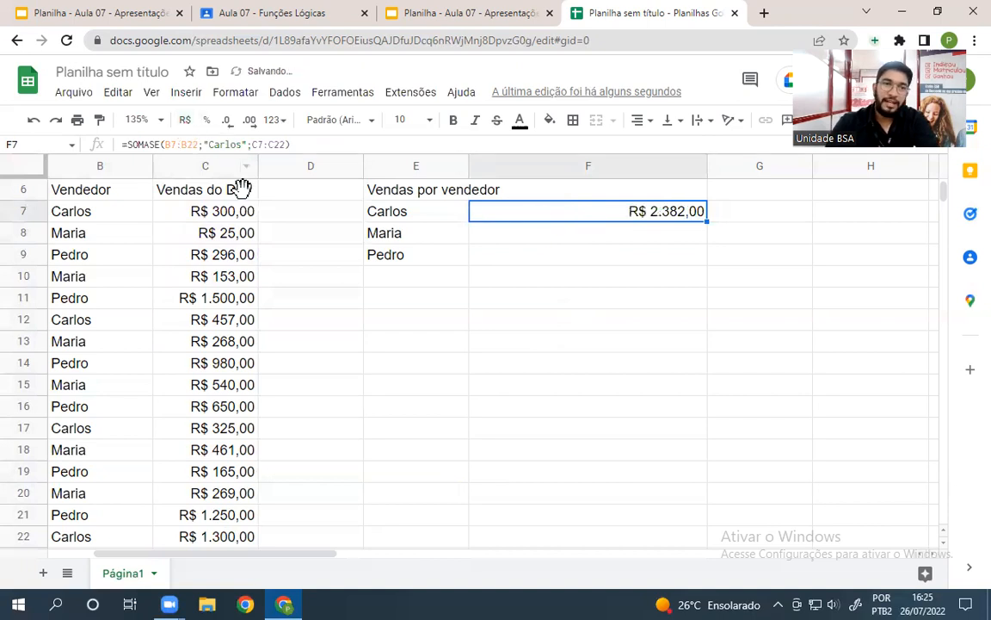
click(448, 341)
In F8, total the second seller's sales with SOMASE over B7:B22, using the E8 seller's name as quoted text and sum range C7:C22
click(582, 240)
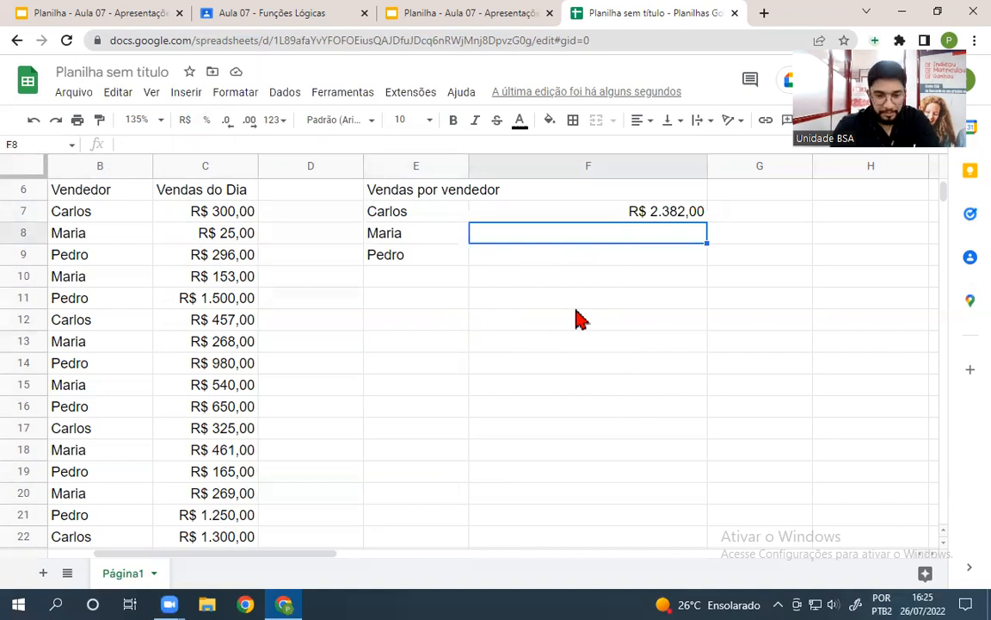
text(=SOMSA)
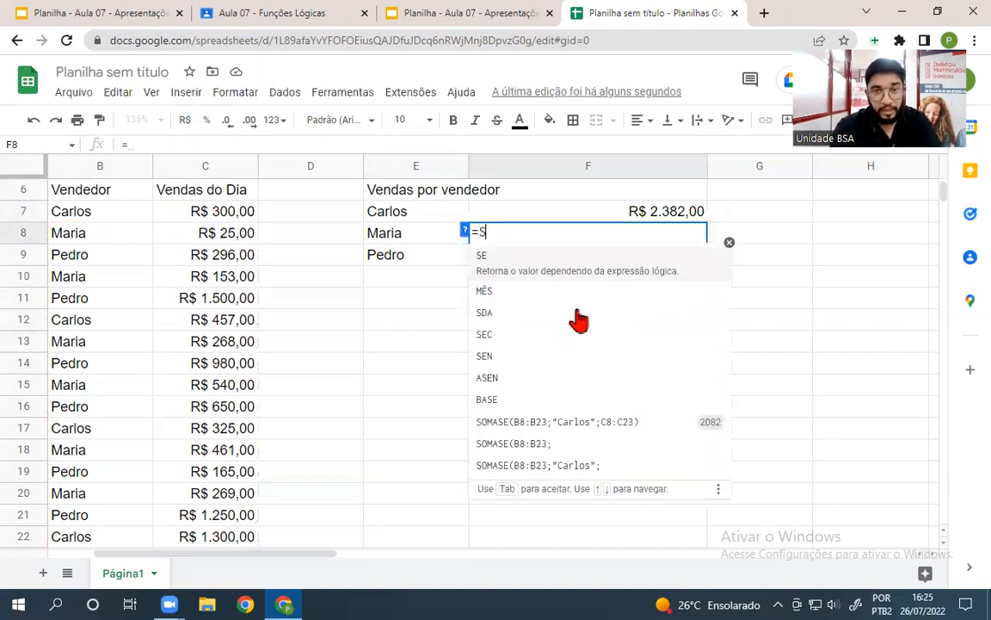
key(BackSpace)
text(ASE()
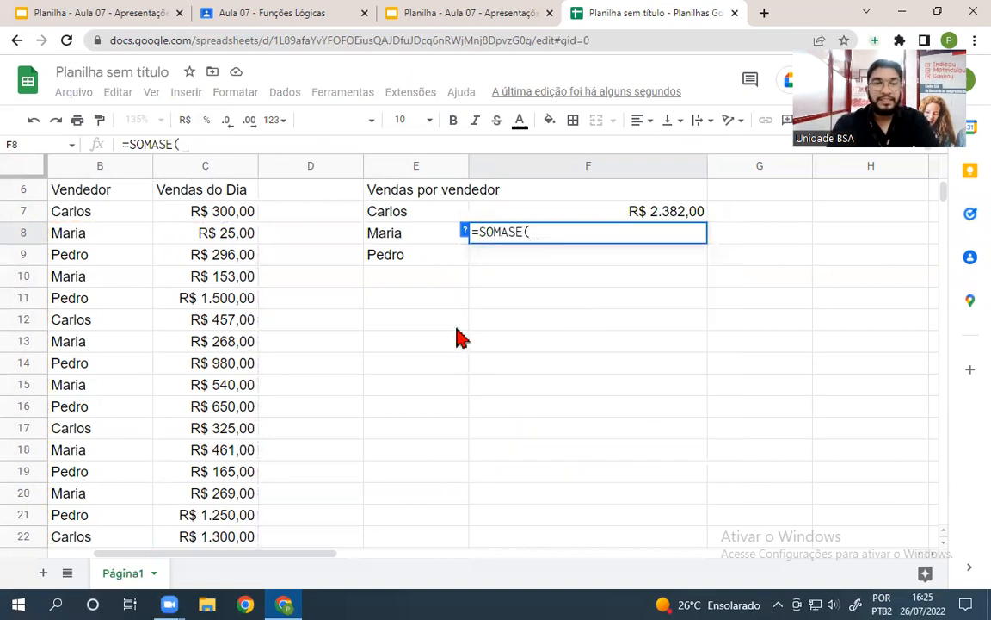
drag(83, 216, 89, 544)
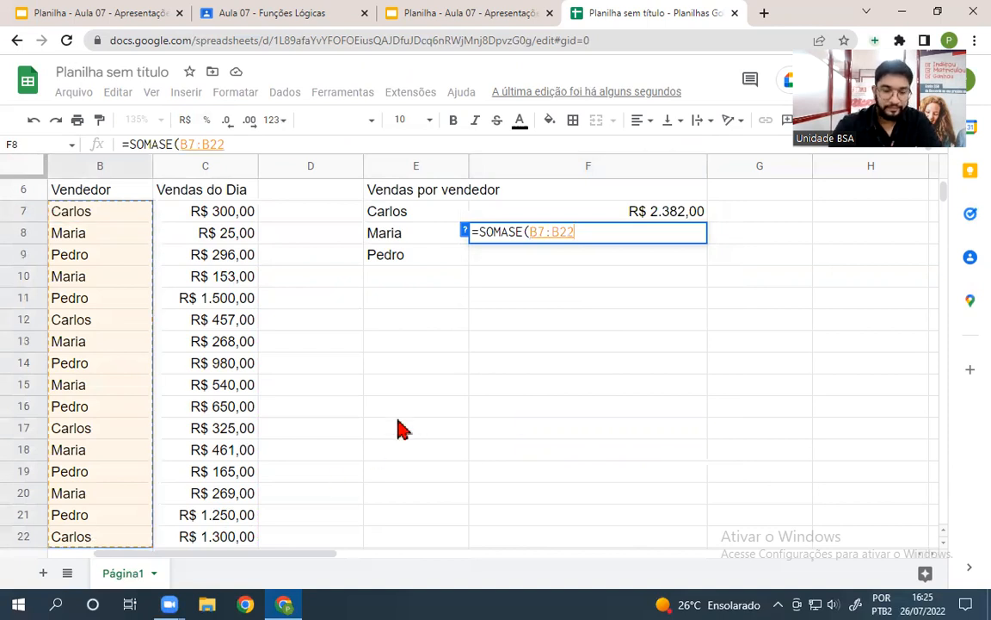
text(;)
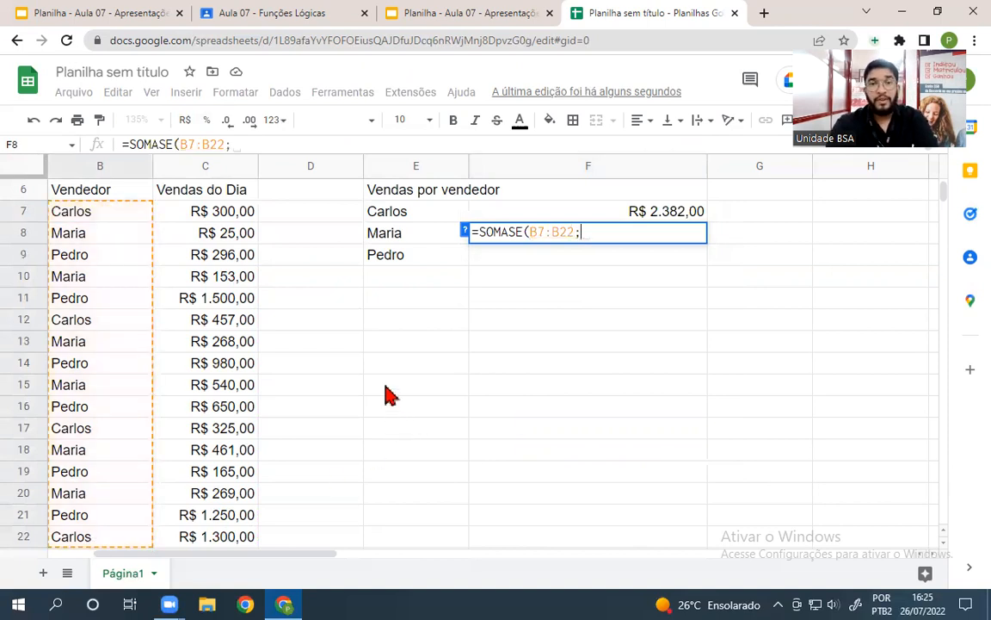
text("mAR)
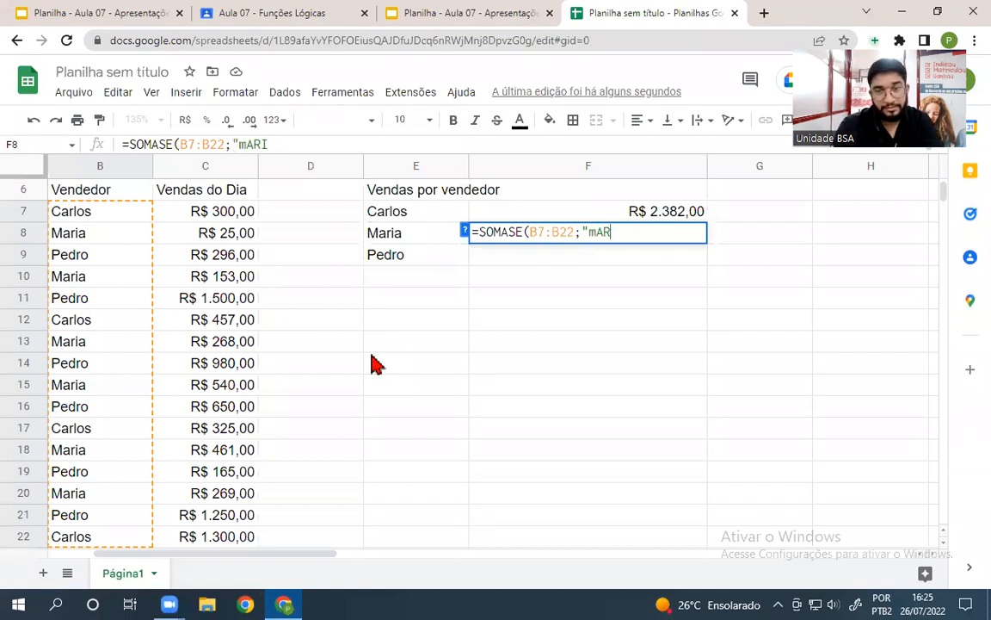
key(BackSpace)
key(BackSpace)
key(BackSpace)
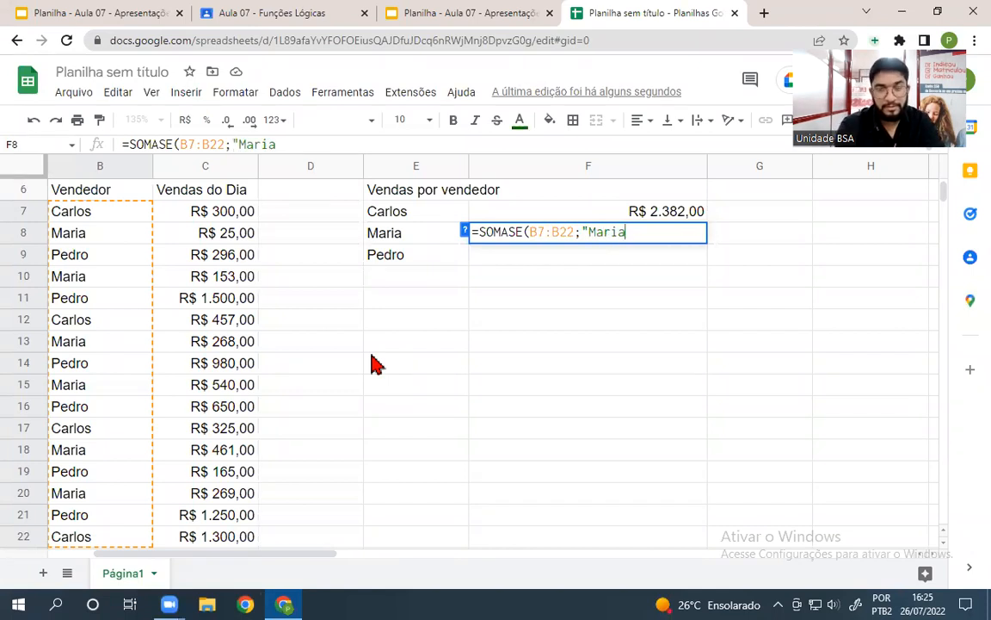
text(Maria")
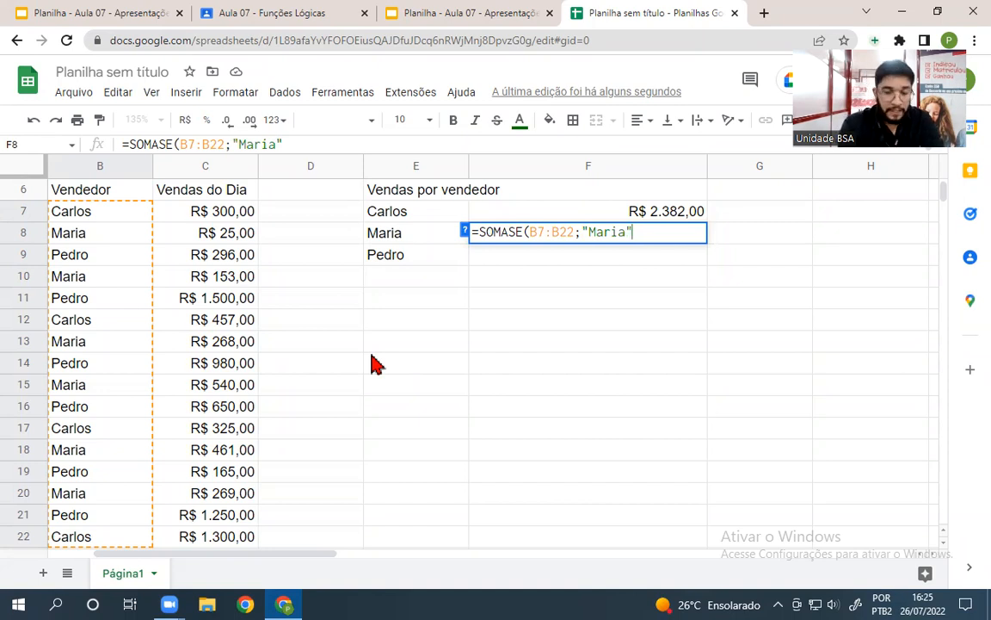
text(;)
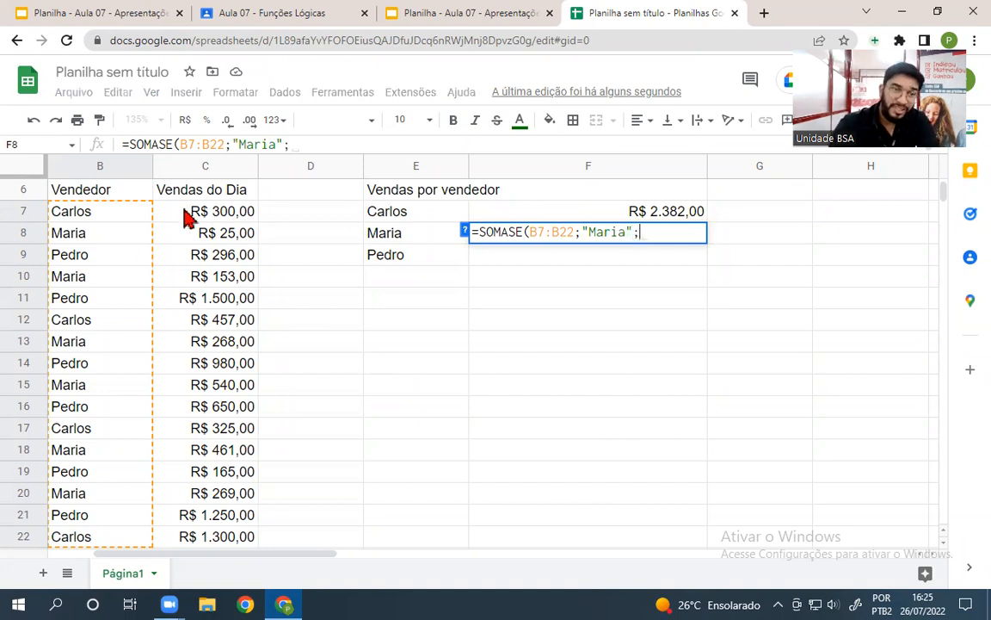
drag(184, 212, 205, 538)
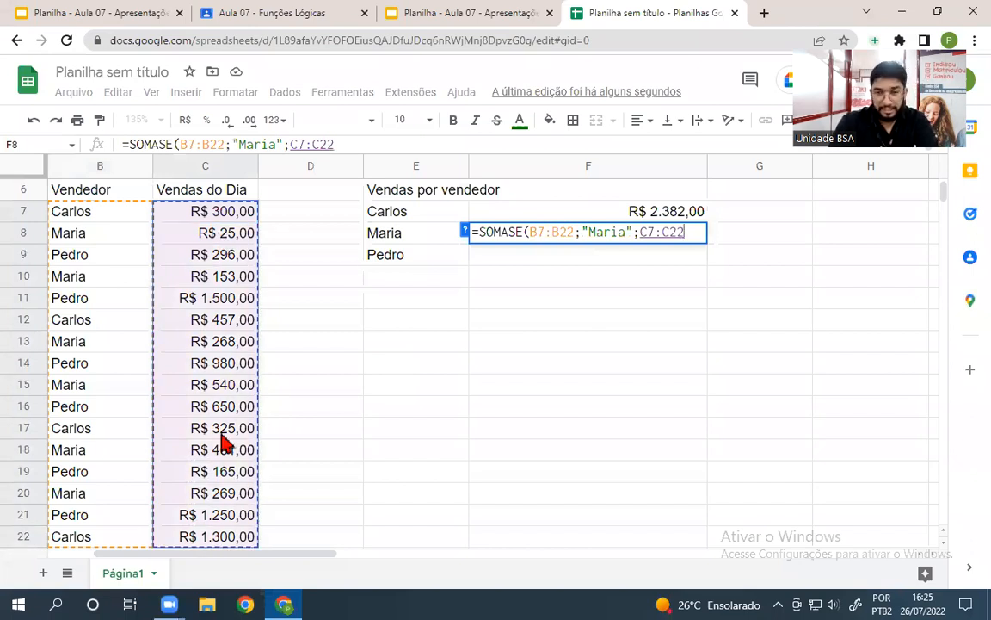
key(Return)
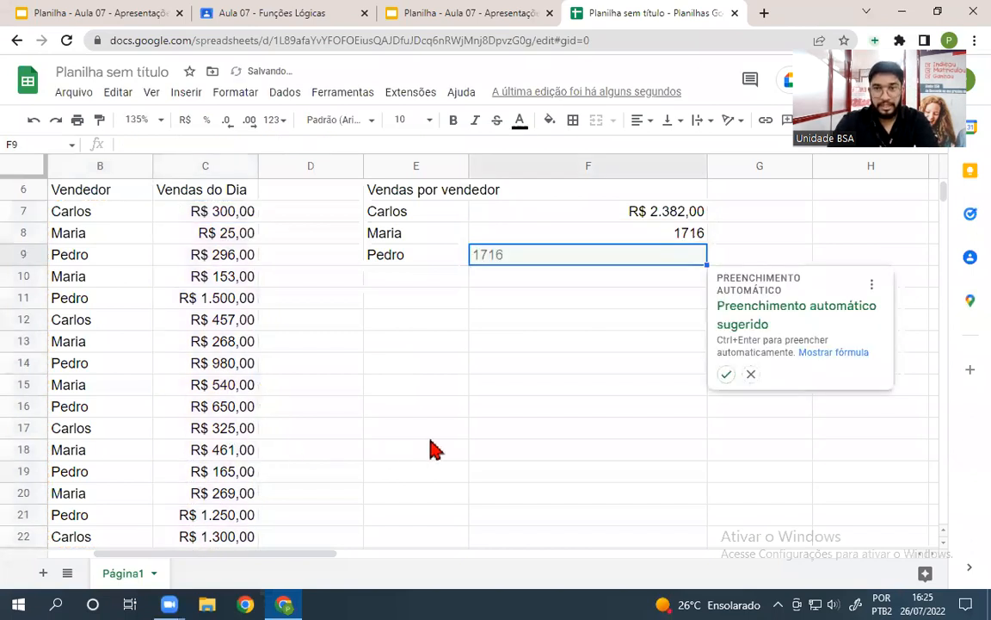
Dismiss the autofill suggestion for F9 and format F8:F9 as currency in R$
click(503, 301)
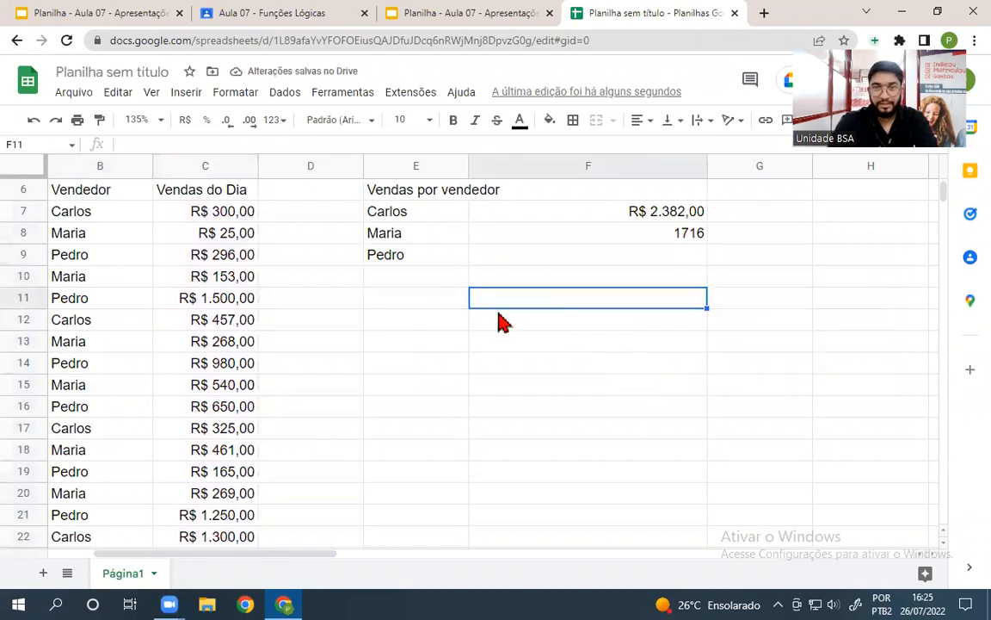
click(638, 240)
drag(580, 235, 586, 261)
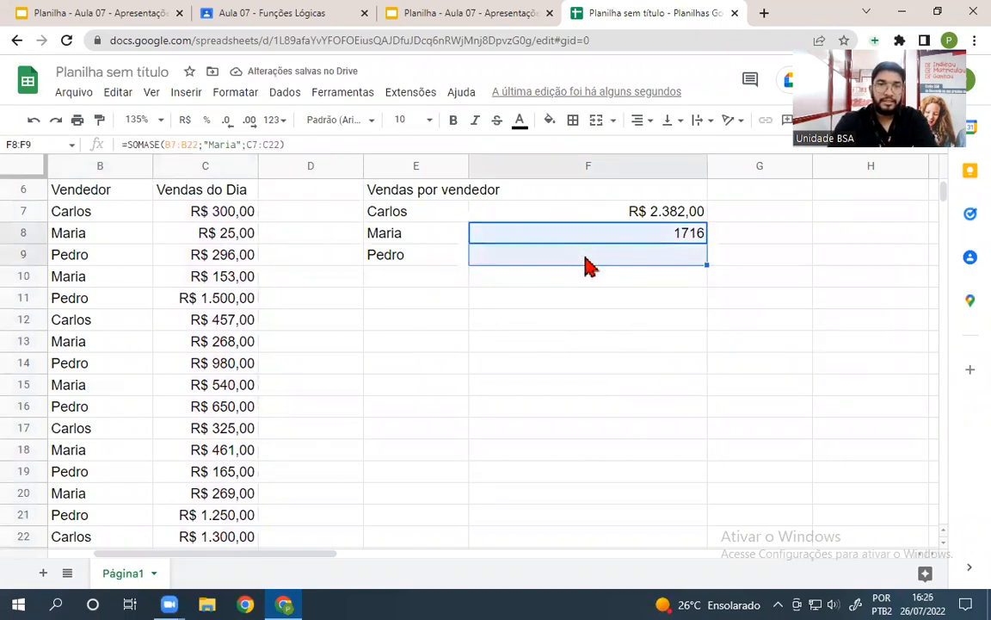
click(186, 120)
click(478, 410)
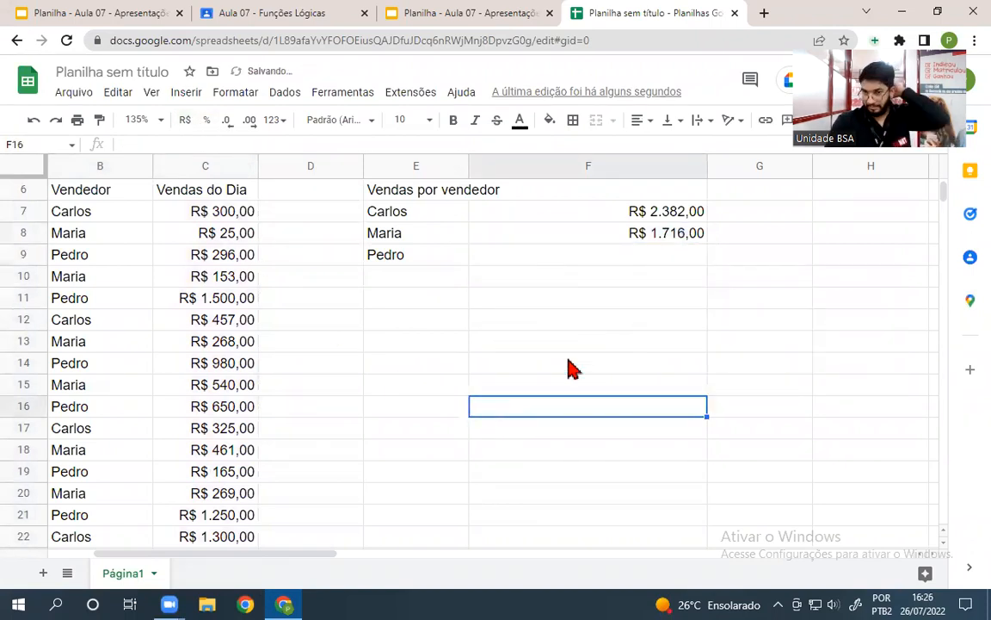
In F9, total the third seller's sales with SOMASE over B7:B22, using the E9 seller's name as quoted text and sum range C7:C22
click(651, 241)
click(531, 257)
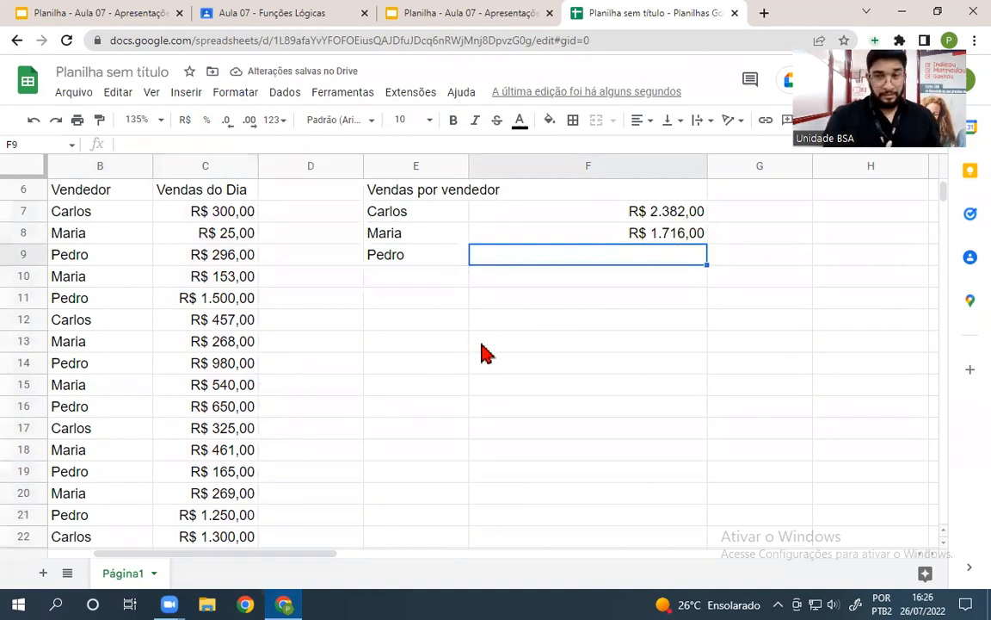
text(=)
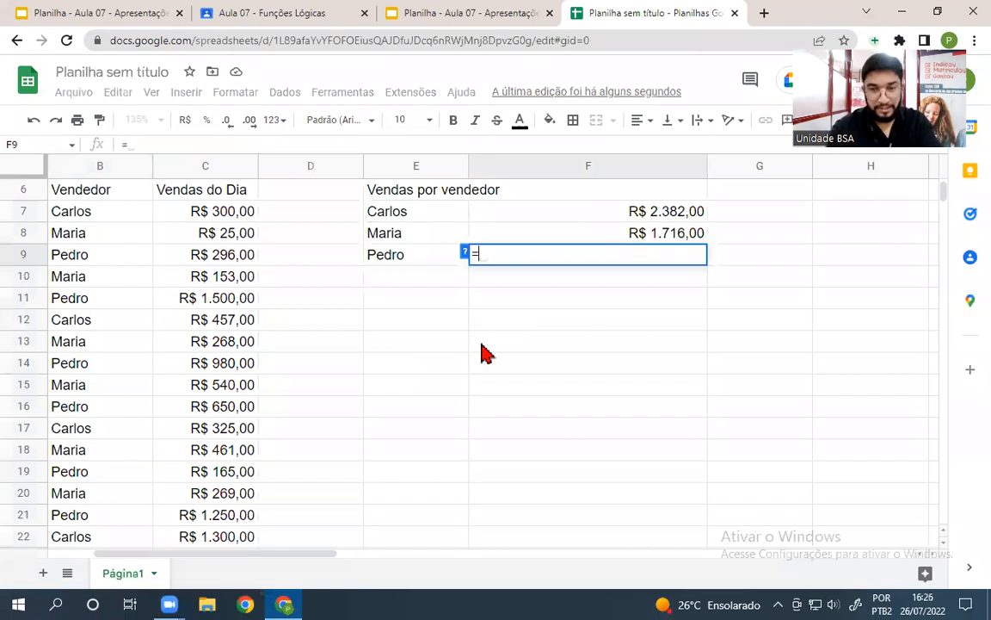
text(SOM)
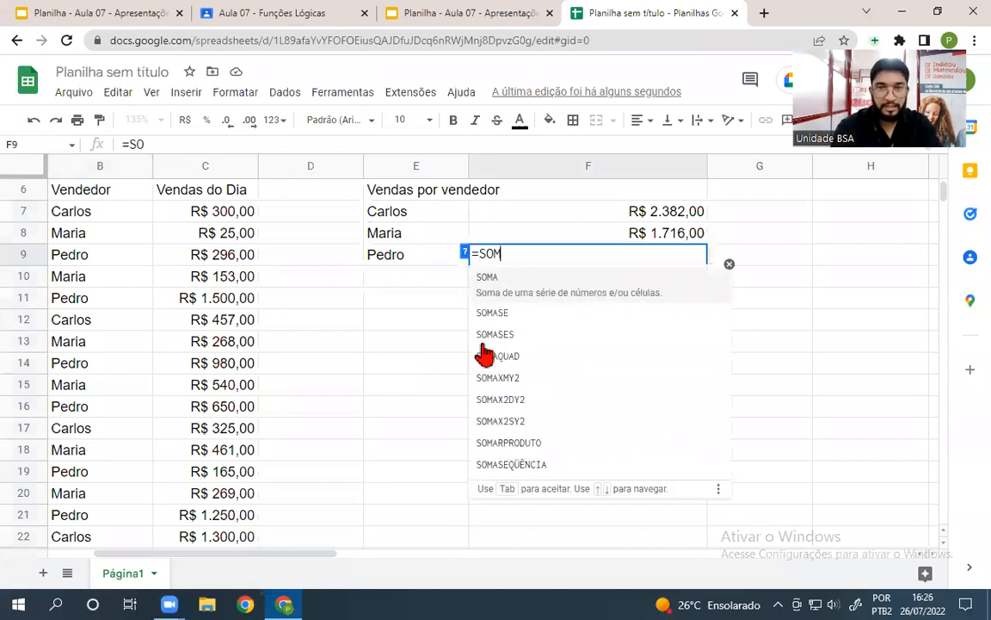
text(ASE)
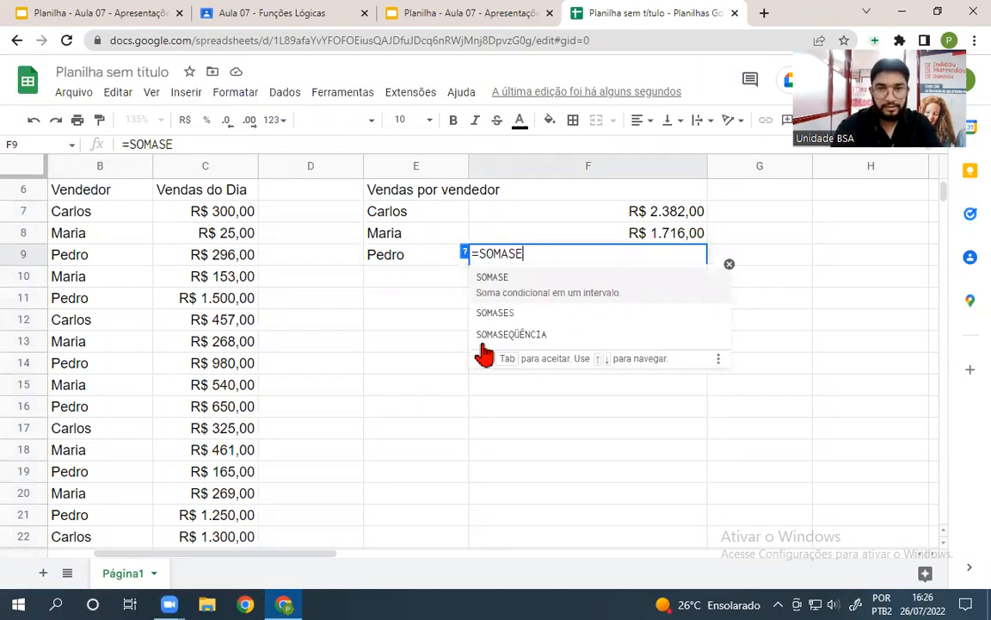
text(()
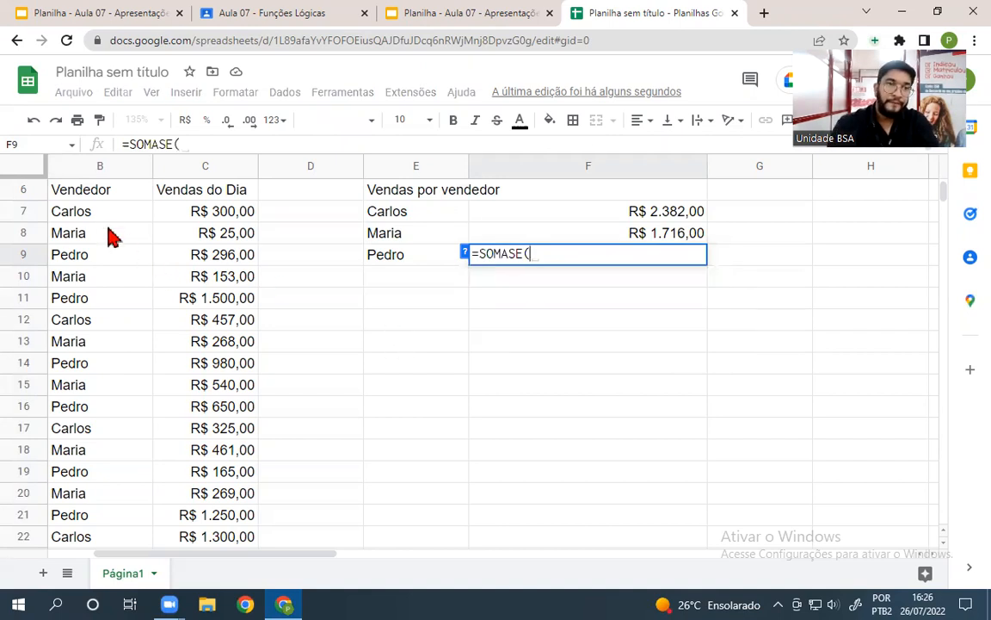
drag(94, 215, 110, 529)
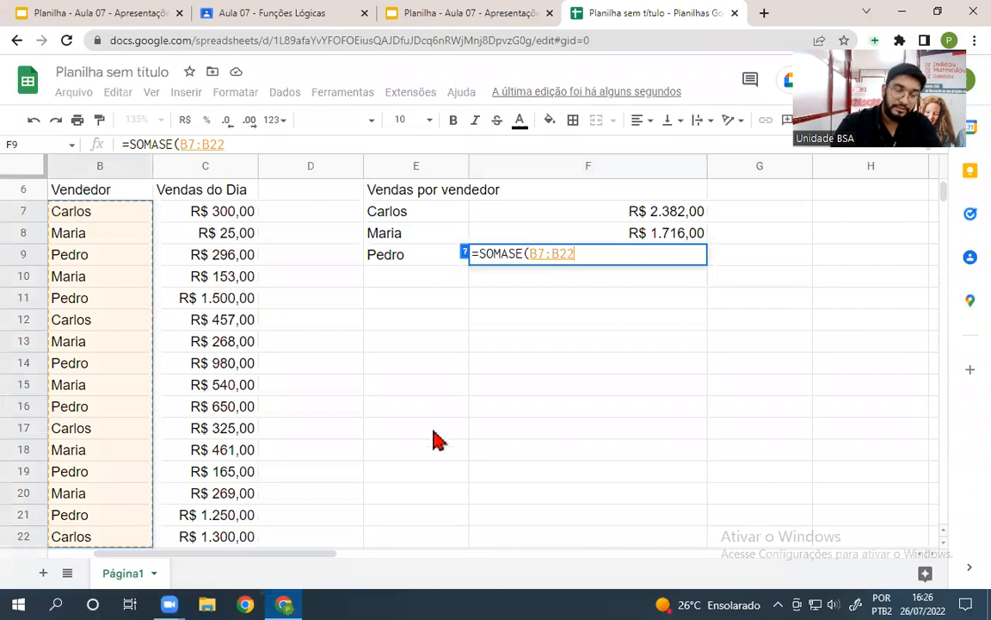
text(;)
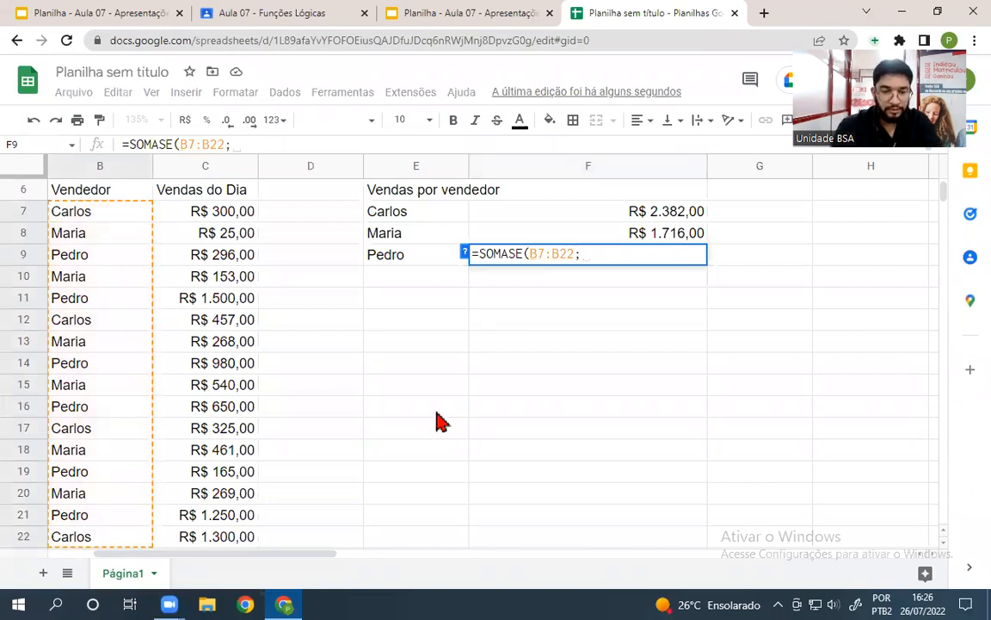
text("Pedro";)
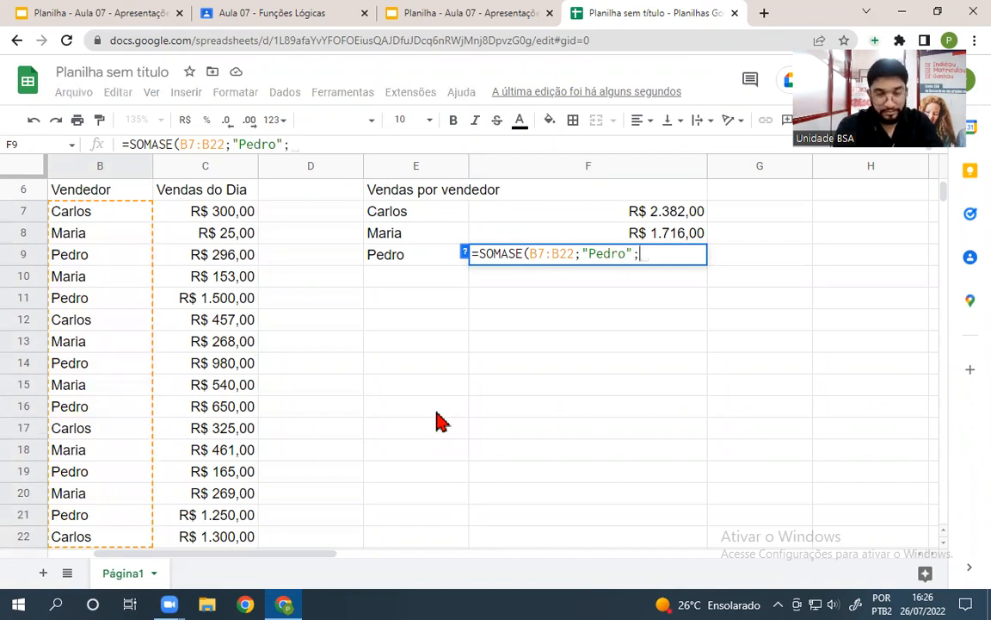
drag(207, 207, 221, 531)
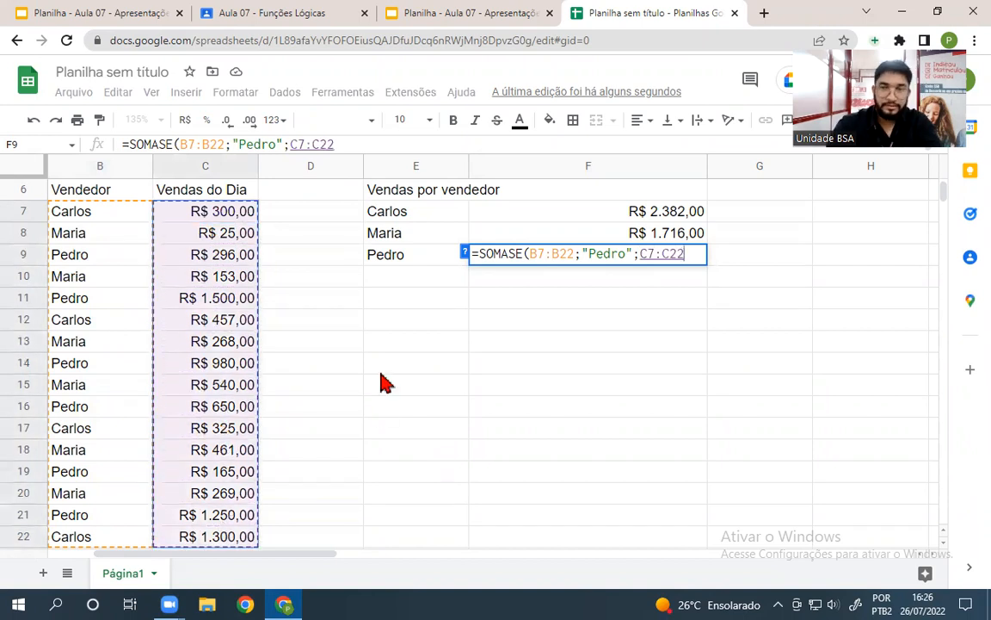
key(Return)
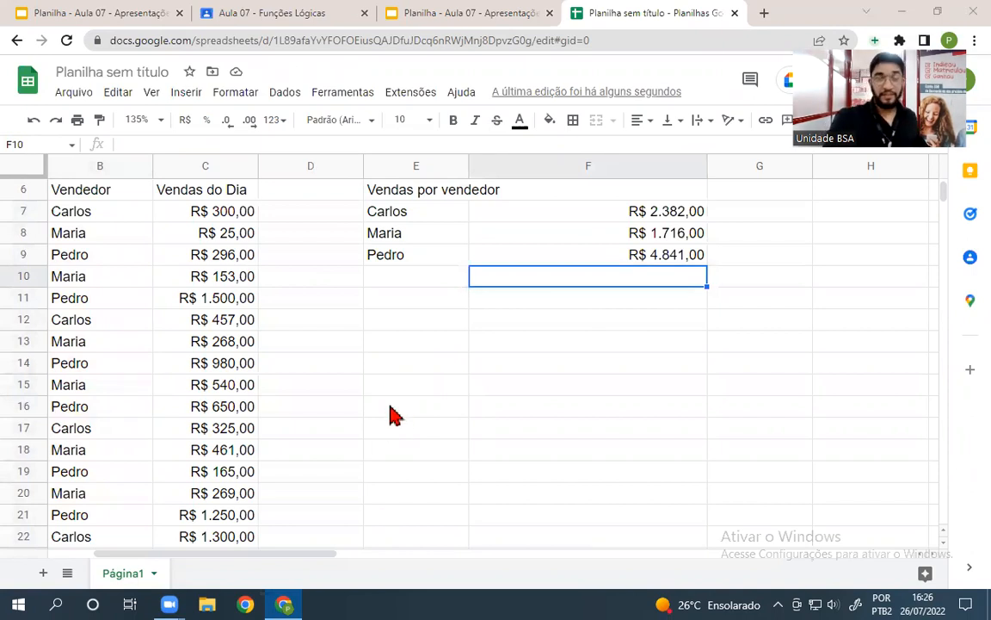
click(580, 216)
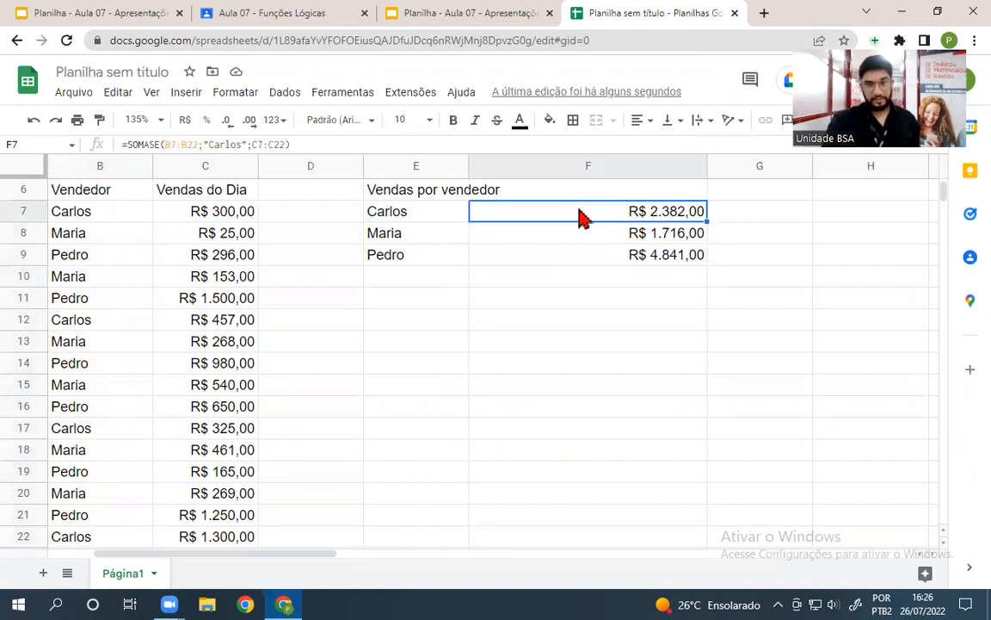
Examine the SOMASE formula in F7, highlighting its criteria range B7:B22, quoted seller-name criterion and sum range C7:C22, and leave it as it is
key(Return)
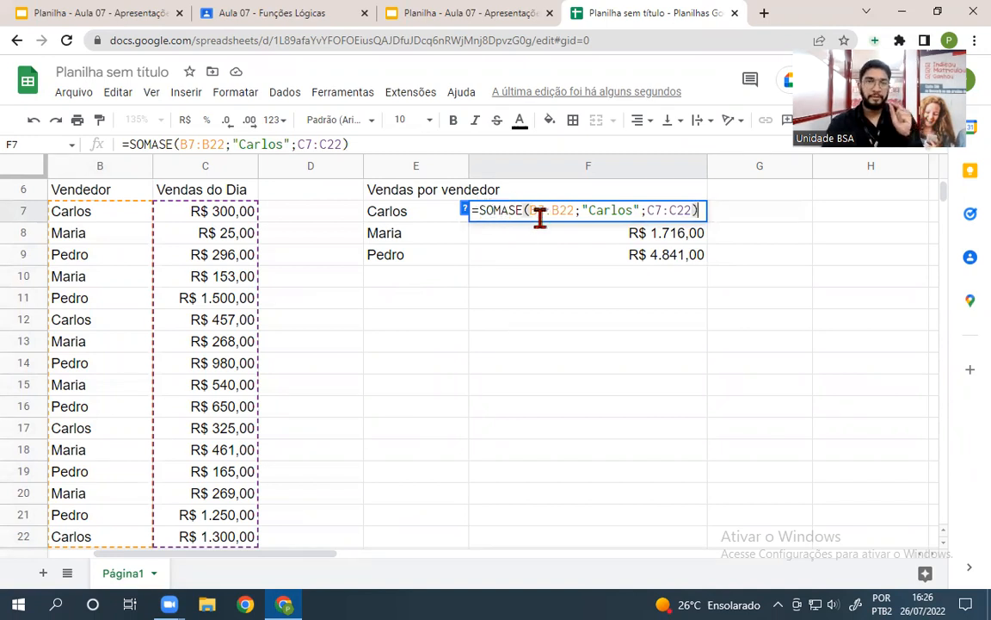
drag(528, 211, 574, 211)
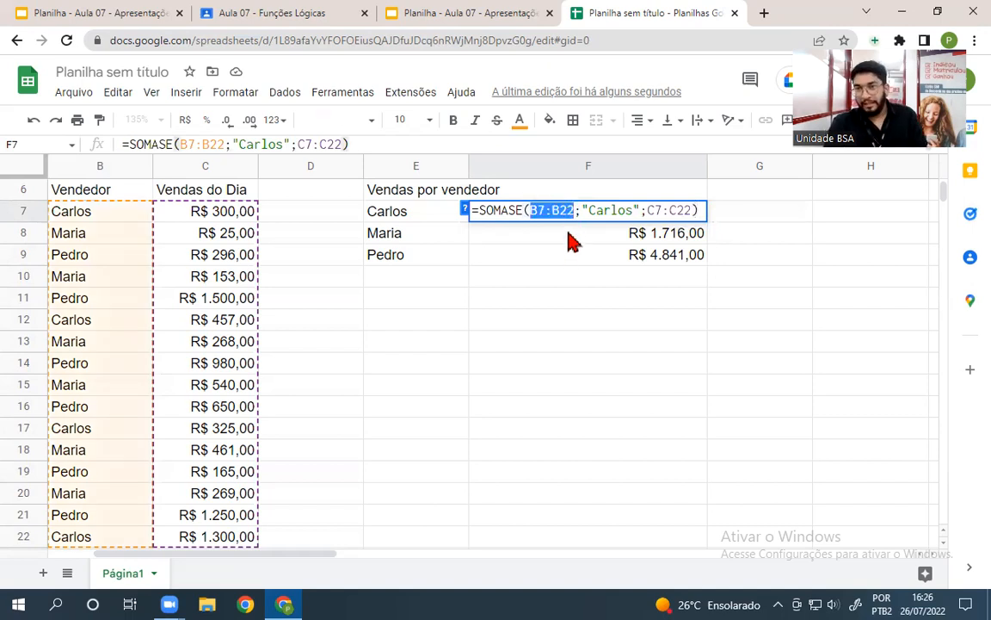
drag(582, 211, 637, 212)
click(635, 211)
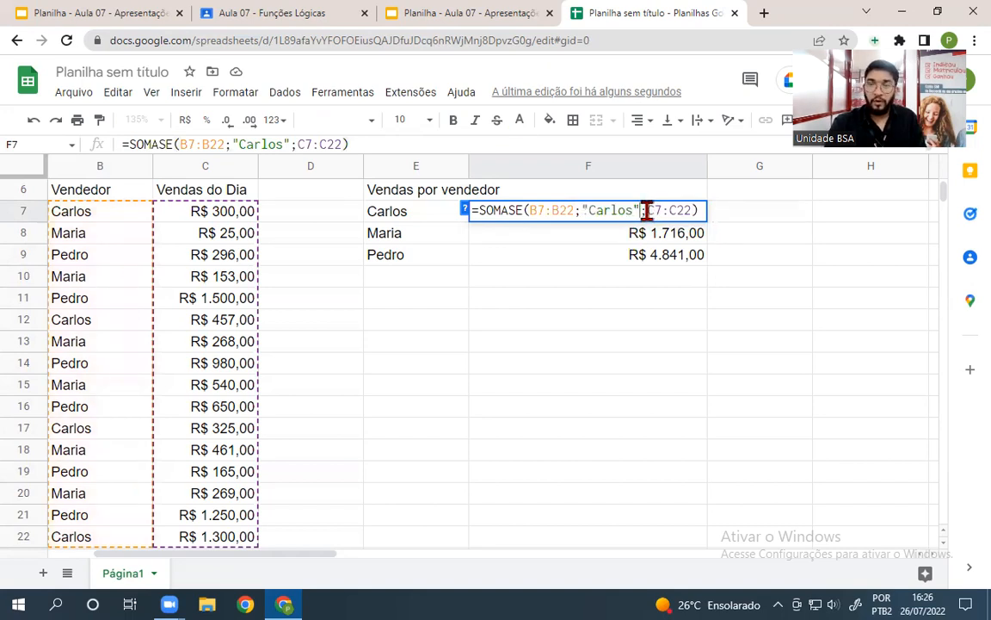
drag(646, 212, 693, 211)
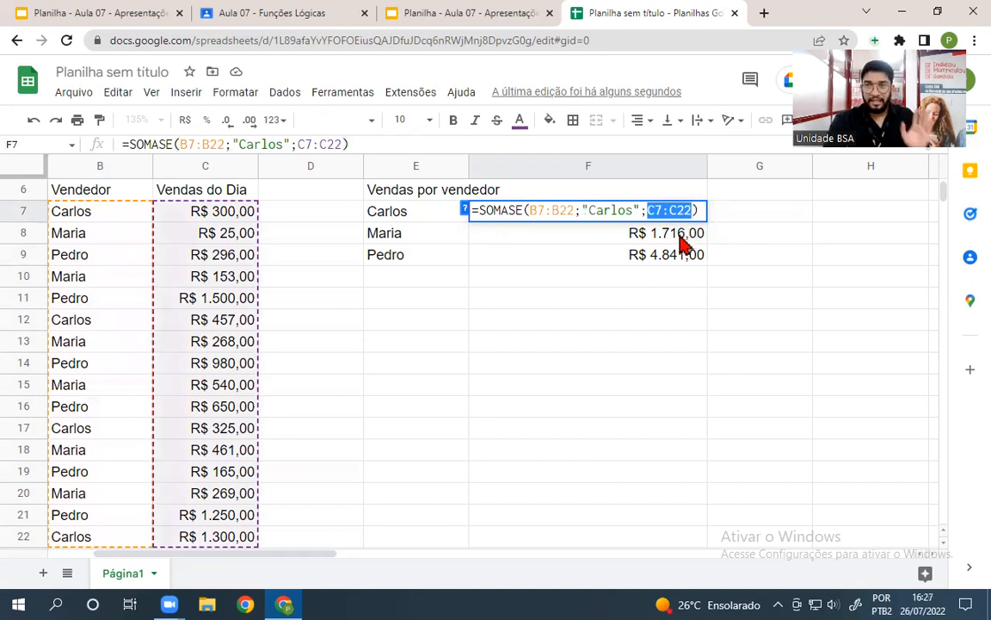
click(694, 211)
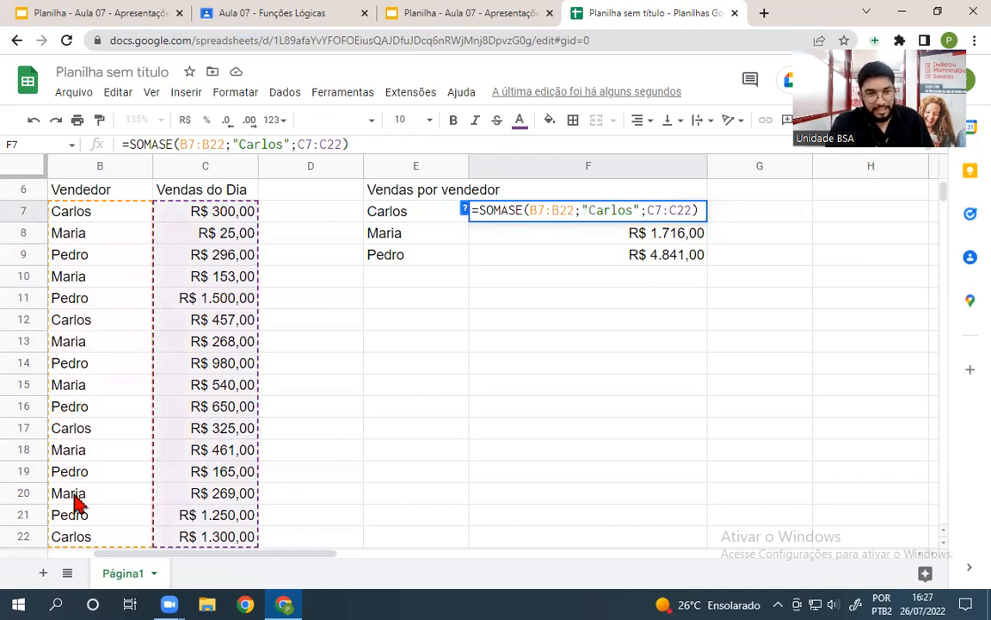
drag(530, 210, 575, 211)
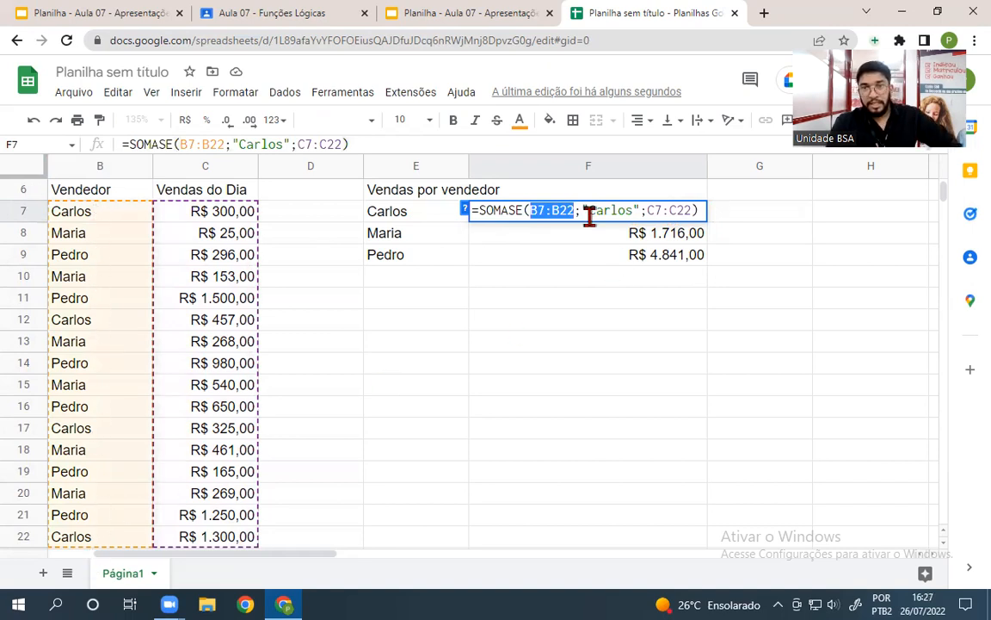
drag(583, 210, 638, 213)
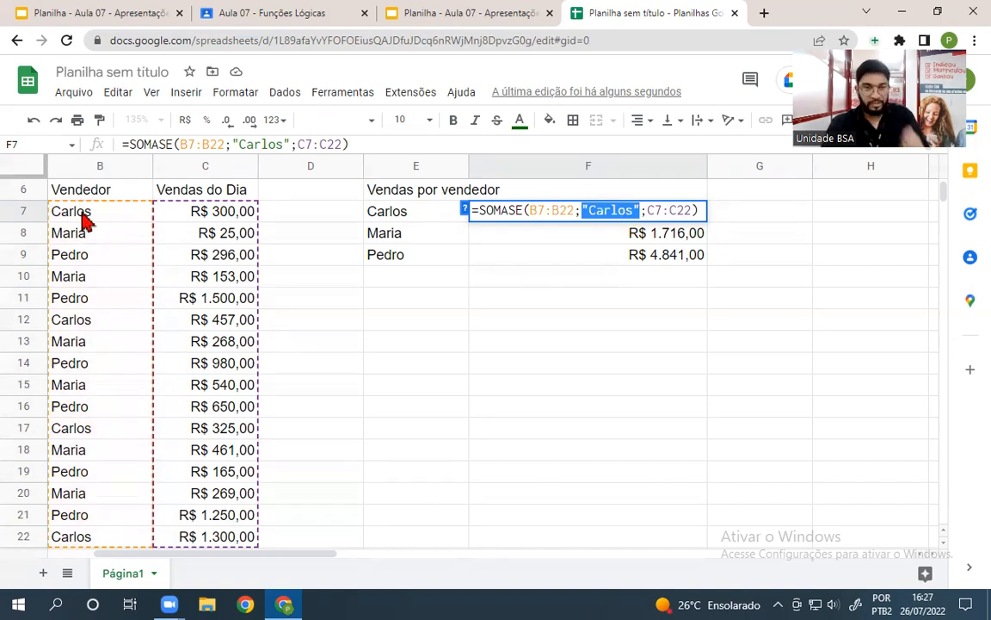
drag(647, 211, 696, 211)
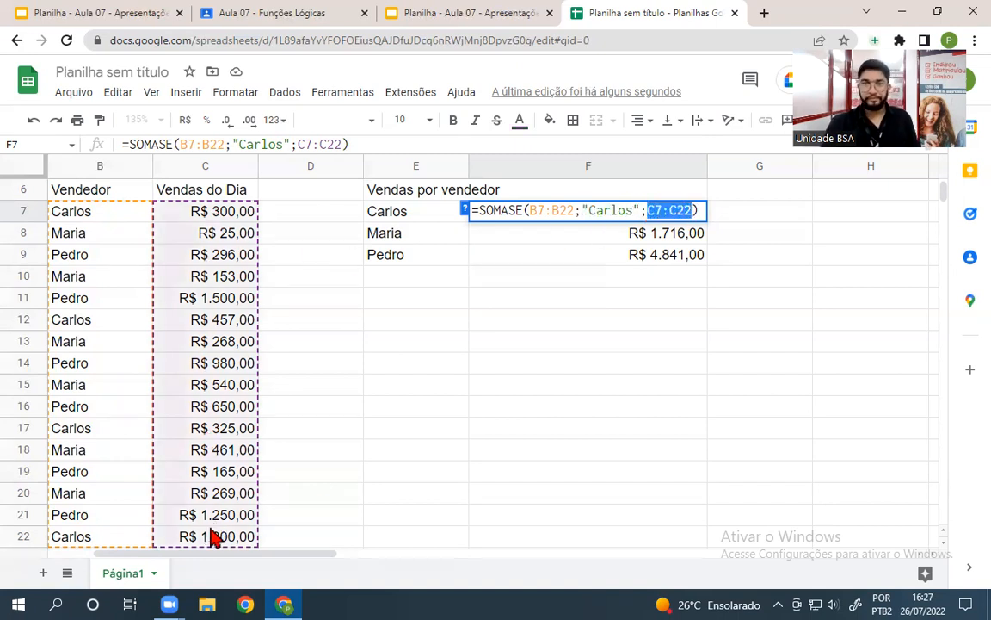
drag(582, 210, 638, 210)
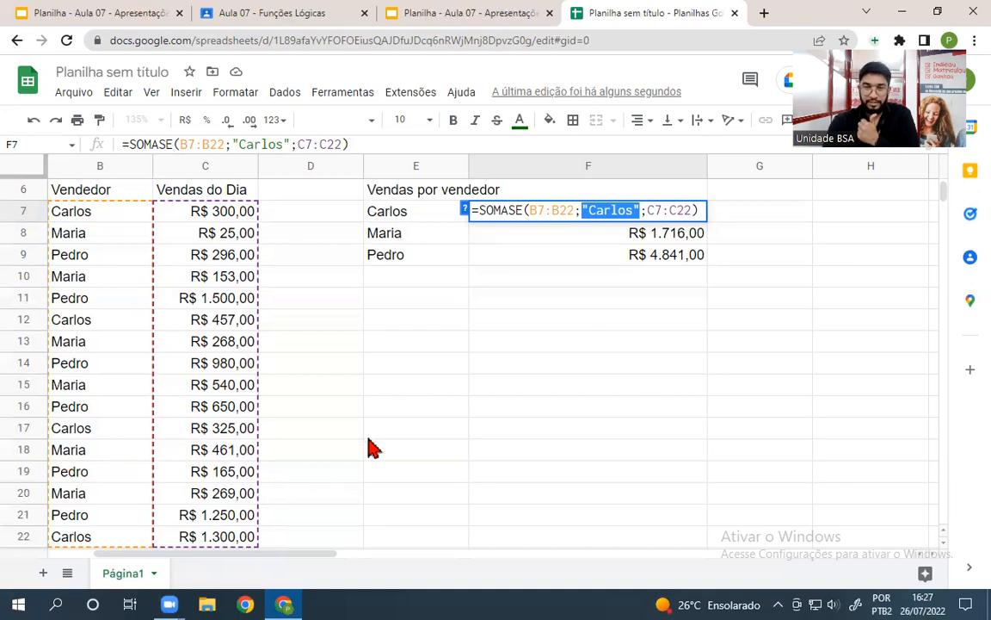
click(693, 210)
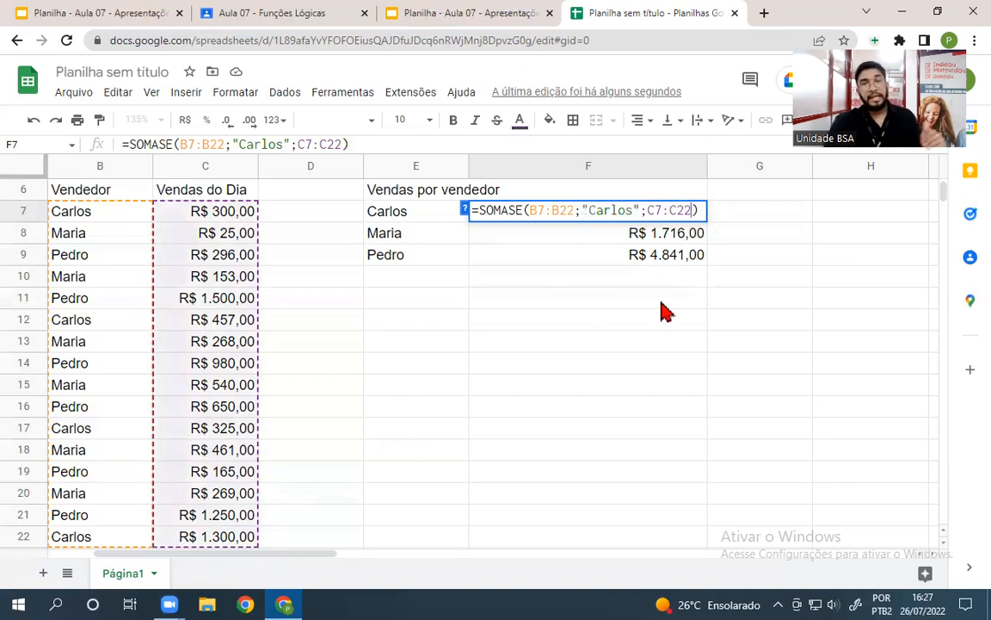
drag(531, 213, 691, 211)
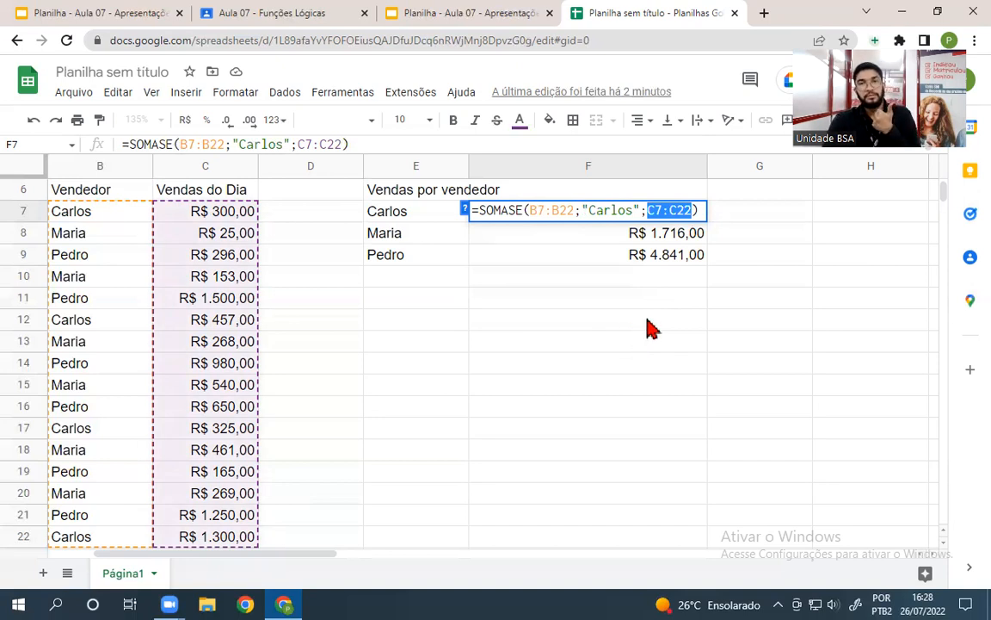
click(697, 213)
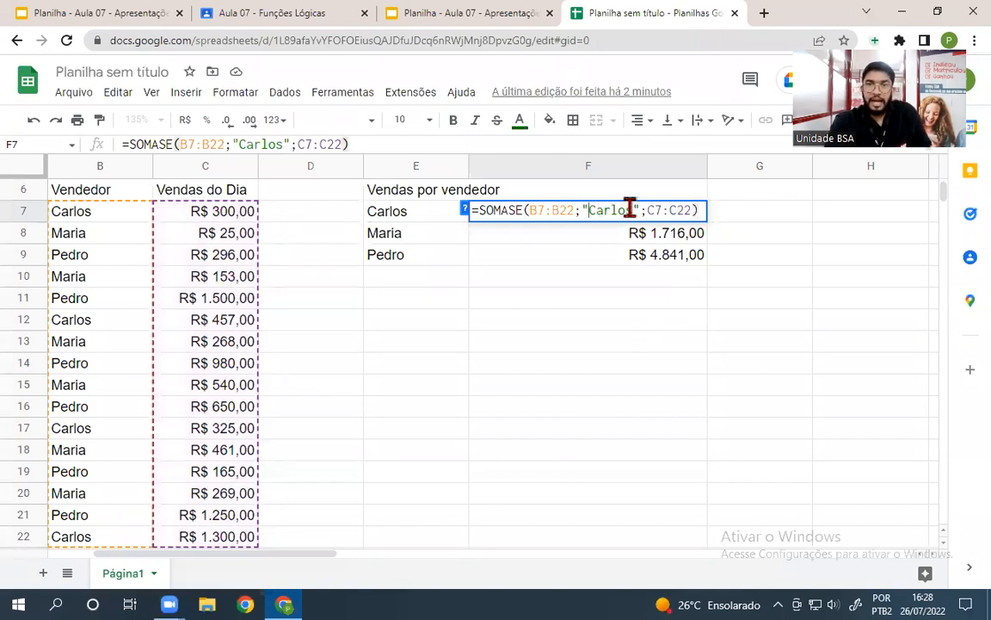
click(587, 212)
click(634, 212)
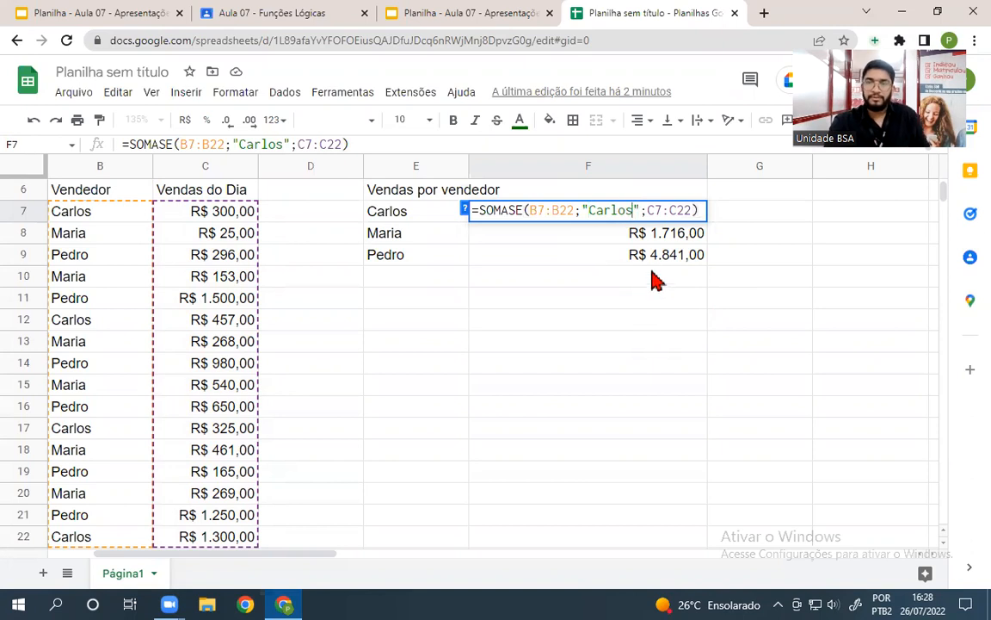
key(Return)
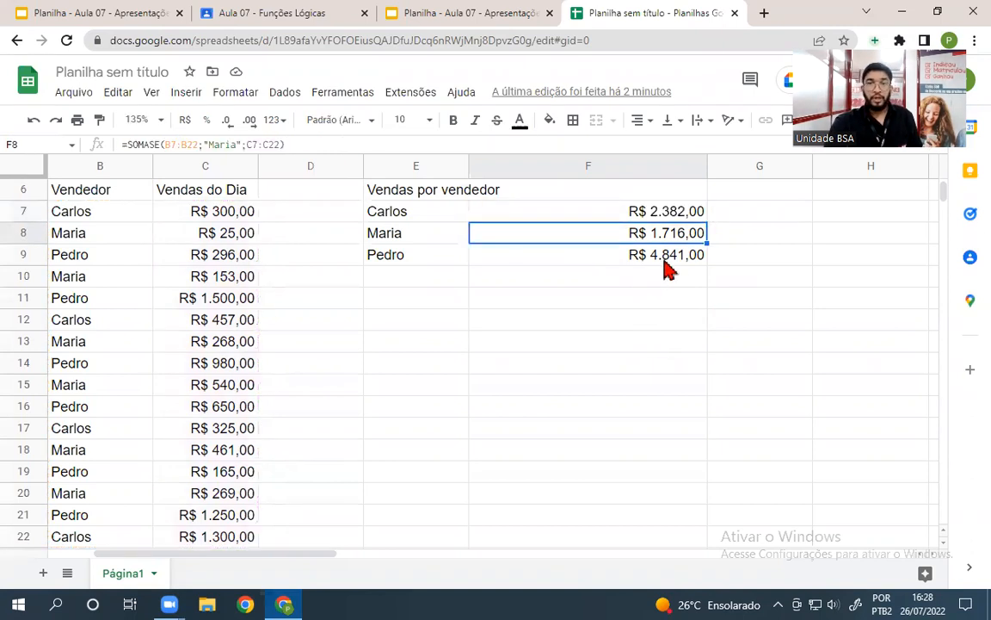
Replace the seller's name in E7 with a first name not in the sales table, and check the total in F7
click(394, 343)
click(392, 216)
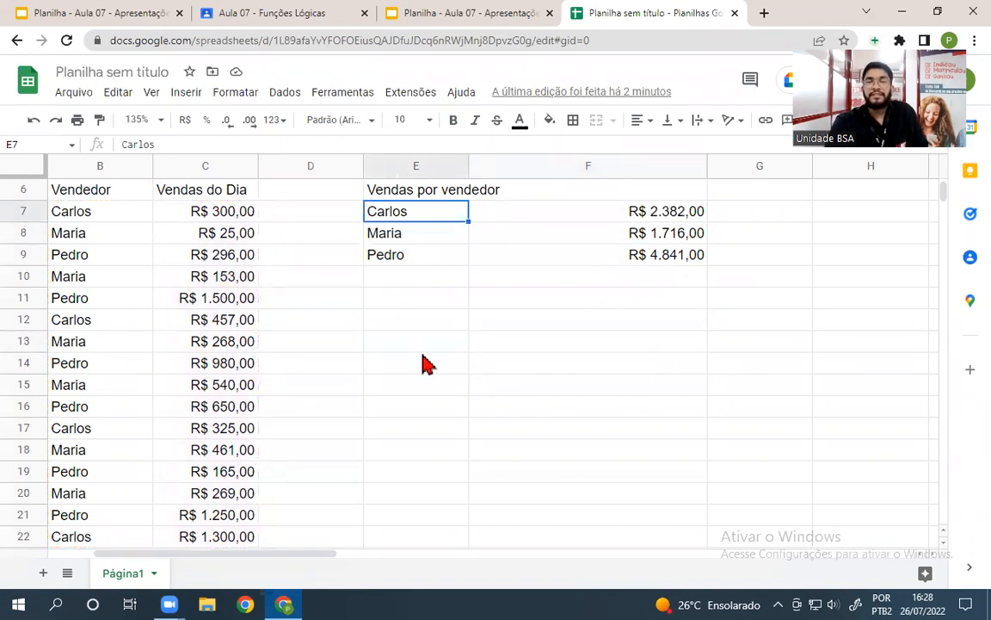
text(J)
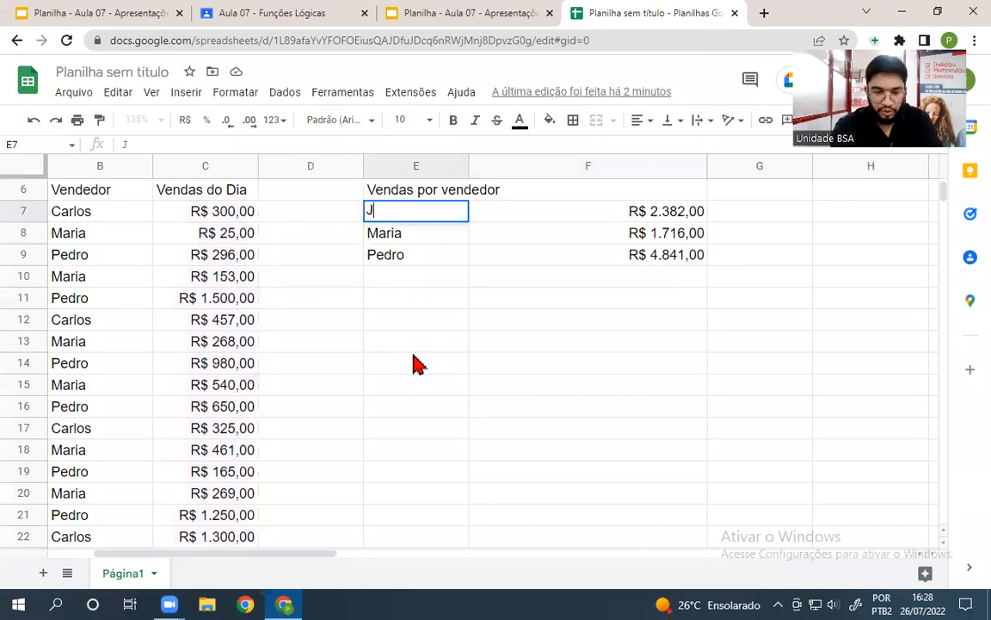
text(oão)
key(Return)
click(409, 318)
click(560, 211)
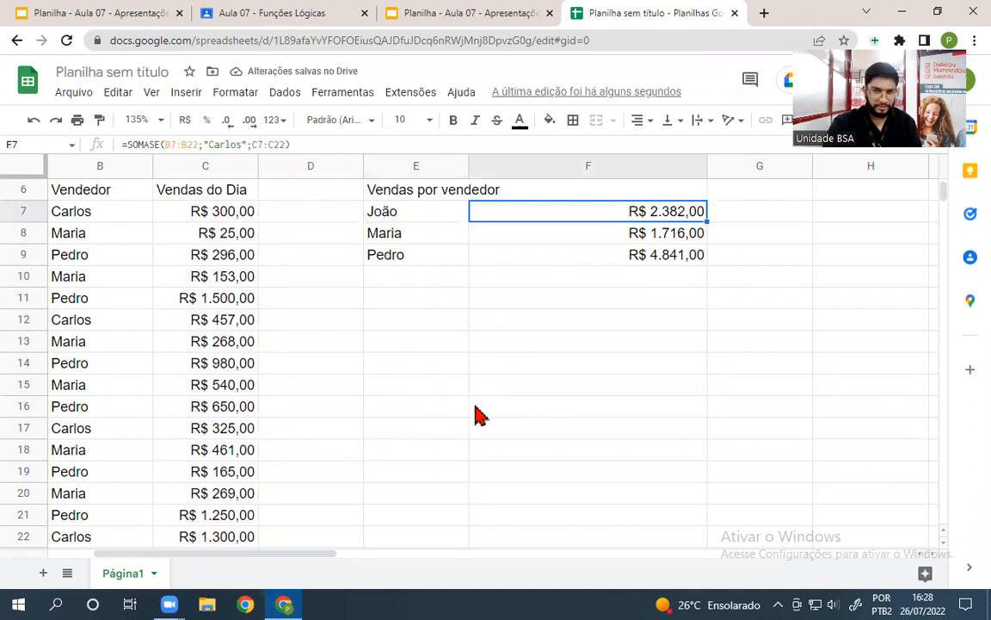
In the F7 SOMASE formula, replace the quoted seller's name with a reference to cell E7
double_click(527, 215)
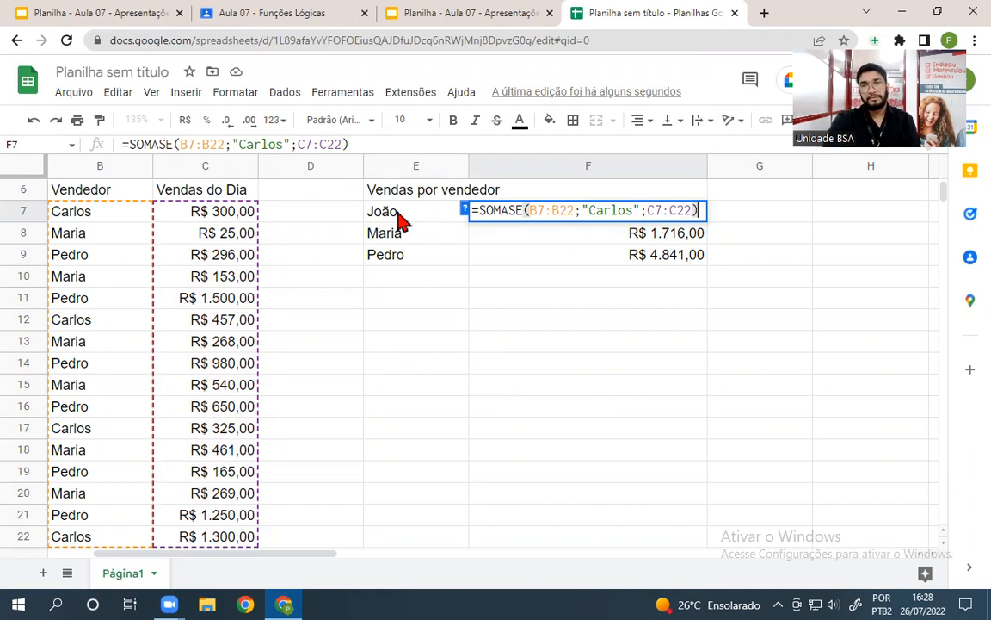
drag(640, 211, 590, 212)
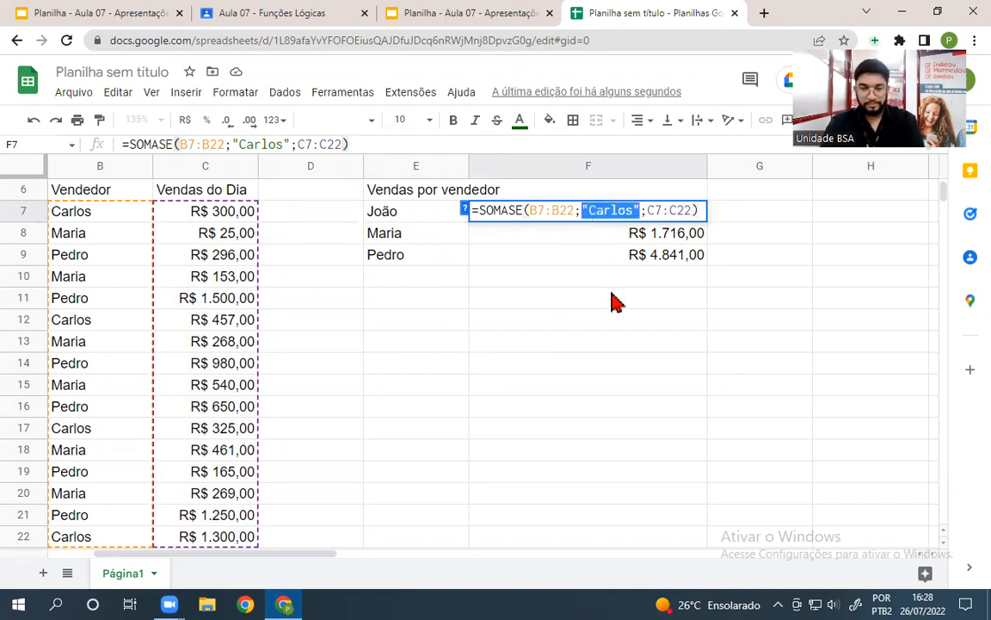
key(BackSpace)
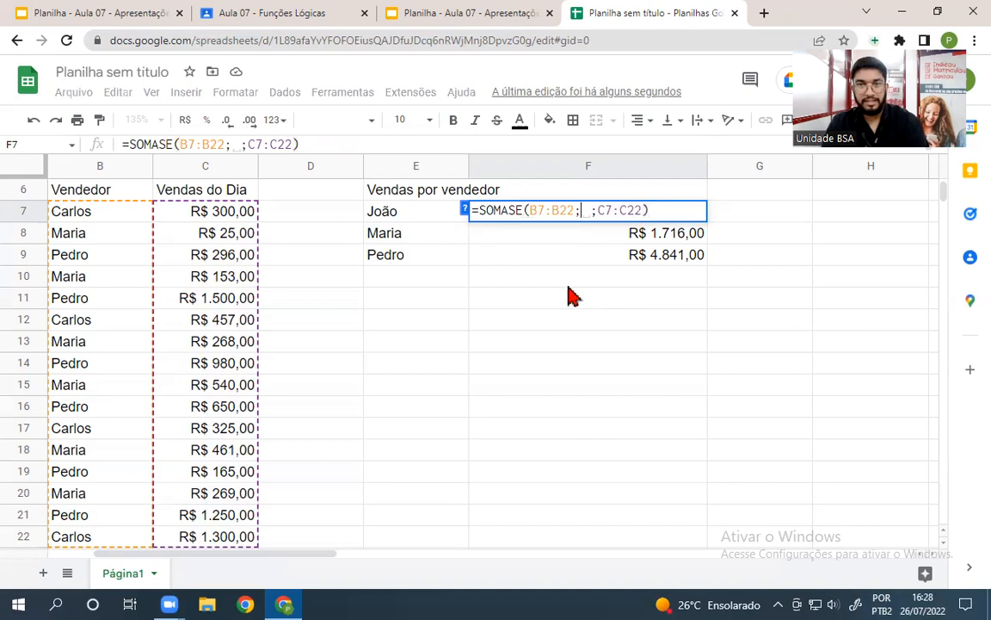
click(410, 220)
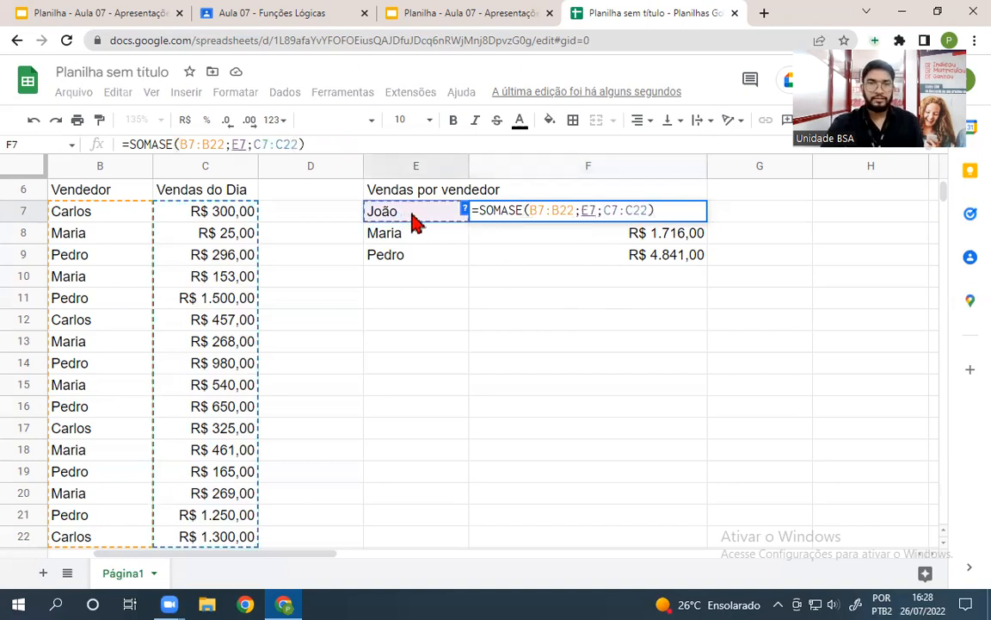
key(Return)
click(487, 213)
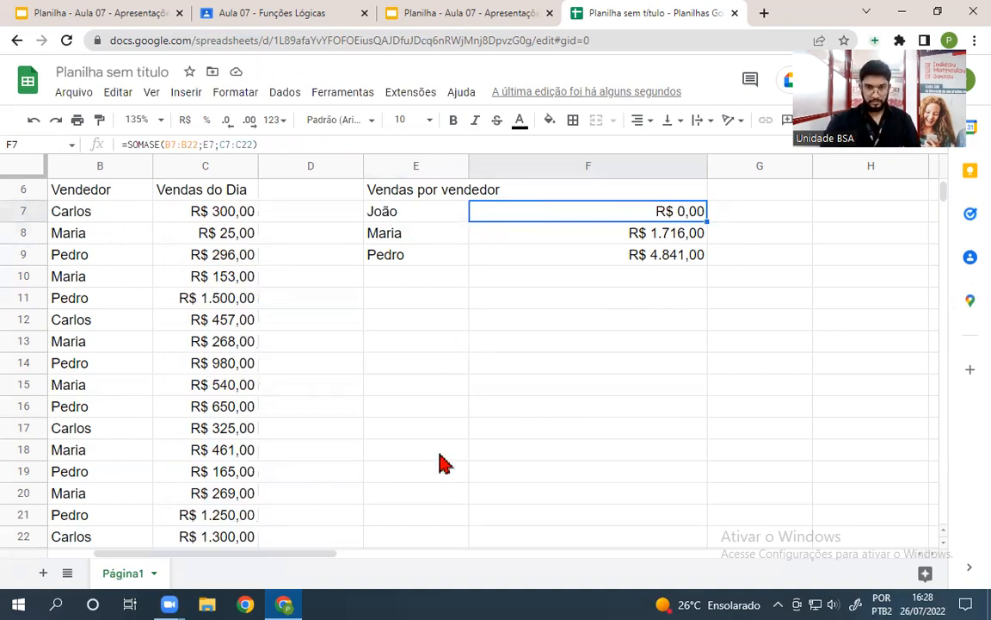
Restore the original first seller's name in E7 and check the total in F7
click(410, 217)
text(C)
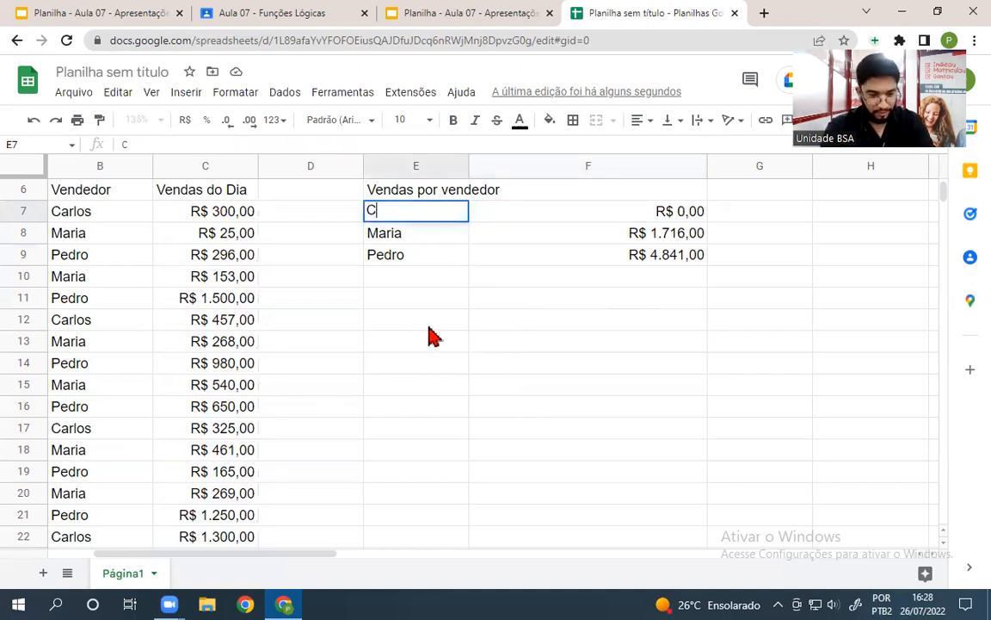
text(arlos)
key(Return)
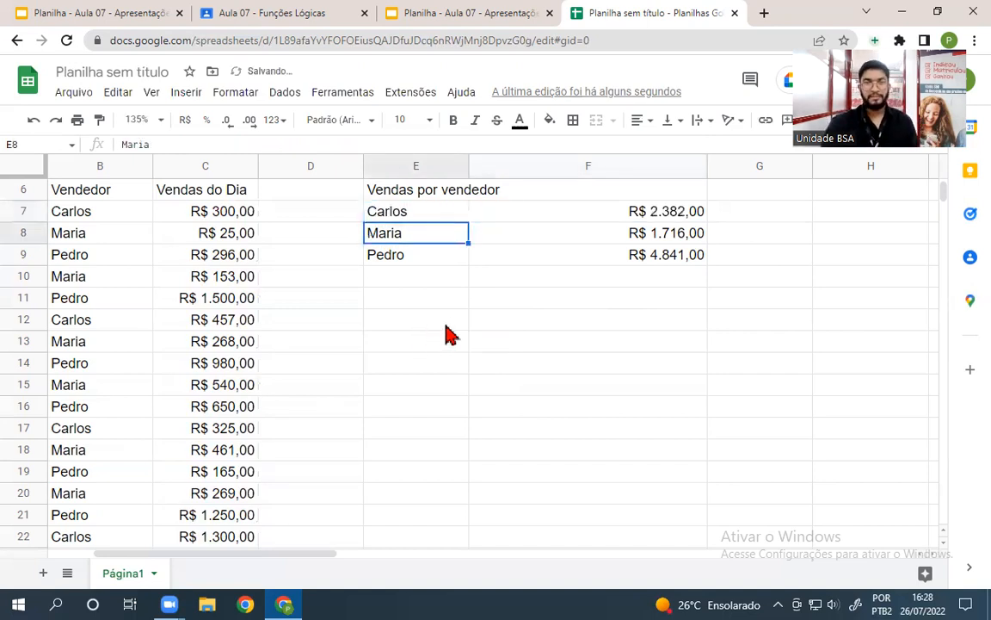
click(594, 215)
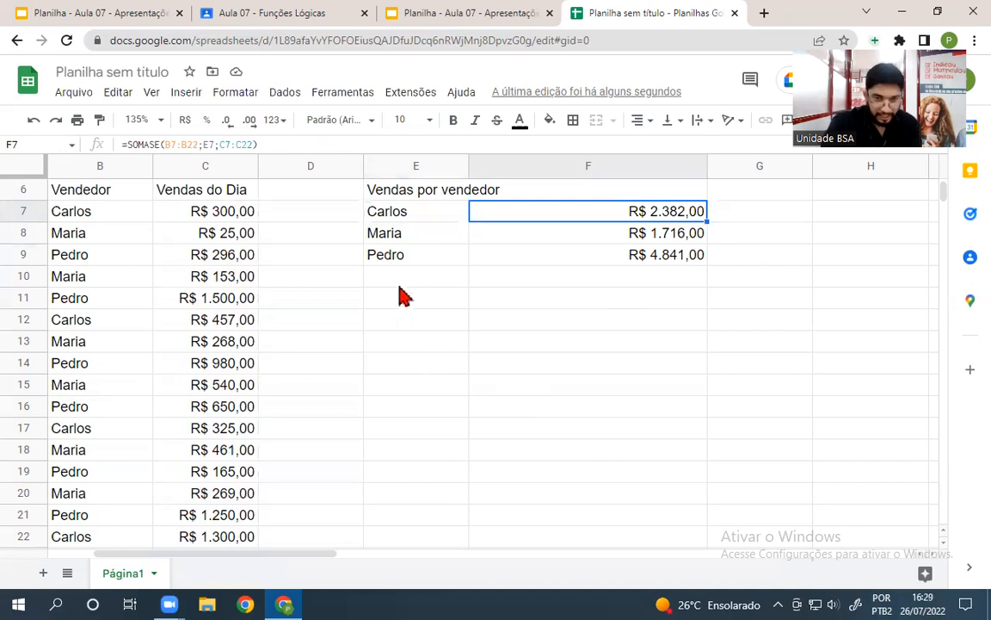
Review how the F7 SOMASE formula uses E7 as its criterion, and close it without changes
click(534, 234)
click(524, 217)
double_click(524, 217)
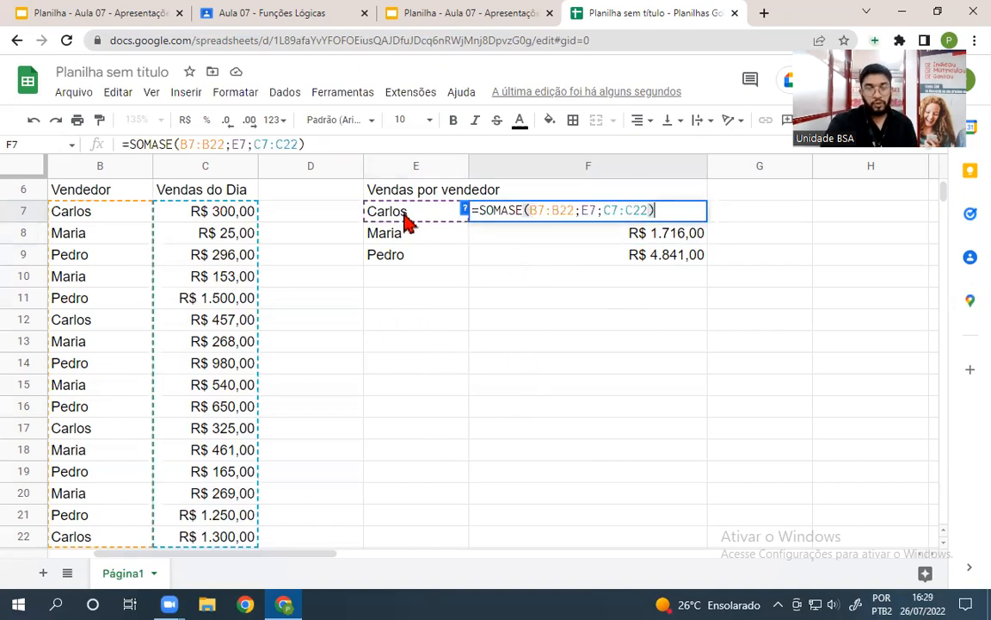
click(578, 212)
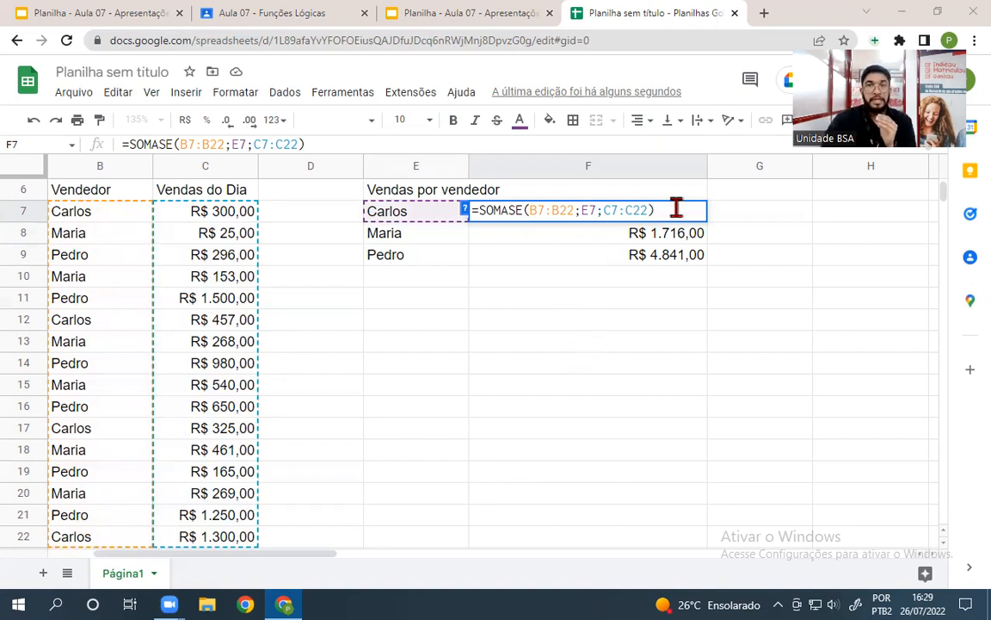
key(Return)
click(442, 328)
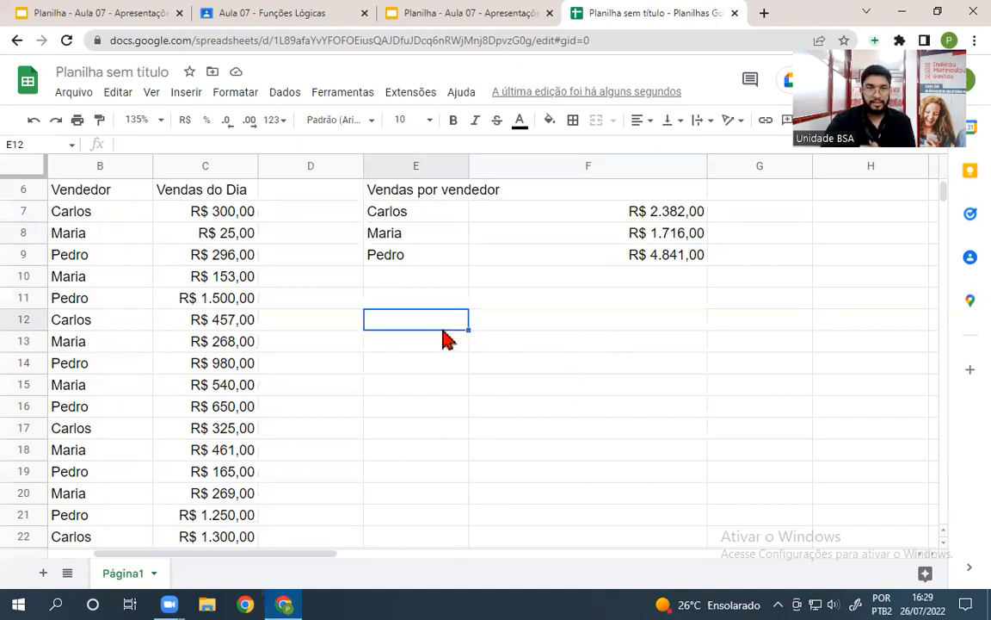
Add a trailing space after the first seller's name in B7, B12 and B17 to test SOMASE's text matching
double_click(96, 210)
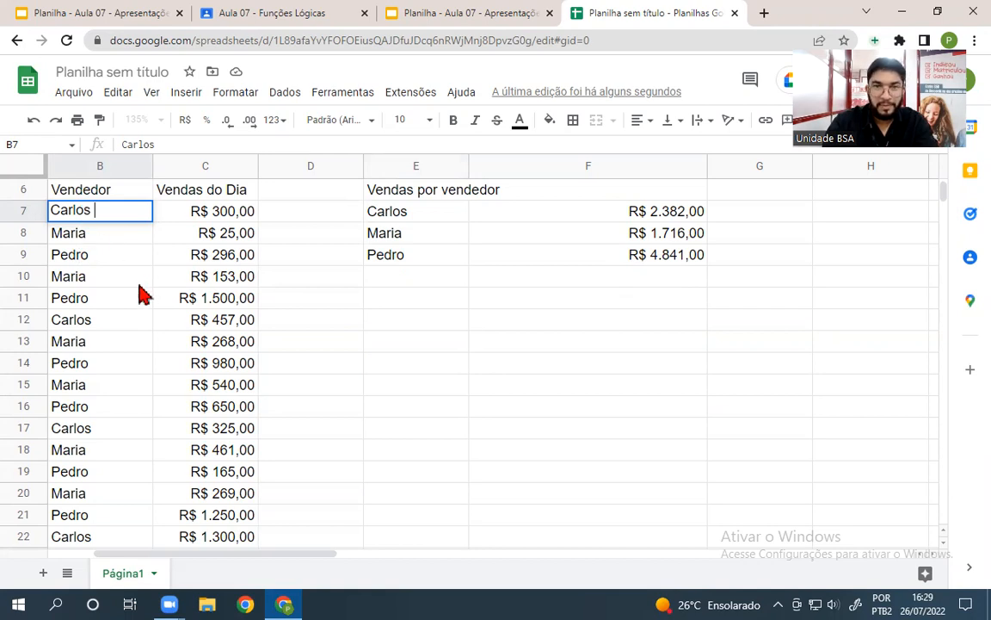
key(Return)
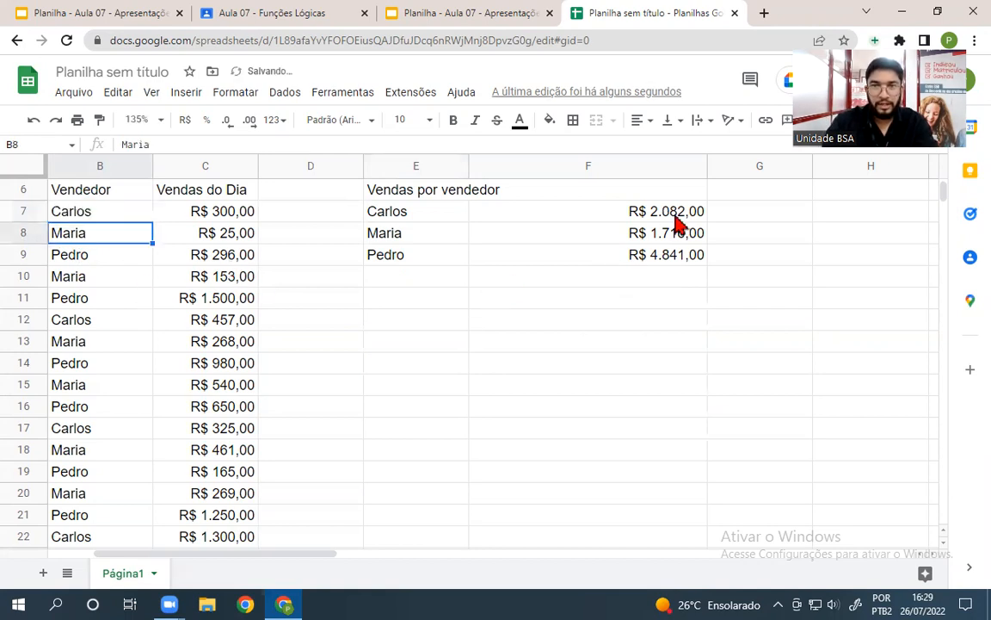
click(110, 320)
double_click(109, 320)
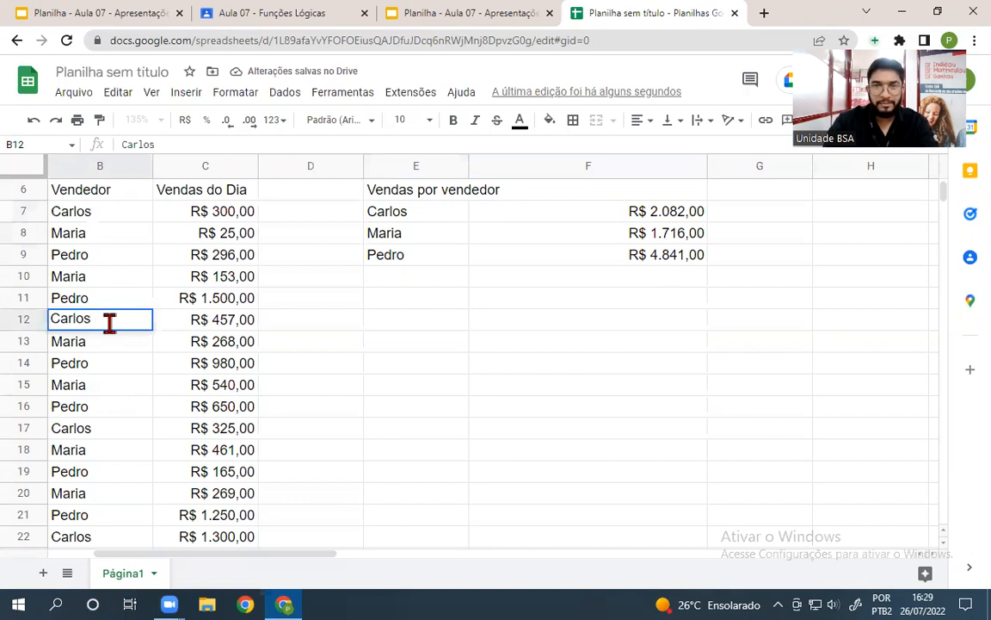
key(Return)
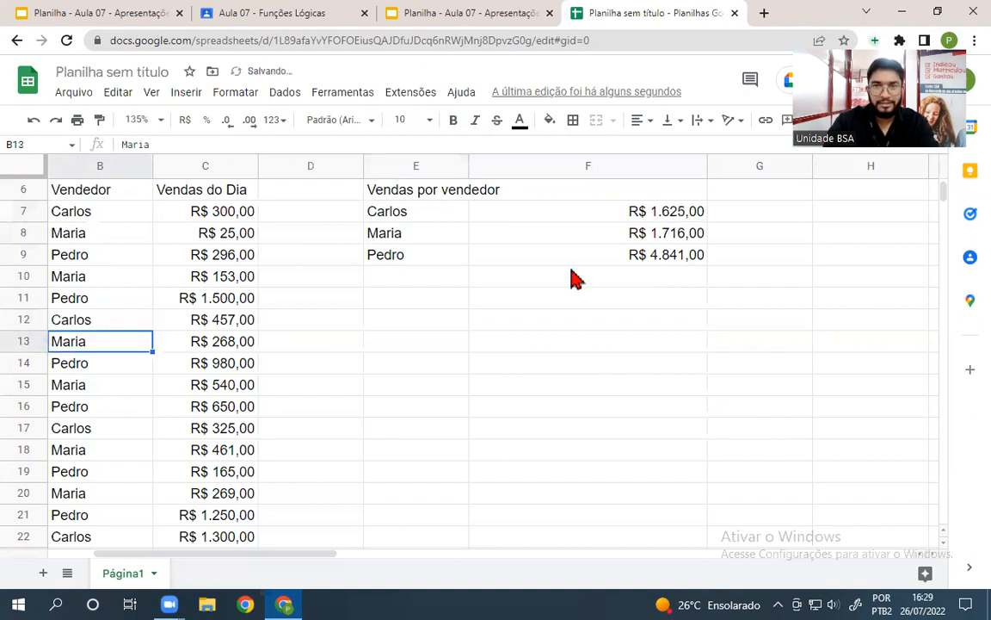
double_click(104, 429)
key(Return)
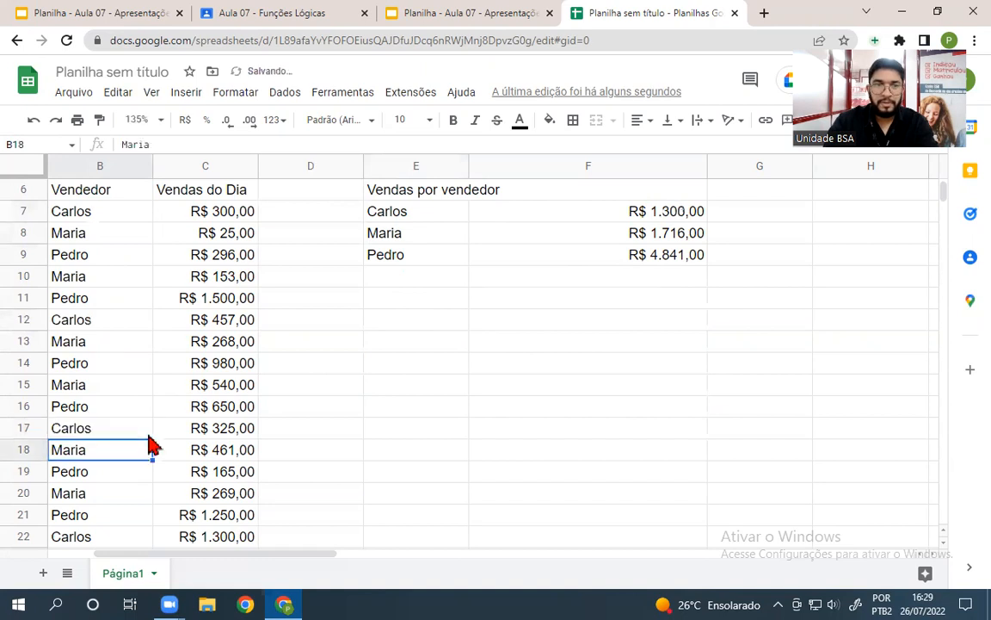
Try a leading space before the first seller's name in B17, and add one in B22 to test SOMASE's matching
double_click(49, 427)
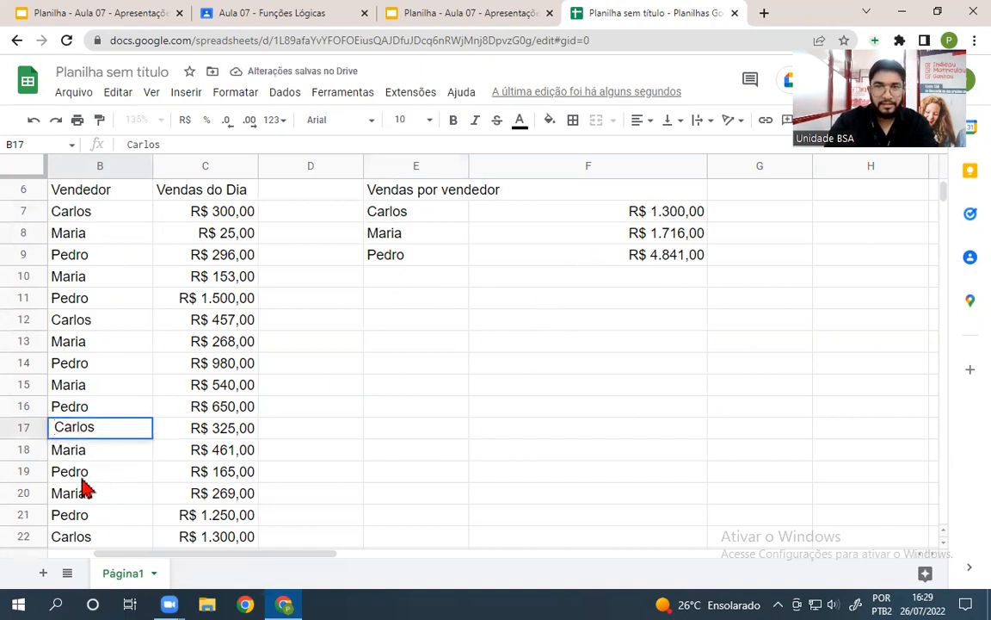
key(Delete)
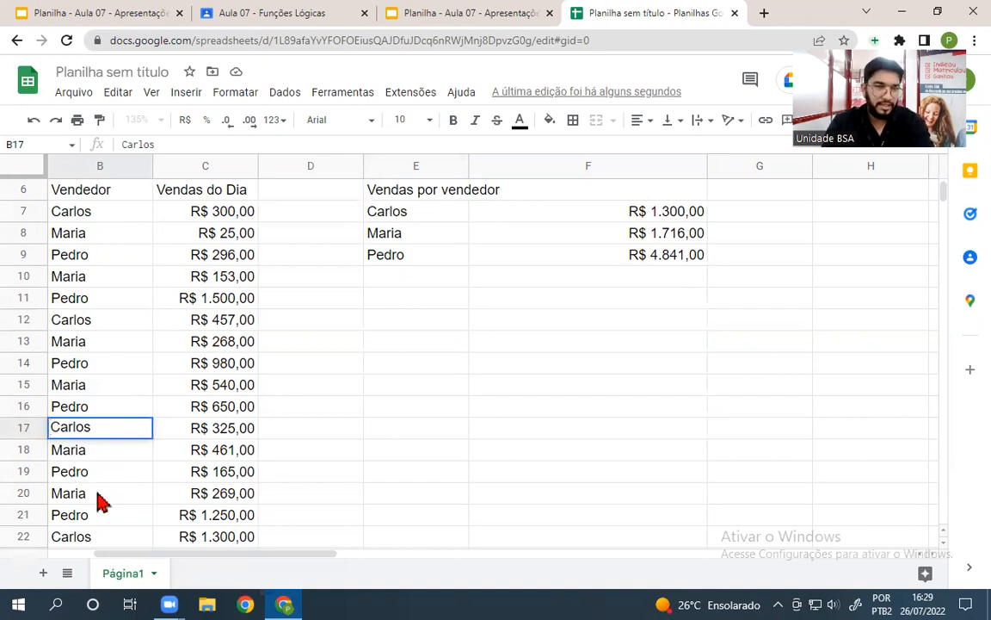
double_click(93, 539)
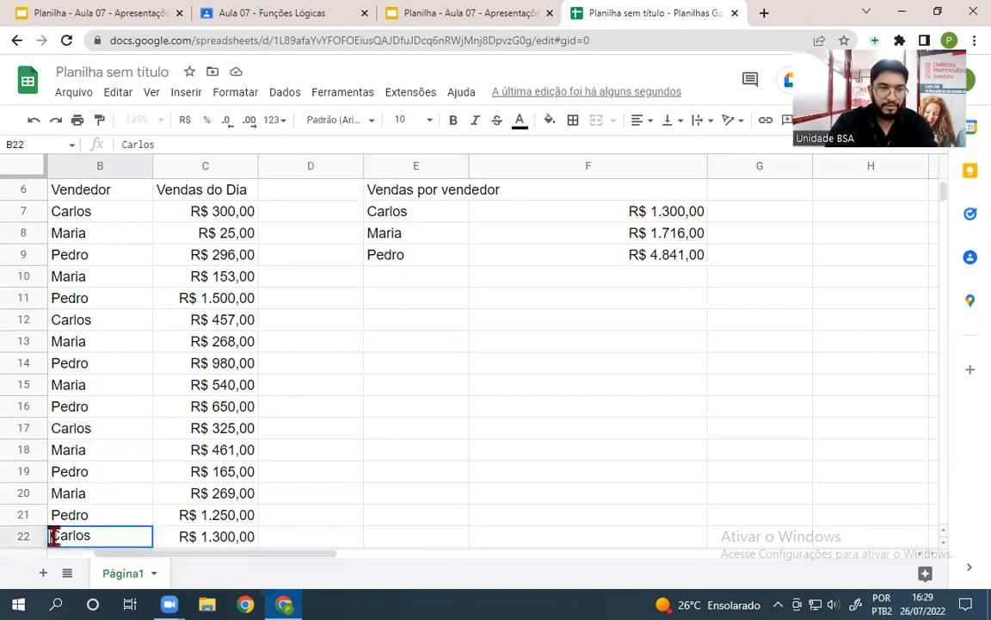
key(Return)
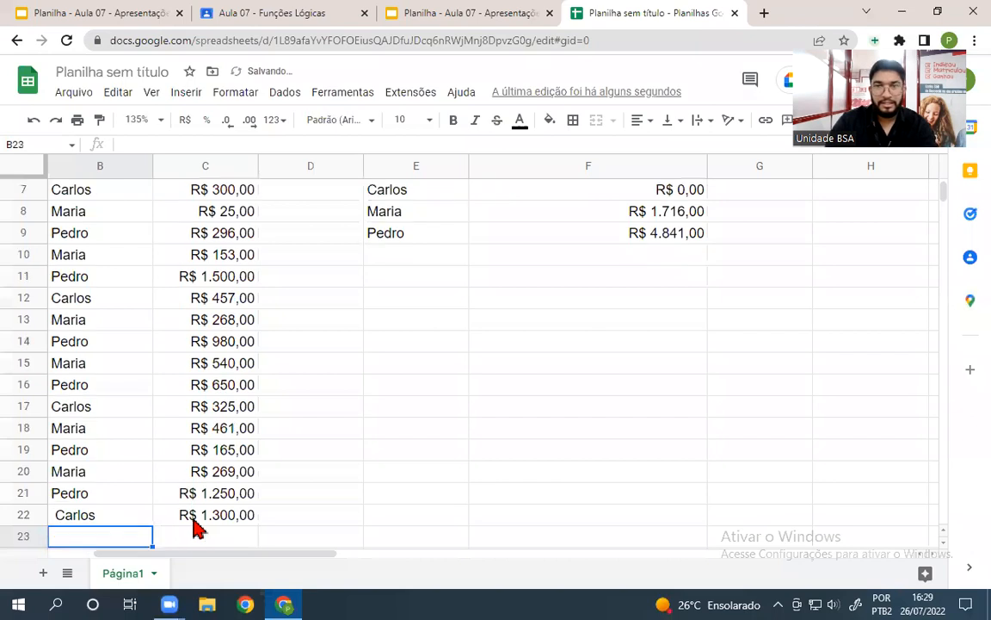
scroll(361, 498, up, 2)
scroll(396, 405, down, 2)
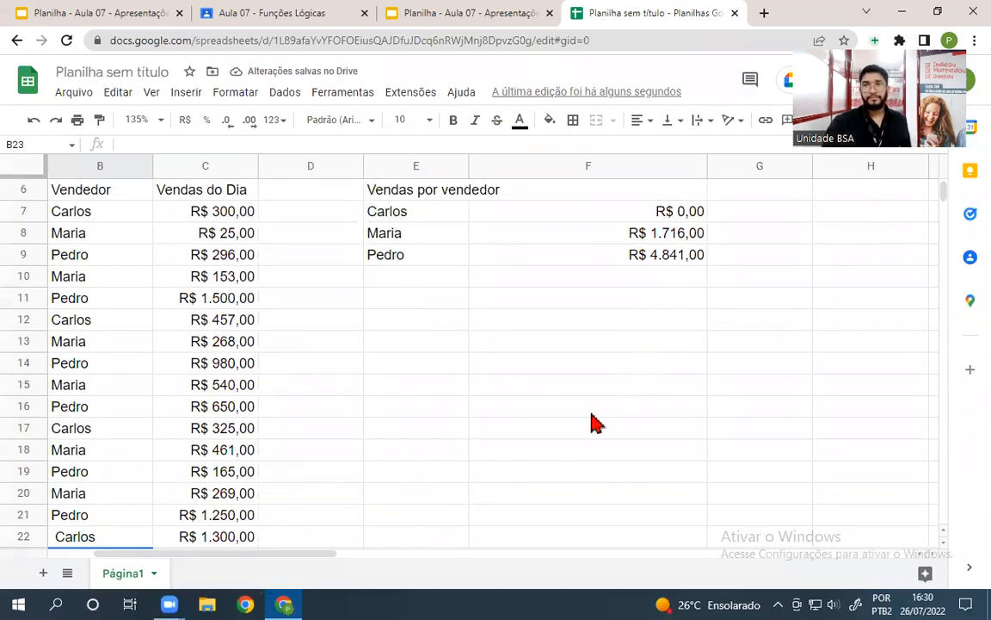
Remove the extra spaces around the first seller's name in B22, B17, B12 and B7 so it matches E7 exactly
double_click(69, 540)
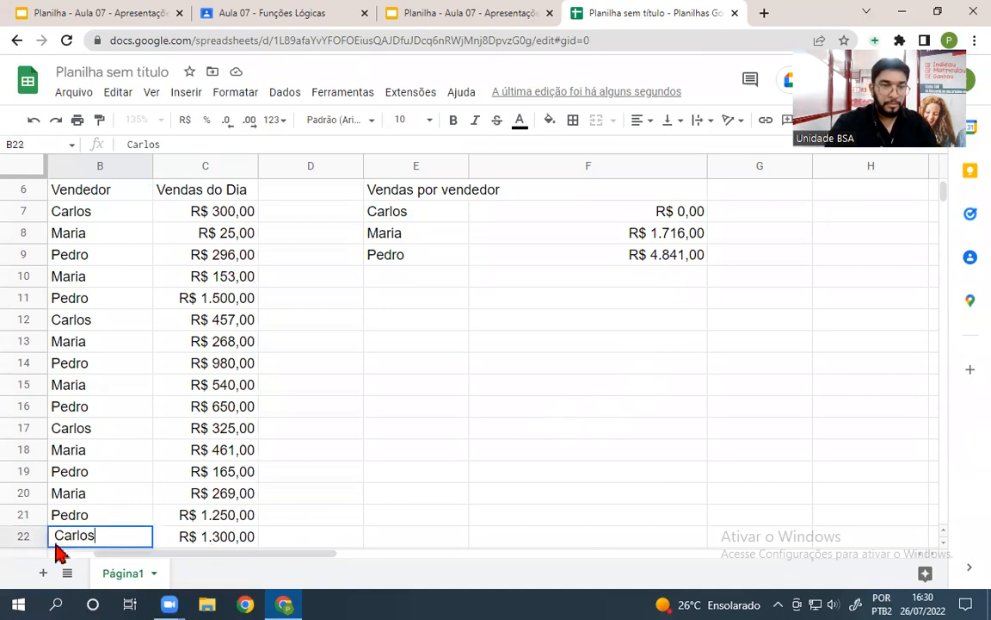
click(403, 215)
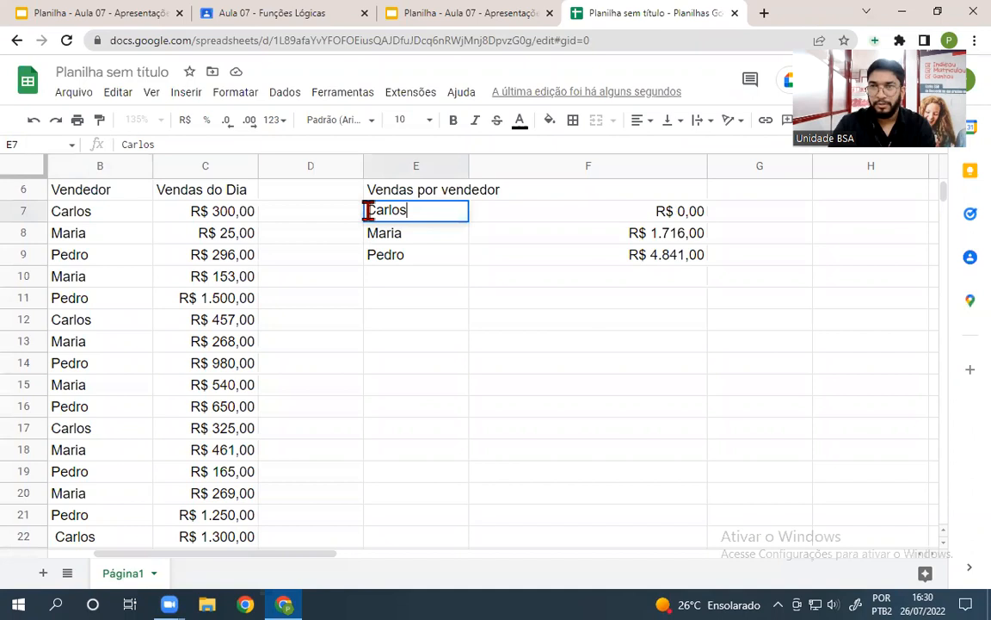
click(68, 542)
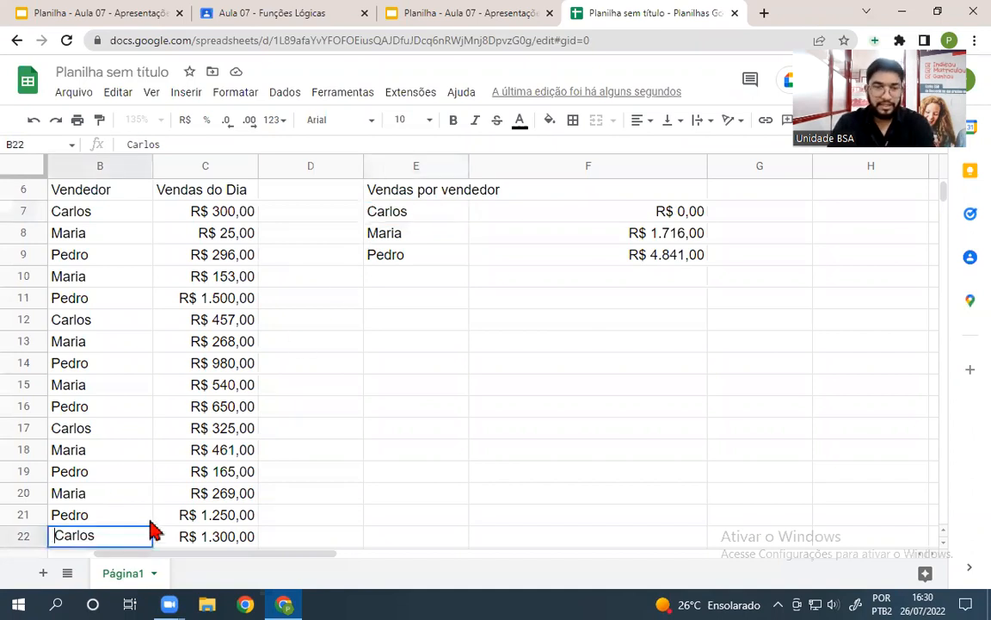
click(72, 422)
text(Carlos)
click(86, 317)
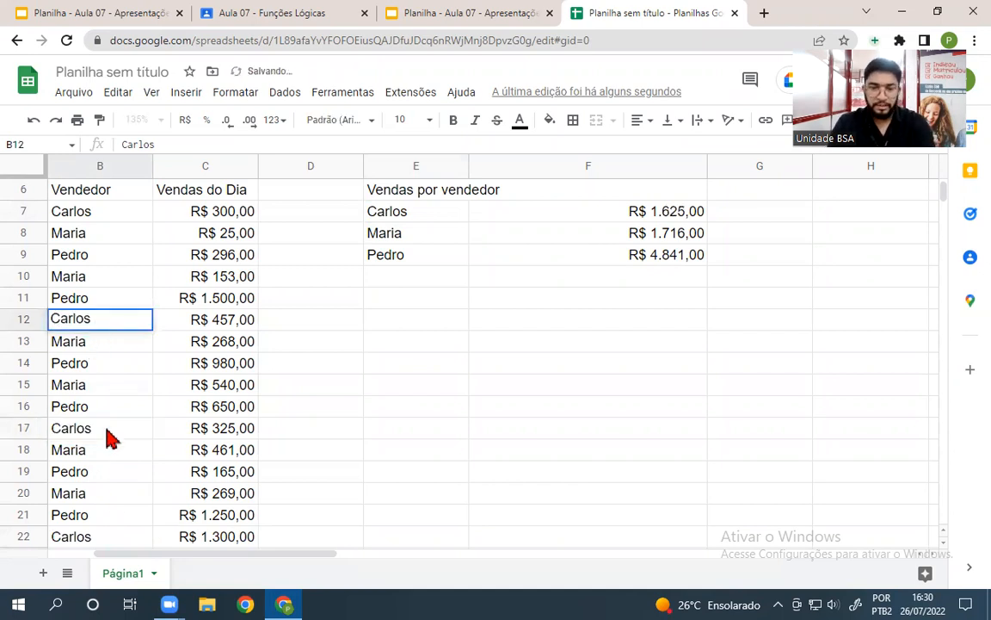
double_click(101, 214)
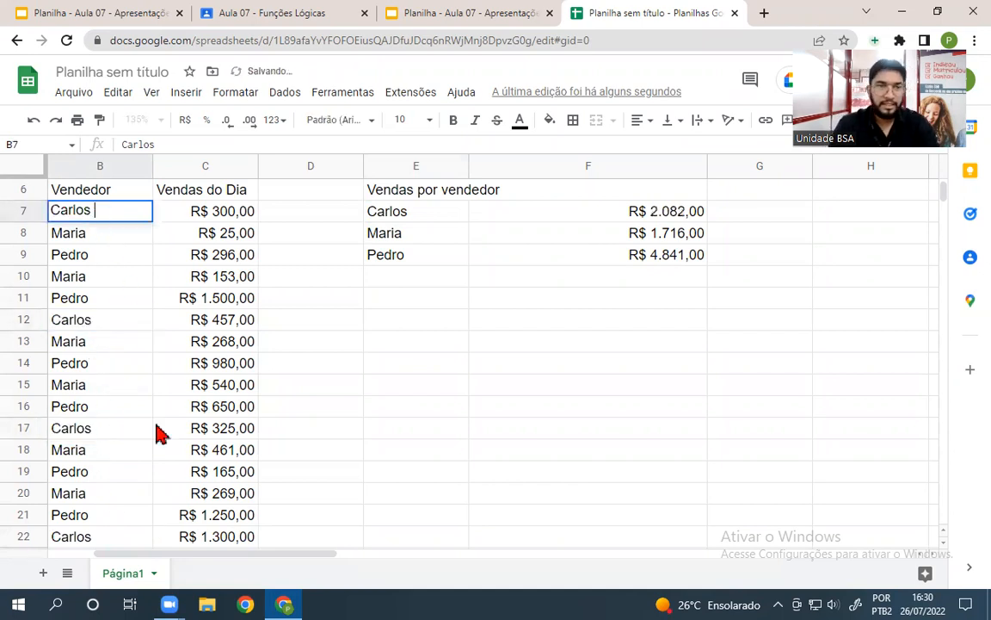
click(336, 385)
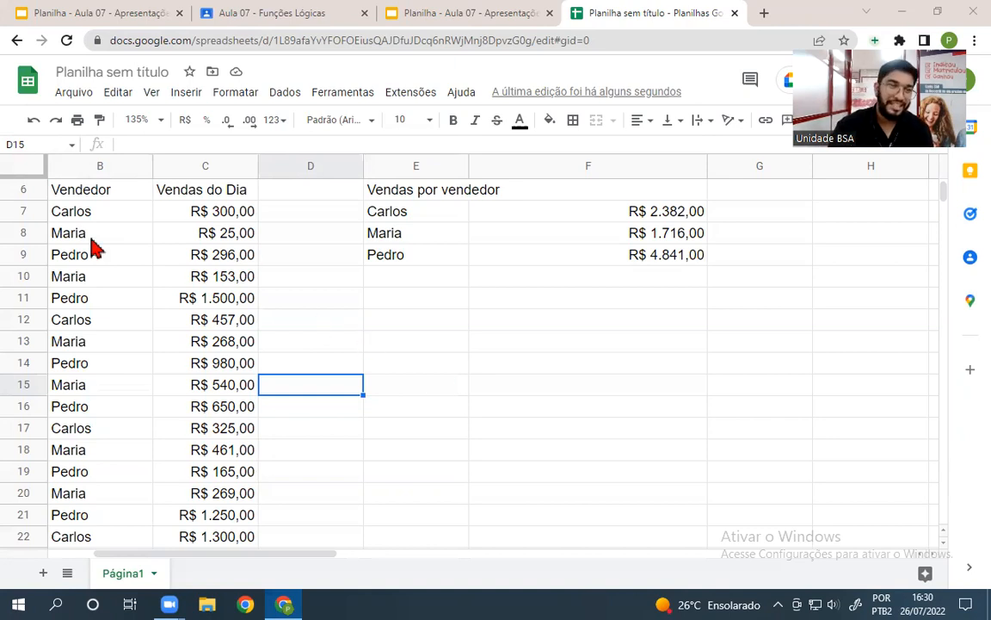
Inspect each seller's name in B7:B22 for stray spaces, leaving the cells unchanged
double_click(120, 212)
double_click(128, 237)
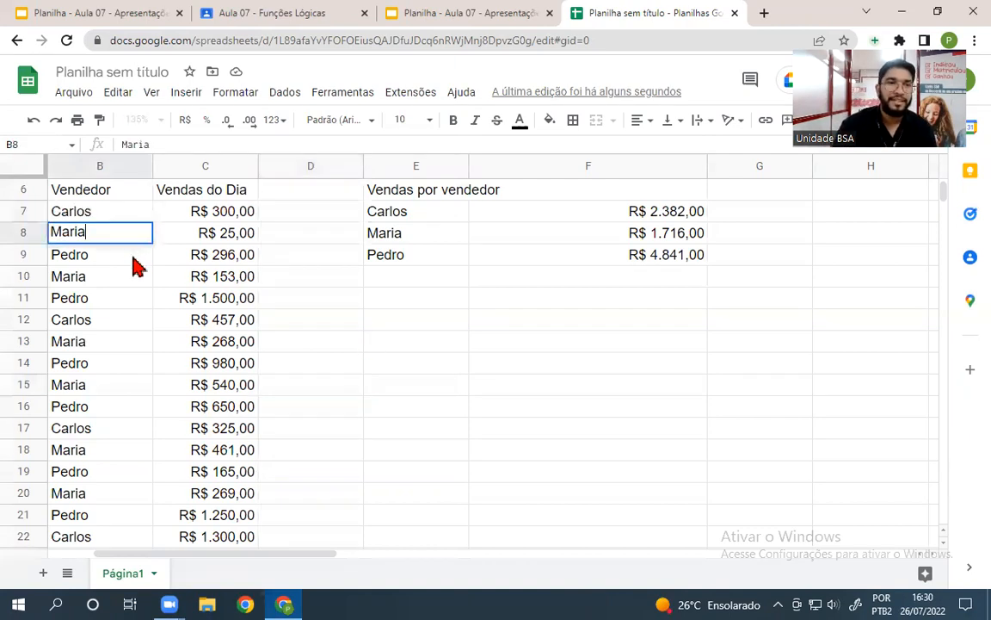
double_click(130, 256)
double_click(127, 277)
double_click(121, 298)
double_click(123, 320)
double_click(114, 343)
double_click(114, 365)
double_click(113, 386)
double_click(116, 408)
double_click(114, 430)
double_click(112, 451)
double_click(112, 472)
click(110, 495)
click(110, 516)
click(110, 536)
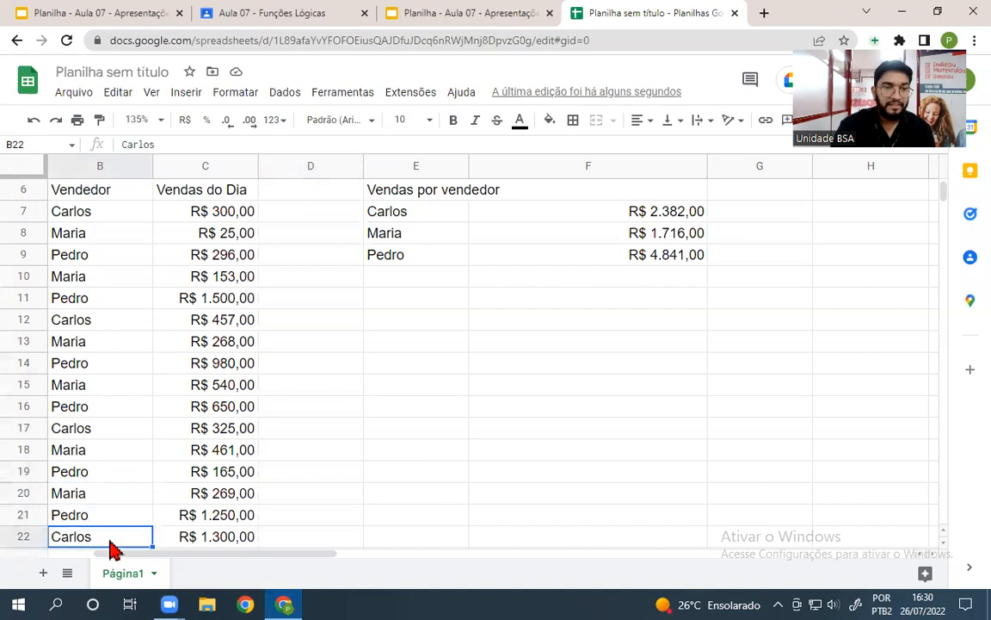
Inspect the criterion names in E7:E9 for stray spaces, leaving them unchanged
click(433, 218)
double_click(433, 217)
double_click(435, 234)
double_click(435, 256)
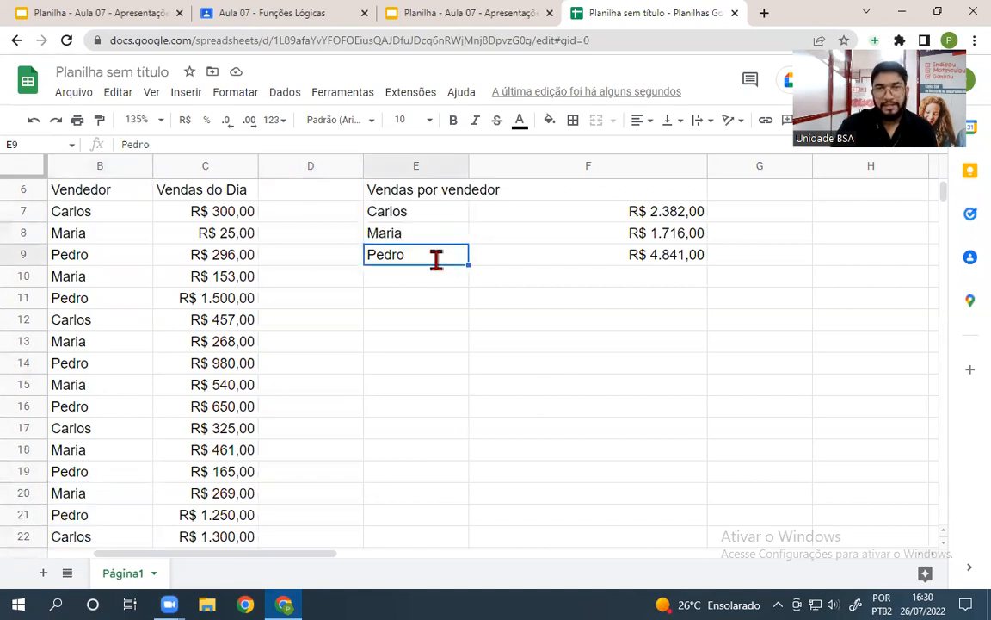
click(436, 343)
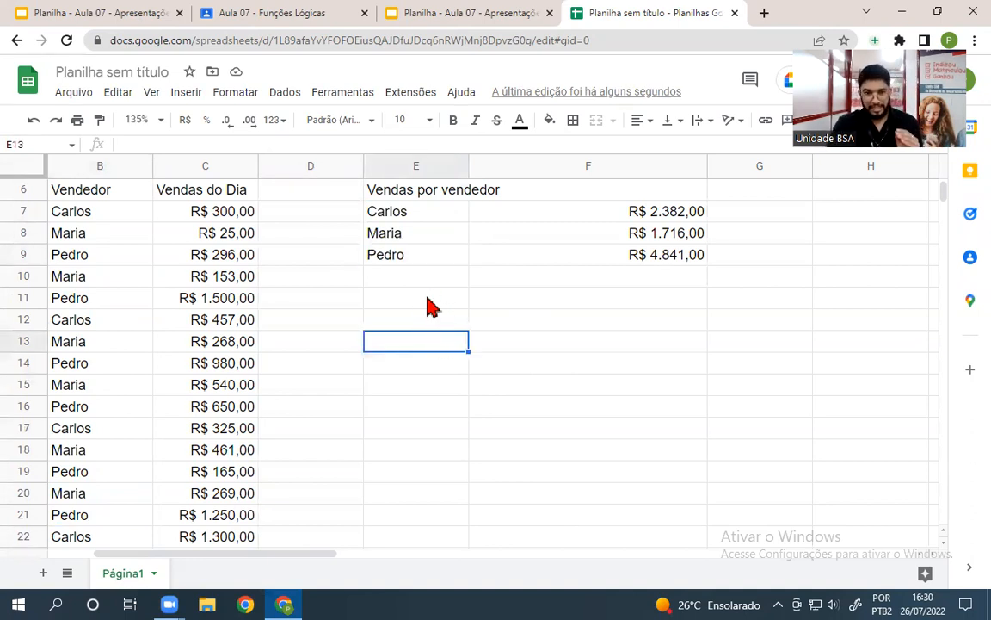
Merge cells E11:F11 and centre both the "Vendas por vendedor" heading in E6:F6 and the newly merged cell
drag(430, 301, 509, 303)
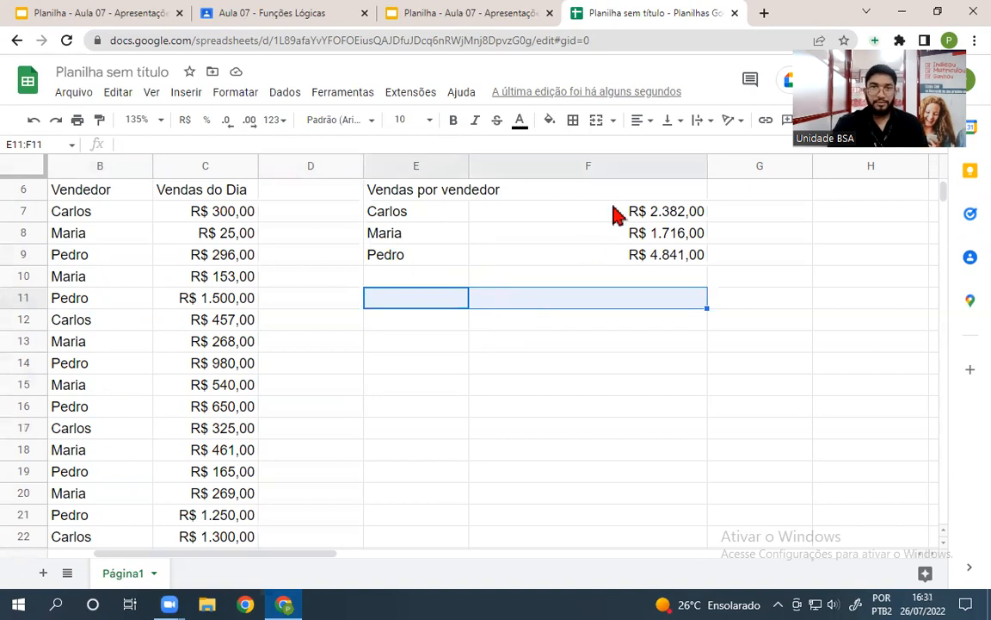
click(595, 120)
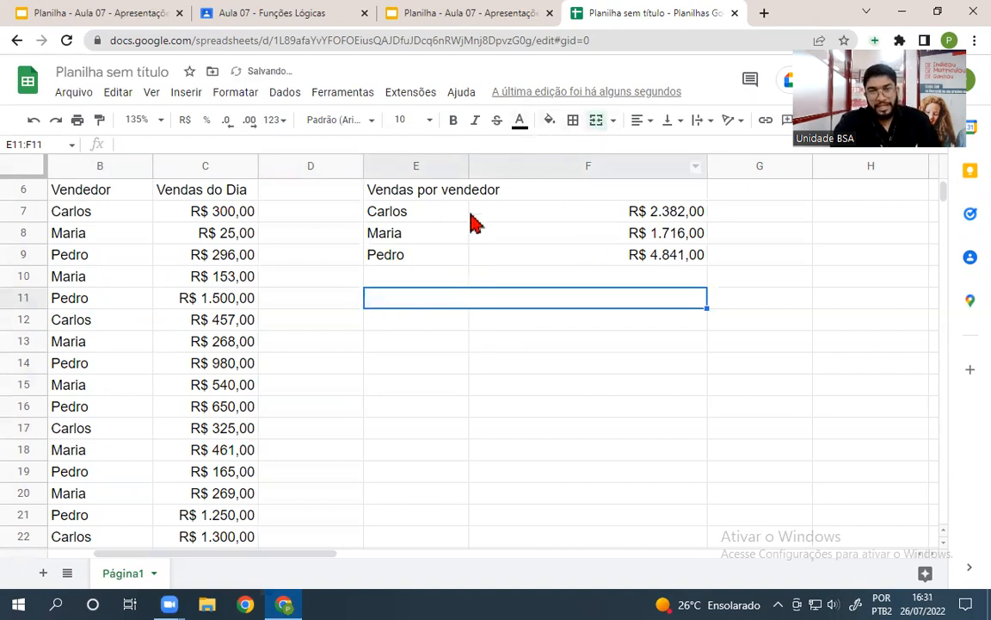
drag(426, 190, 474, 195)
click(641, 121)
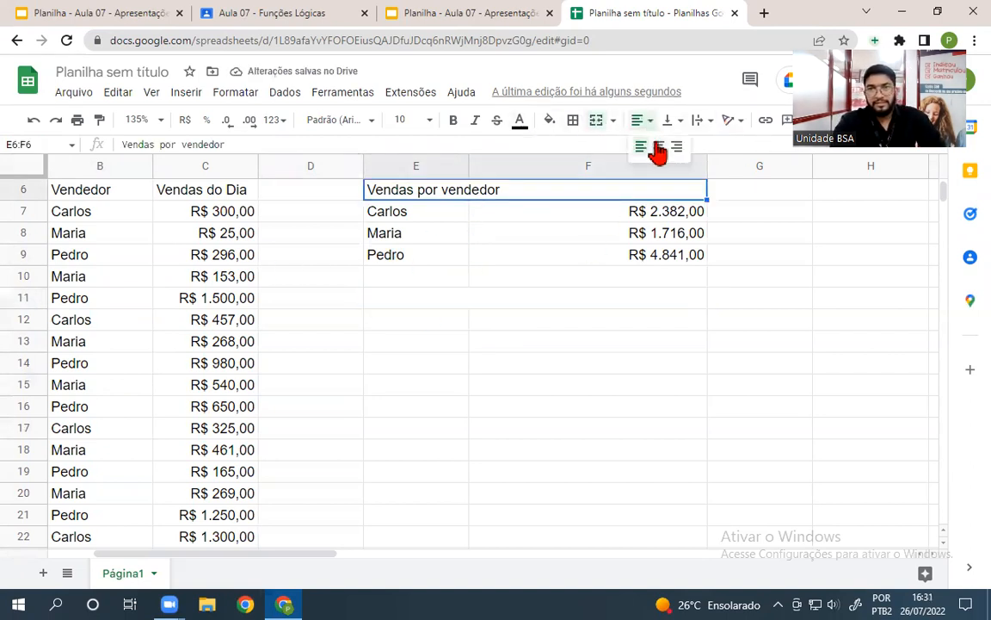
click(659, 151)
click(471, 301)
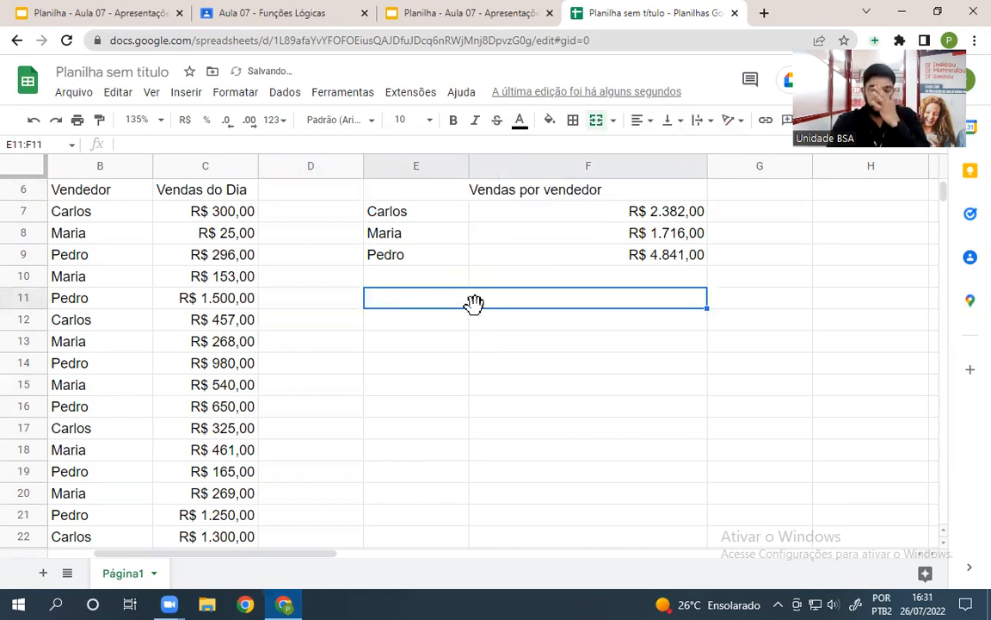
click(637, 120)
click(659, 153)
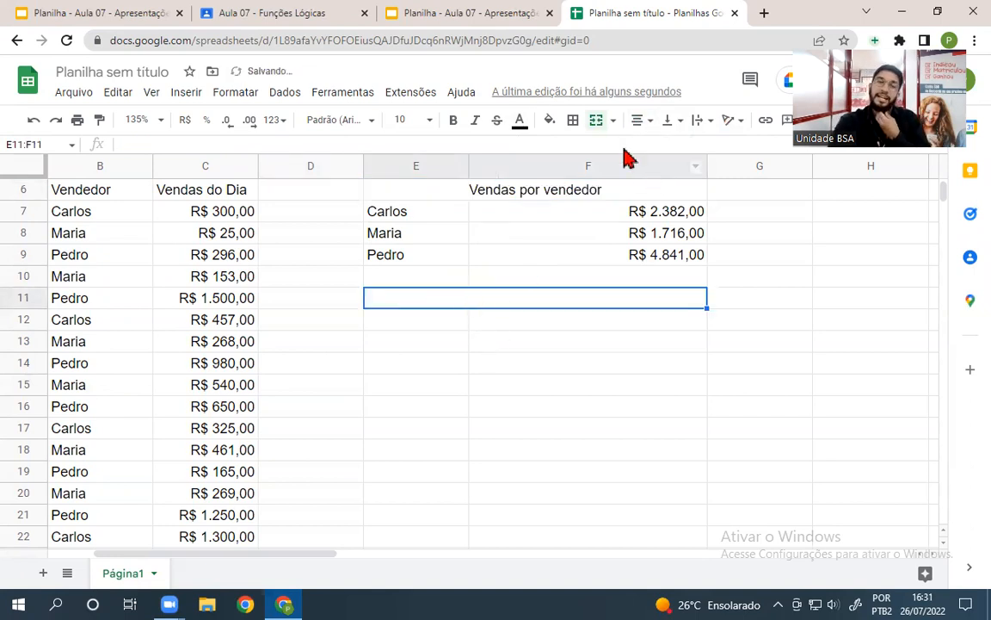
Enter the heading "Média por vendedor" in the merged cell E11:F11
double_click(497, 298)
text(Média por)
text(dor)
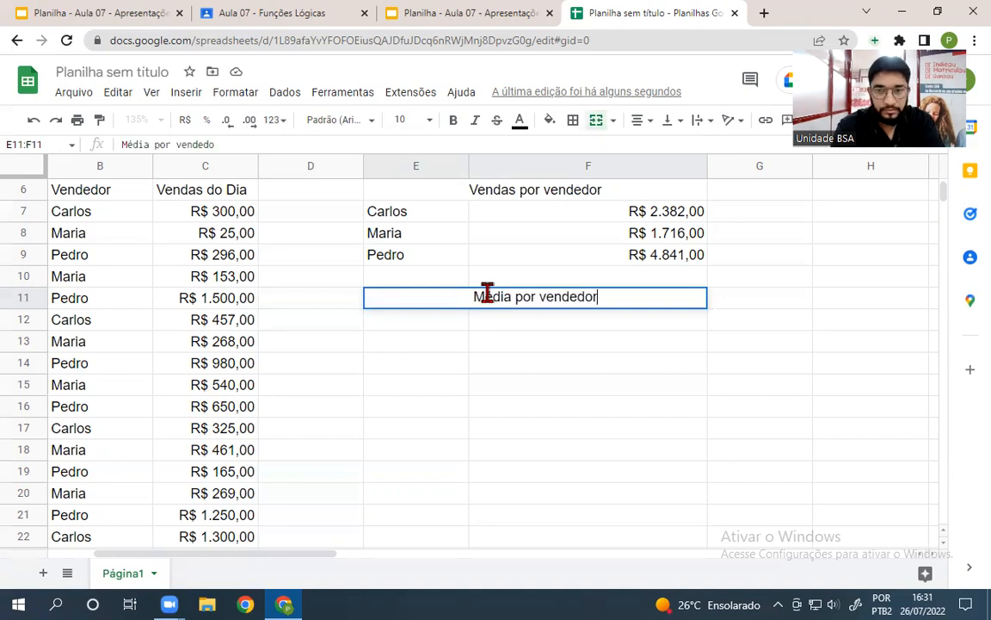
click(394, 326)
Copy the three sellers' names from E7:E9 into E12:E14 beneath the average heading
drag(386, 215, 398, 258)
key(ctrl+c)
click(405, 327)
key(ctrl+v)
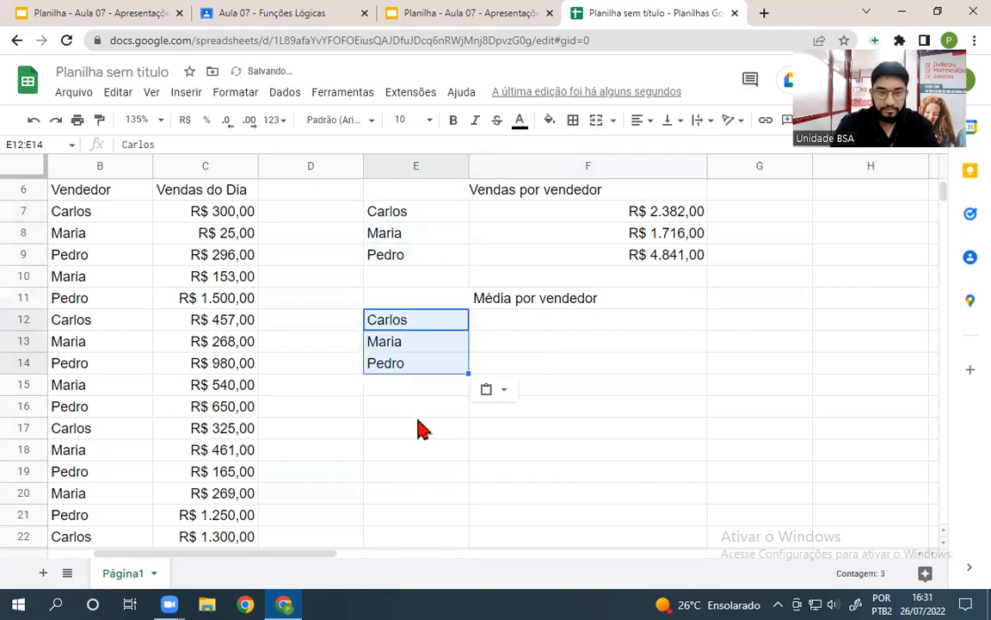
click(330, 407)
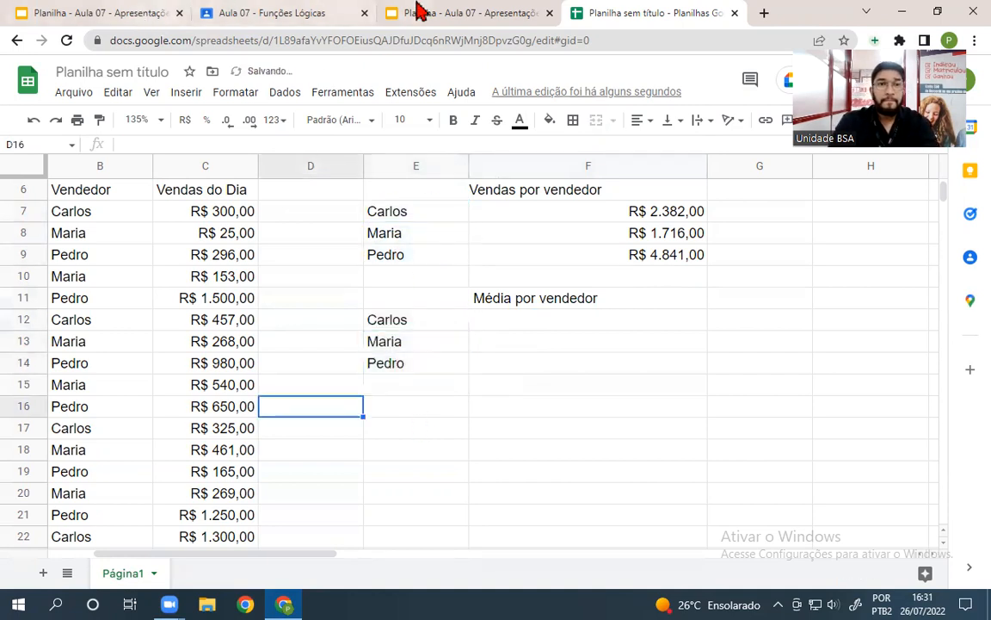
Switch to the Aula 07 presentation, consult the "FUNÇÃO MEDIASE" slide for the function's syntax, and return to the spreadsheet
click(418, 12)
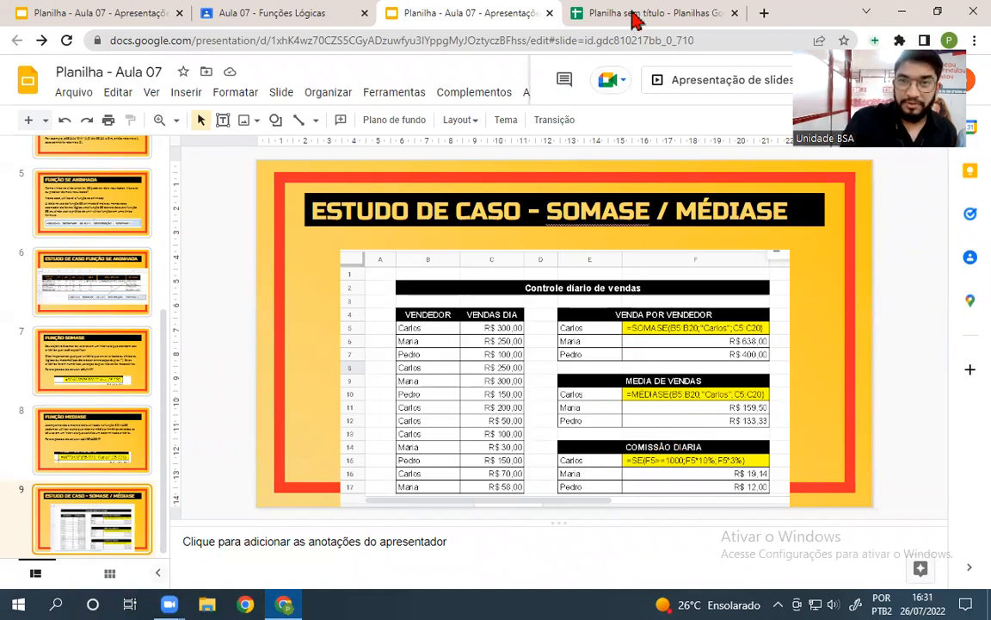
click(78, 454)
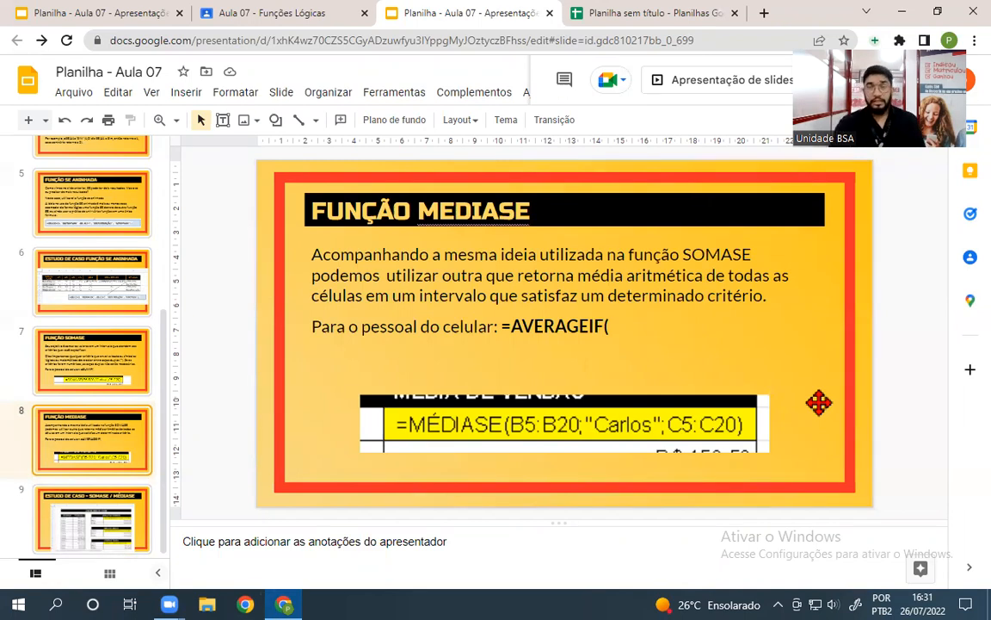
click(571, 11)
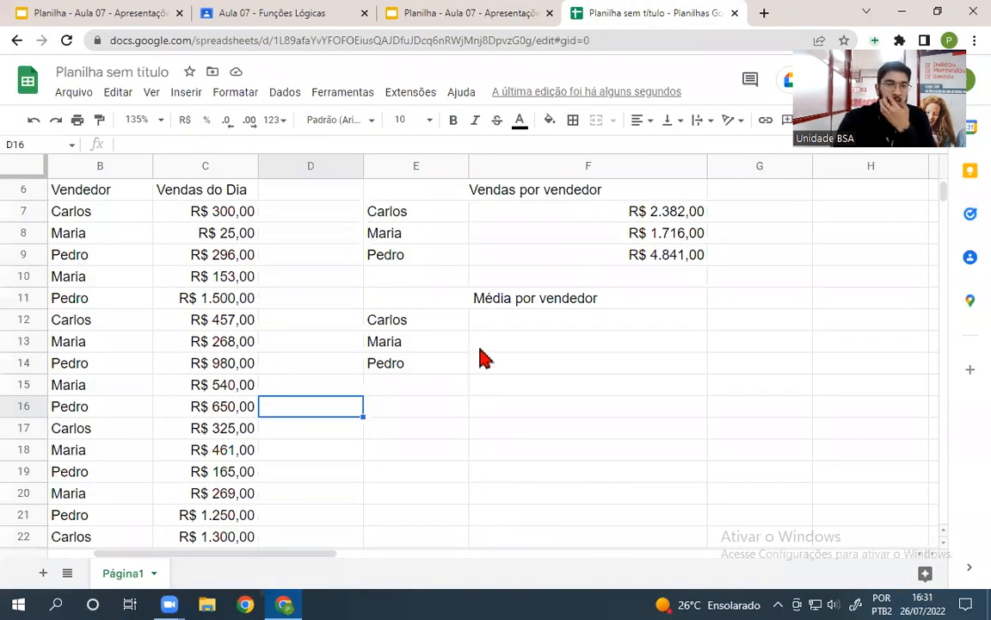
Enter a MÉDIASE formula in F12 with criteria range B7:B22, criterion E12 and average range C7:C22
click(499, 322)
text(=)
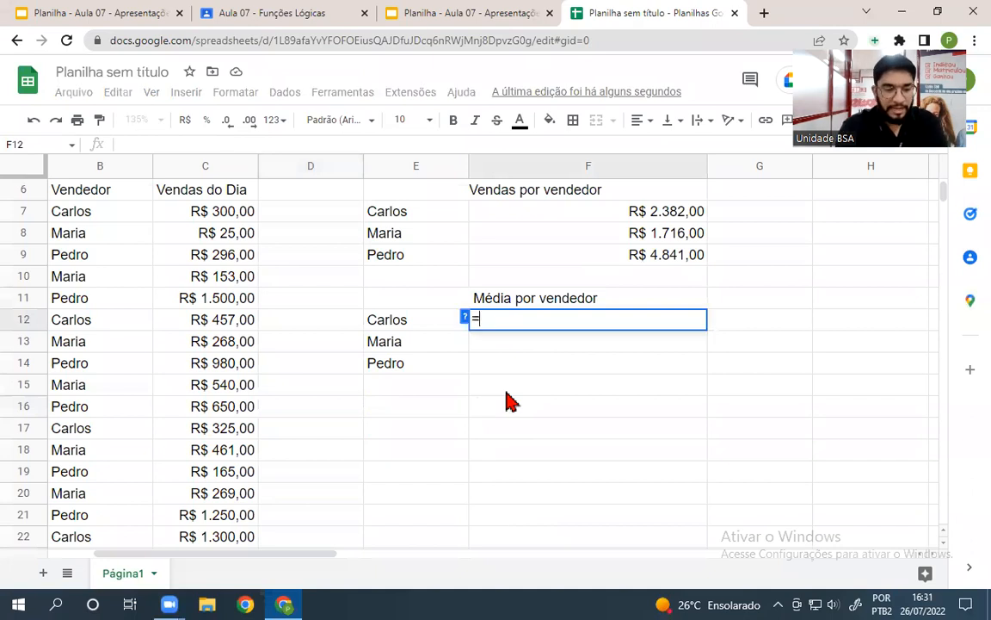
text(médiase()
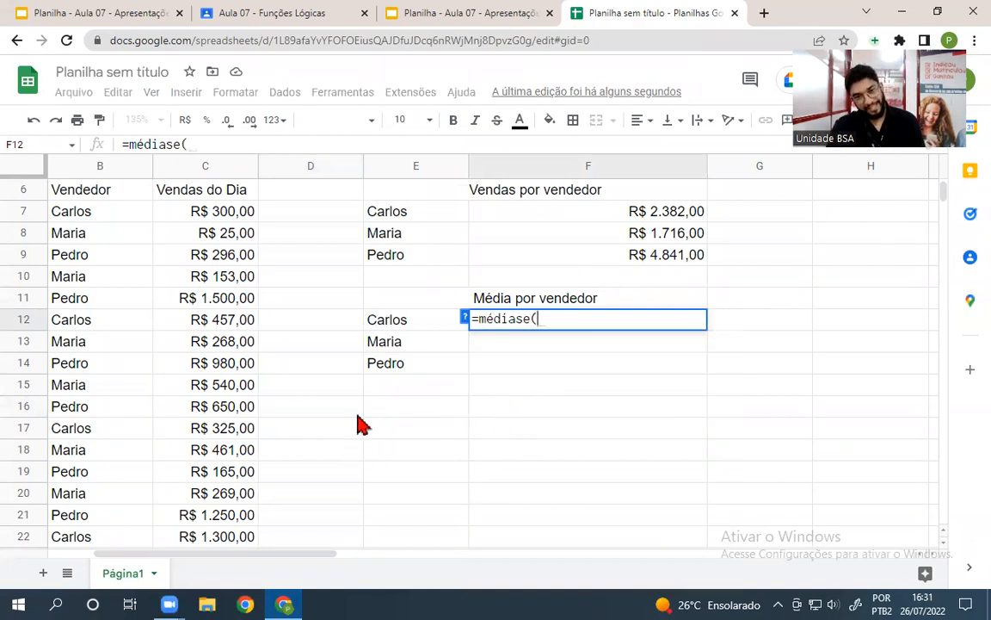
drag(72, 218, 104, 546)
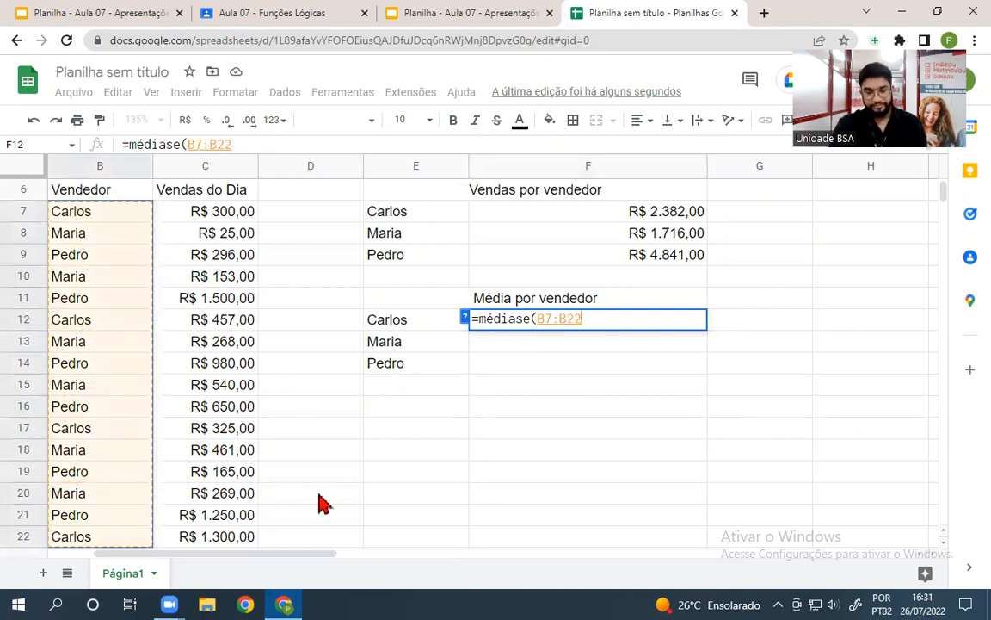
text(;)
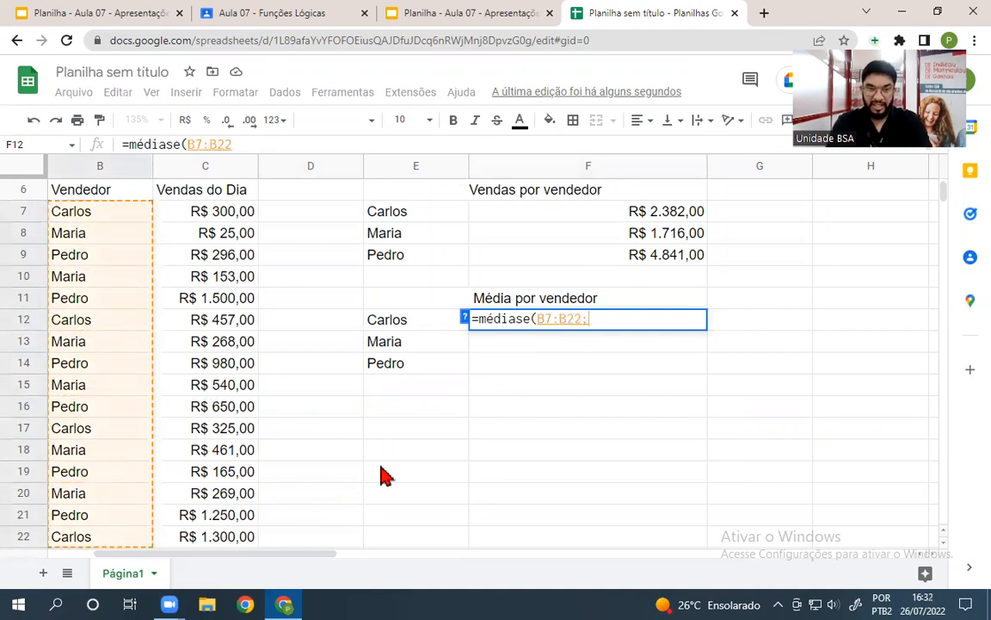
click(387, 328)
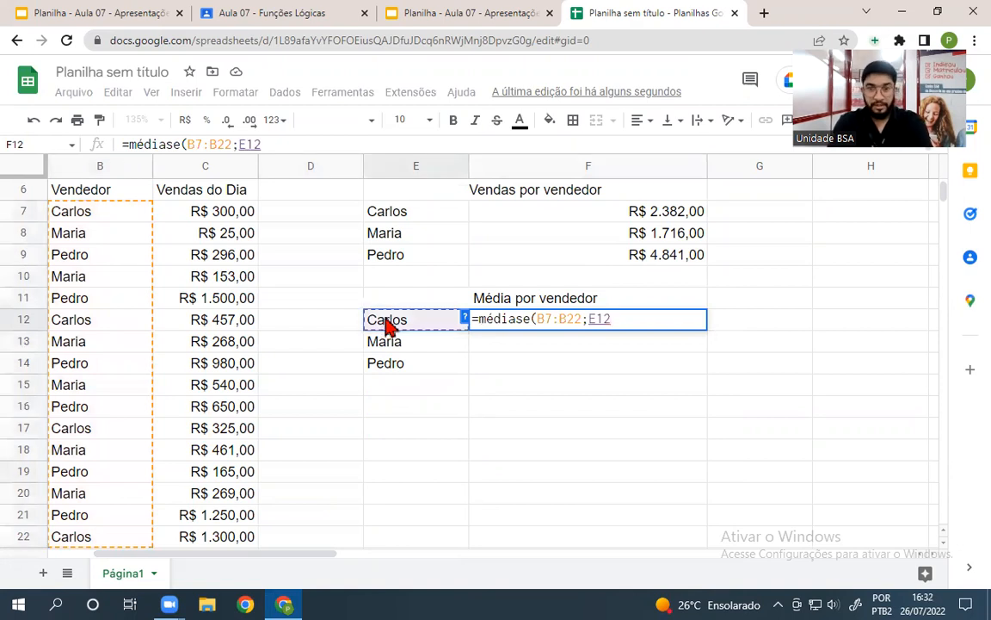
text(;)
drag(182, 207, 217, 540)
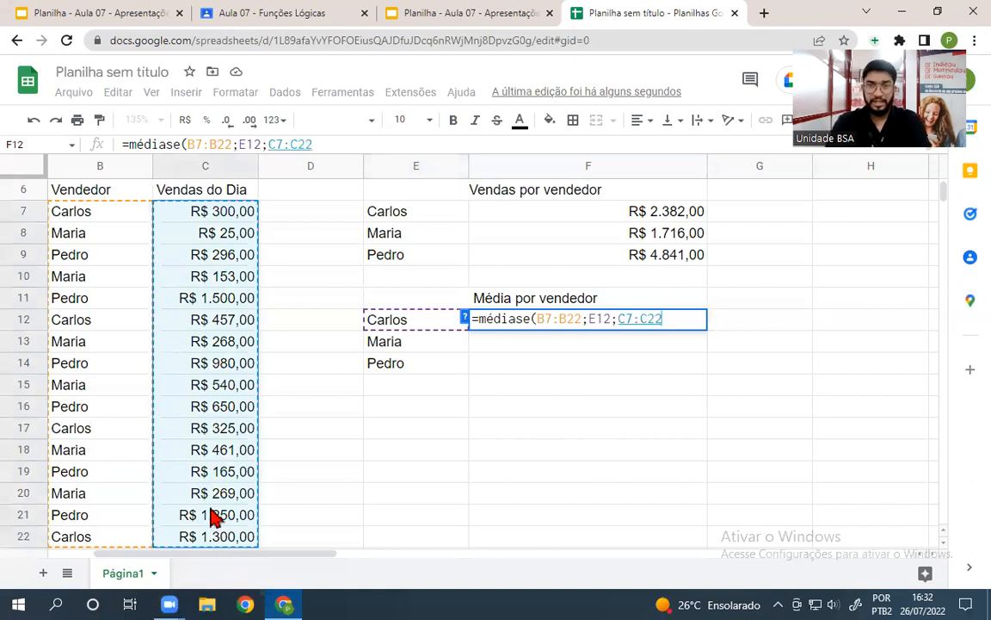
key(Return)
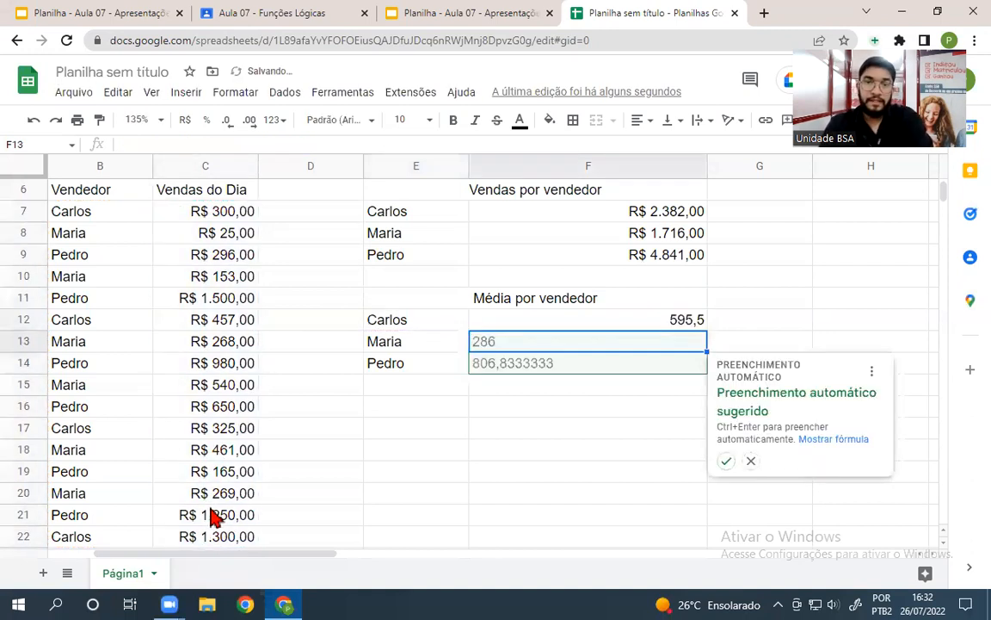
Accept the suggested autofill of the average formula for F13:F14 and format F12:F14 as R$ currency
click(726, 463)
drag(535, 326, 538, 370)
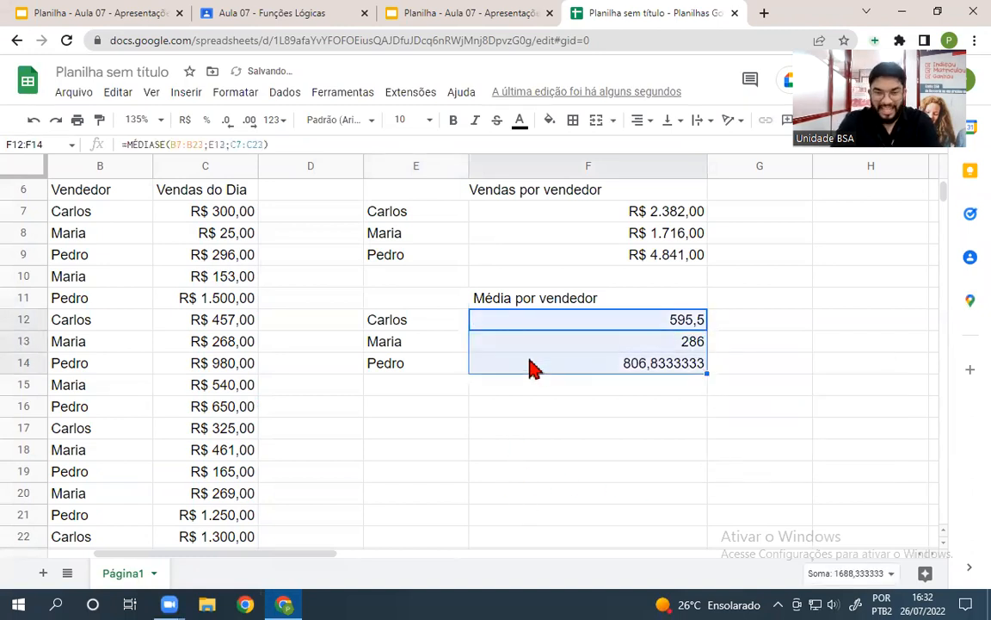
click(184, 121)
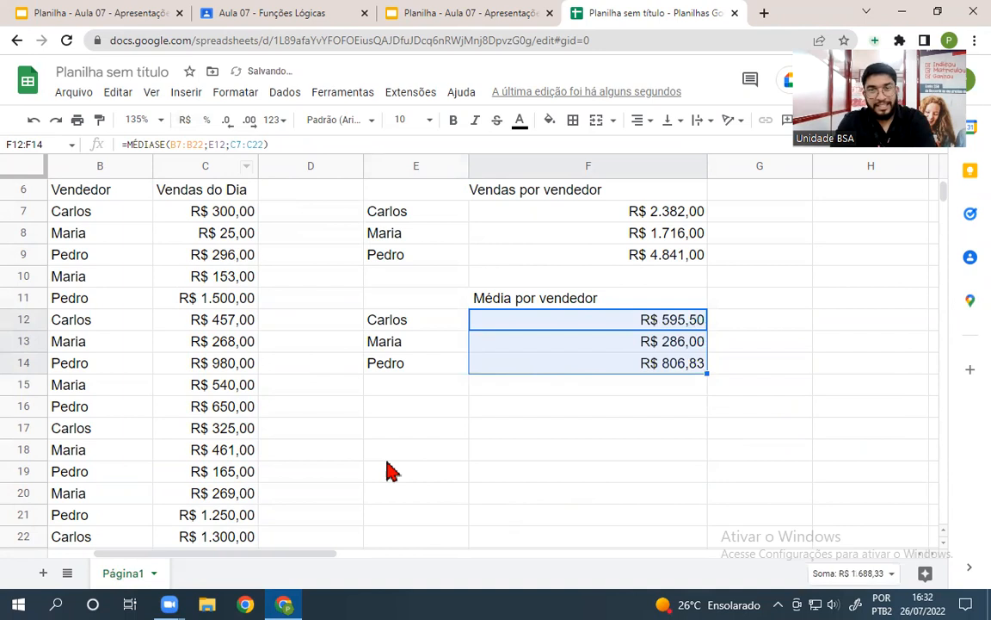
Review the average formulas in F12:F14 under "Média por vendedor", comparing the cells for the three sellers
click(603, 475)
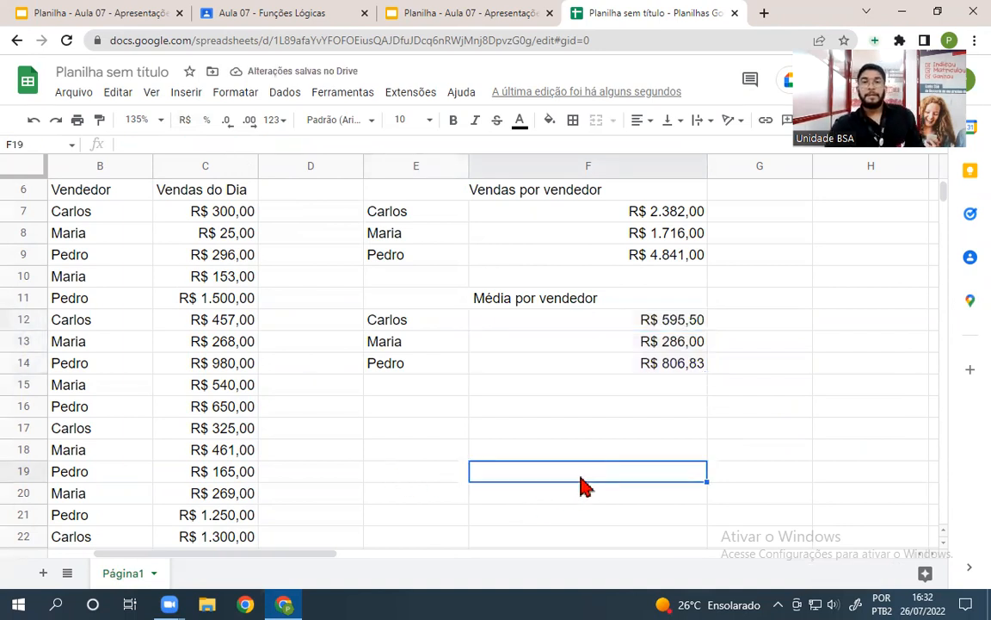
click(553, 325)
click(627, 346)
click(606, 325)
click(610, 344)
click(611, 365)
click(601, 321)
click(605, 349)
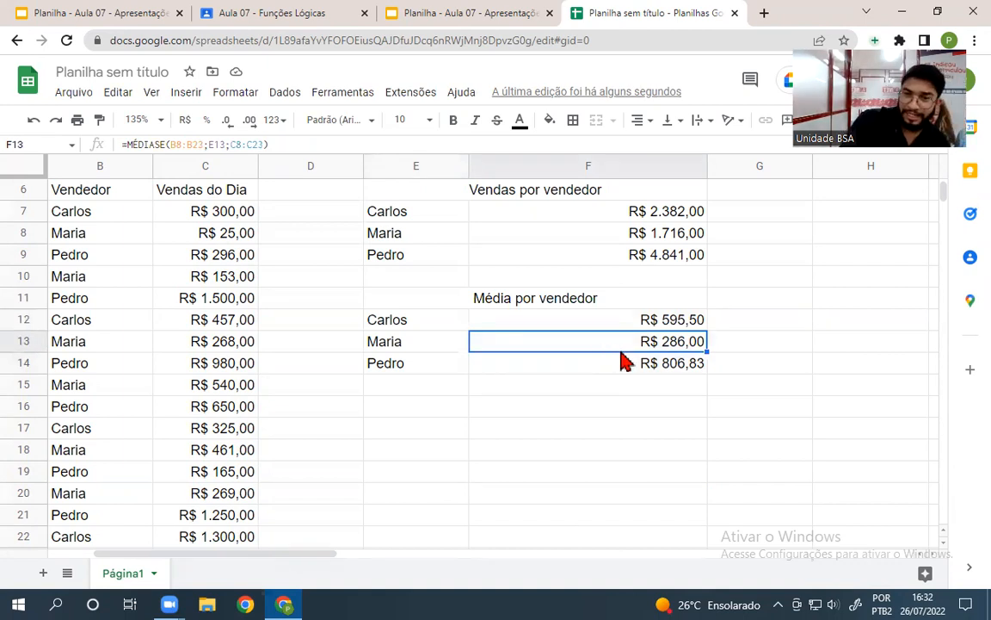
click(623, 364)
click(609, 325)
click(602, 346)
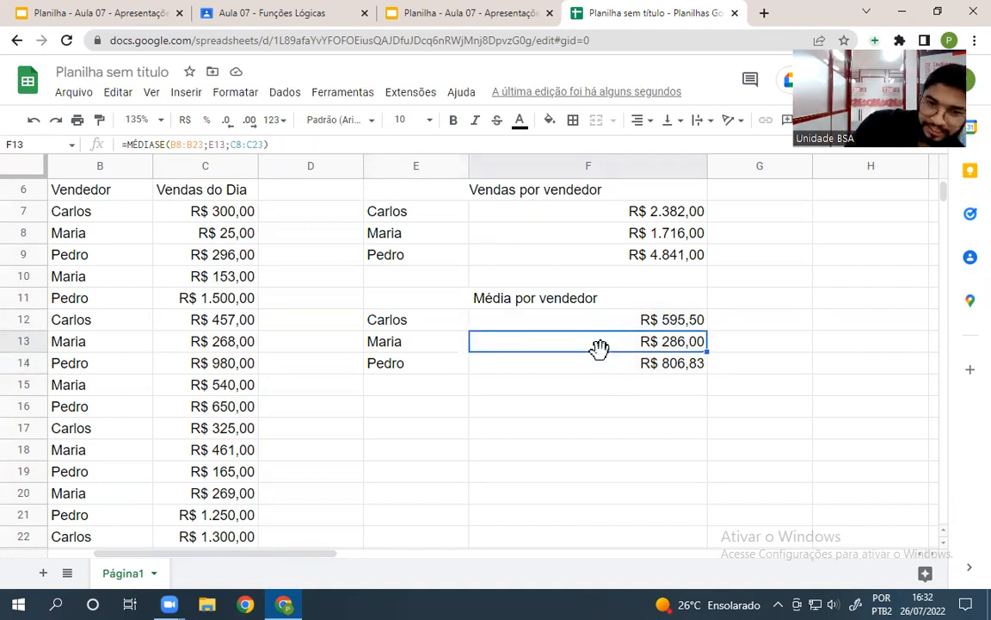
click(605, 322)
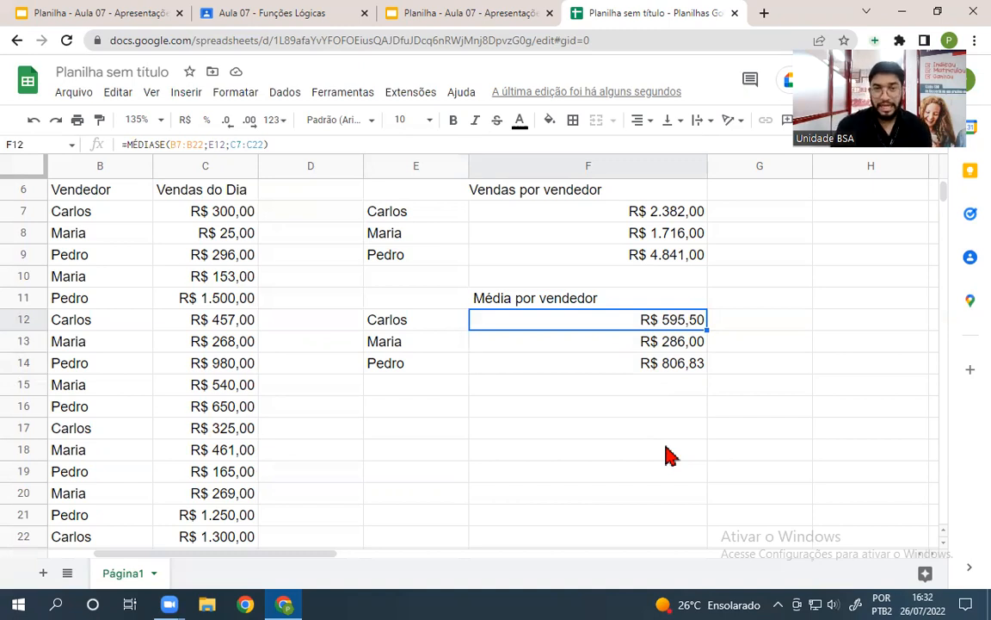
drag(623, 325, 630, 372)
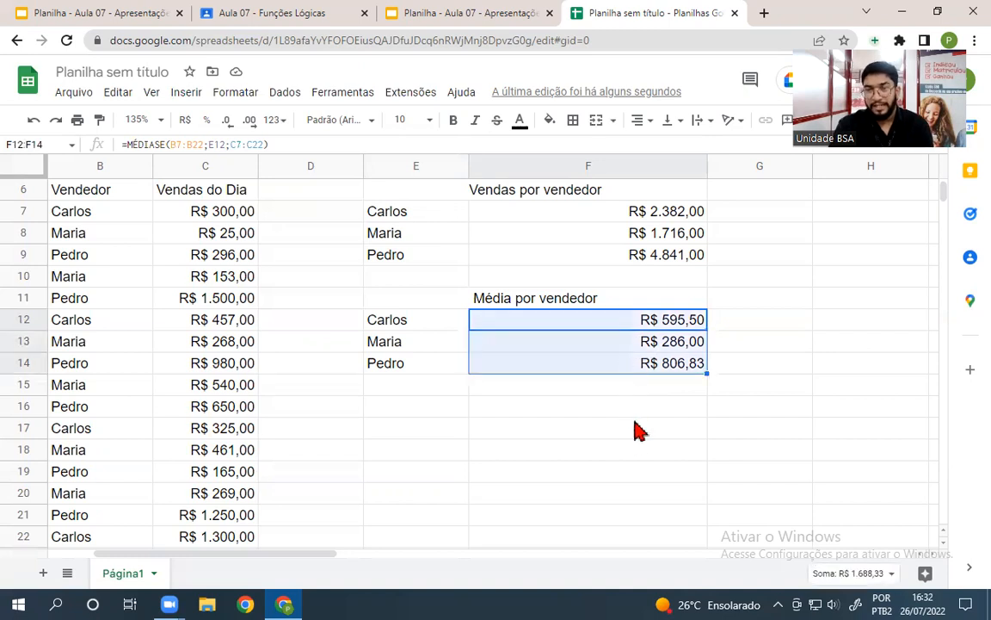
click(531, 473)
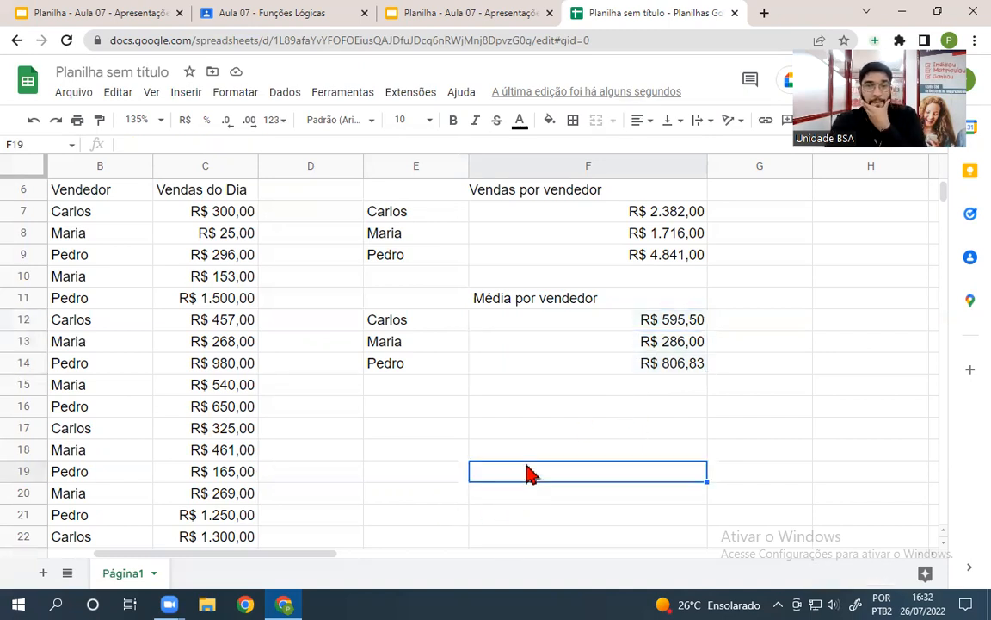
Examine which seller and sales ranges the MÉDIASE formulas in F12 and F13 reference
click(531, 331)
double_click(521, 335)
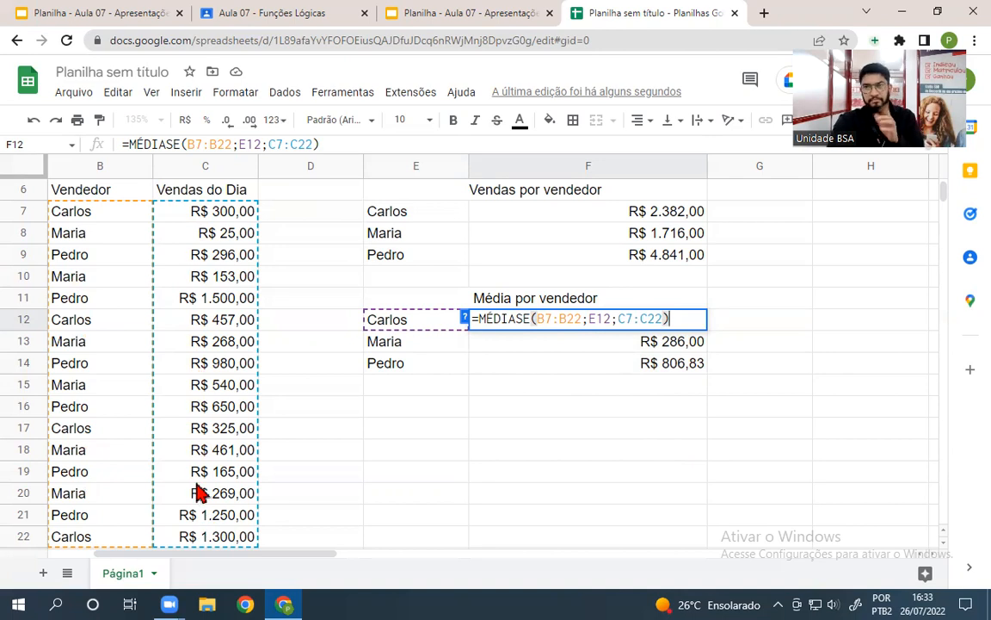
key(Return)
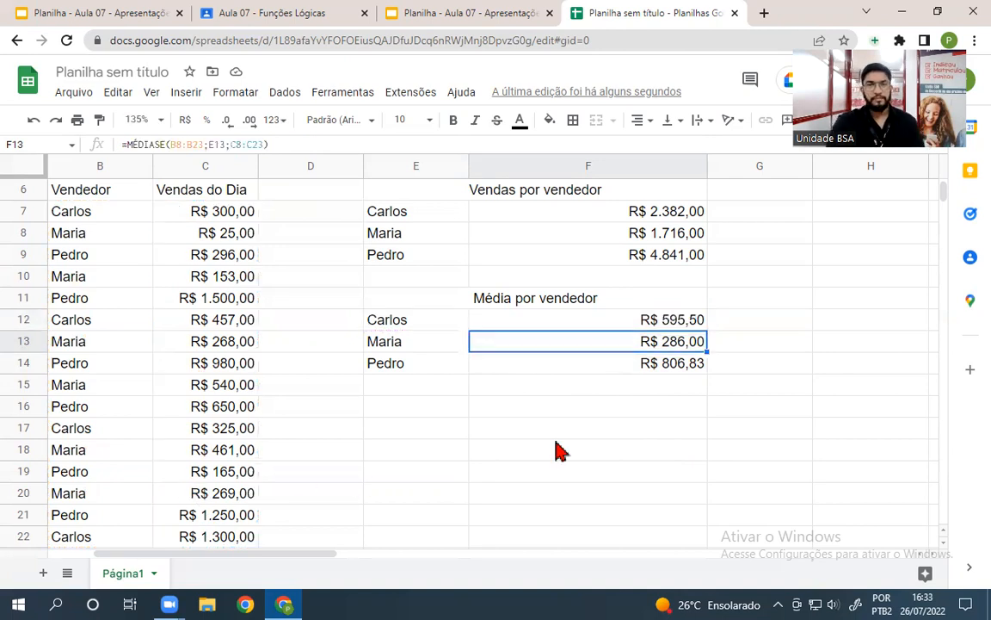
double_click(551, 348)
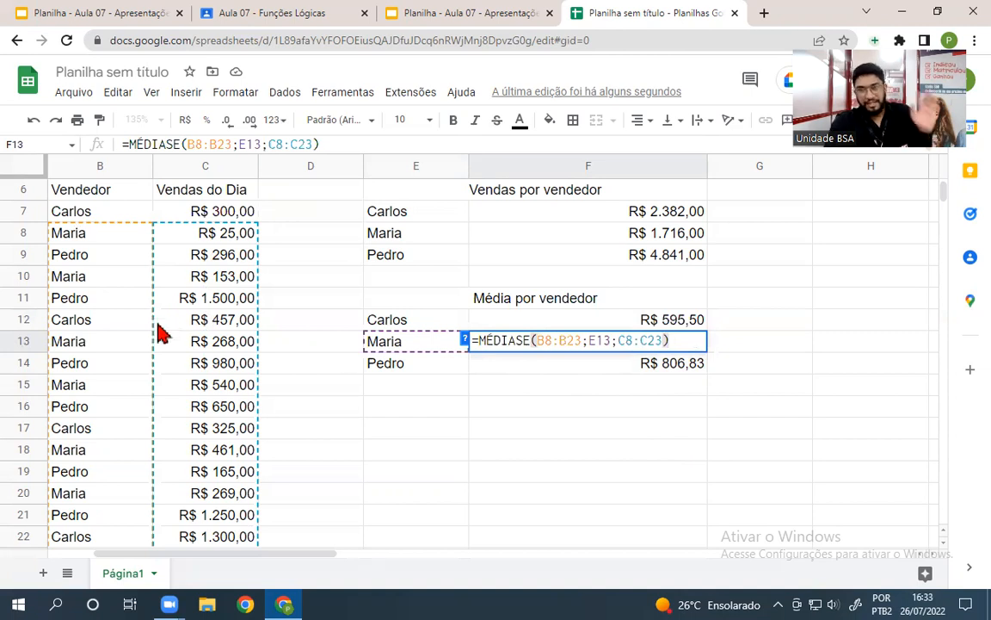
key(Return)
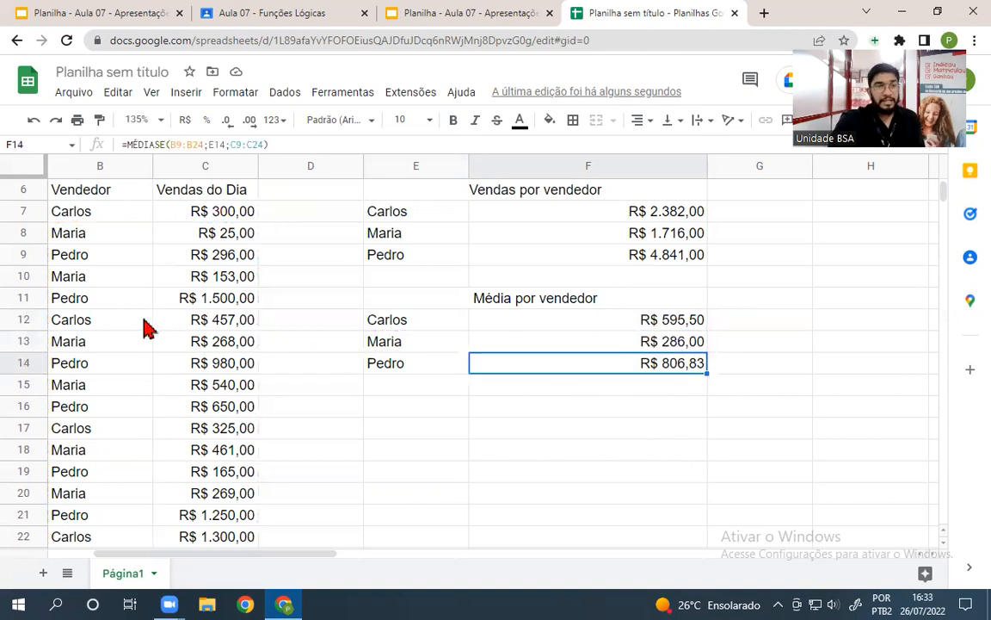
Replace the seller's name in B7 with the same name as in B8 to test the averages
click(94, 213)
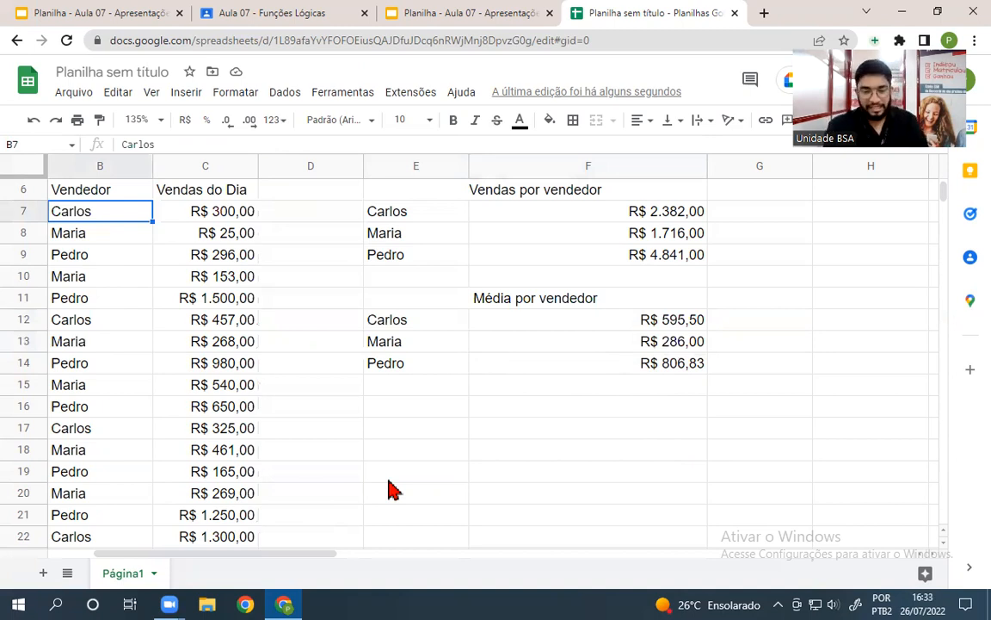
text(Ma)
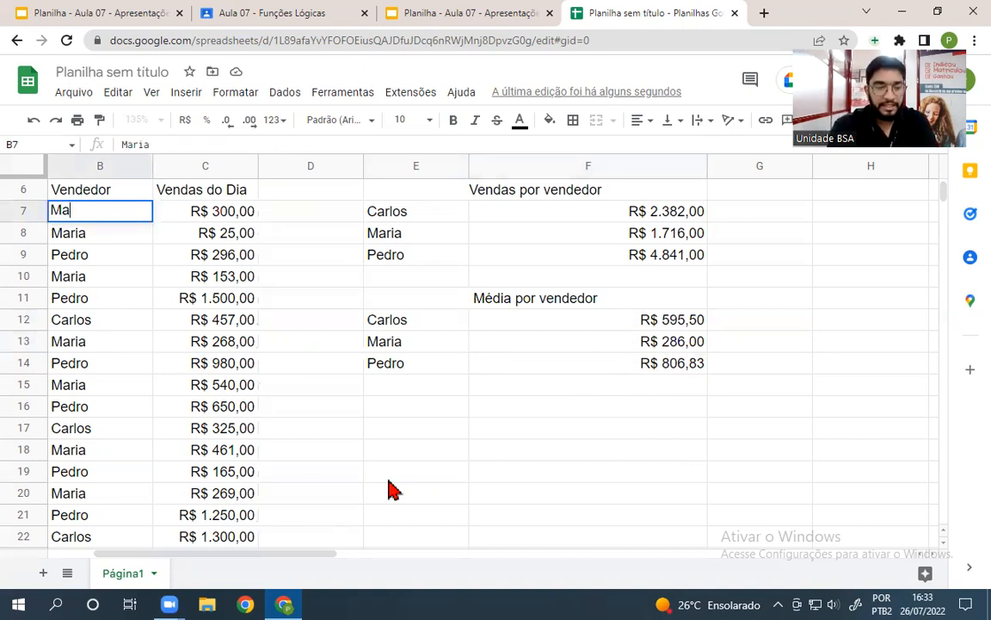
key(Return)
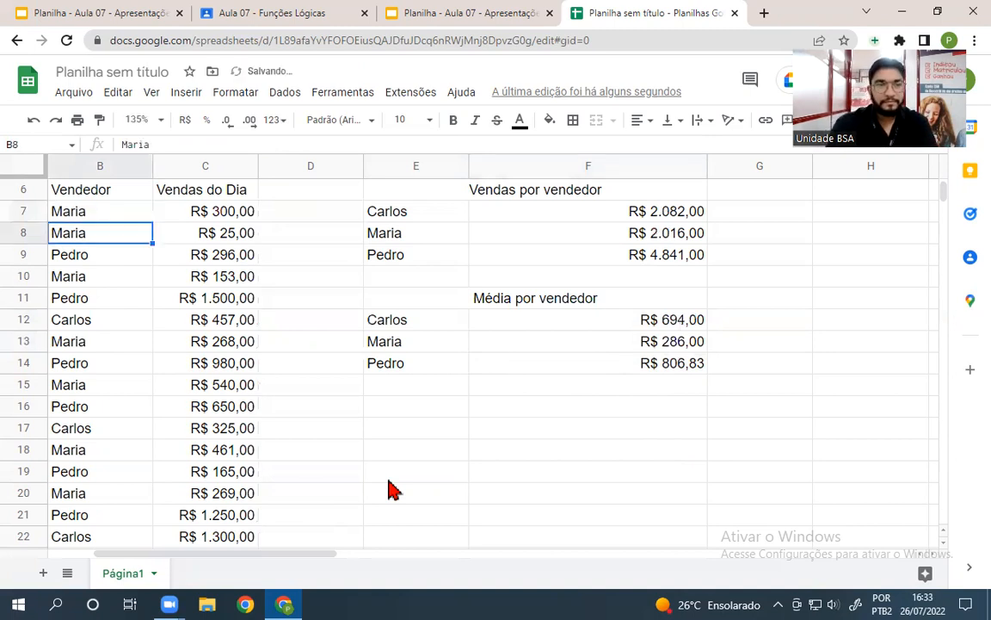
click(344, 450)
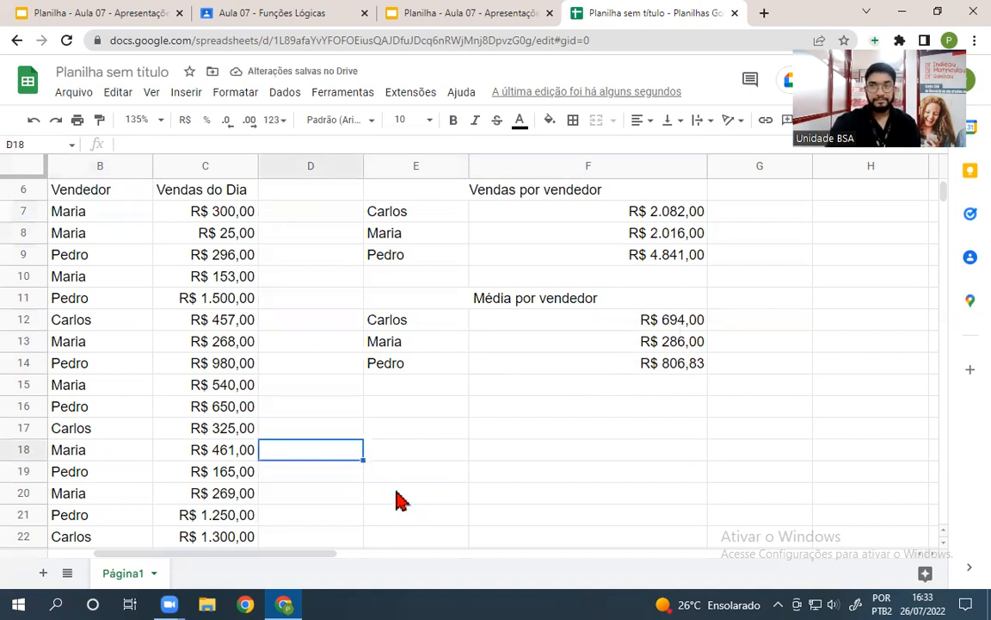
Inspect the shifted ranges in the MÉDIASE formulas of F13 and F14 against the sales table
double_click(646, 344)
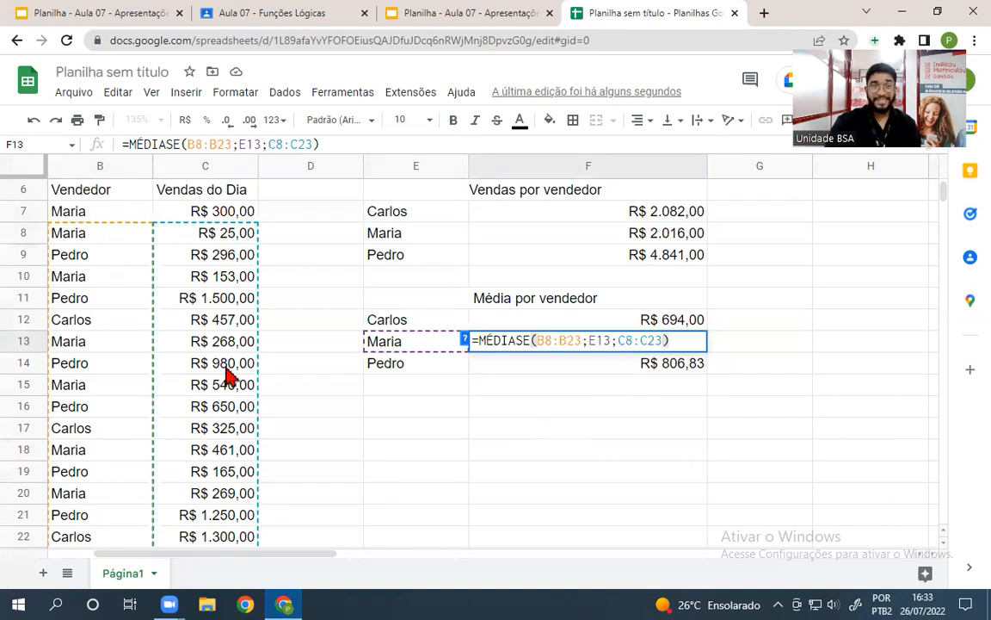
click(183, 209)
double_click(637, 343)
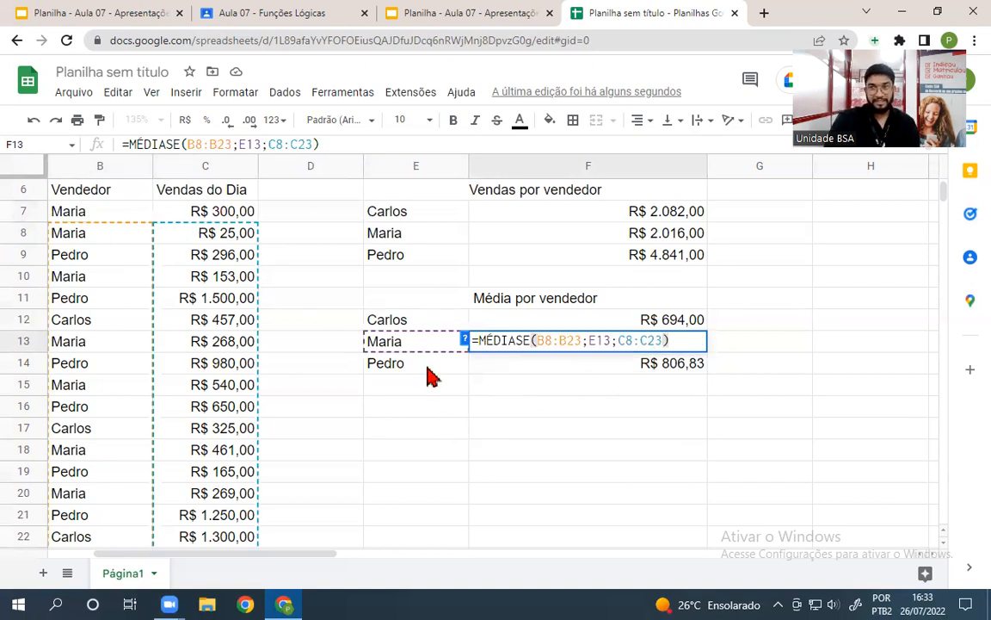
click(514, 431)
double_click(533, 365)
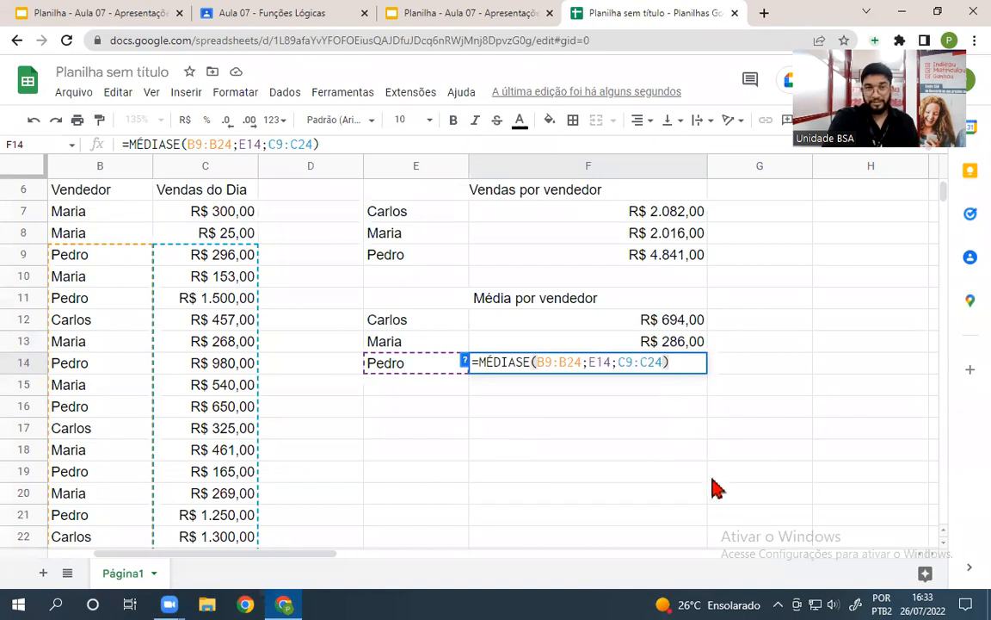
scroll(689, 504, up, 2)
scroll(688, 503, down, 2)
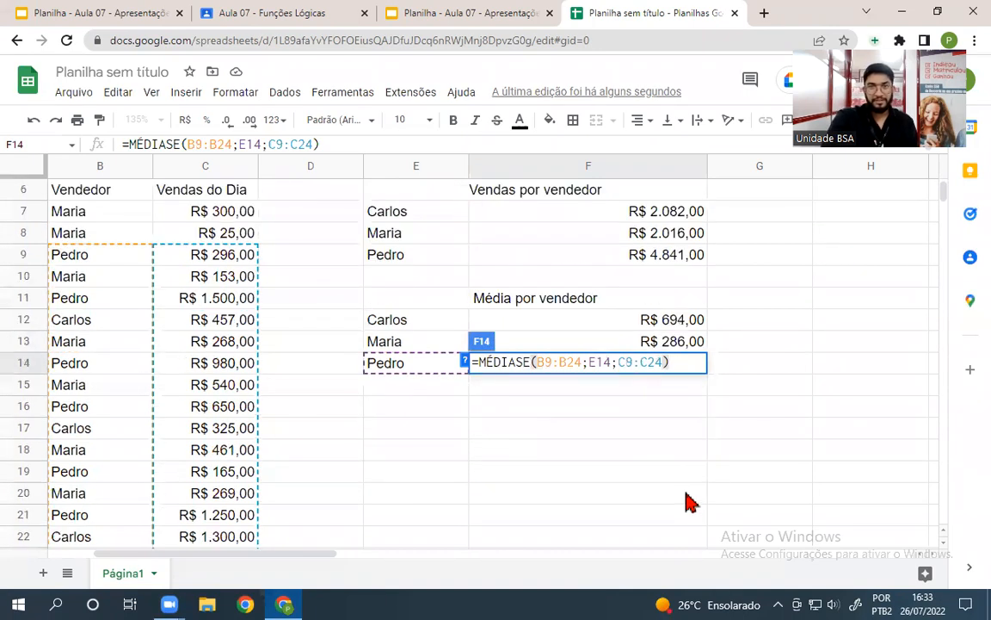
key(Return)
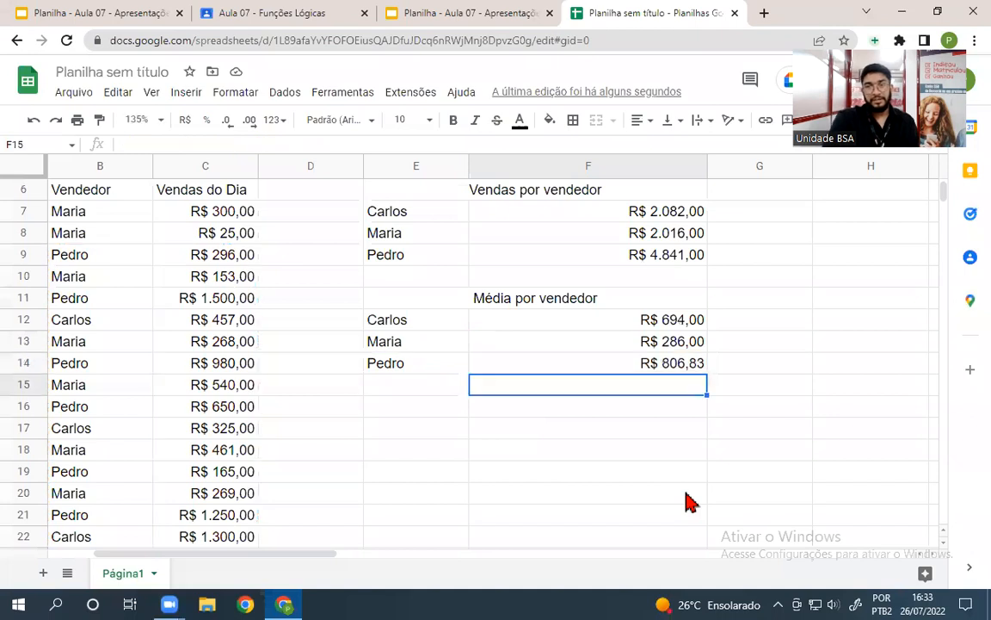
Restore the original seller's name in B7, matching the one in E12
click(103, 215)
text(Car)
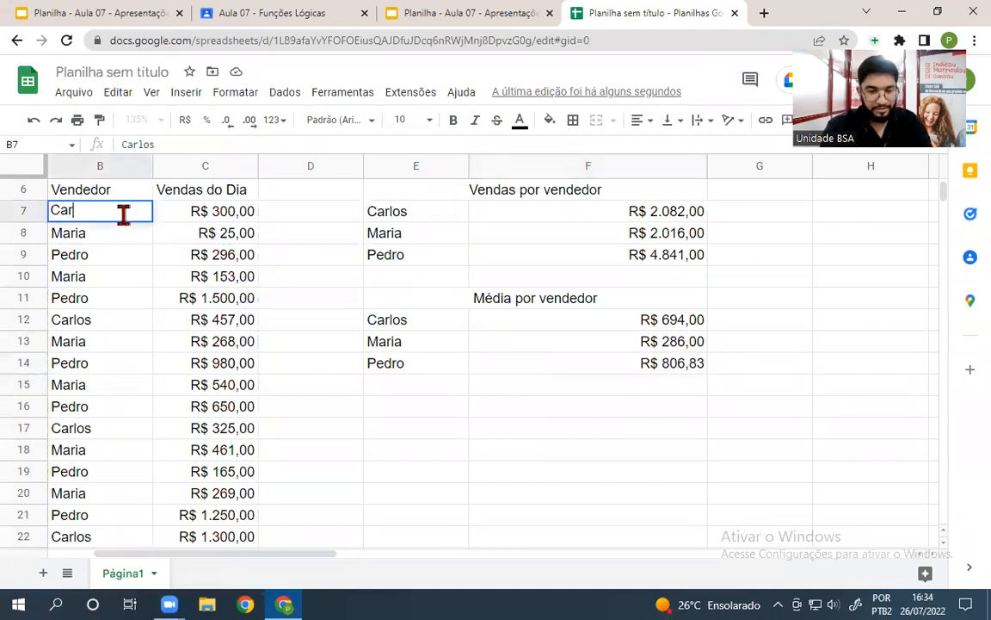
text(los)
key(Return)
click(382, 452)
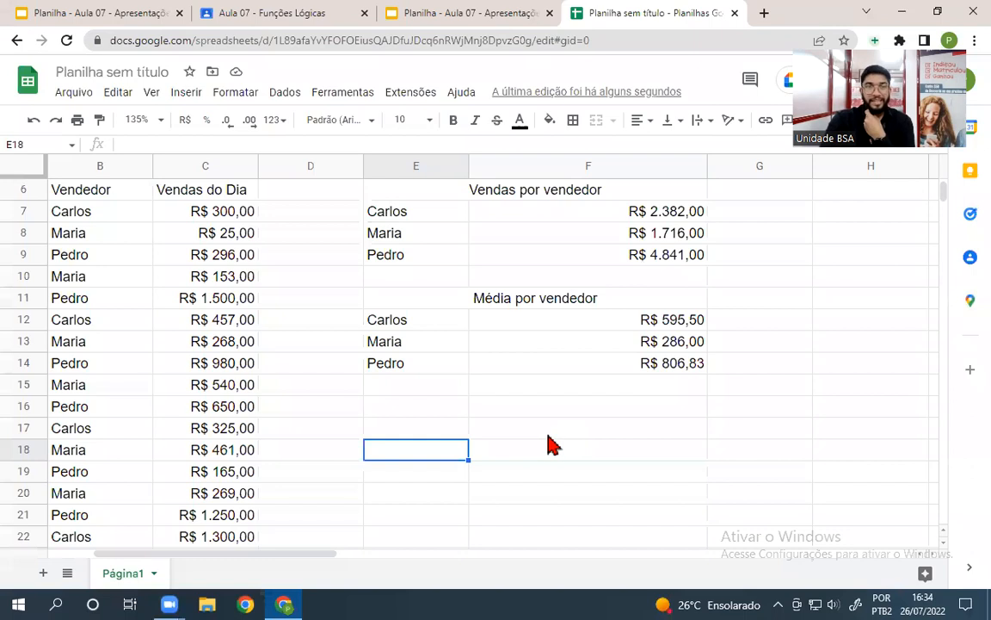
Make the ranges in F12's MÉDIASE formula absolute as $B$7:$B$22 and $C$7:$C$22, keeping E12 relative
double_click(611, 323)
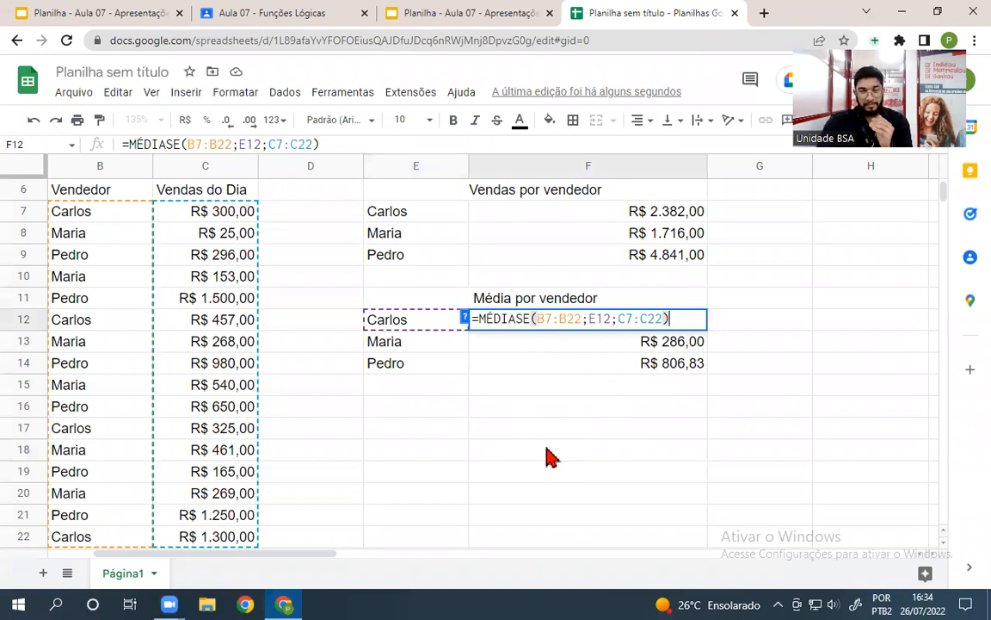
click(542, 319)
key(F4)
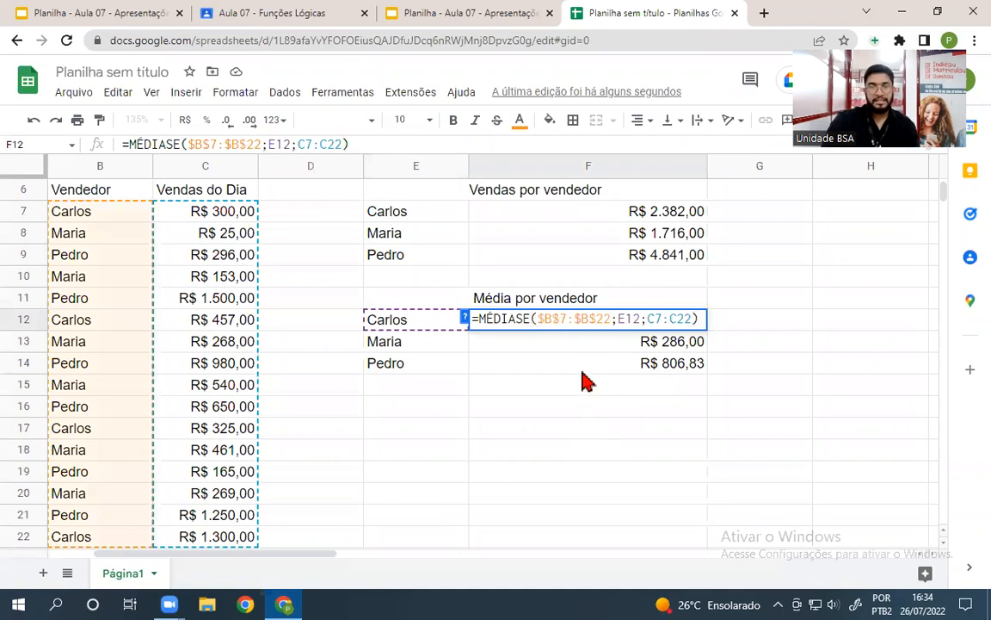
click(648, 318)
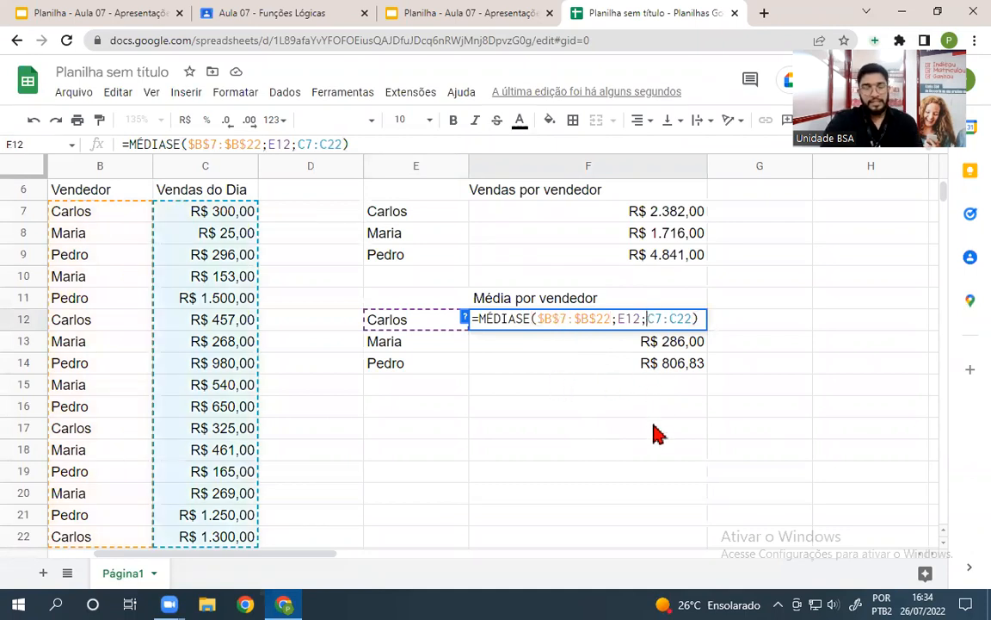
key(F4)
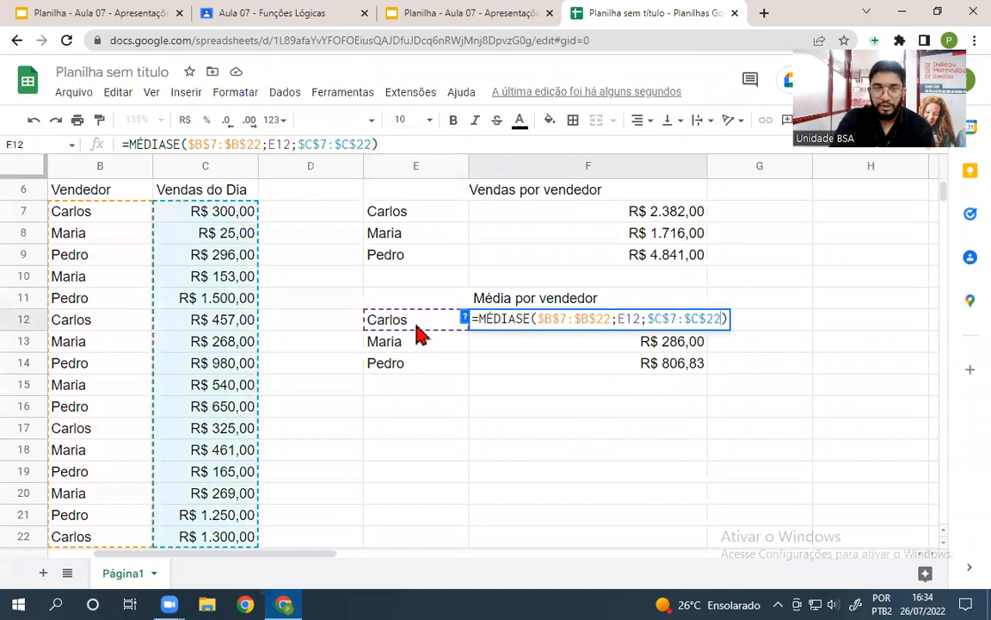
key(Return)
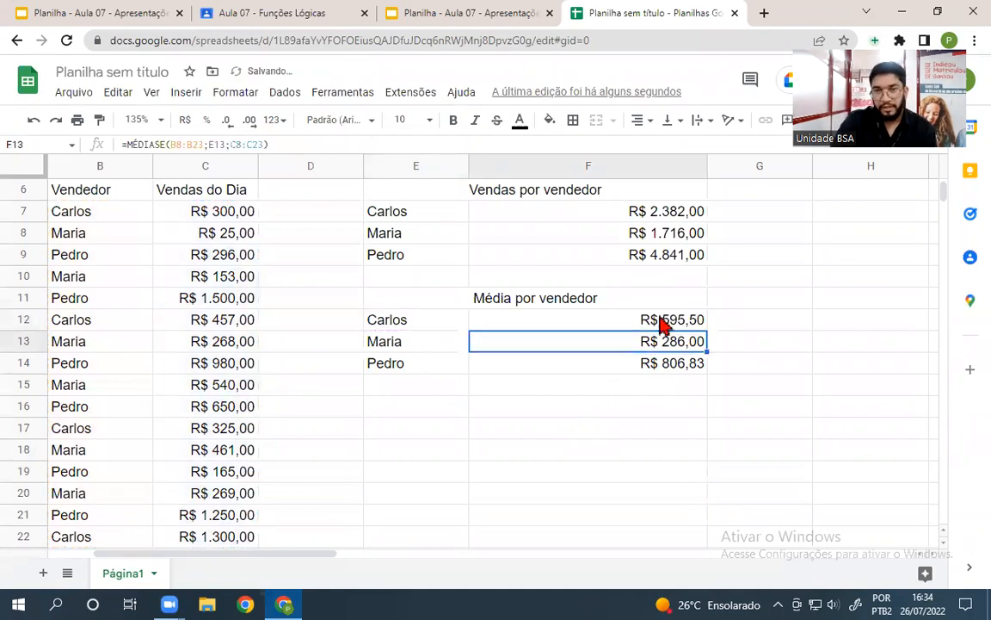
Fill the corrected average formula from F12 down through F14
click(626, 324)
drag(707, 329, 706, 367)
click(567, 422)
Check the locked ranges and the relative criterion in the MÉDIASE formulas of F12 and F13
click(560, 333)
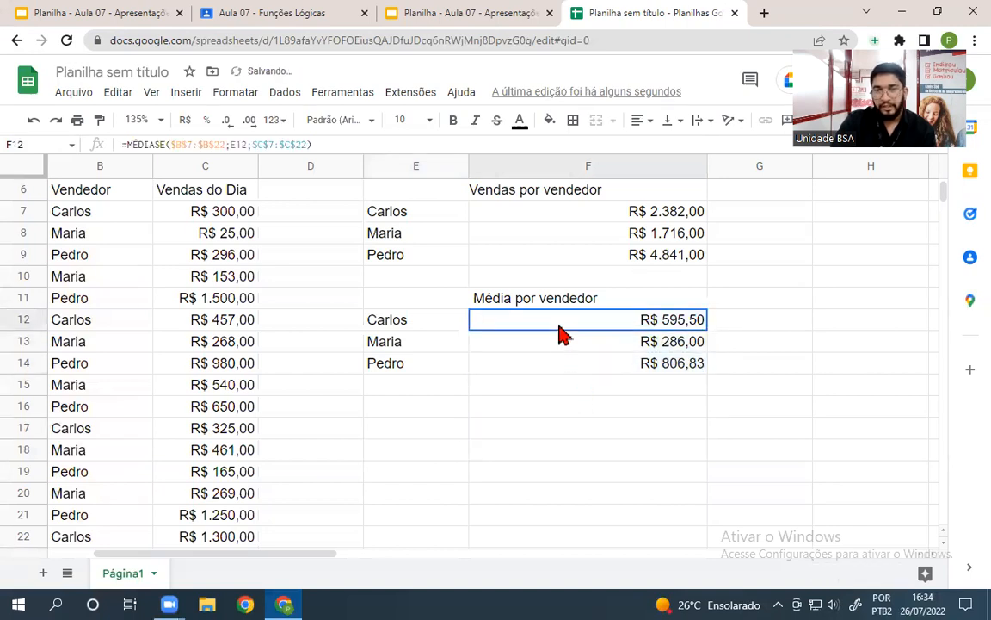
double_click(542, 321)
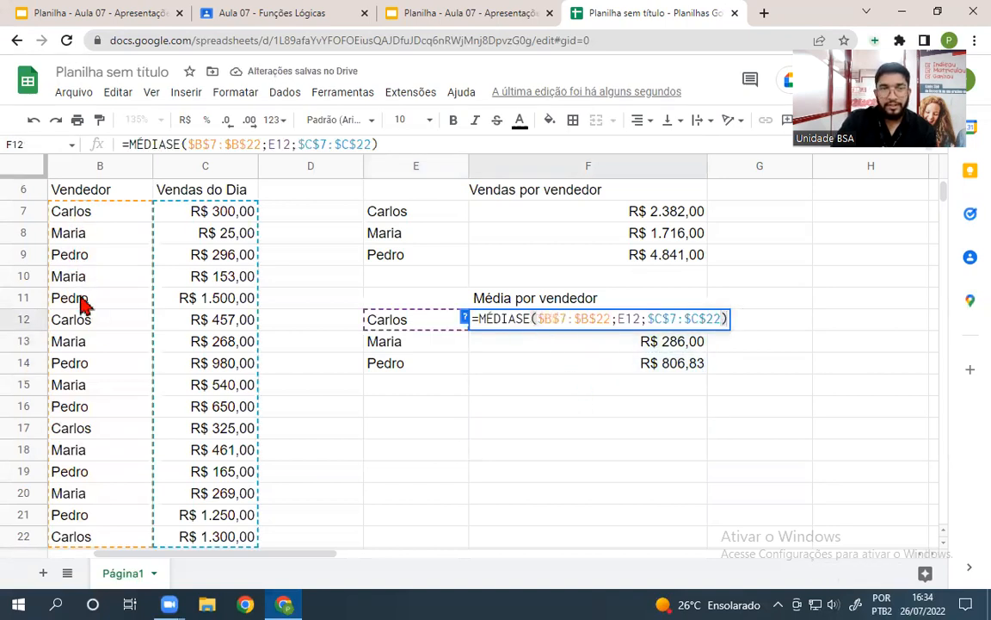
double_click(593, 347)
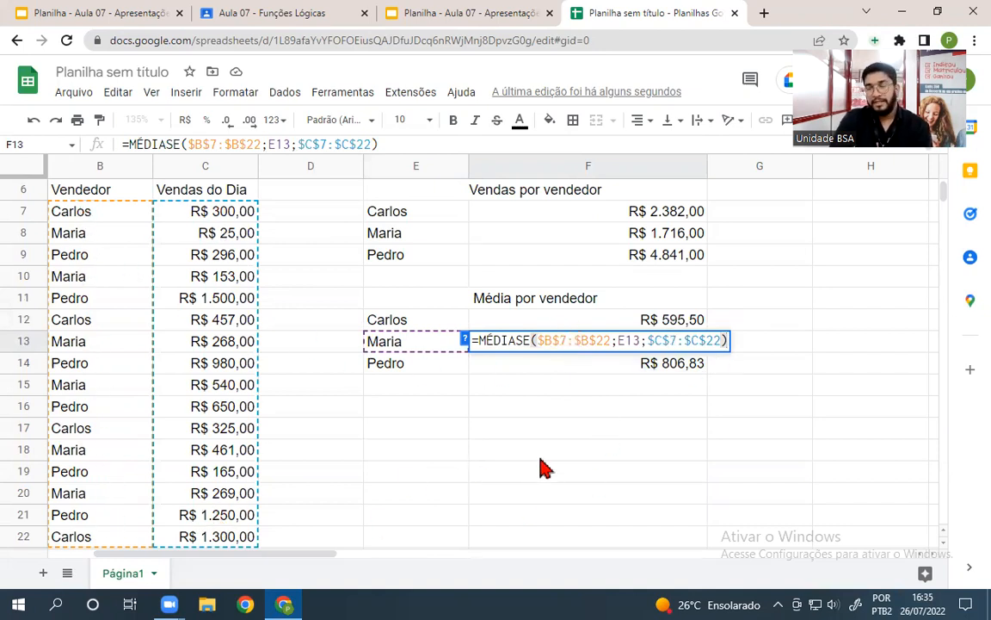
click(542, 422)
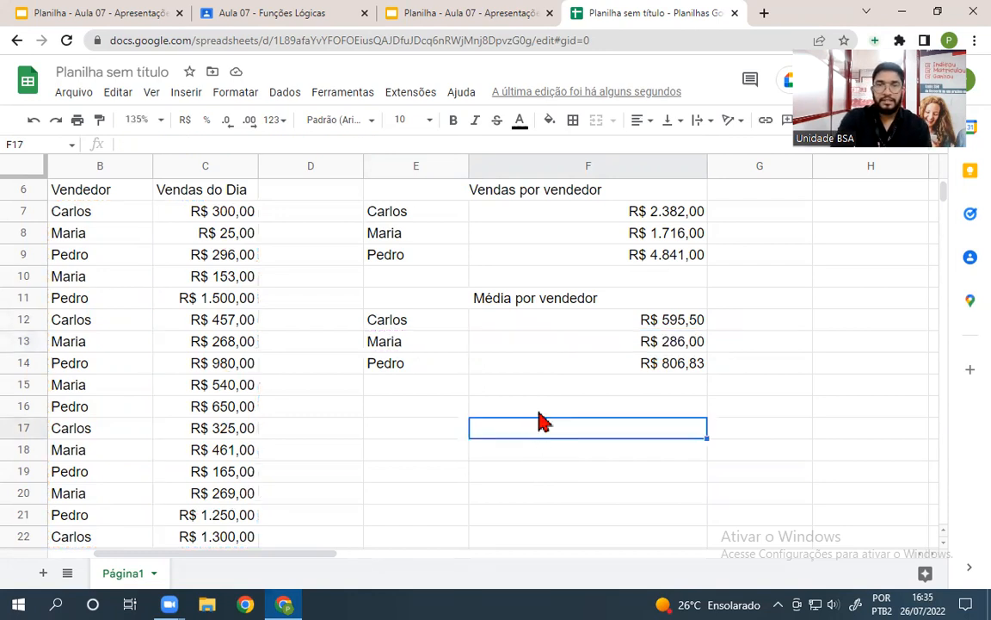
Cycle the E14 criterion in F14's MÉDIASE formula through the absolute and mixed reference types back to relative
double_click(570, 365)
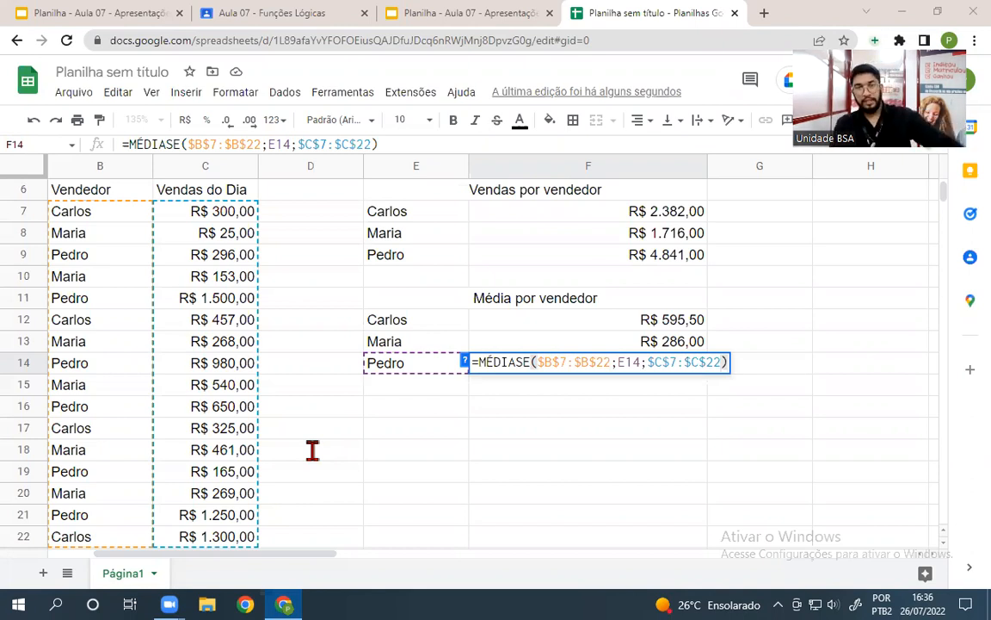
click(569, 362)
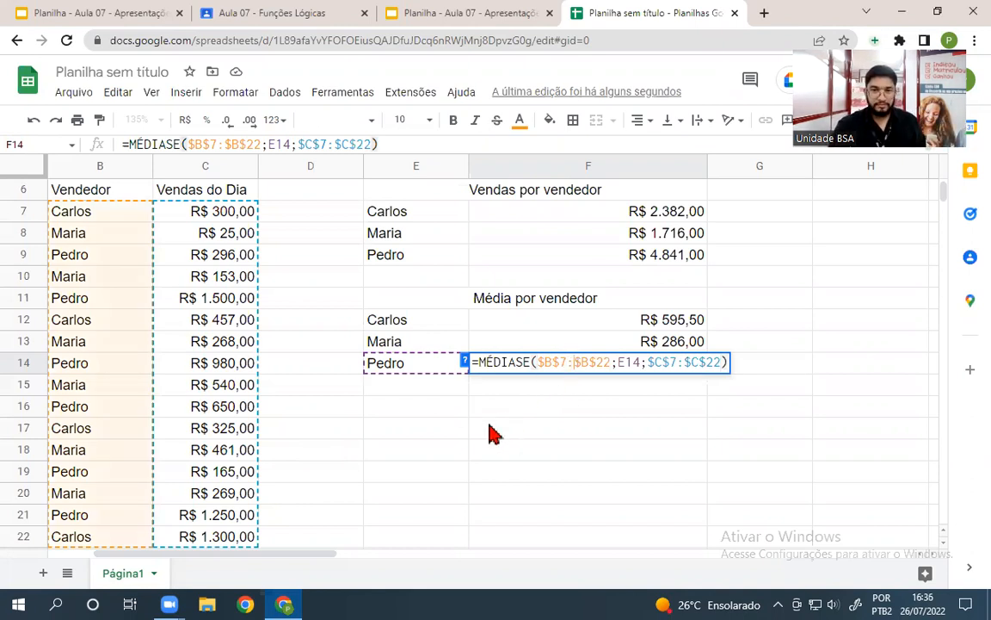
click(619, 363)
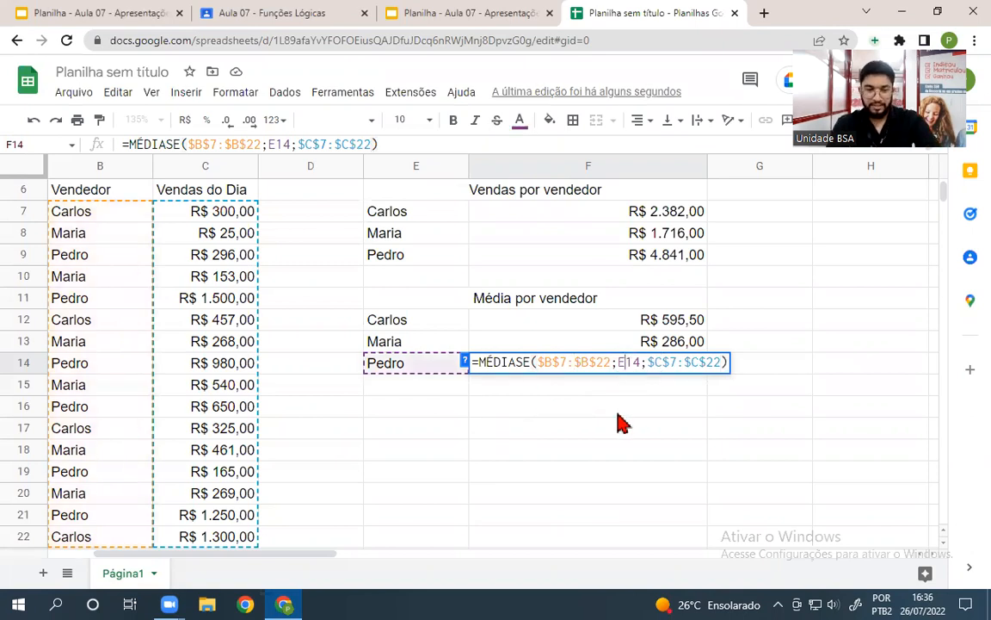
key(F4)
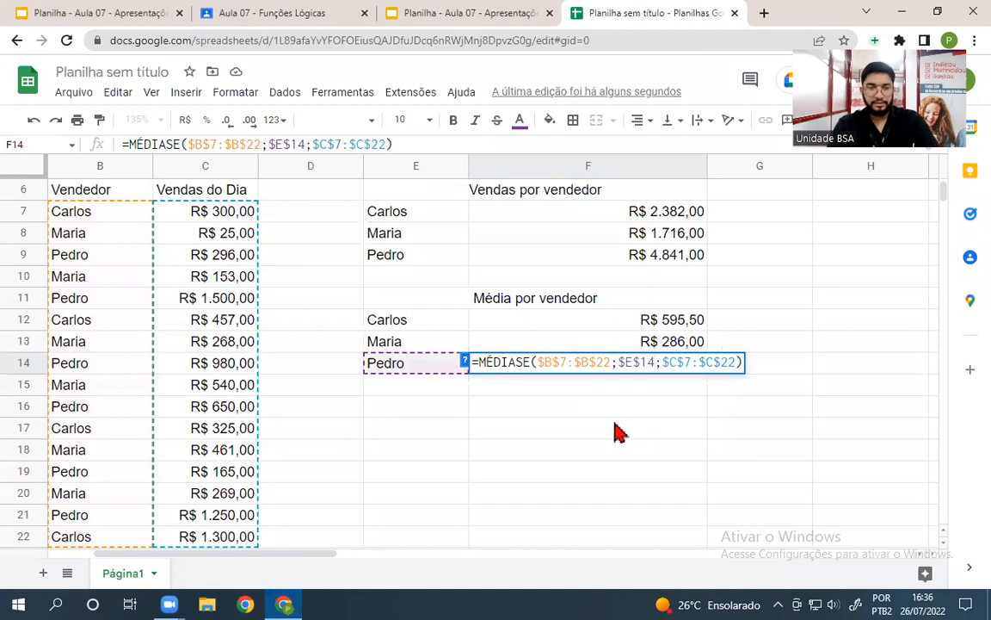
key(F4)
key(F4)
key(F4)
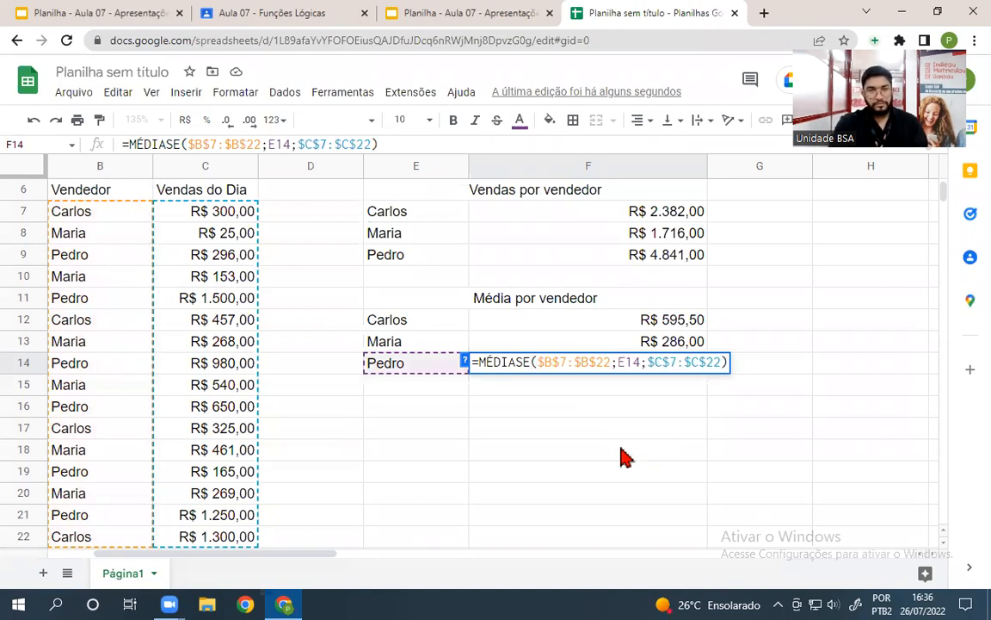
Duplicate the Média por vendedor block E11:F14 into the area starting at E16
key(Return)
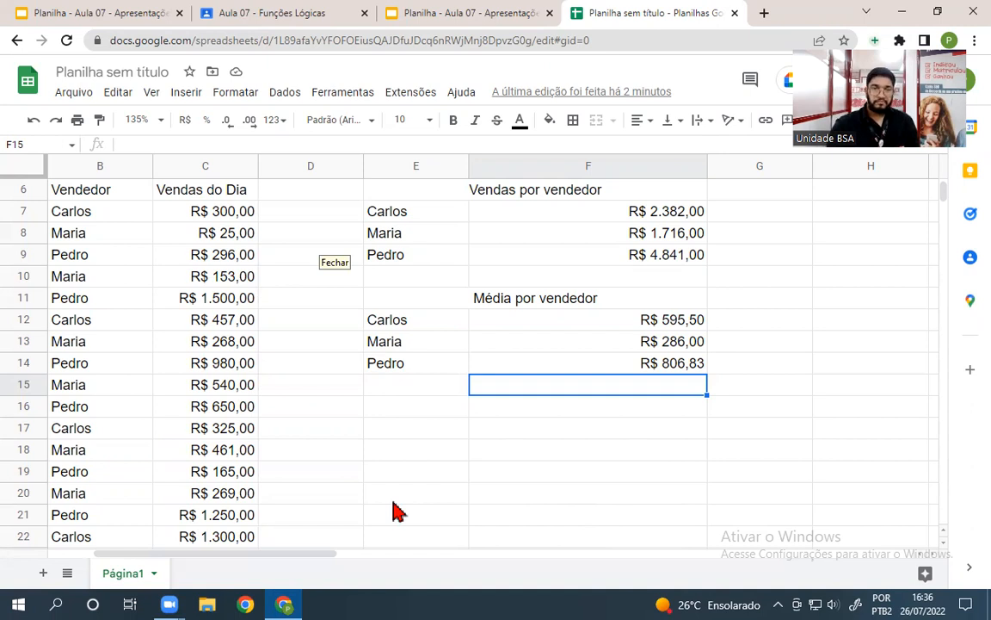
click(435, 387)
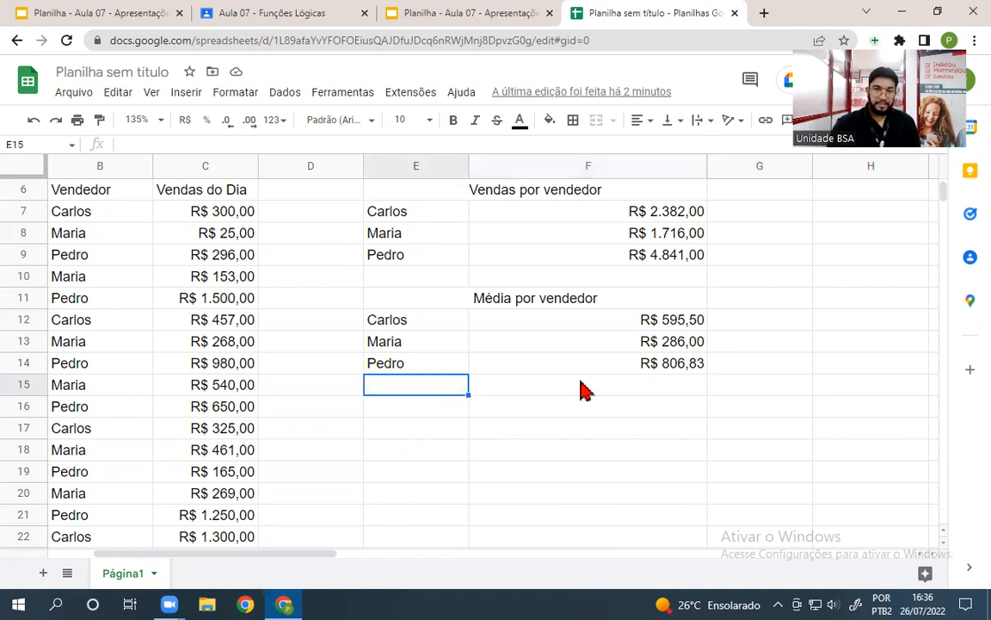
click(424, 419)
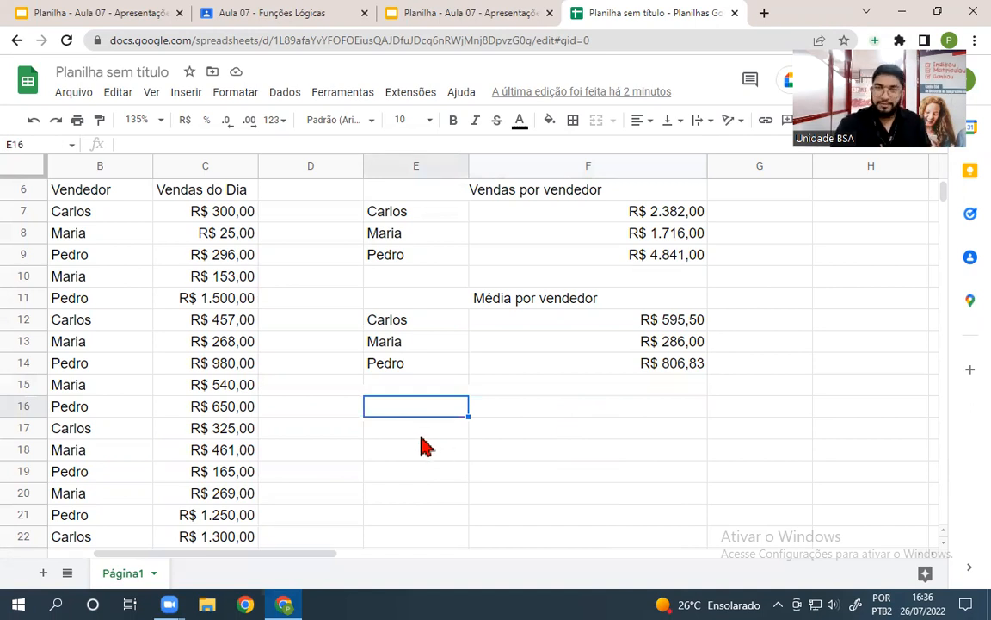
drag(421, 419, 554, 410)
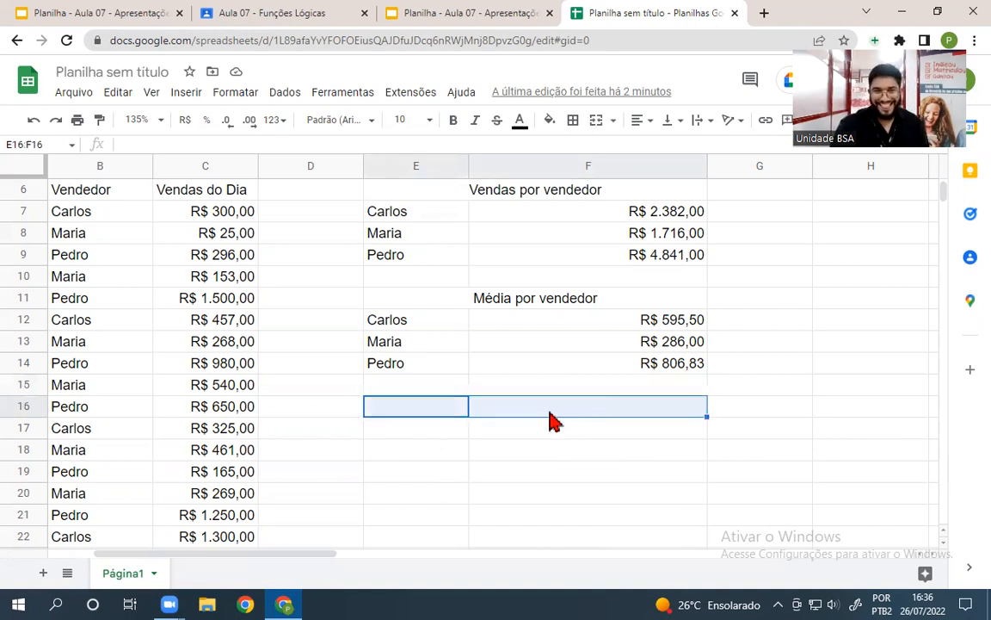
click(422, 472)
drag(414, 303, 593, 365)
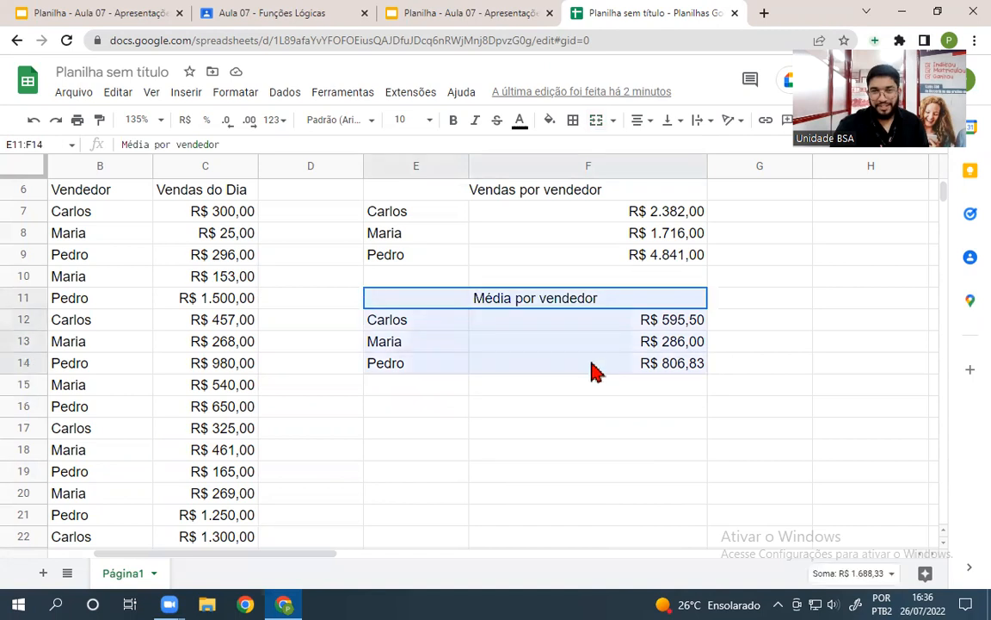
key(ctrl+c)
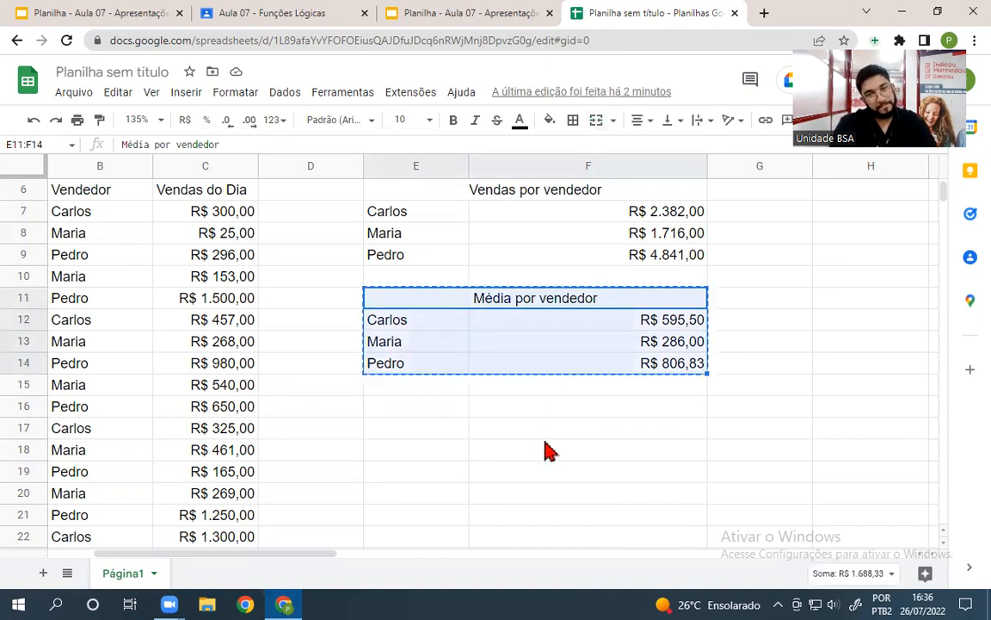
click(430, 413)
key(ctrl+v)
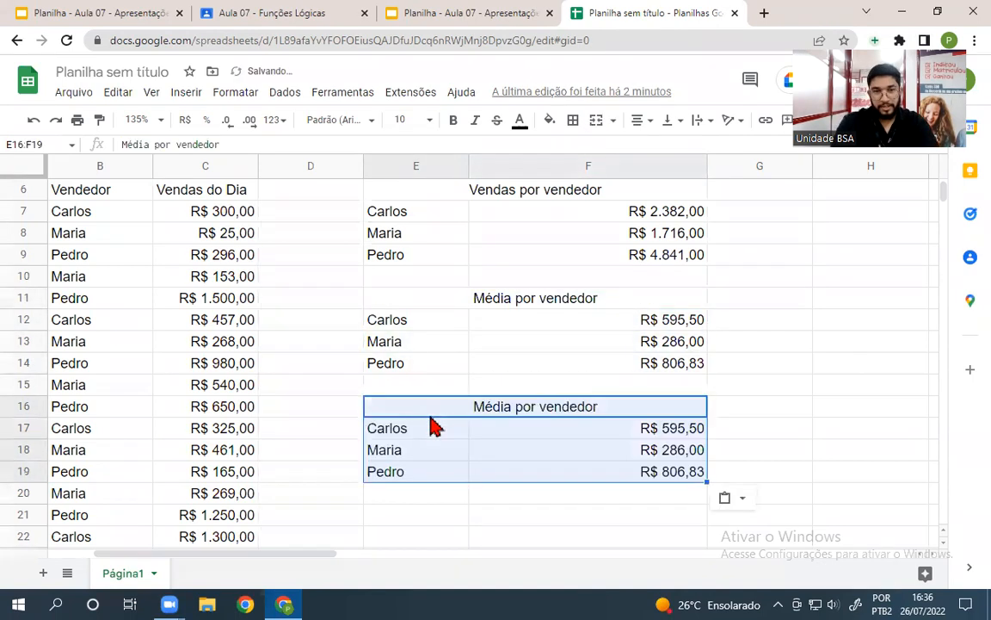
Change the duplicated block's heading in E16:F16 to "Comissão por vendedor"
click(508, 417)
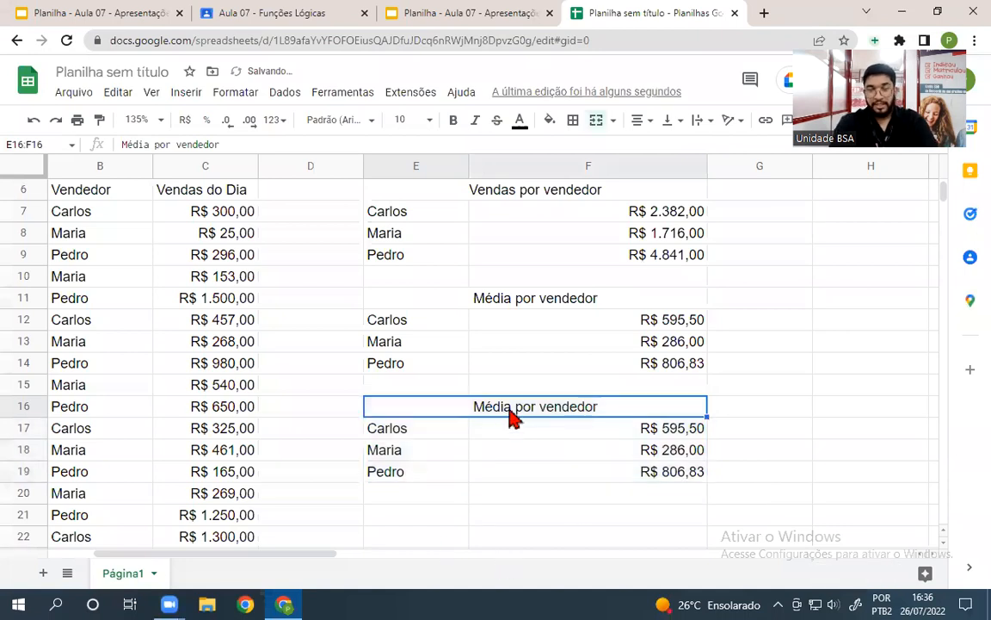
double_click(506, 406)
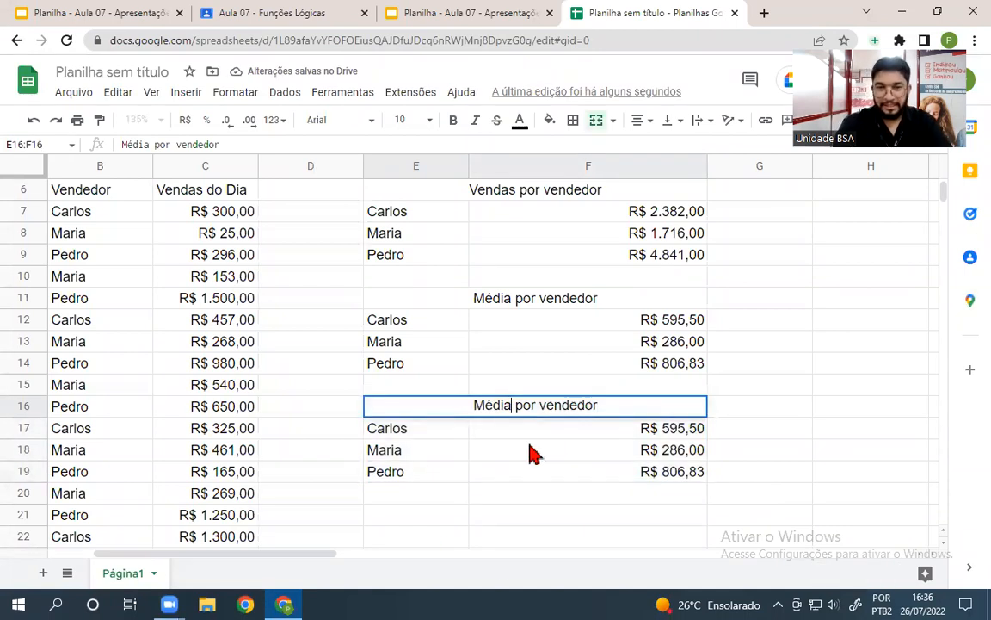
key(BackSpace)
key(BackSpace)
key(BackSpace)
key(BackSpace)
key(BackSpace)
text(Com)
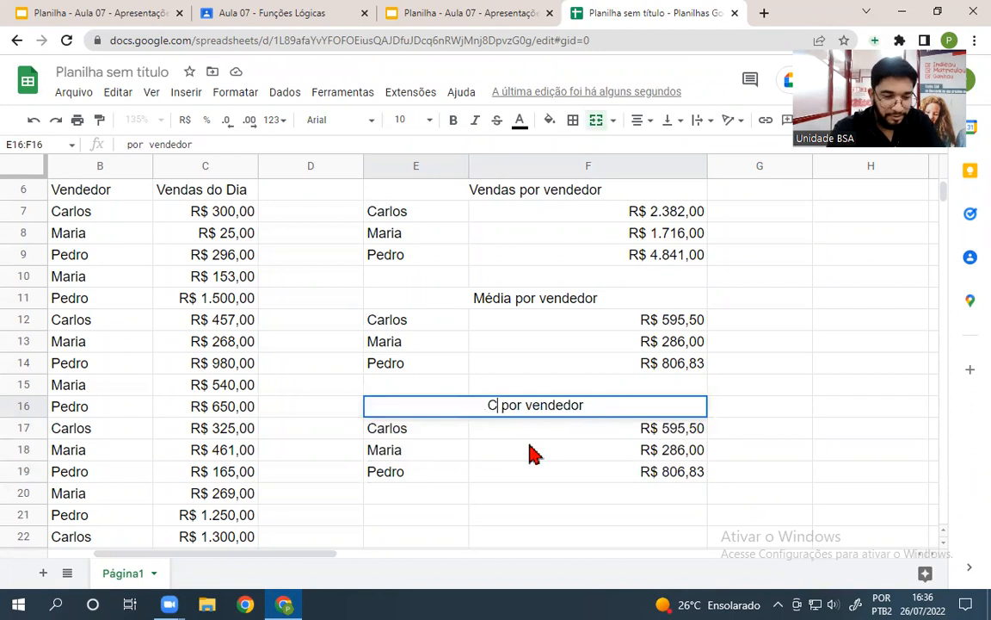
text(issão)
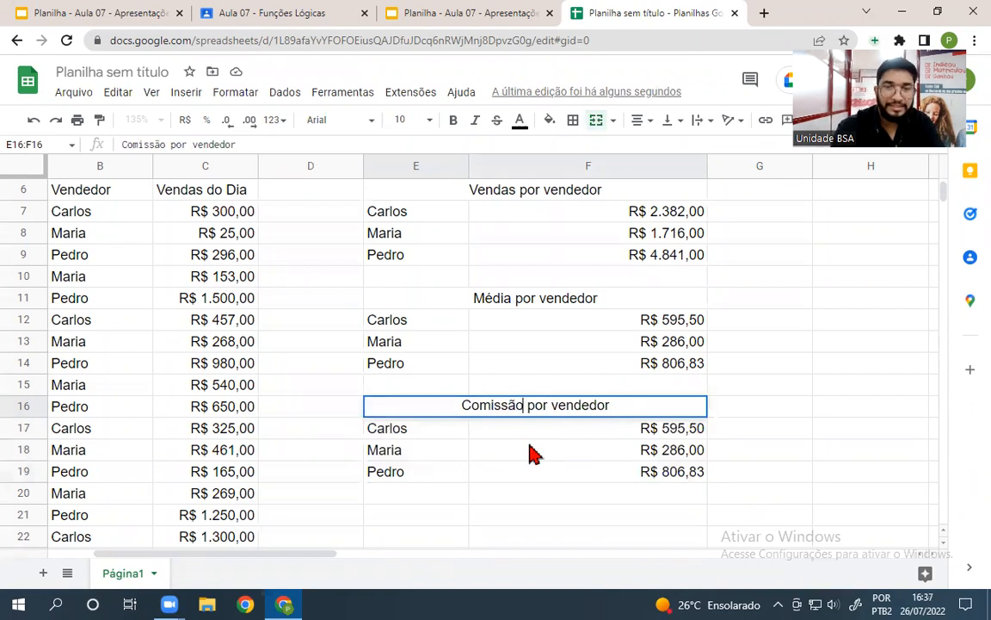
click(818, 390)
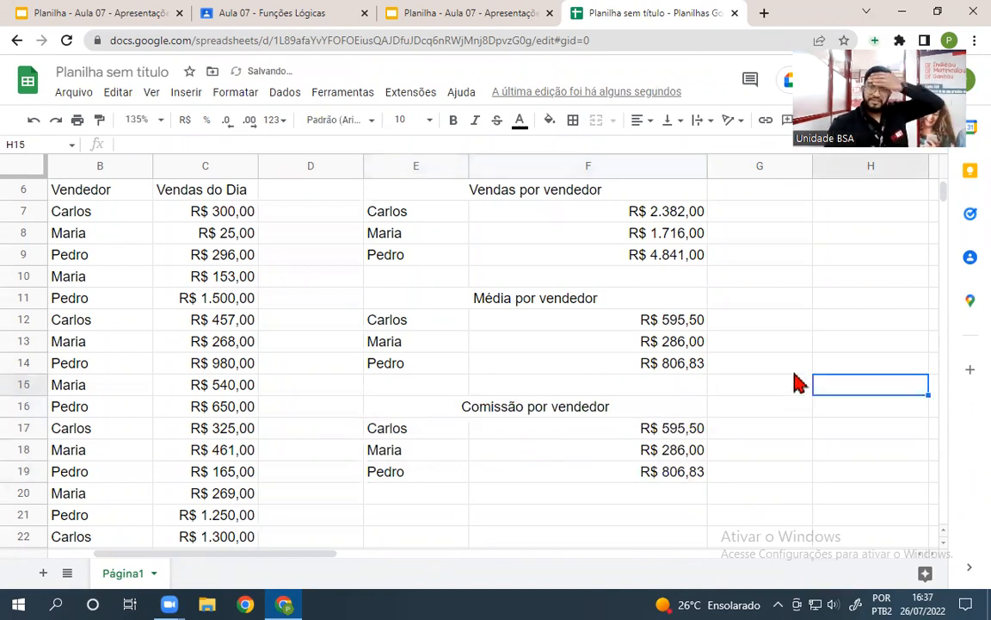
Clear the copied MÉDIASE formulas from F17:F19 in the commission block
double_click(644, 428)
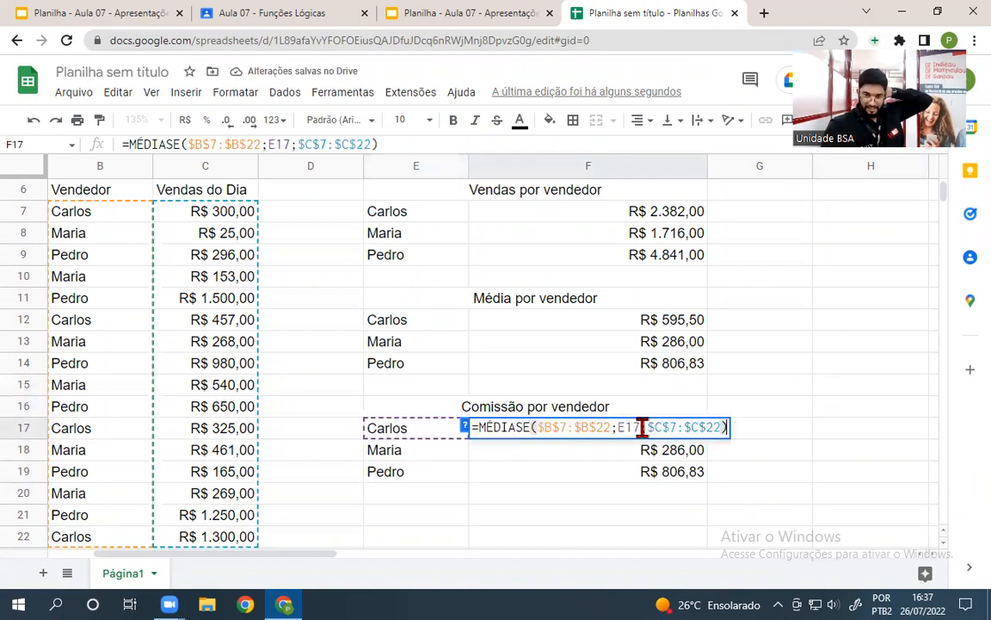
click(856, 450)
drag(645, 429, 655, 469)
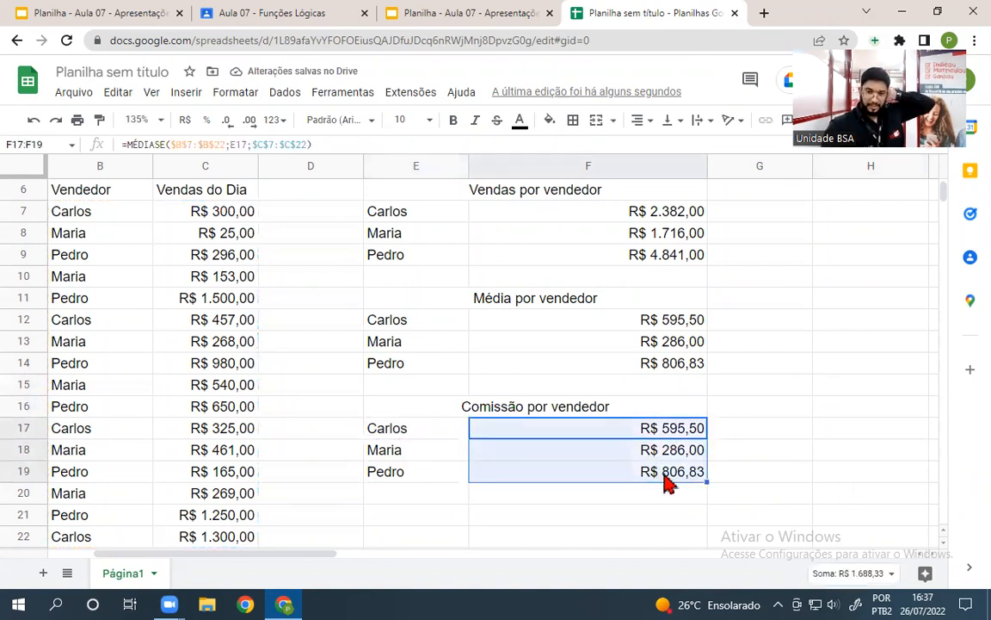
key(Delete)
click(836, 389)
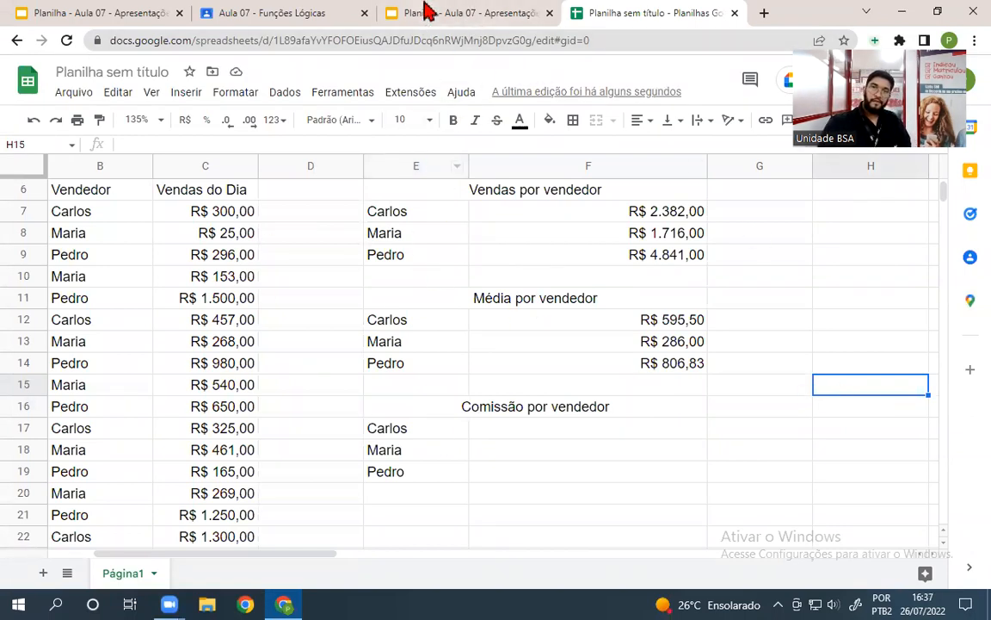
Examine the daily commission formula on the SOMASE / MÉDIASE case study slide in Google Slides, and return to the spreadsheet
click(427, 10)
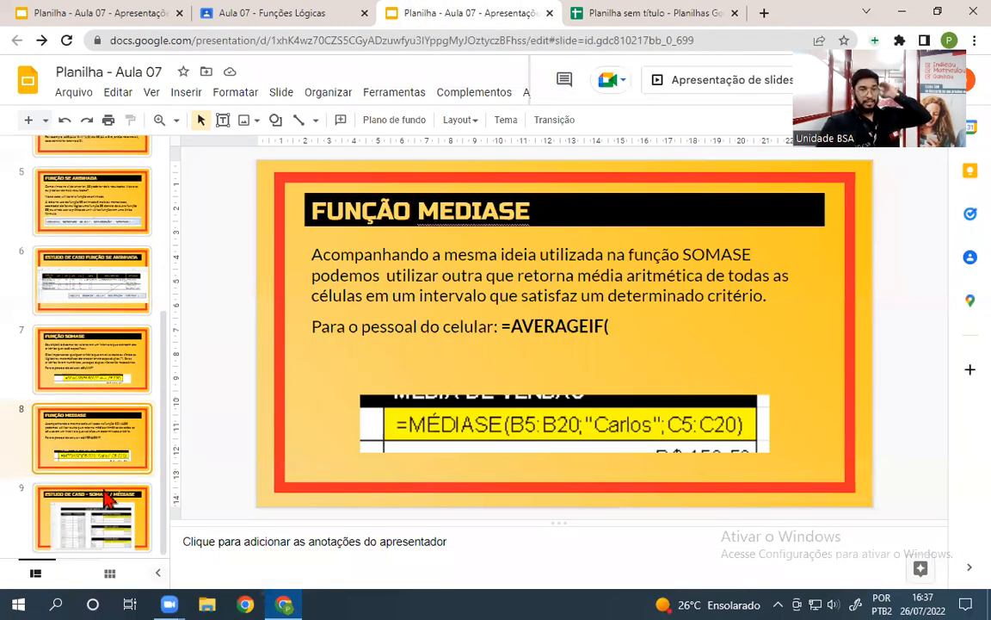
click(97, 492)
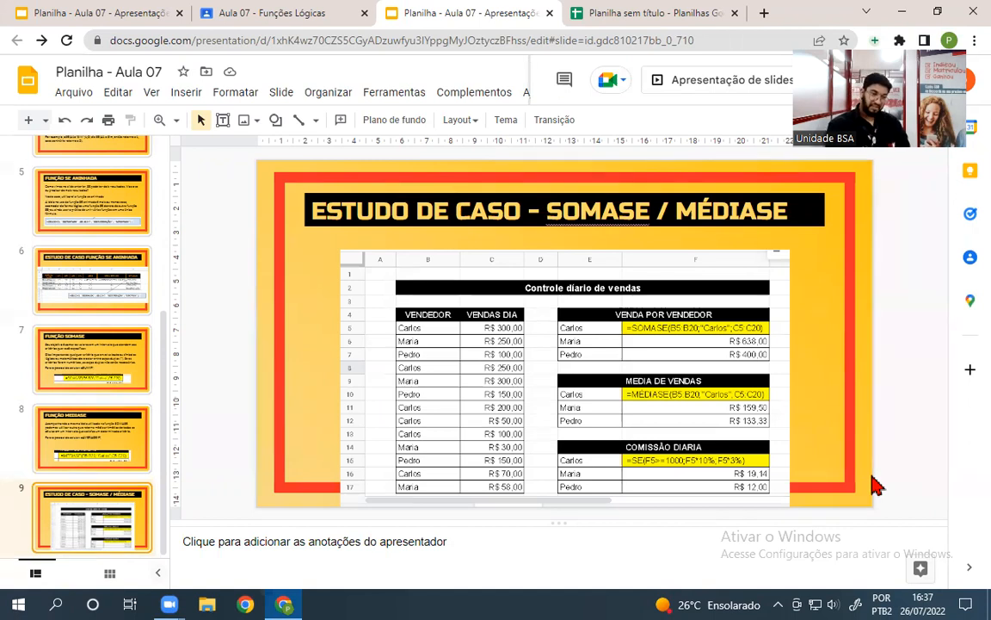
click(650, 13)
Begin an SE formula in F17 with the condition F7>=2000
click(487, 433)
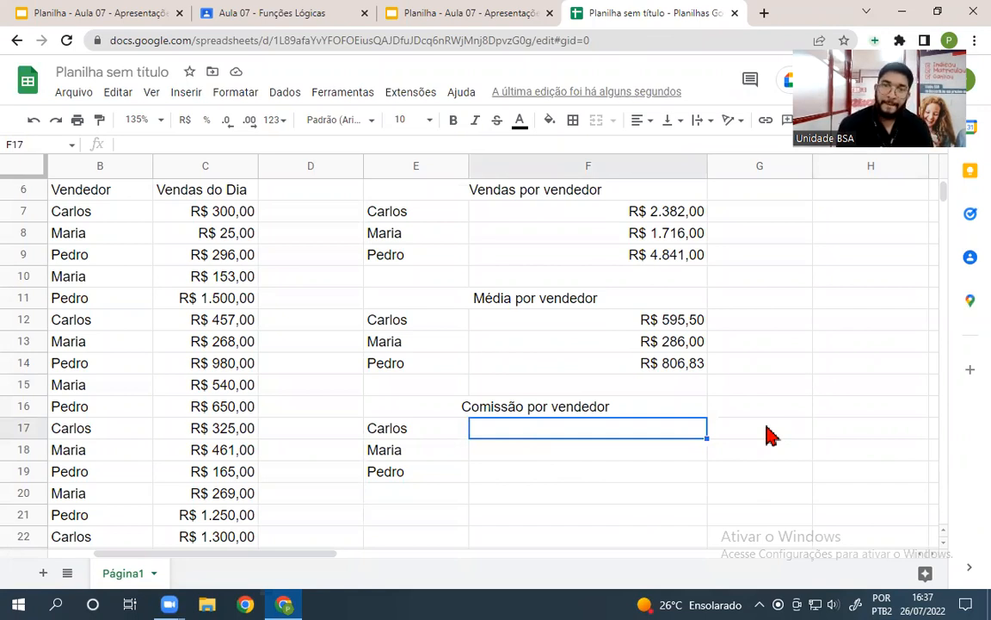
text(=SE)
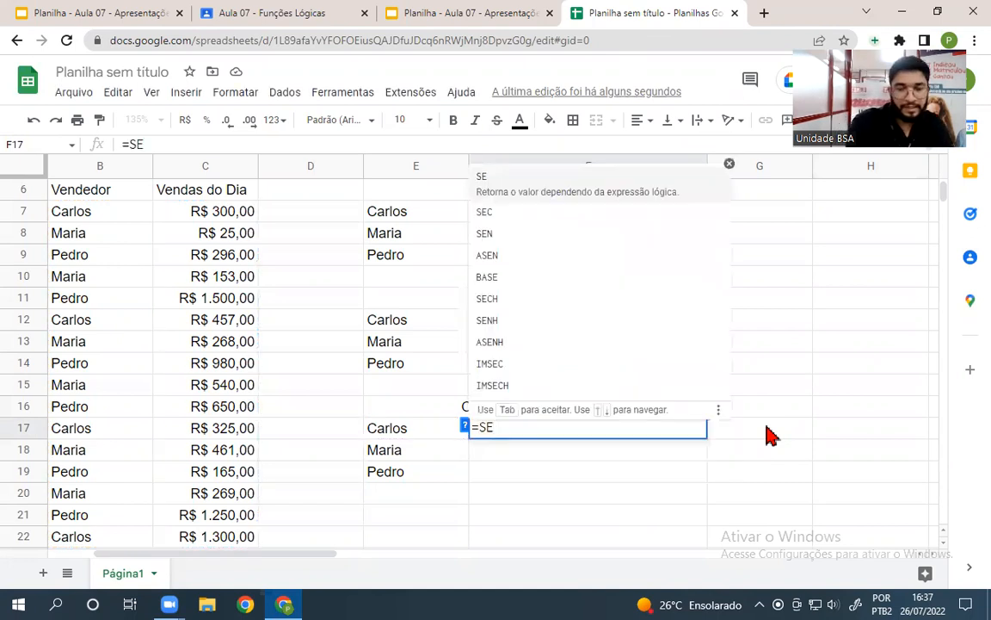
text(()
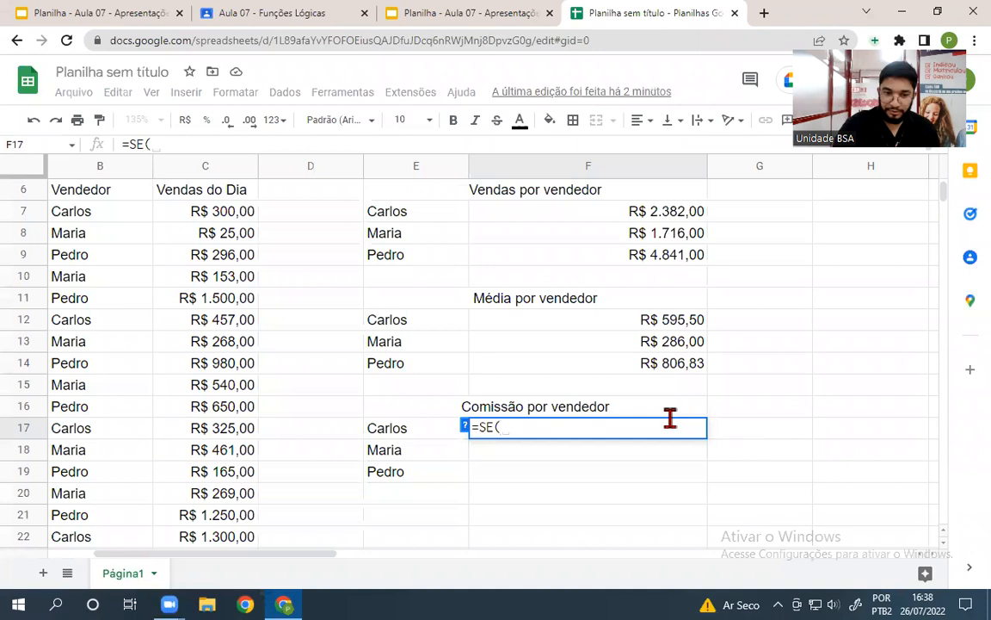
click(660, 213)
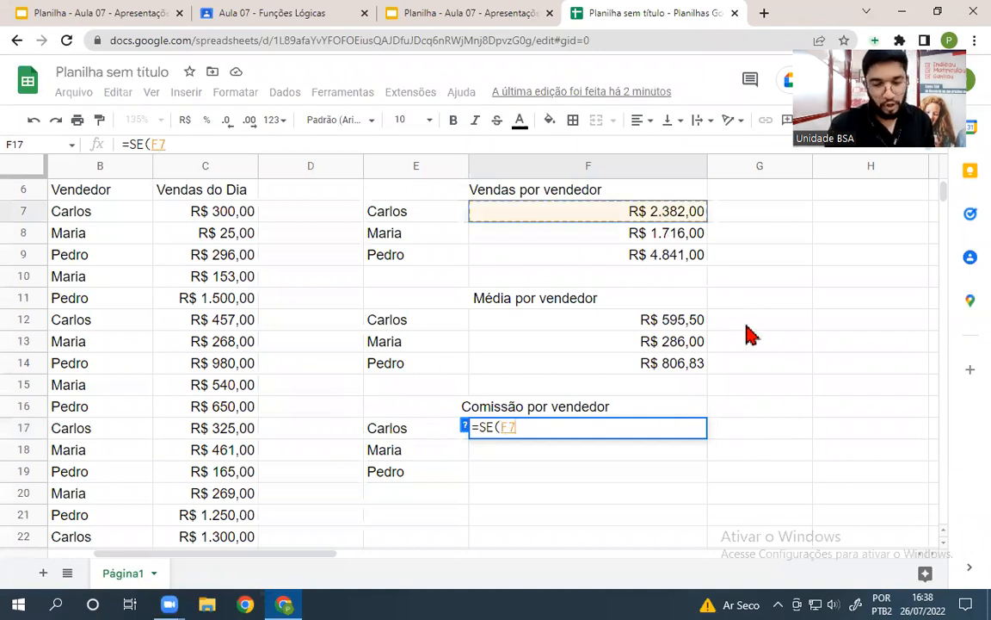
text(>=)
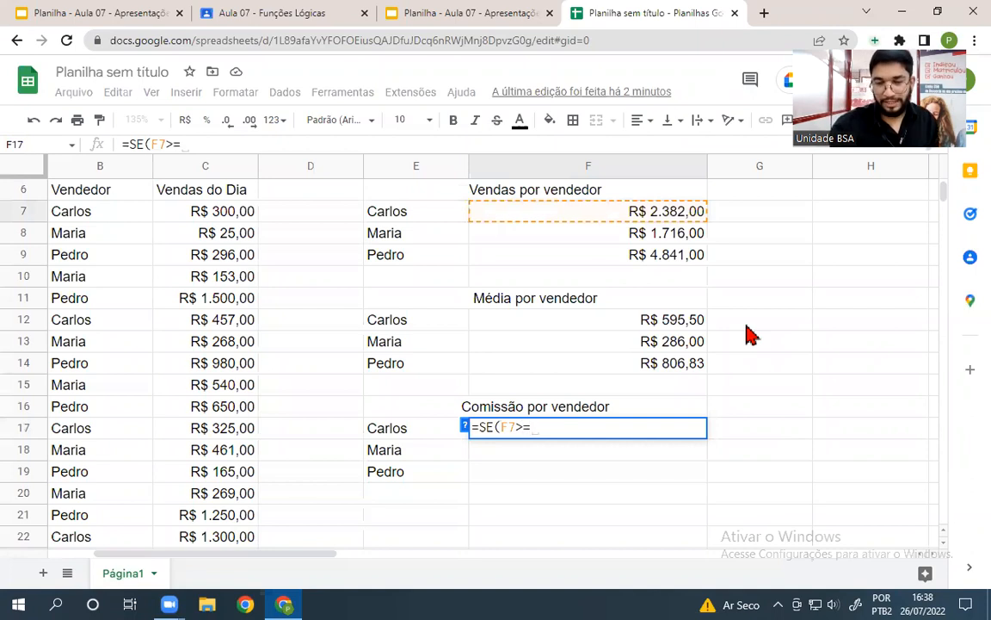
text(2000)
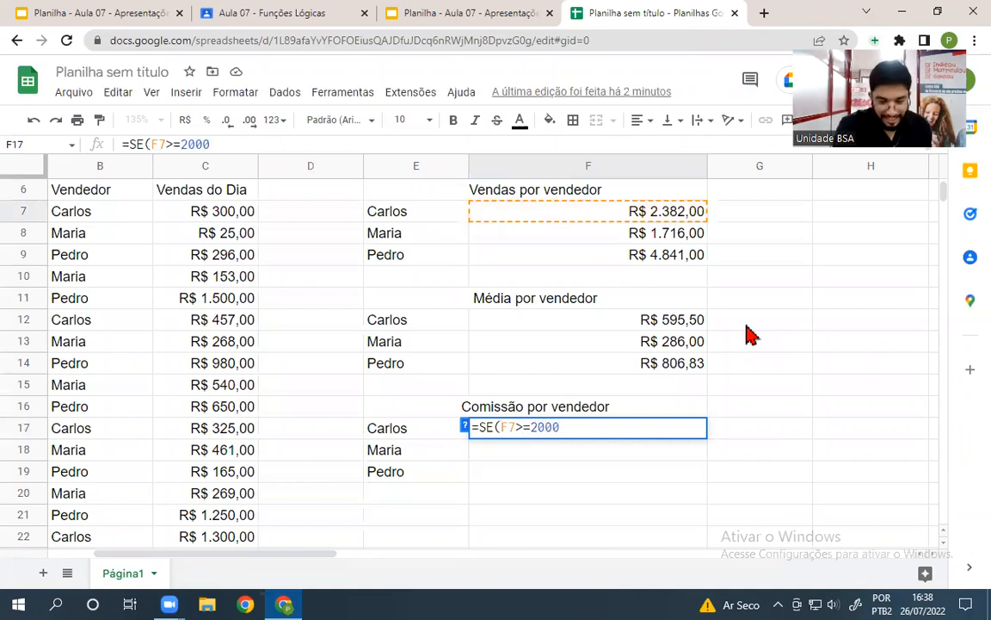
text(;)
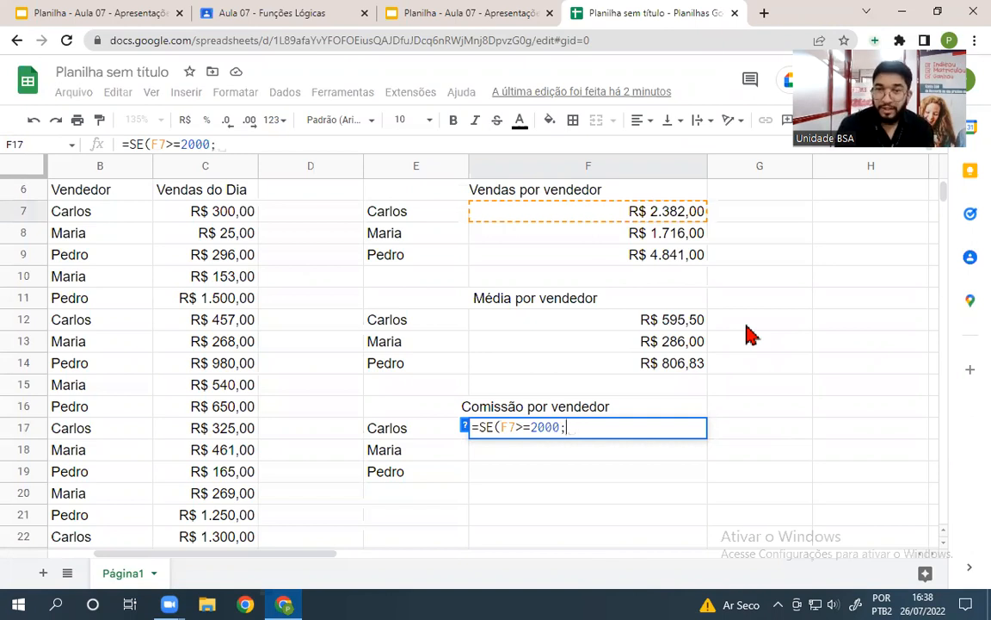
Complete F17's SE formula with F7*10% when true and F7*5% when false, leaving the suggested autofill unused
click(581, 222)
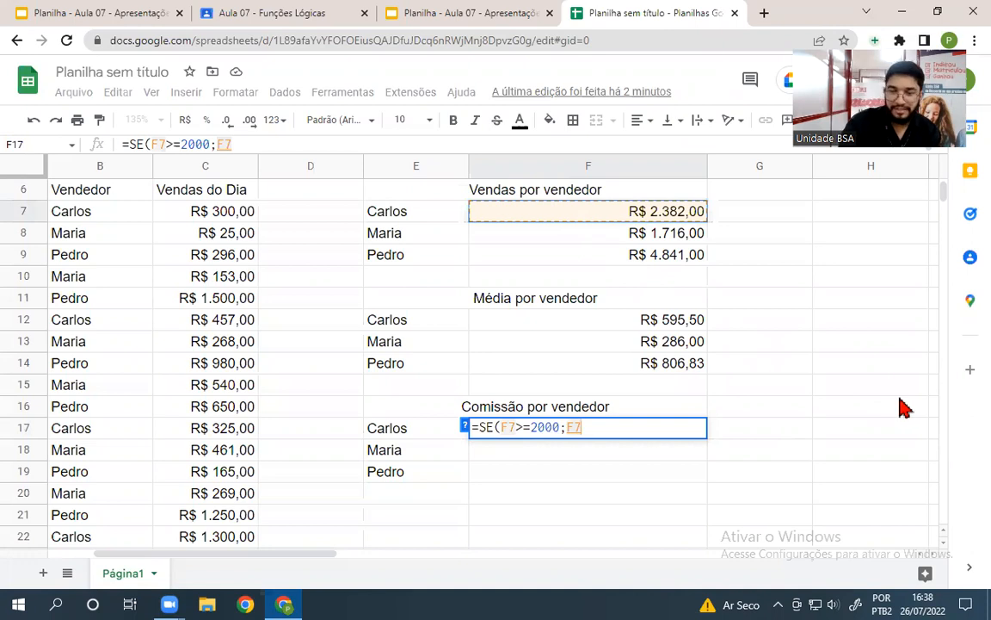
text(*10)
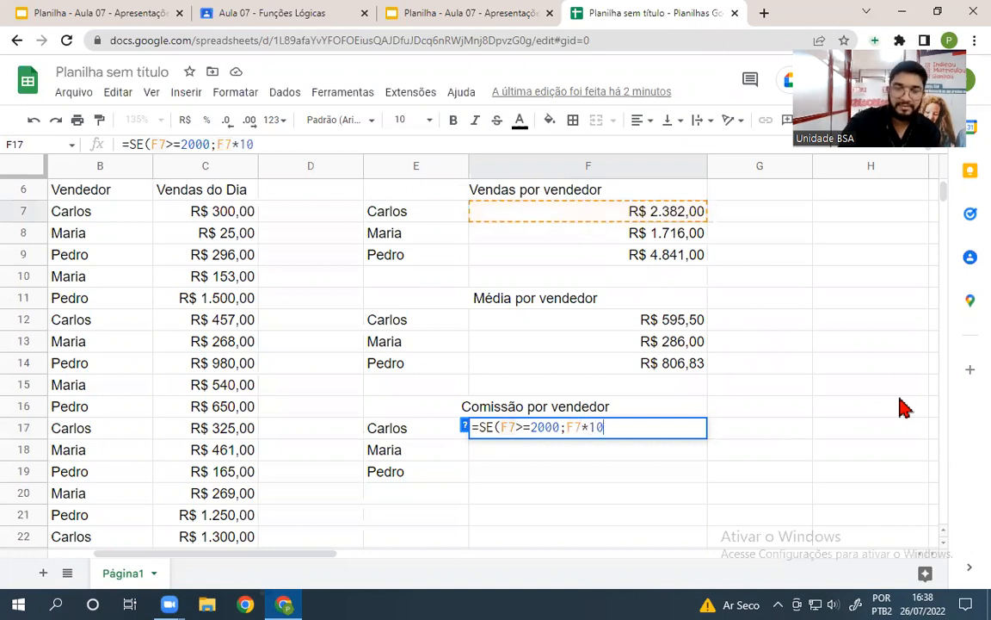
text(%)
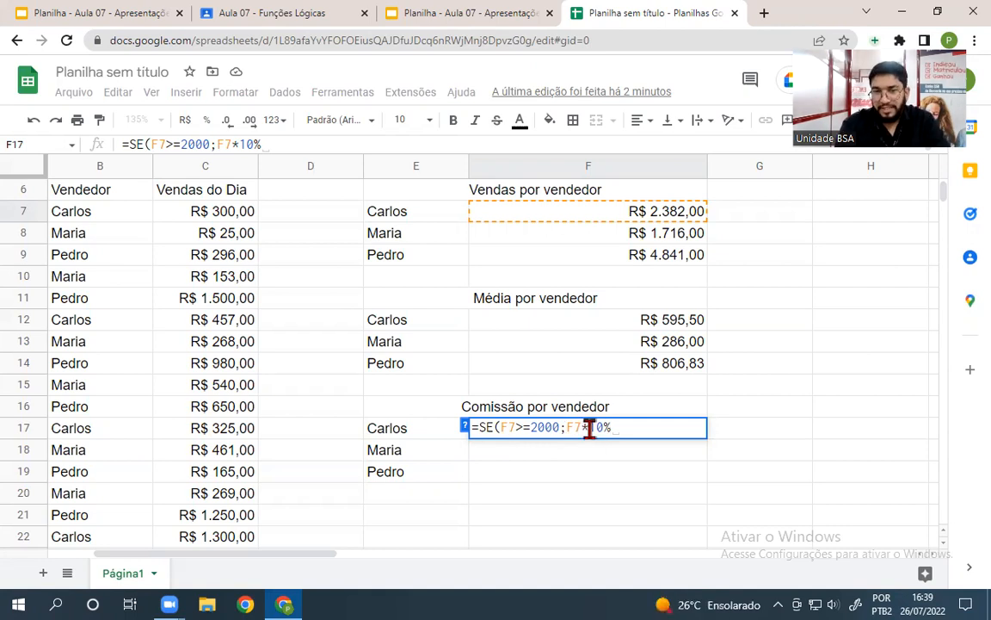
text(;)
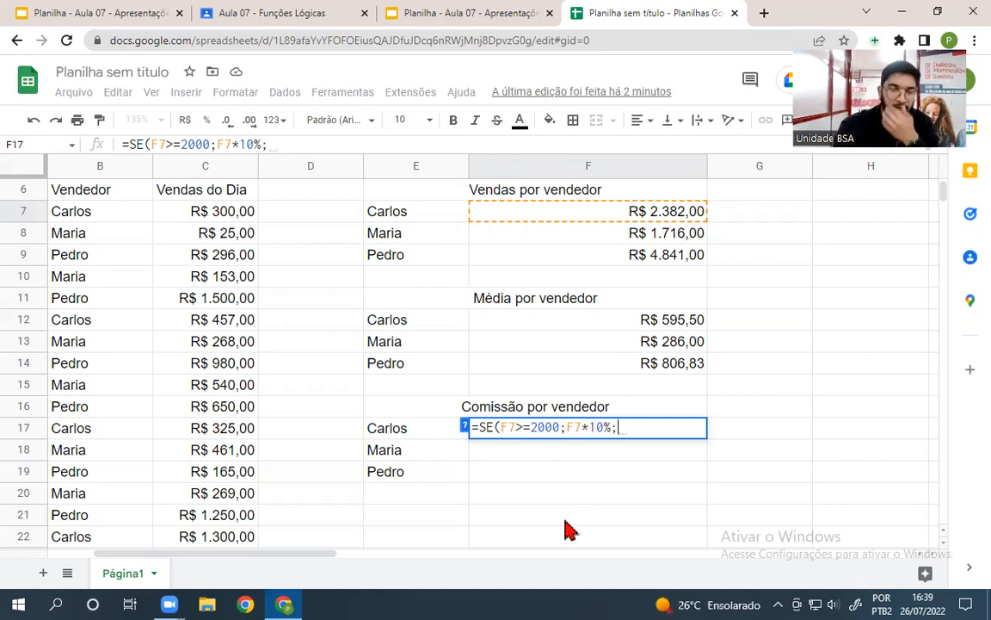
click(575, 221)
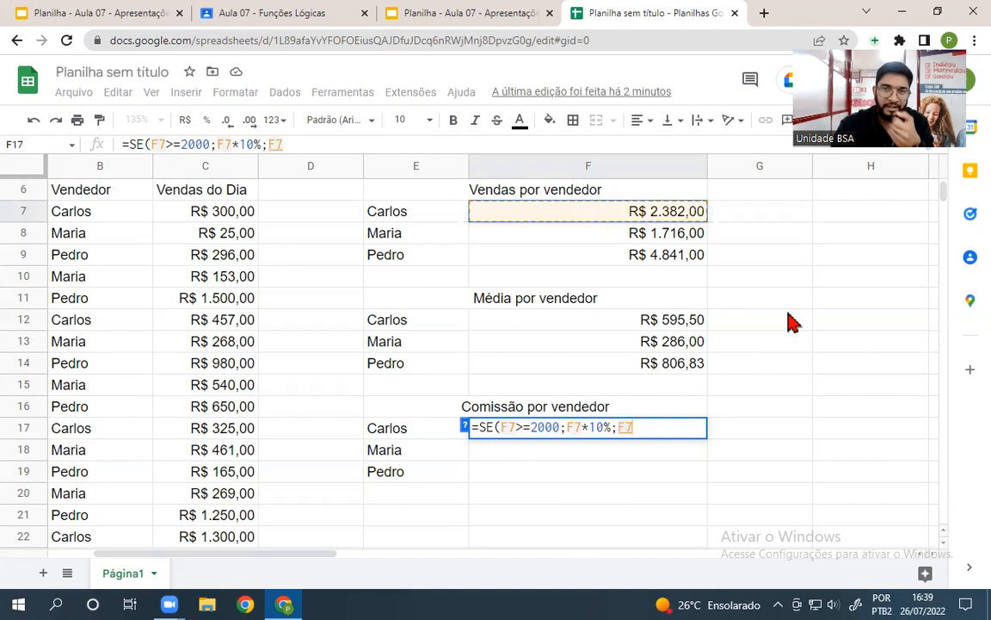
text(*5)
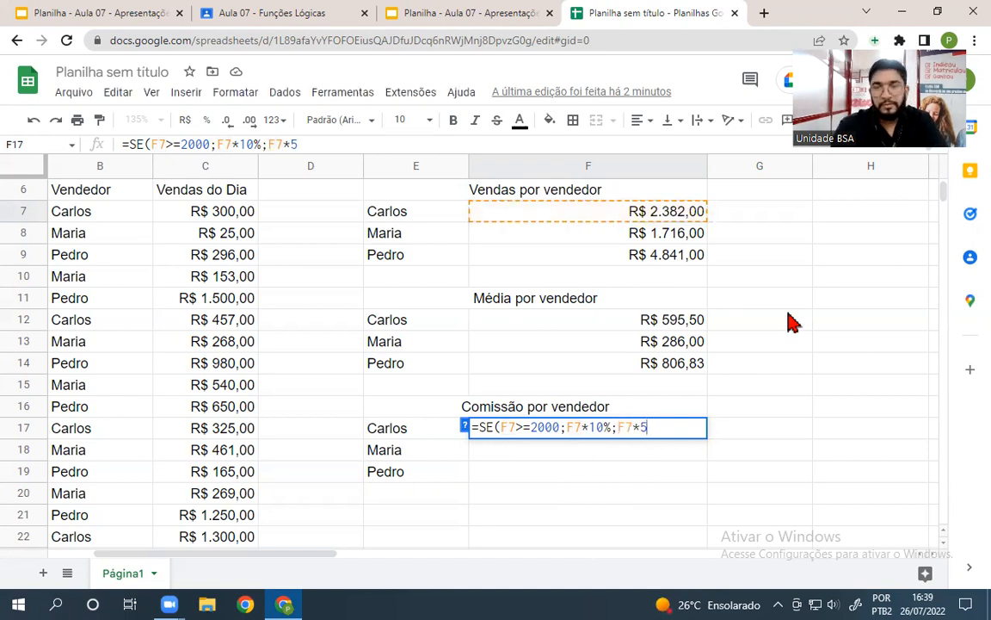
text(%))
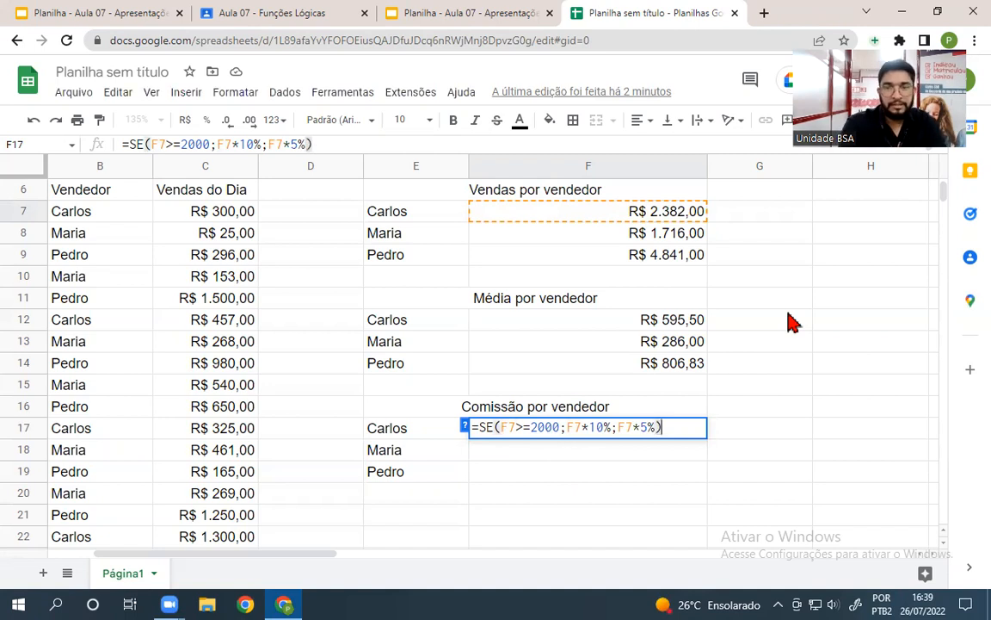
key(Return)
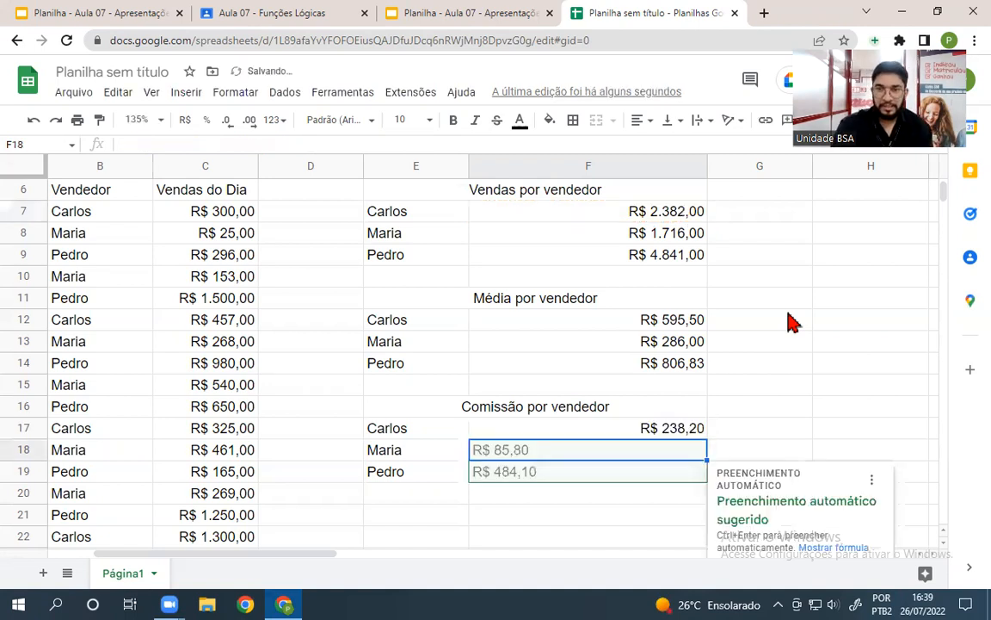
click(790, 321)
Check the commission formula in F17 against the seller's sales total in F7
click(551, 434)
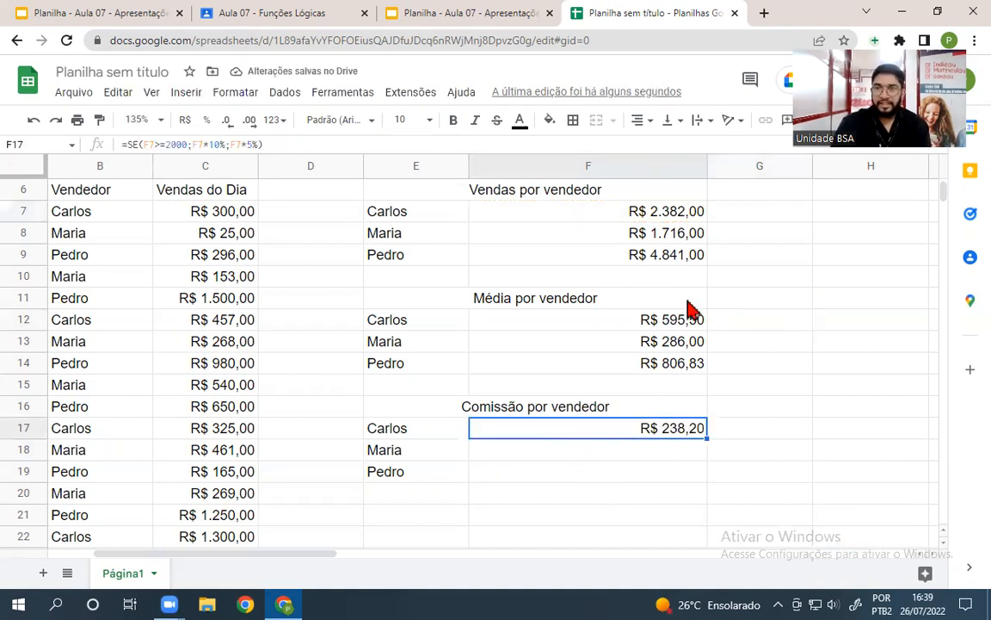
click(647, 216)
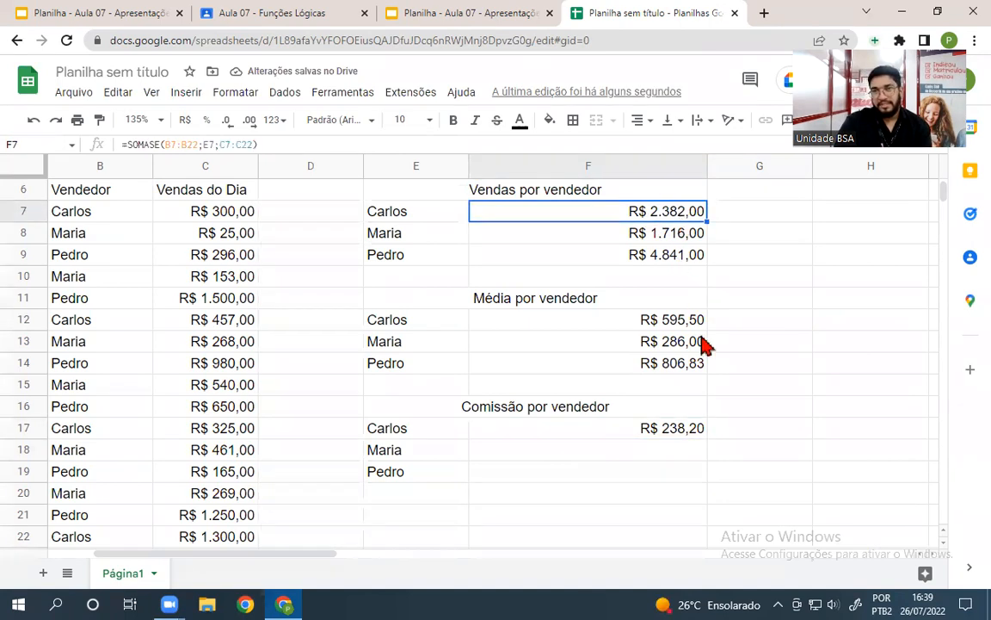
click(668, 433)
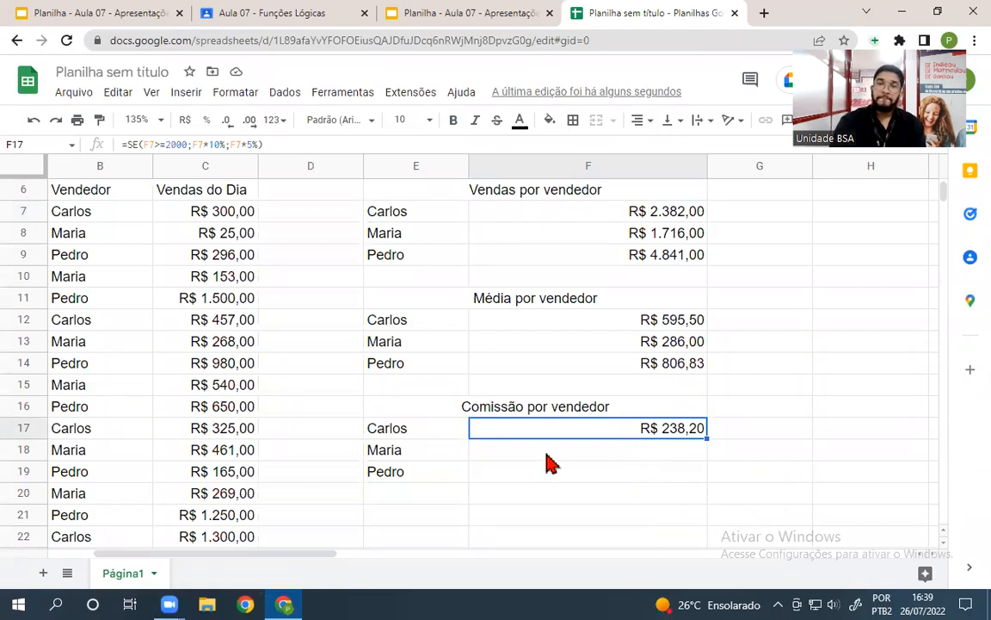
Fill the SE commission formula from F17 down to F19 and check the adjusted references in F18 and F19
drag(707, 439, 705, 469)
click(818, 409)
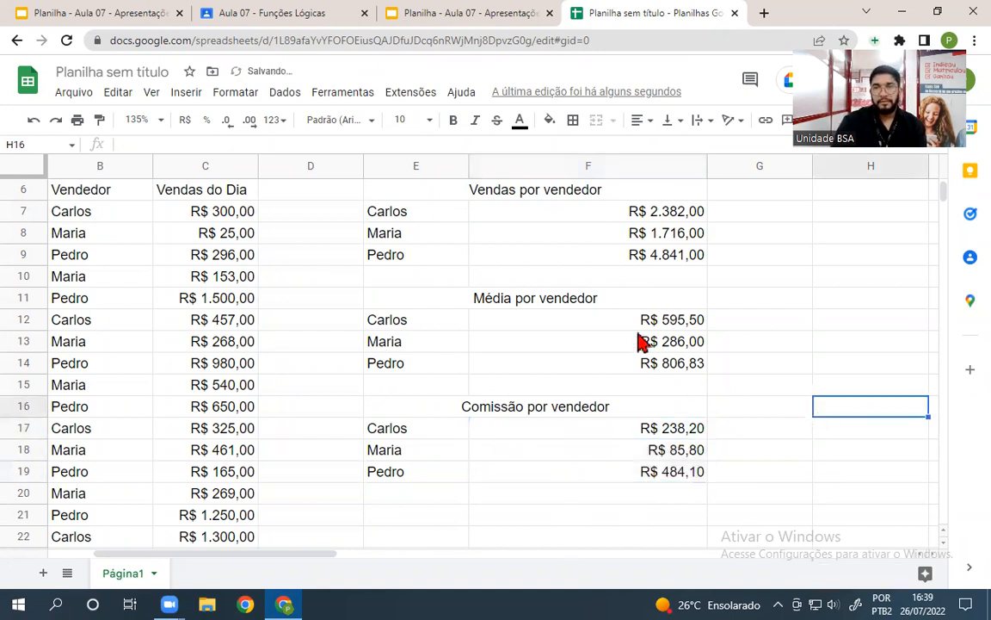
double_click(577, 449)
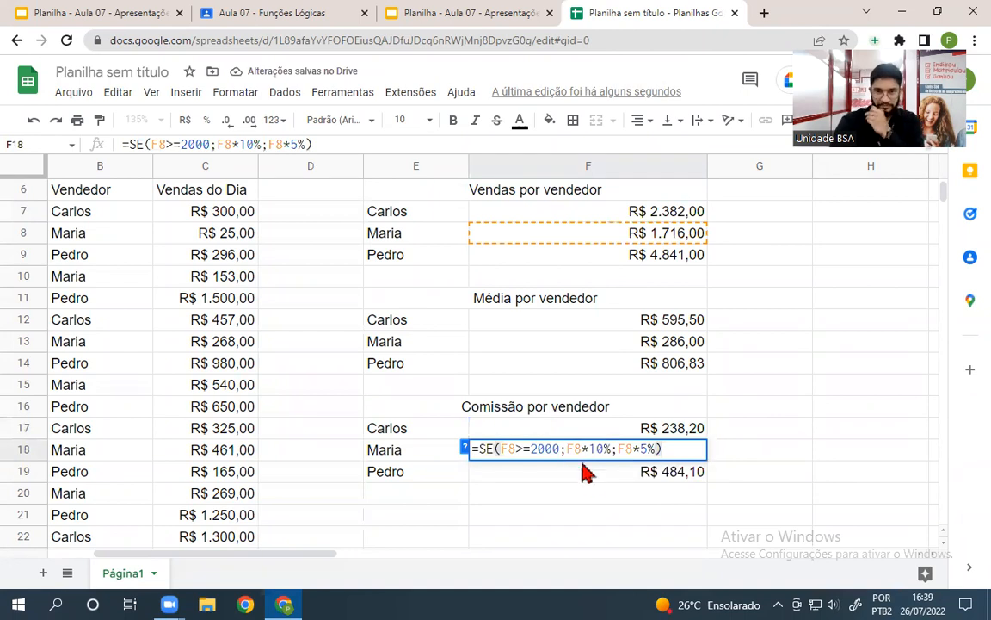
double_click(585, 472)
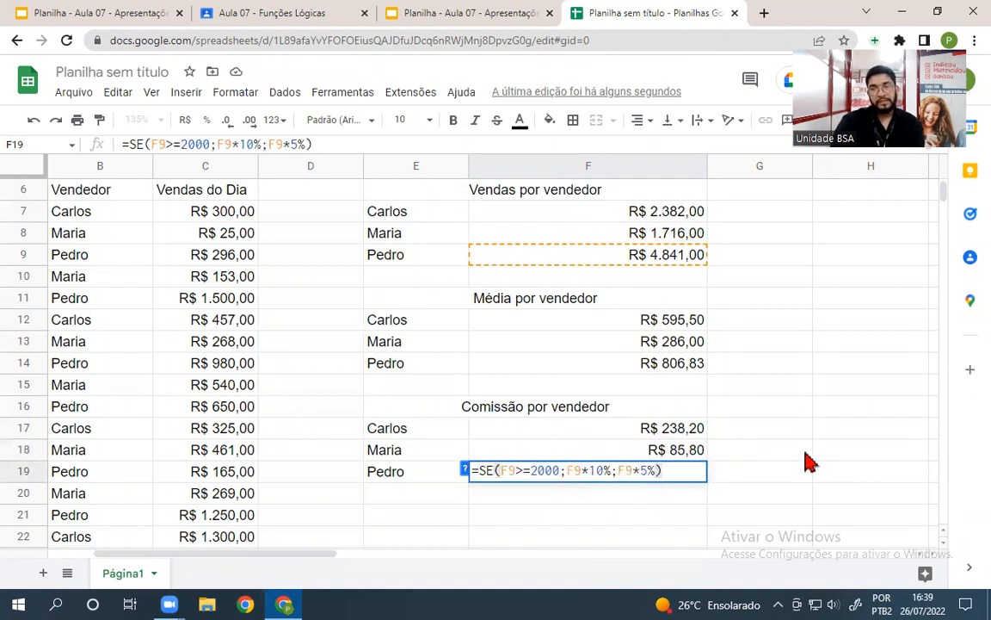
click(803, 407)
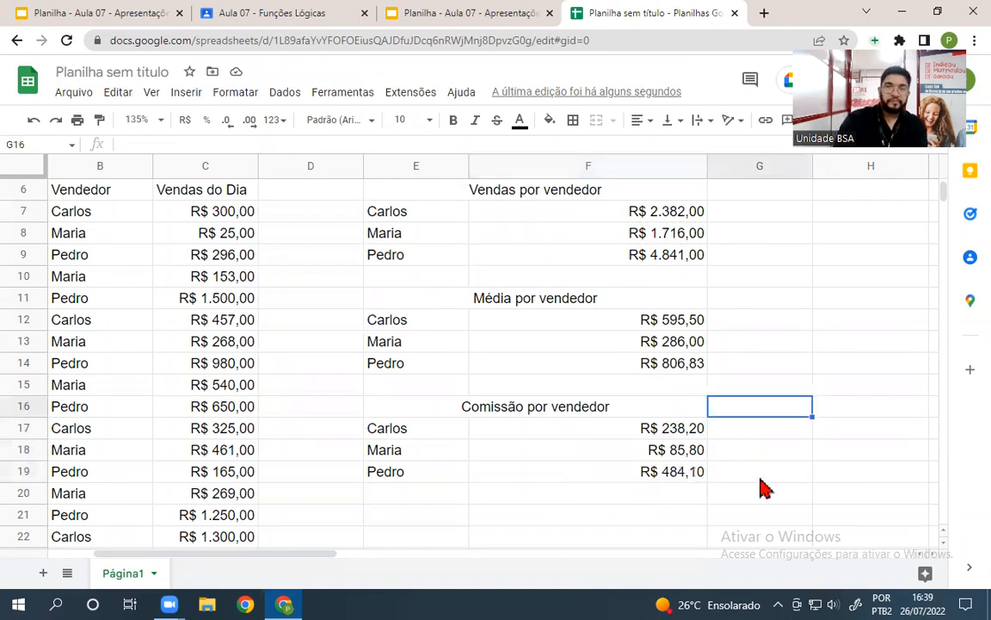
click(460, 475)
click(568, 474)
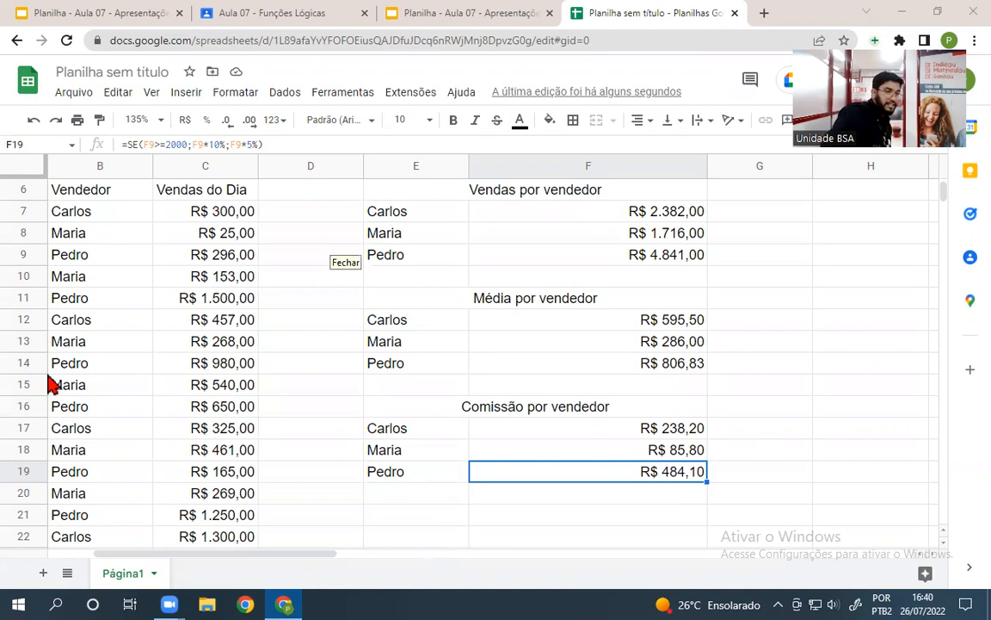
Switch to Google Slides and examine the nested SE and SOMASE / MÉDIASE case study slides
click(444, 12)
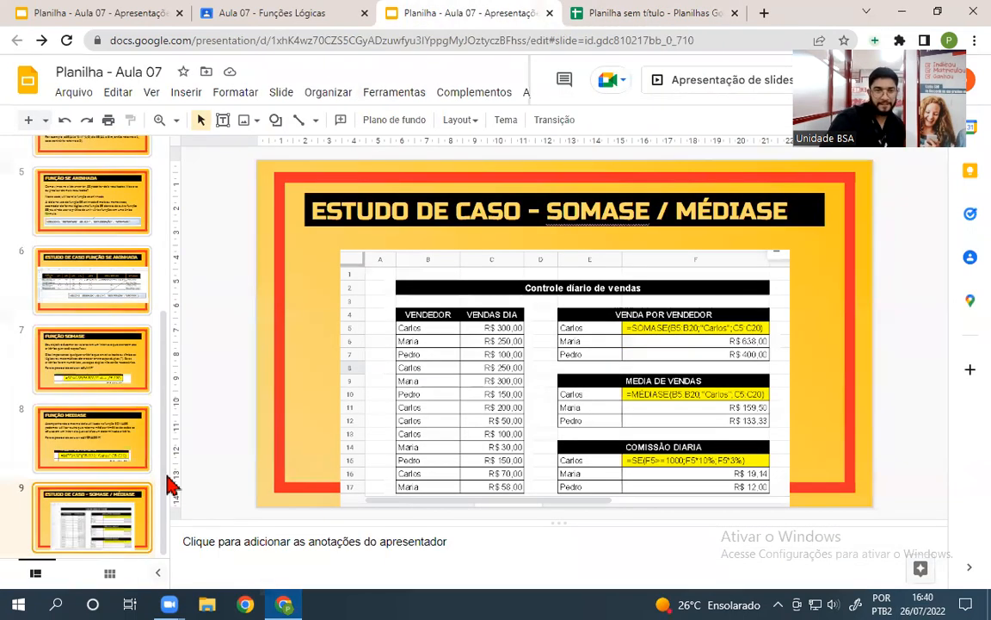
click(77, 288)
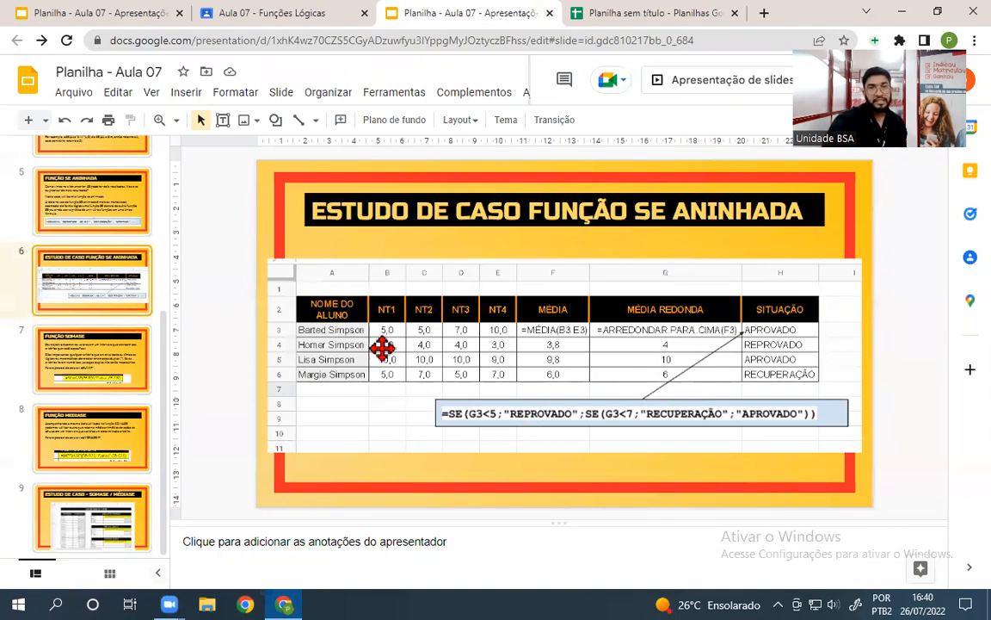
click(93, 491)
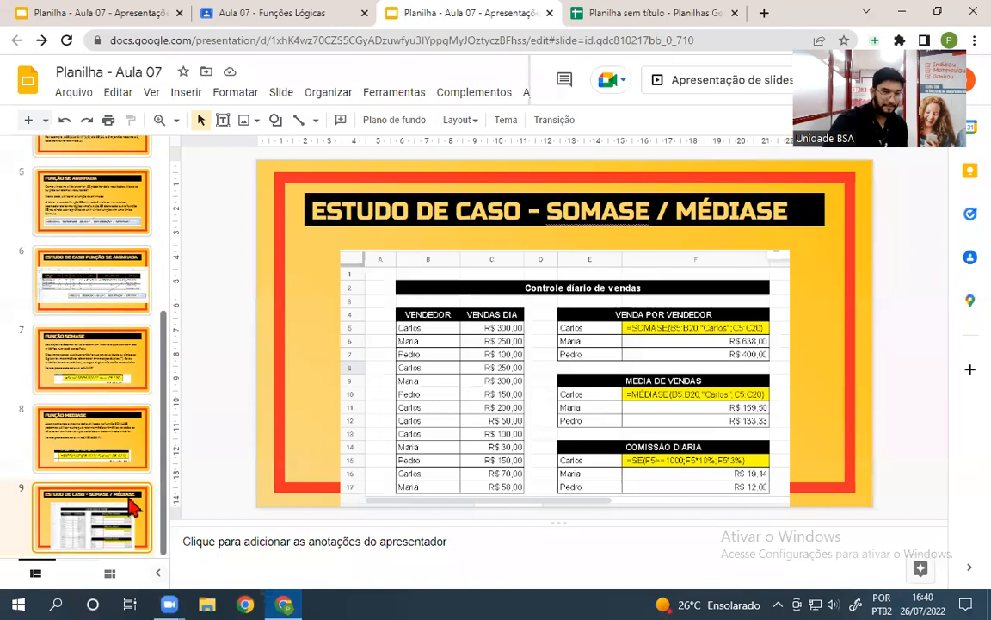
click(65, 259)
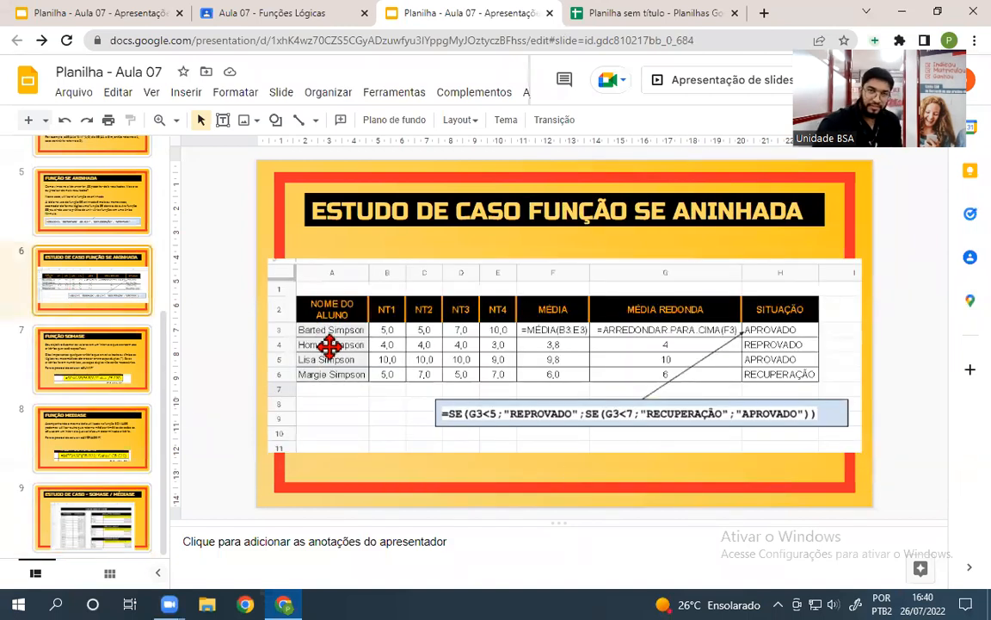
Return to the spreadsheet and review the student grades table and the seller sales, average and commission tables
click(645, 13)
scroll(354, 391, up, 3)
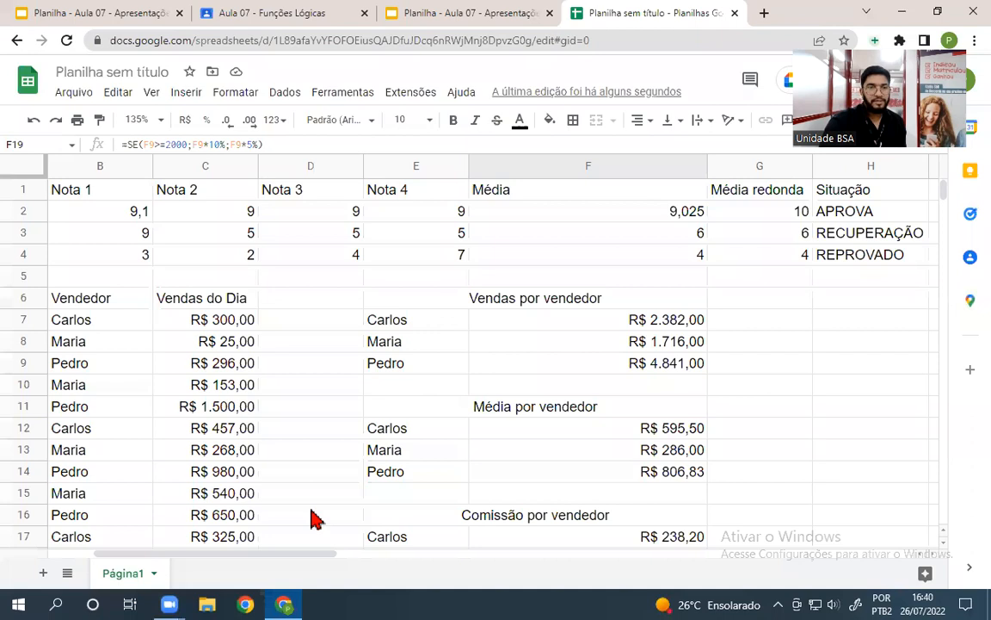
scroll(314, 517, left, 2)
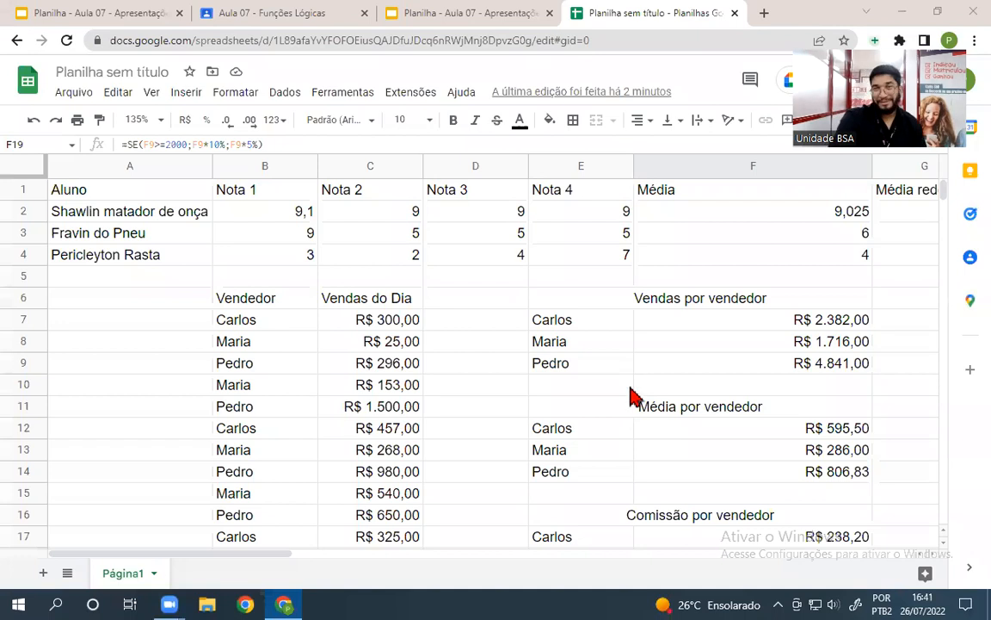
scroll(633, 396, down, 2)
scroll(633, 396, up, 1)
scroll(631, 396, up, 3)
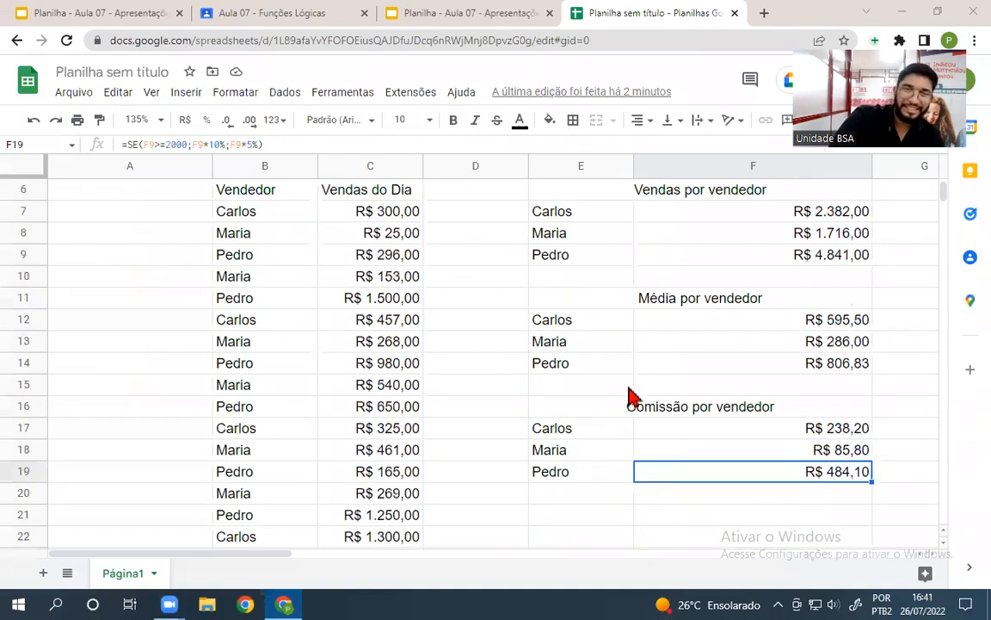
scroll(642, 376, up, 2)
scroll(642, 376, down, 4)
scroll(509, 317, up, 4)
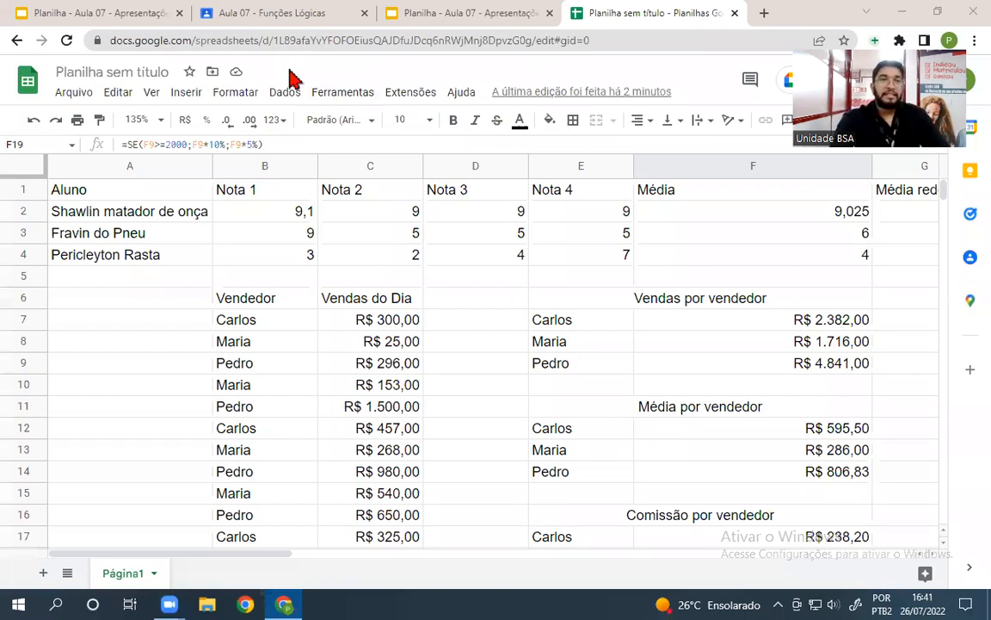
Switch to Avalun, open the Presença activity of course 720, and display the 26/07/22 session's student password enlarged to 500%
click(99, 13)
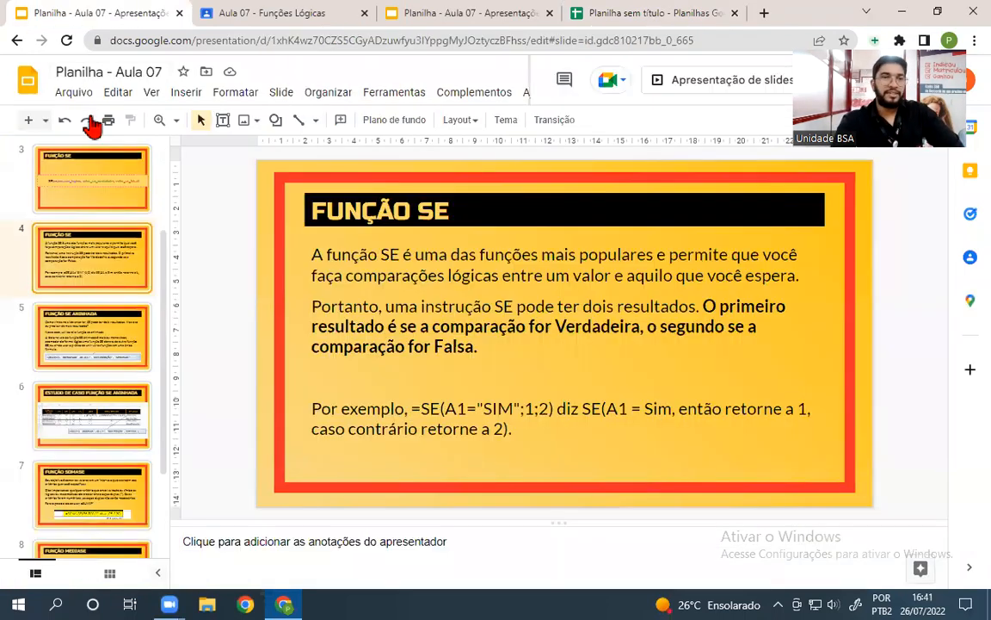
click(15, 39)
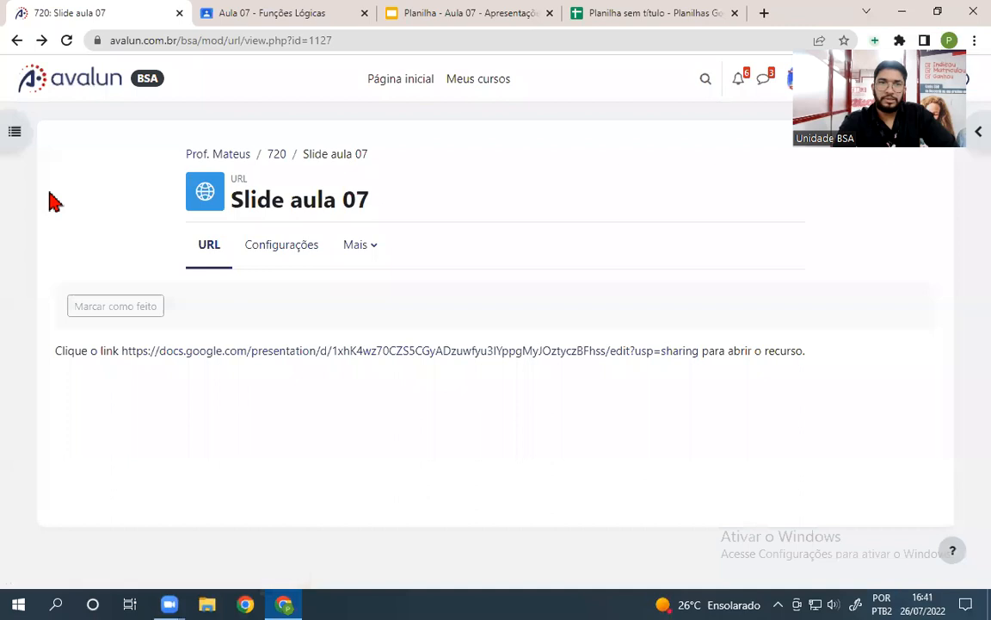
click(274, 155)
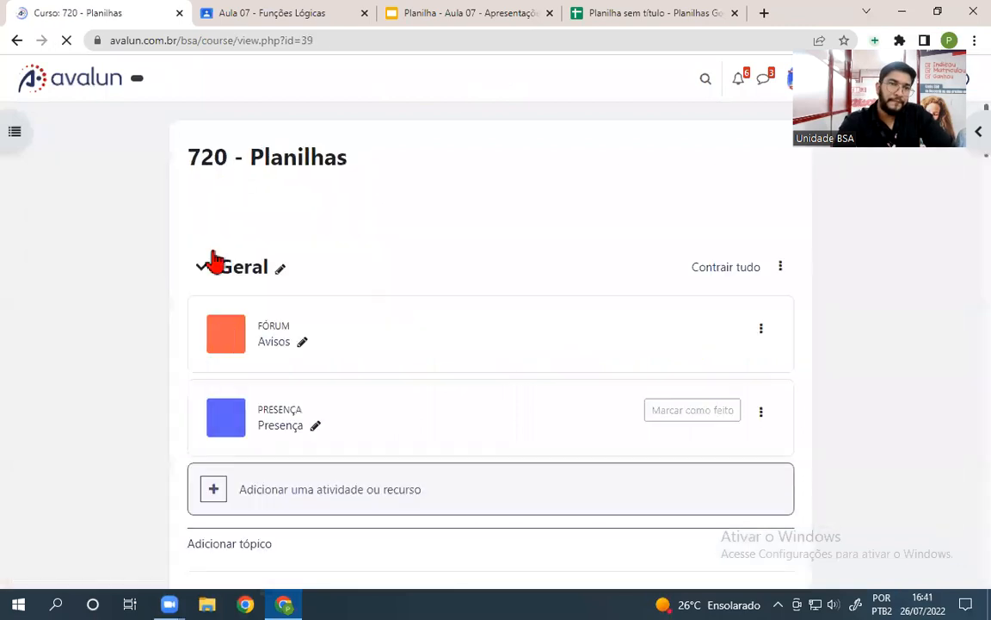
click(280, 426)
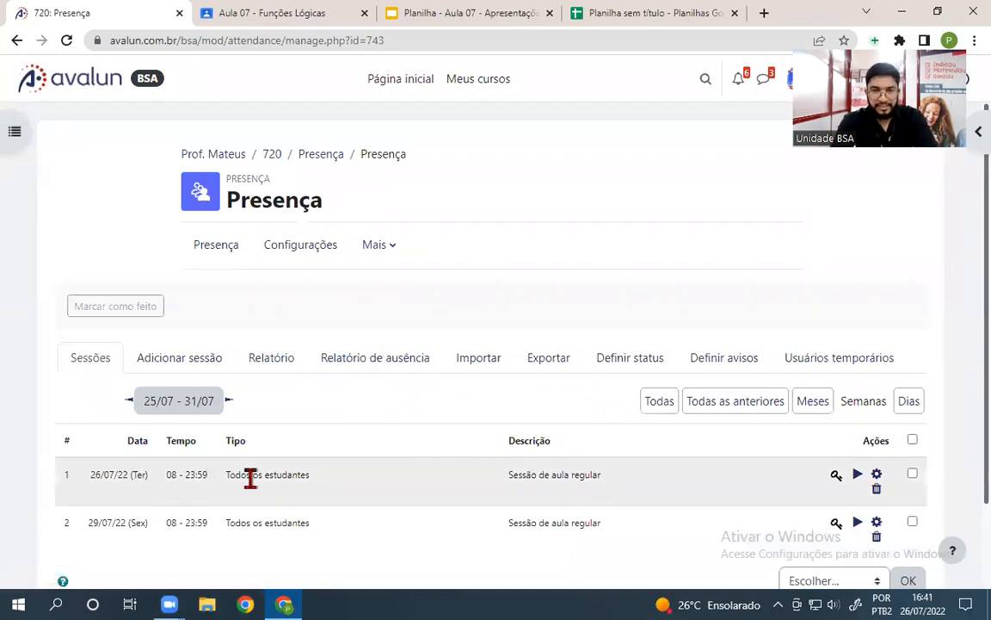
click(836, 474)
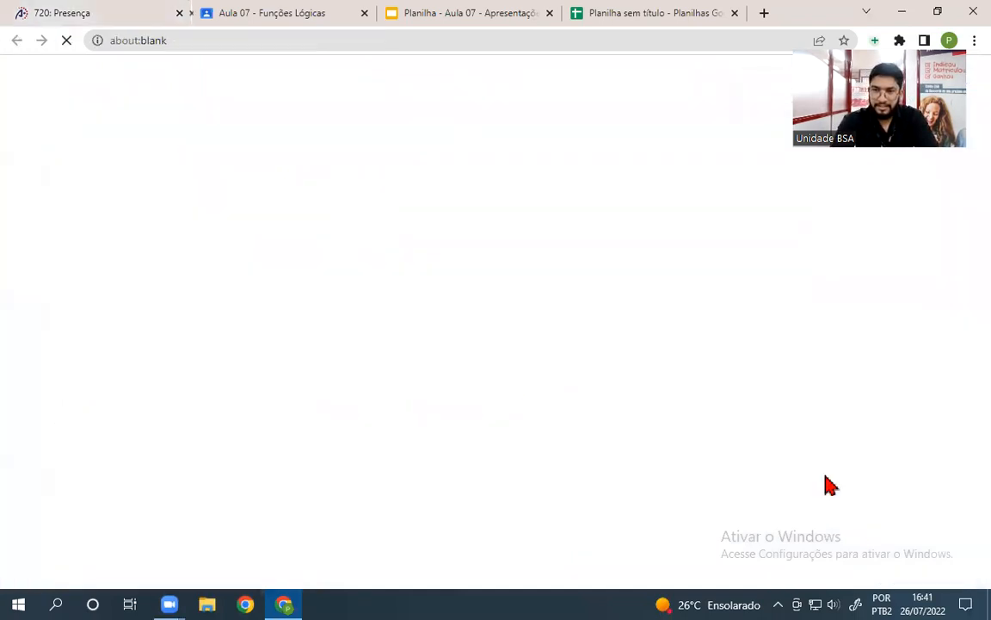
ctrl+scroll(67, 233, up, 9)
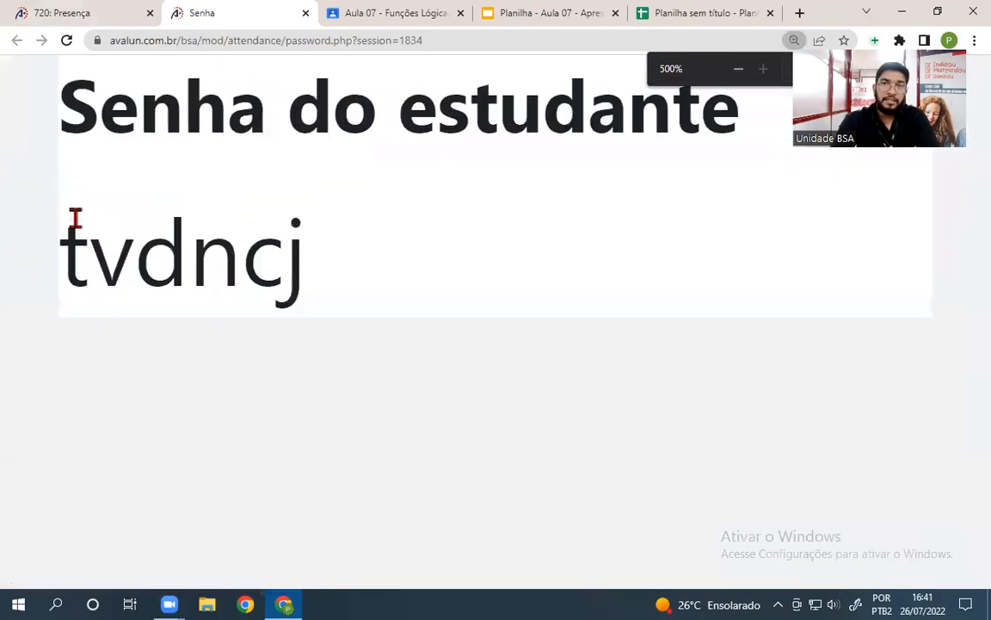